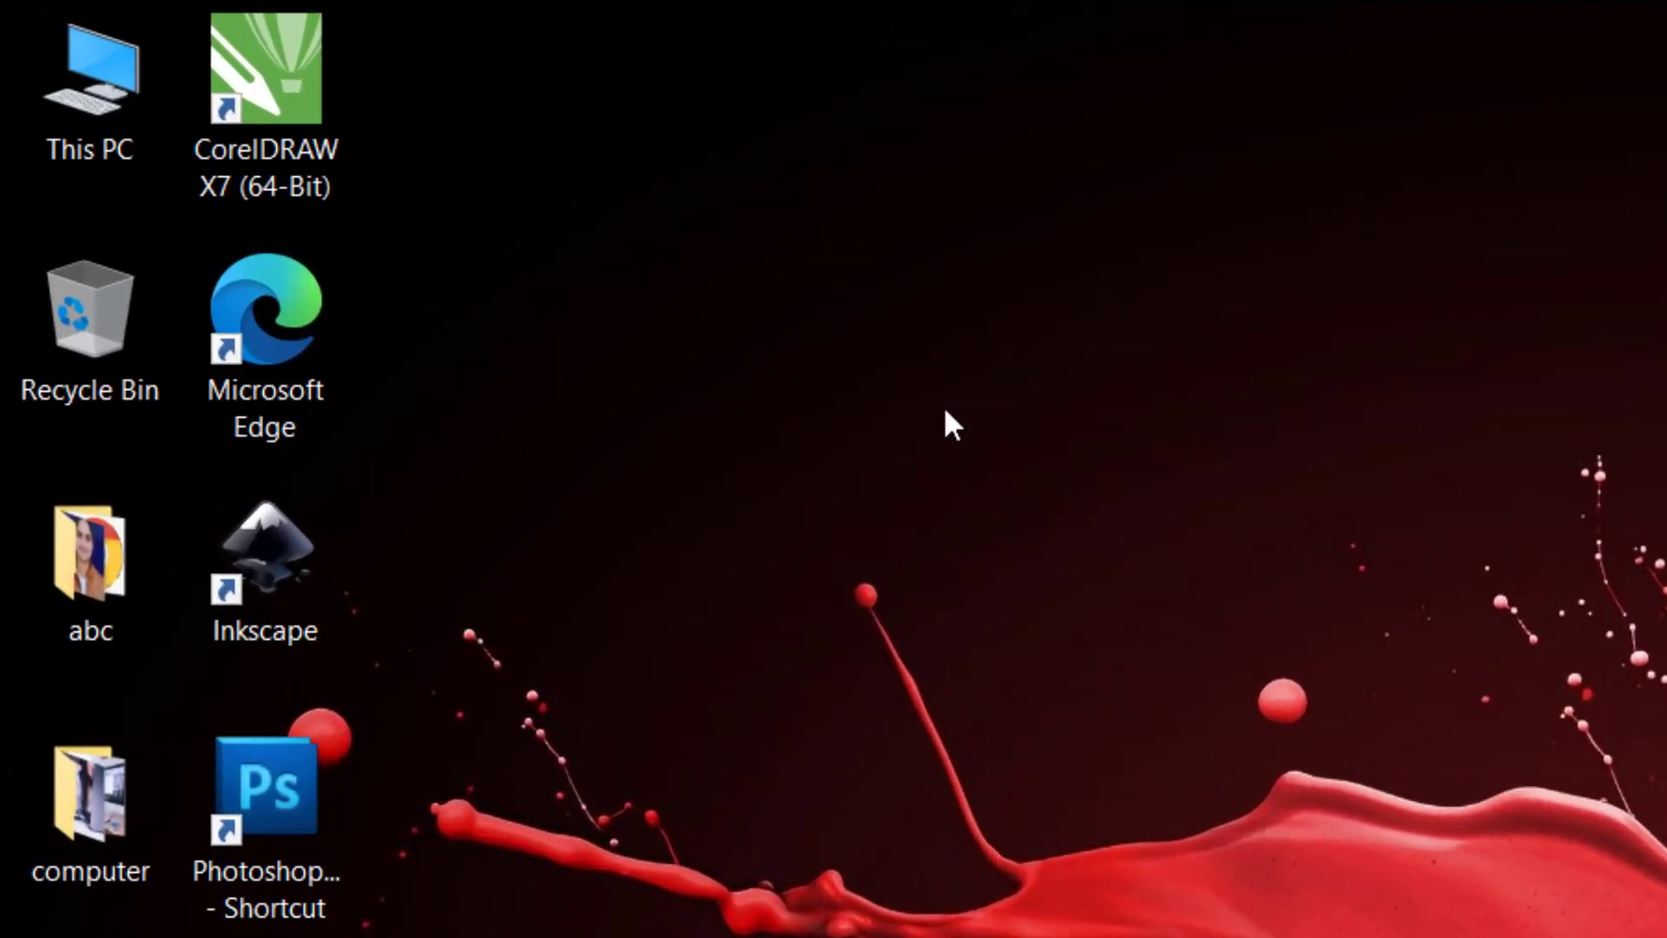
Launch CorelDRAW X7 (64-Bit) from the desktop
{"action": "double_click", "coordinate": [255, 141]}
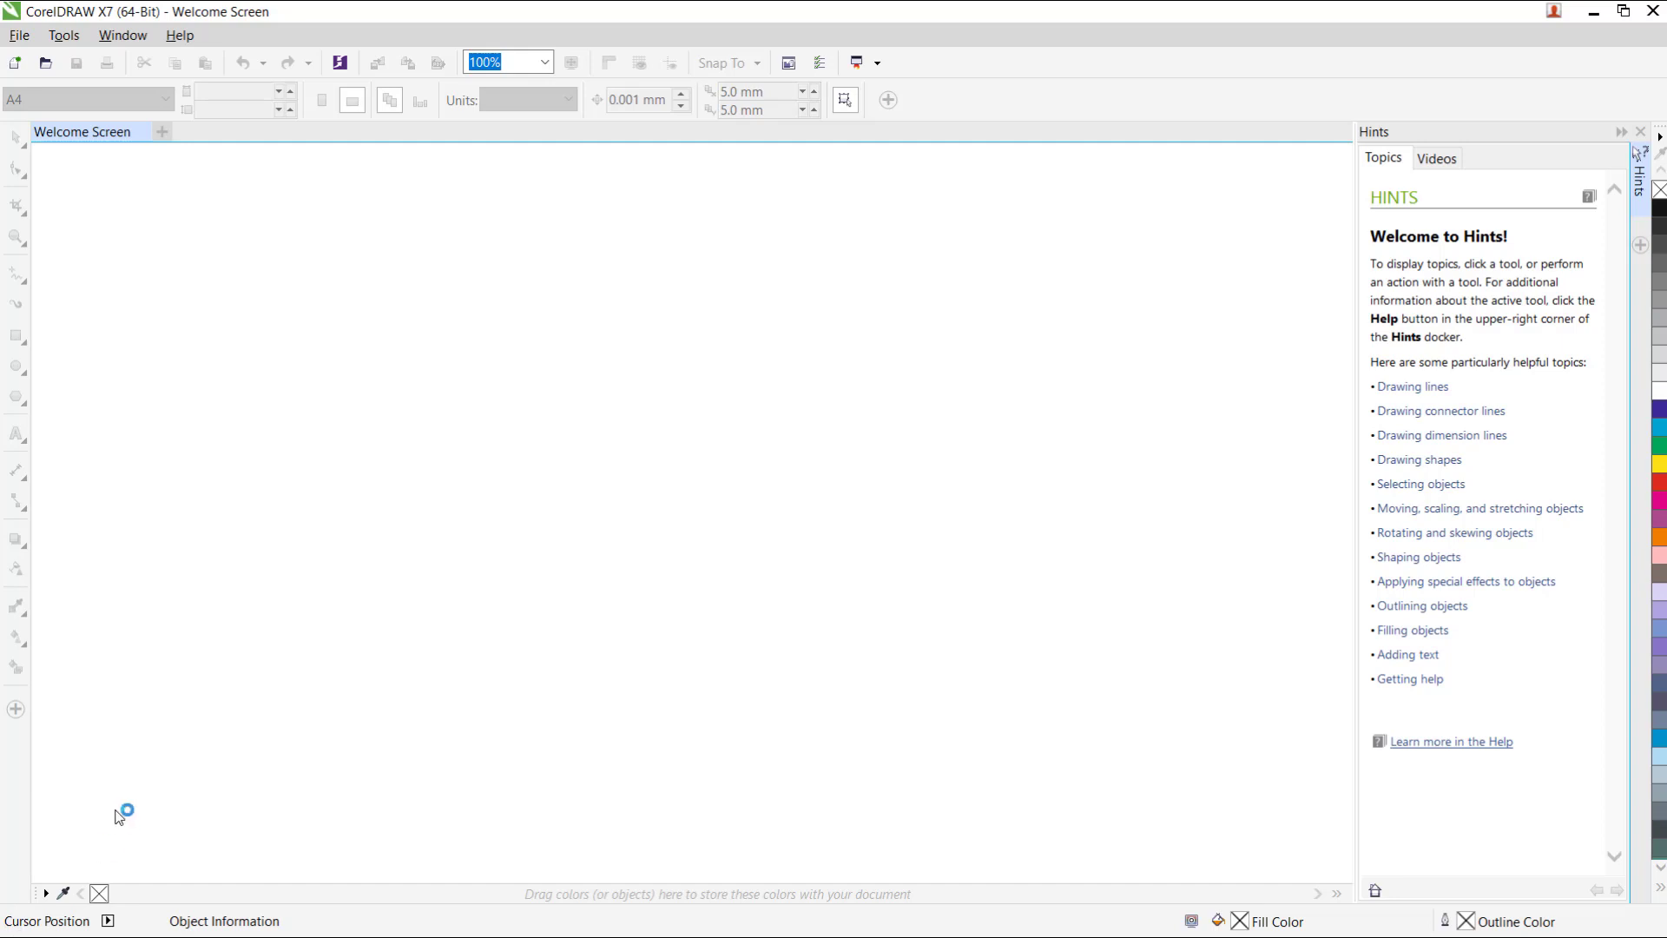
{"action": "key", "text": "super"}
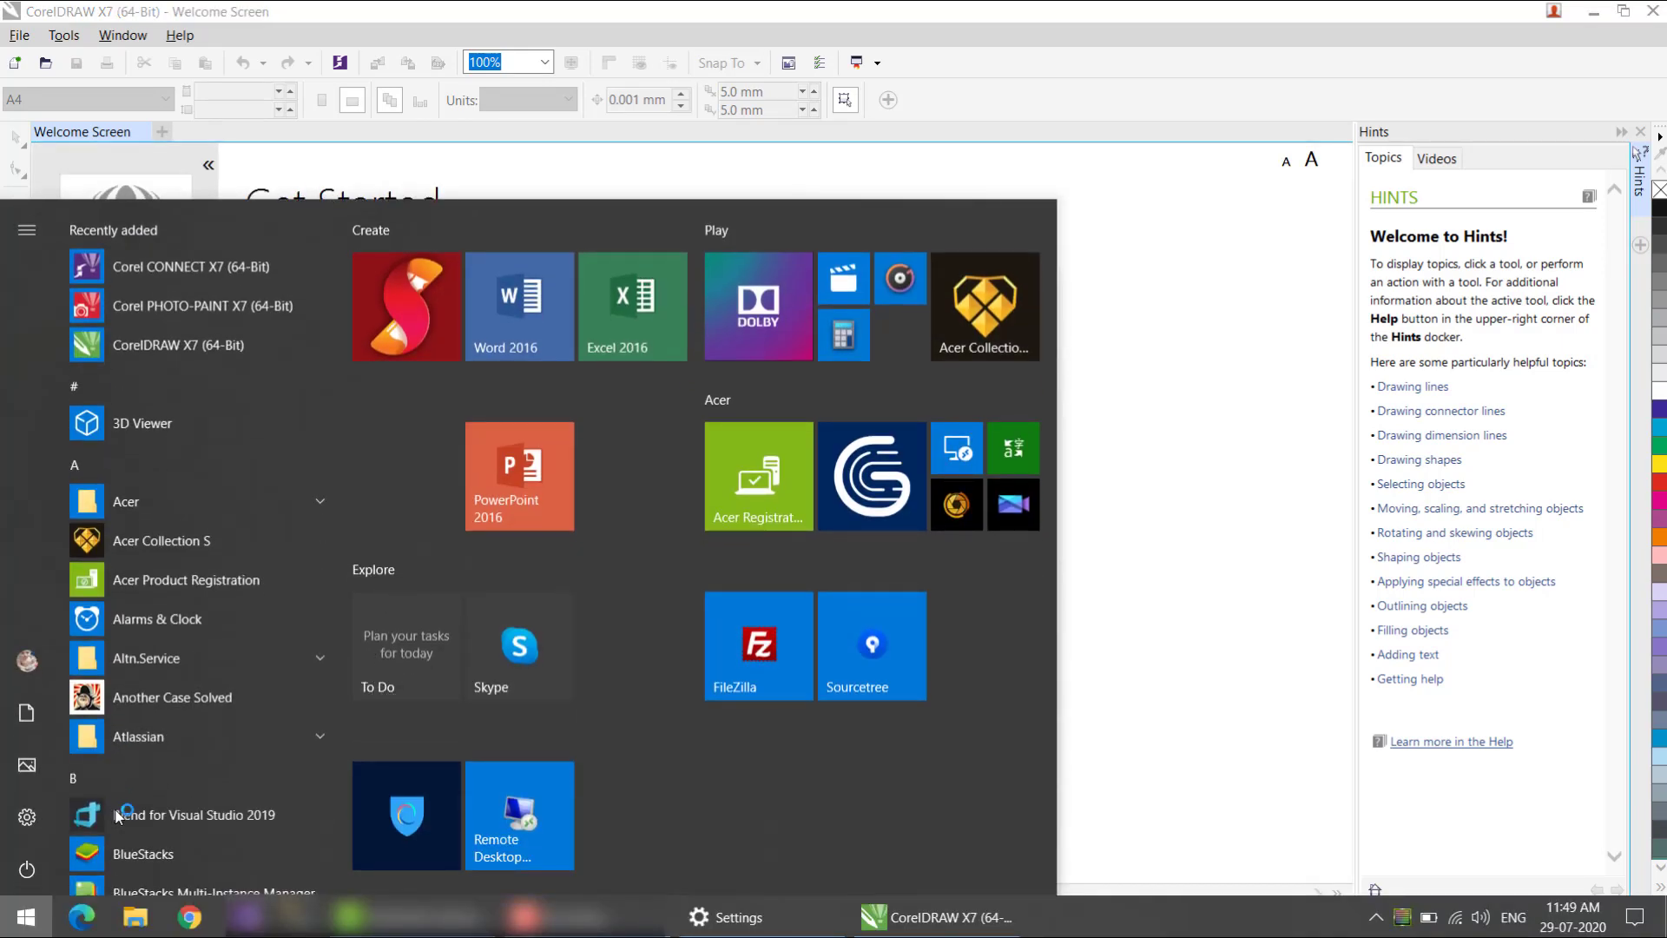
{"action": "type", "text": "core"}
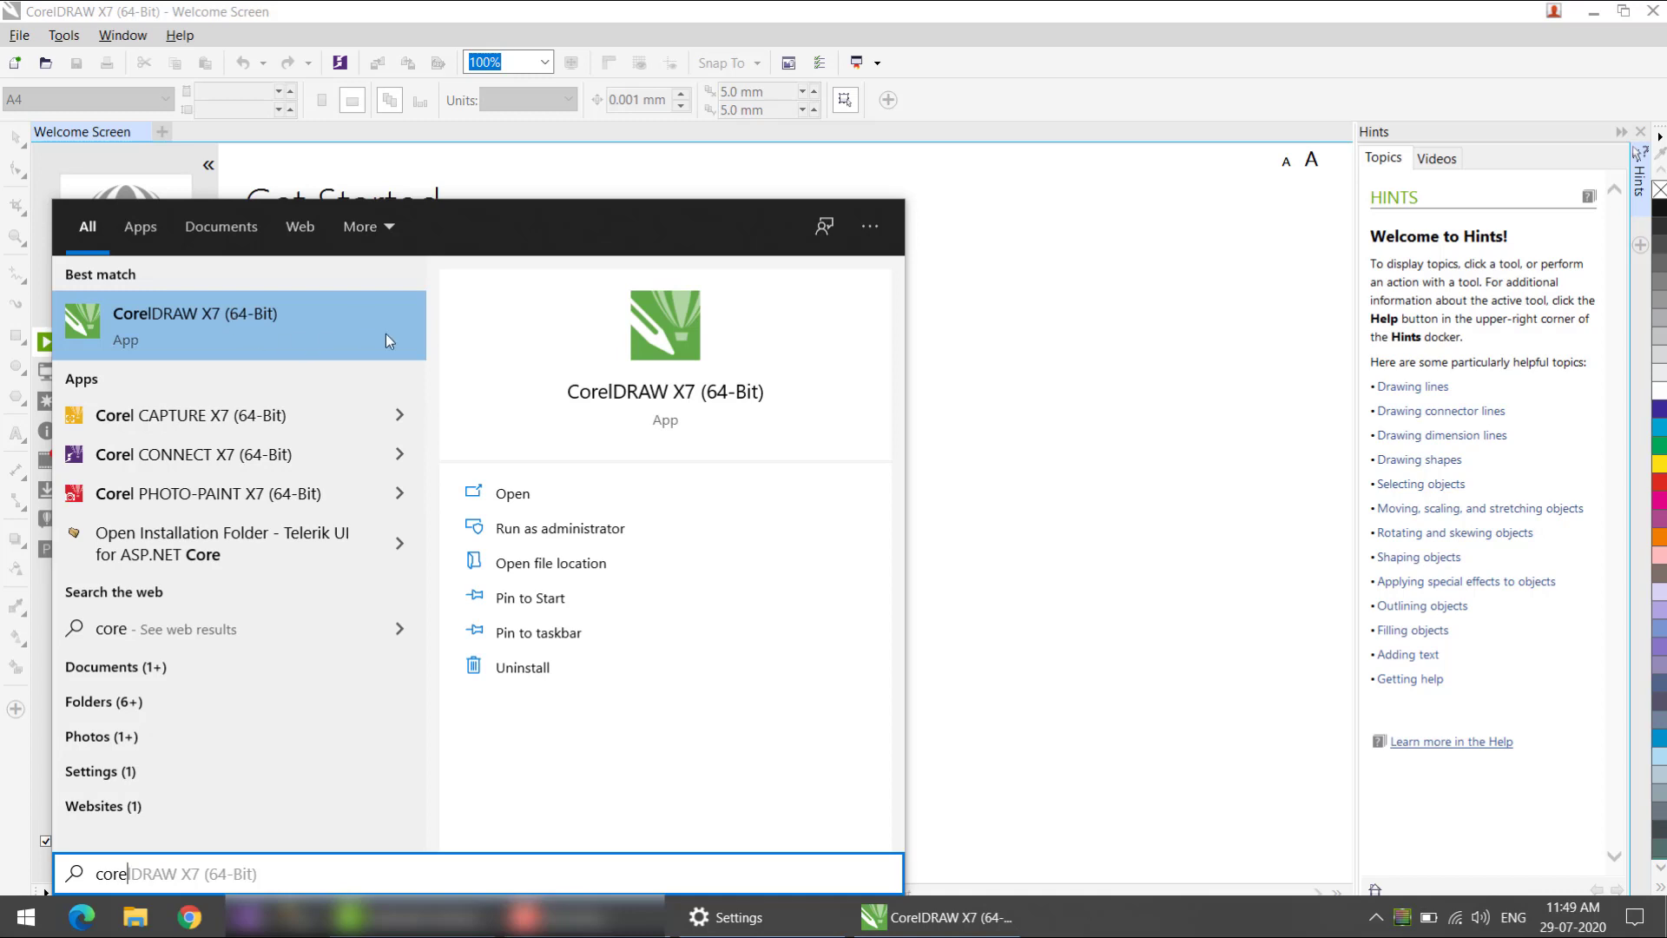
{"action": "left_click", "coordinate": [842, 483]}
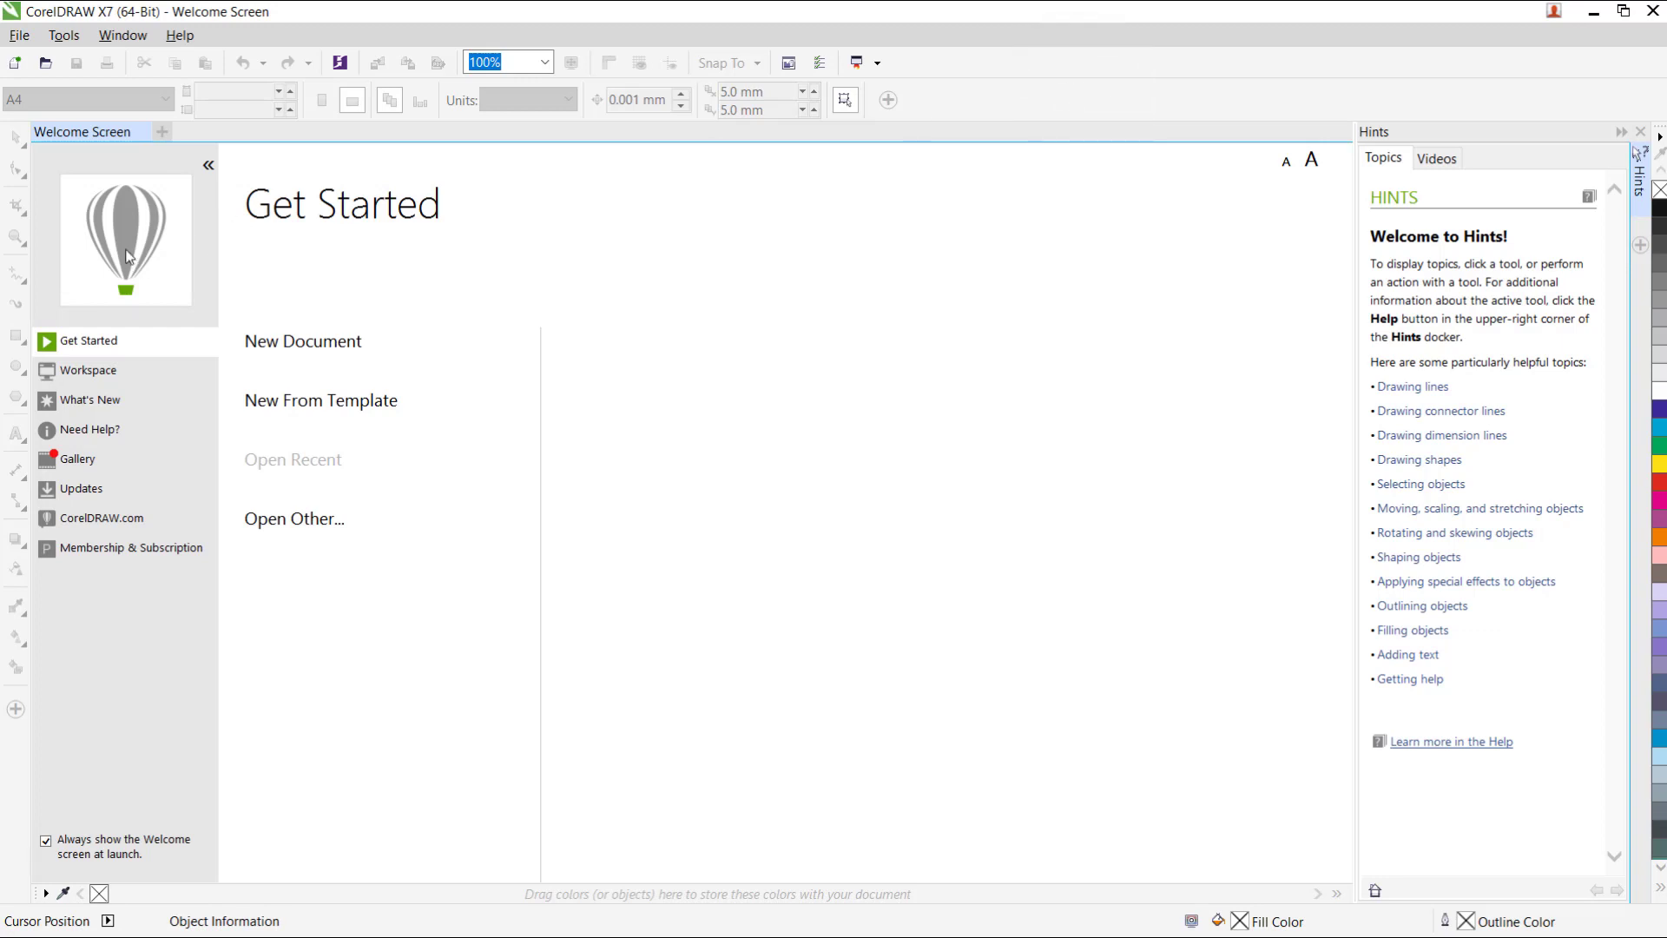
Create a new A4 document named "The Green Moster" and switch its page to landscape orientation
{"action": "left_click", "coordinate": [141, 133]}
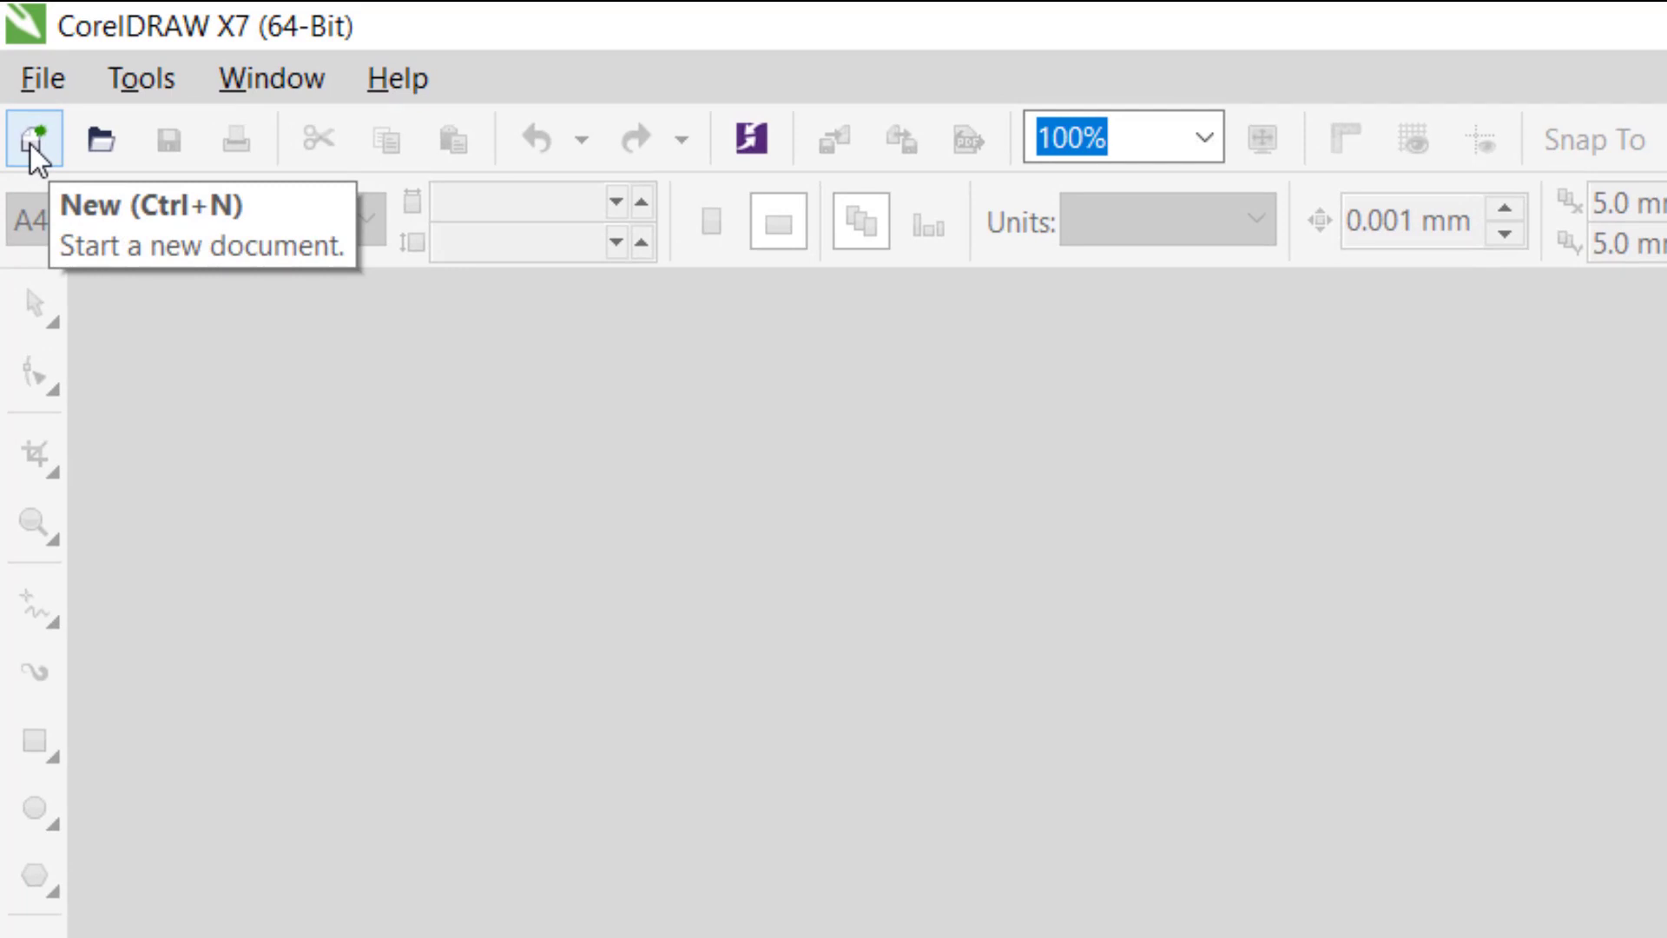
{"action": "left_click", "coordinate": [42, 77]}
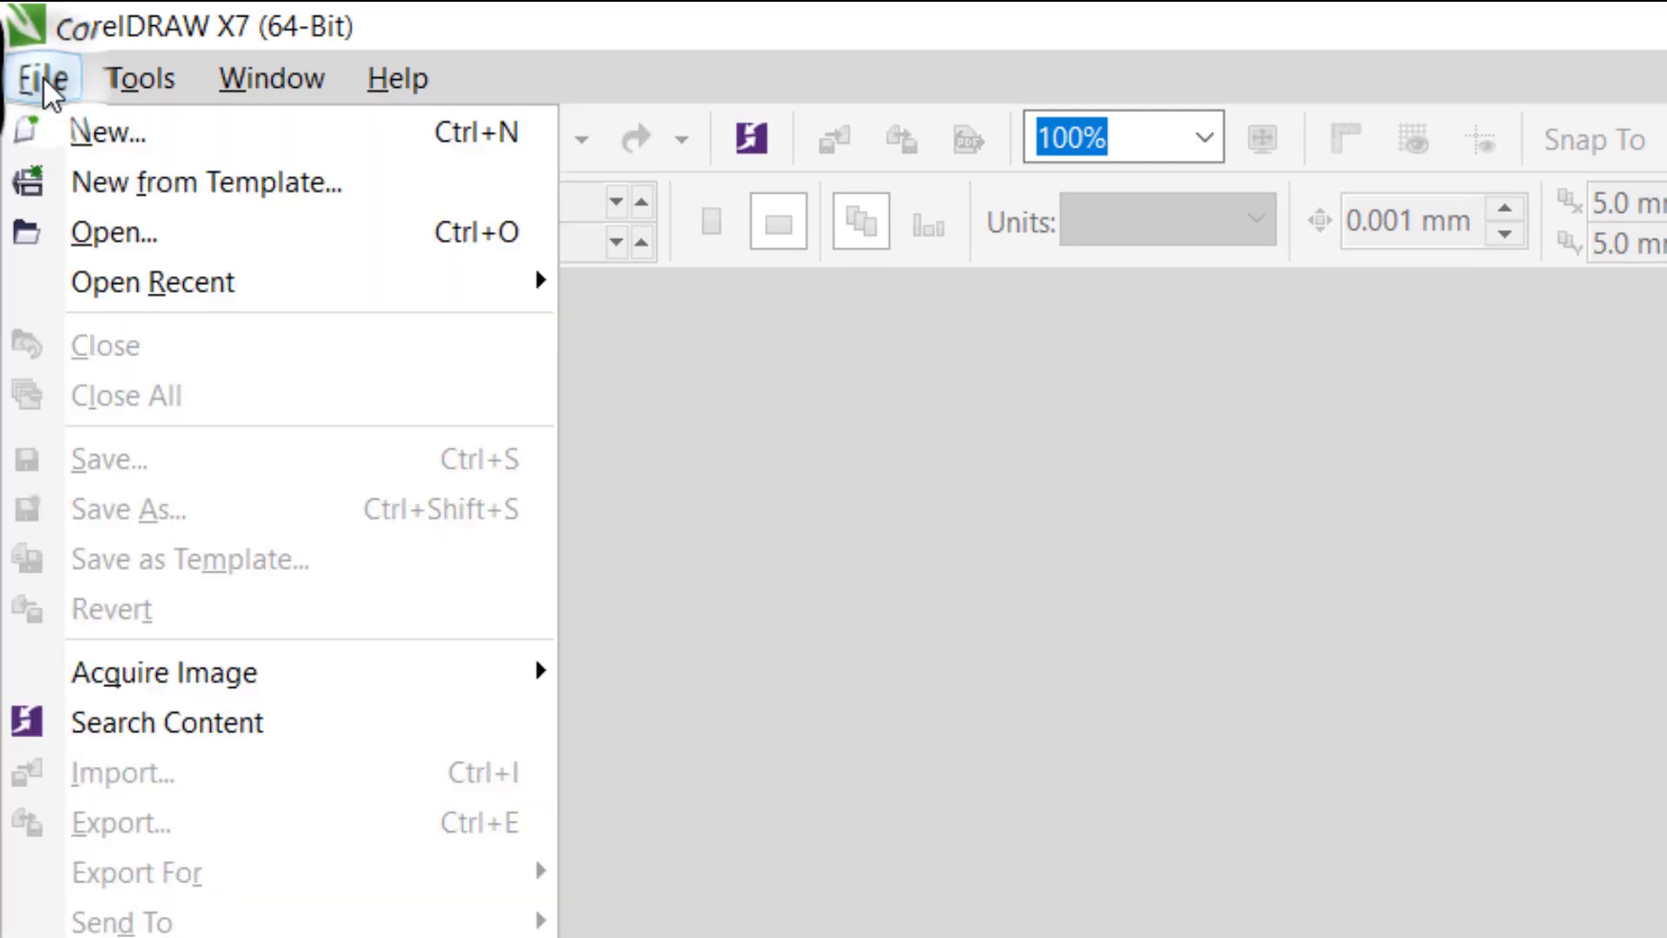
{"action": "left_click", "coordinate": [54, 132]}
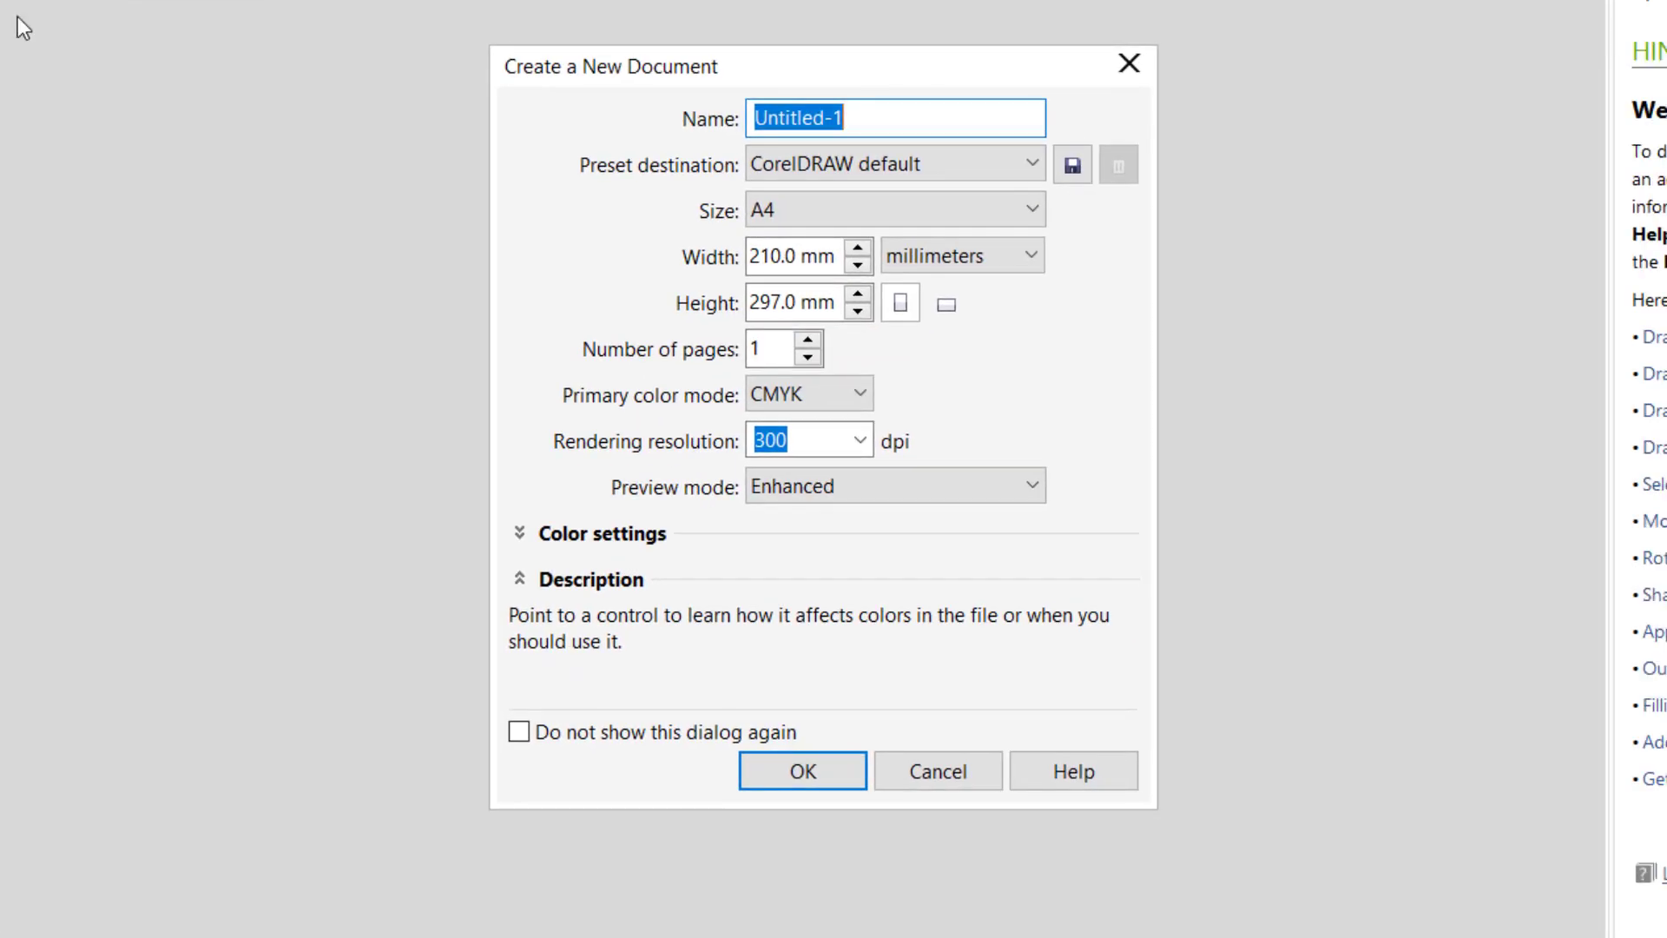
{"action": "key", "text": "BackSpace"}
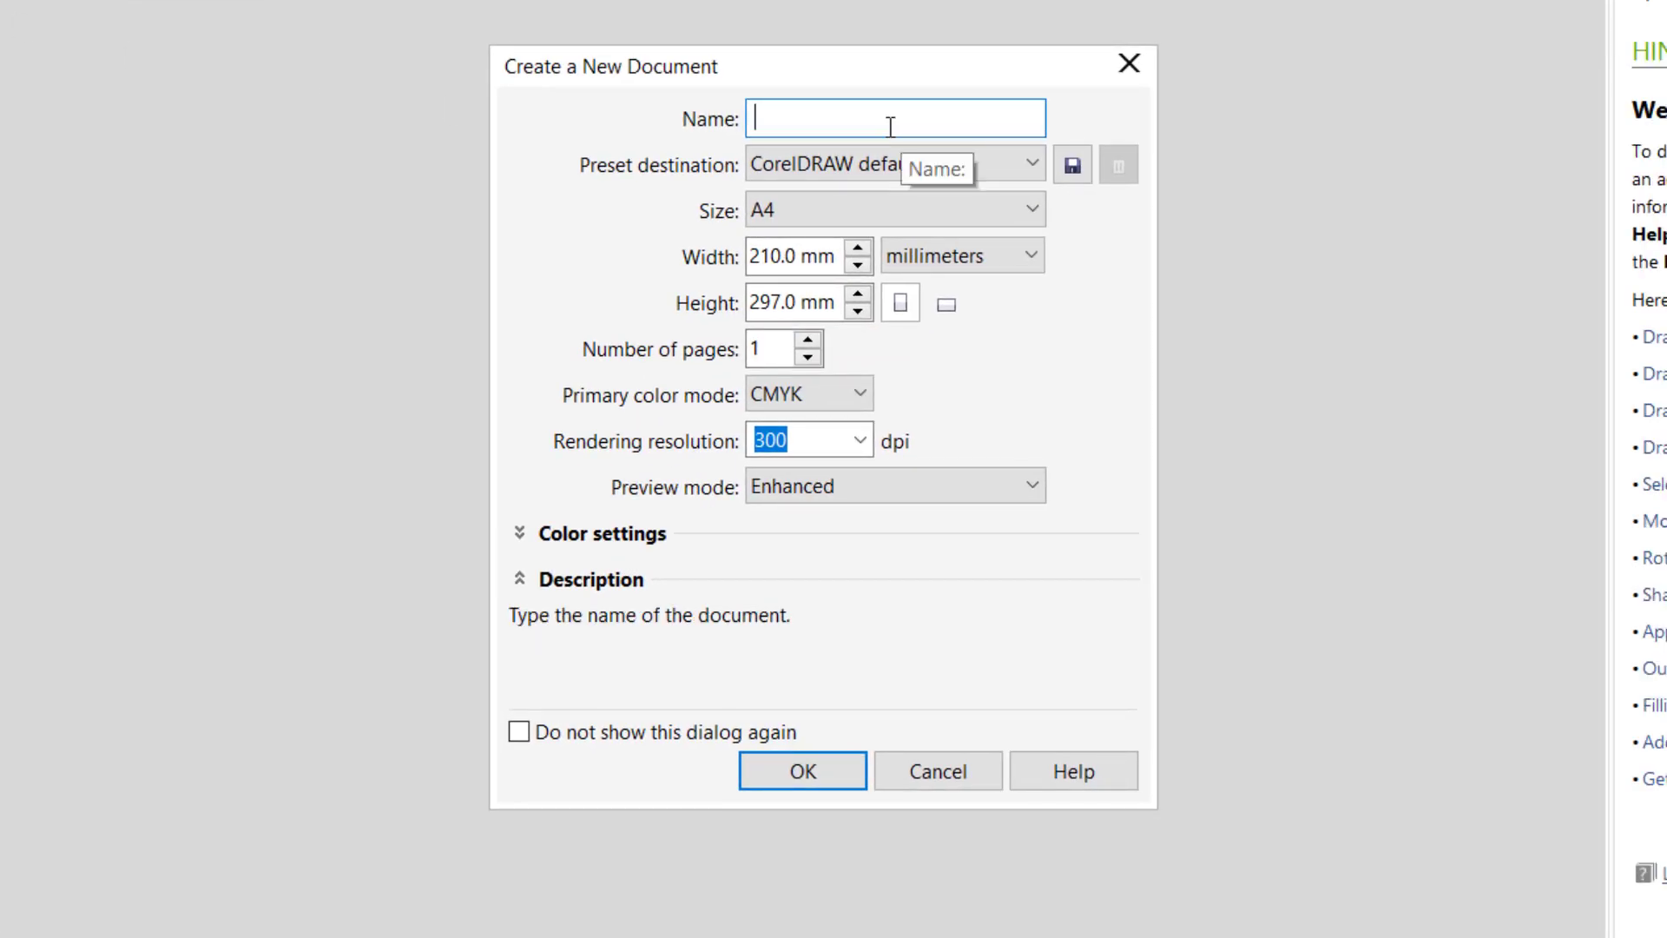
{"action": "type", "text": "TheGreen Moster"}
{"action": "left_click", "coordinate": [788, 118]}
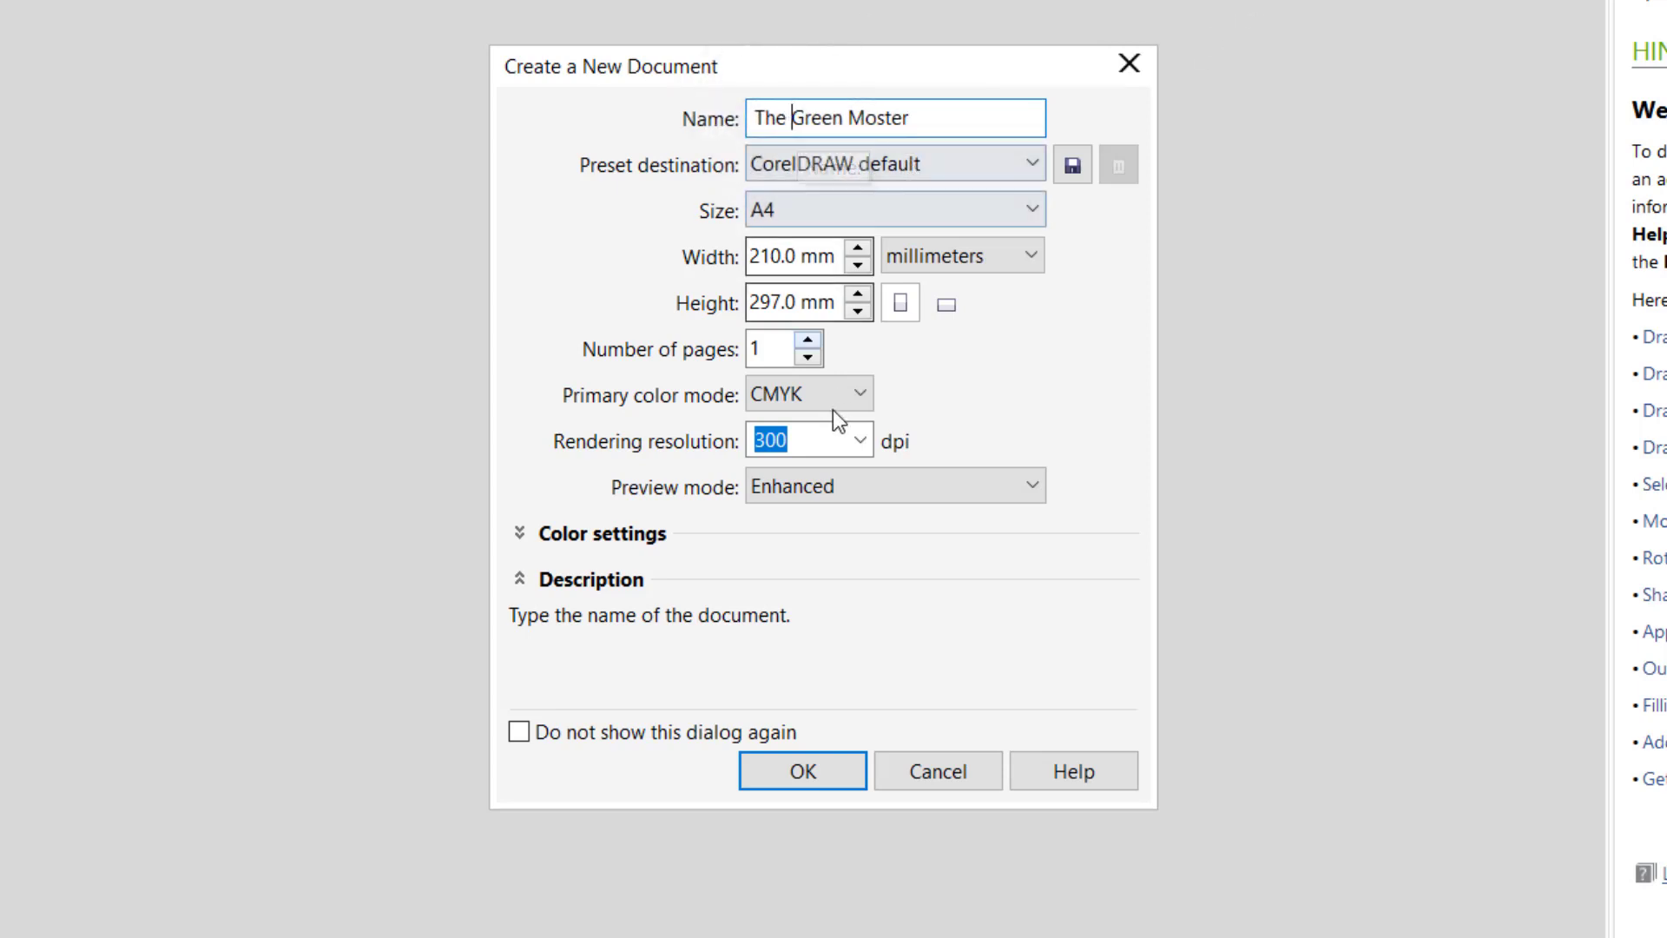
{"action": "left_click", "coordinate": [803, 776]}
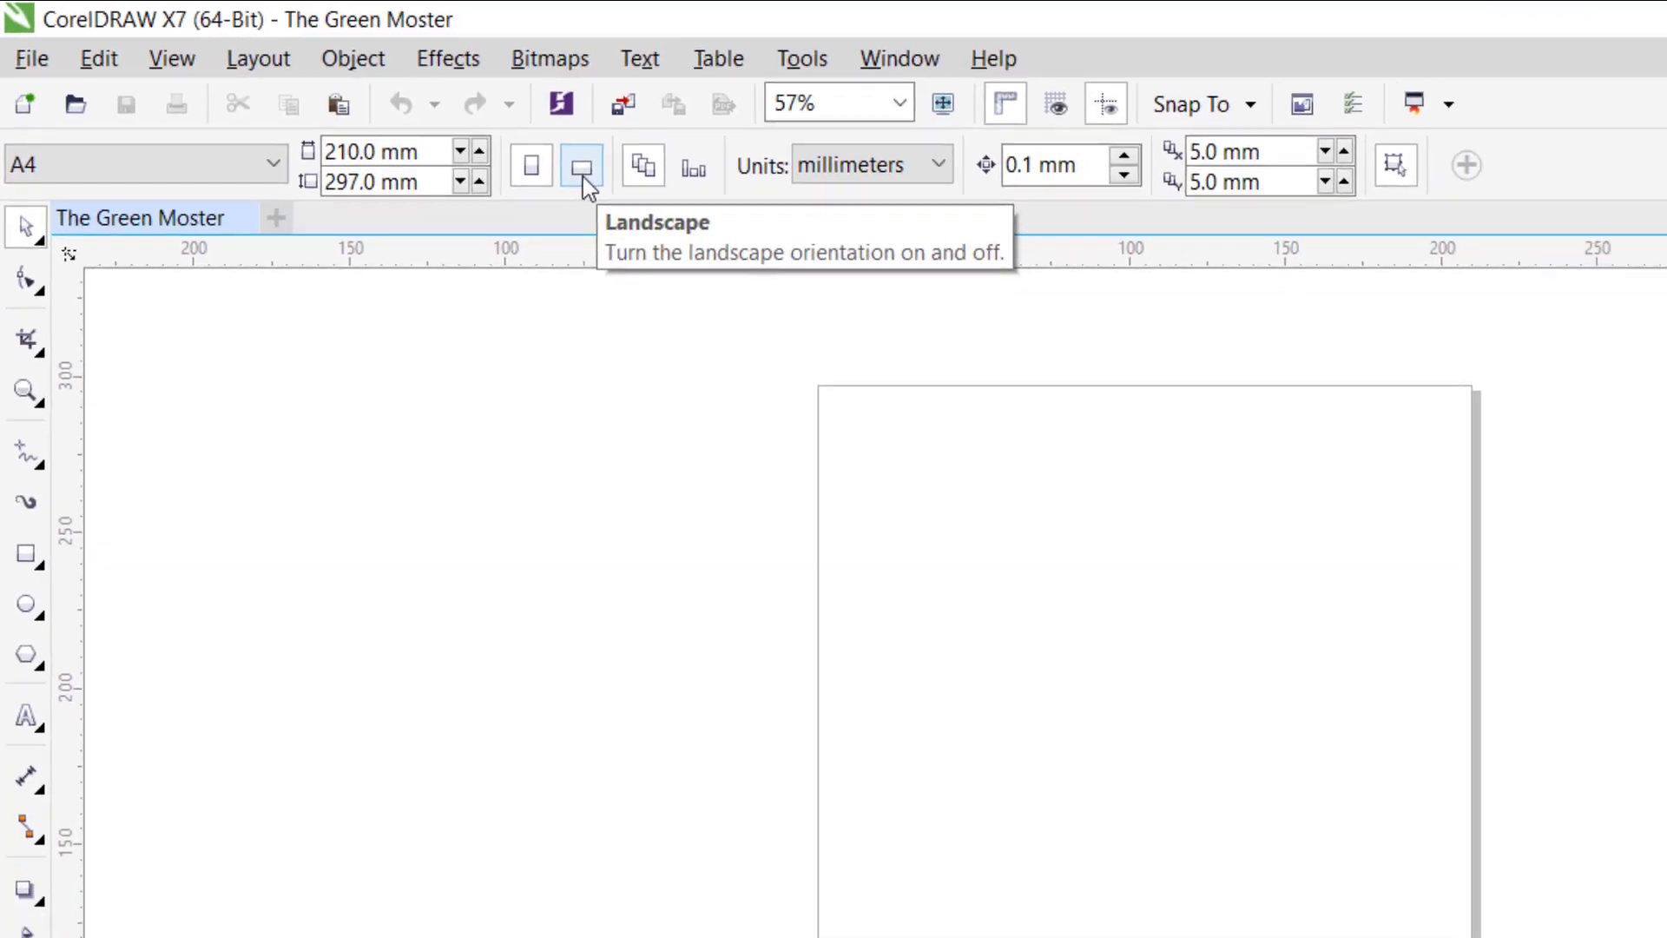
{"action": "left_click", "coordinate": [581, 169]}
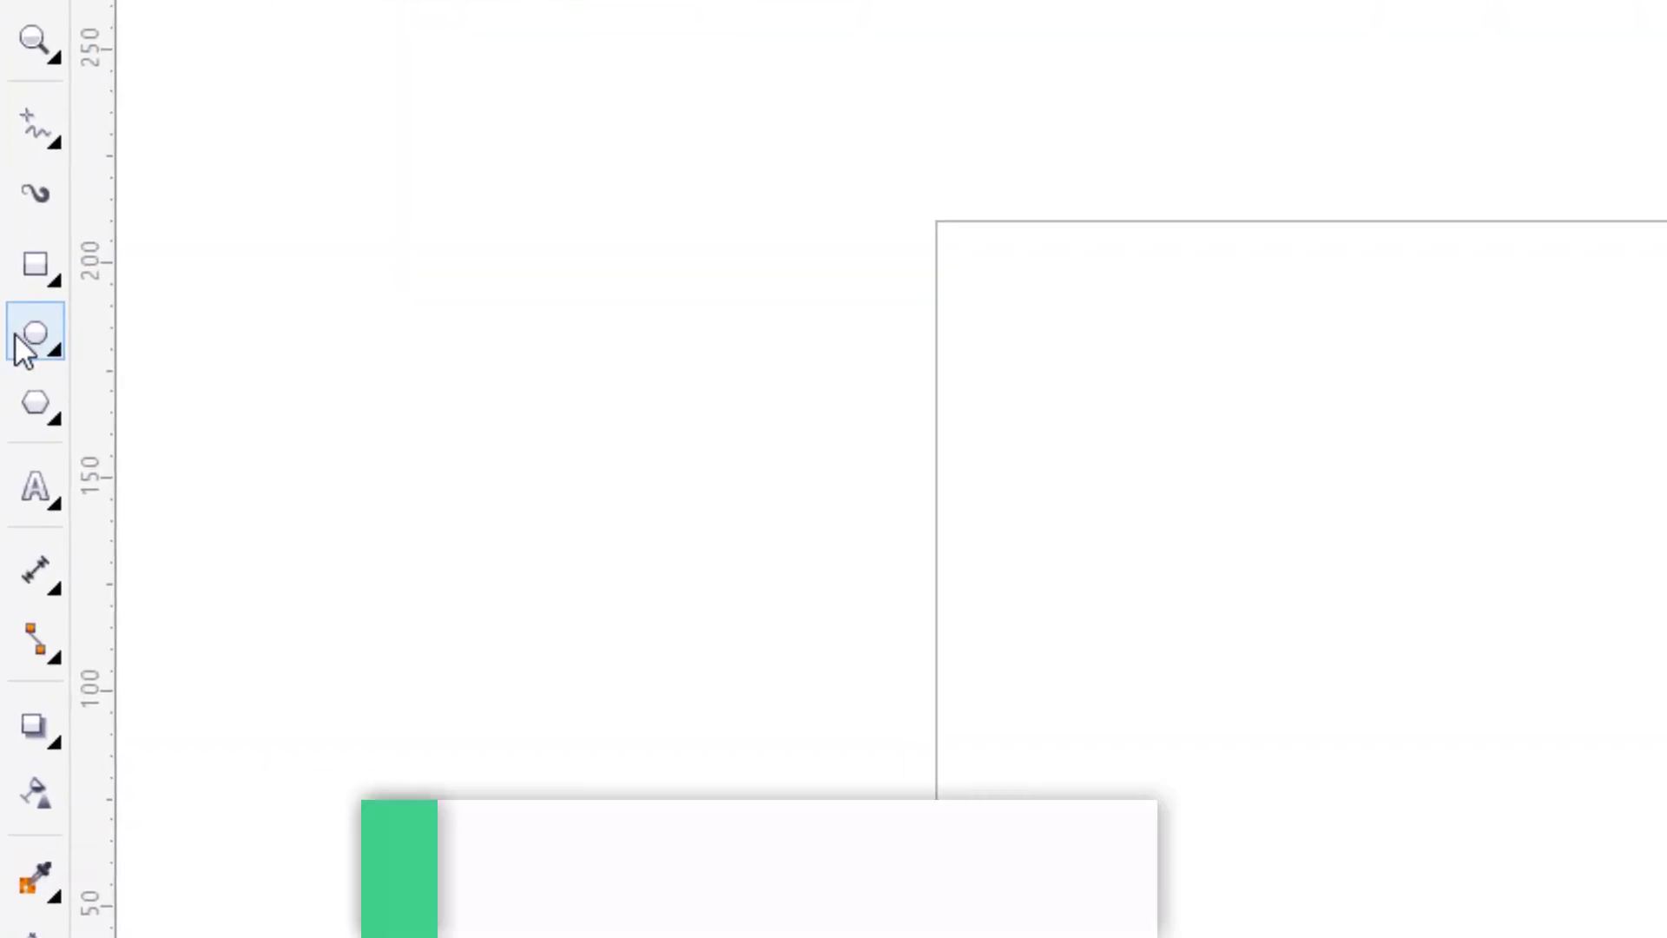
Draw an upright ellipse about 75 by 92 mm near the page centre and fill it with light green C:67 M:0 Y:100 K:0
{"action": "left_click", "coordinate": [16, 337]}
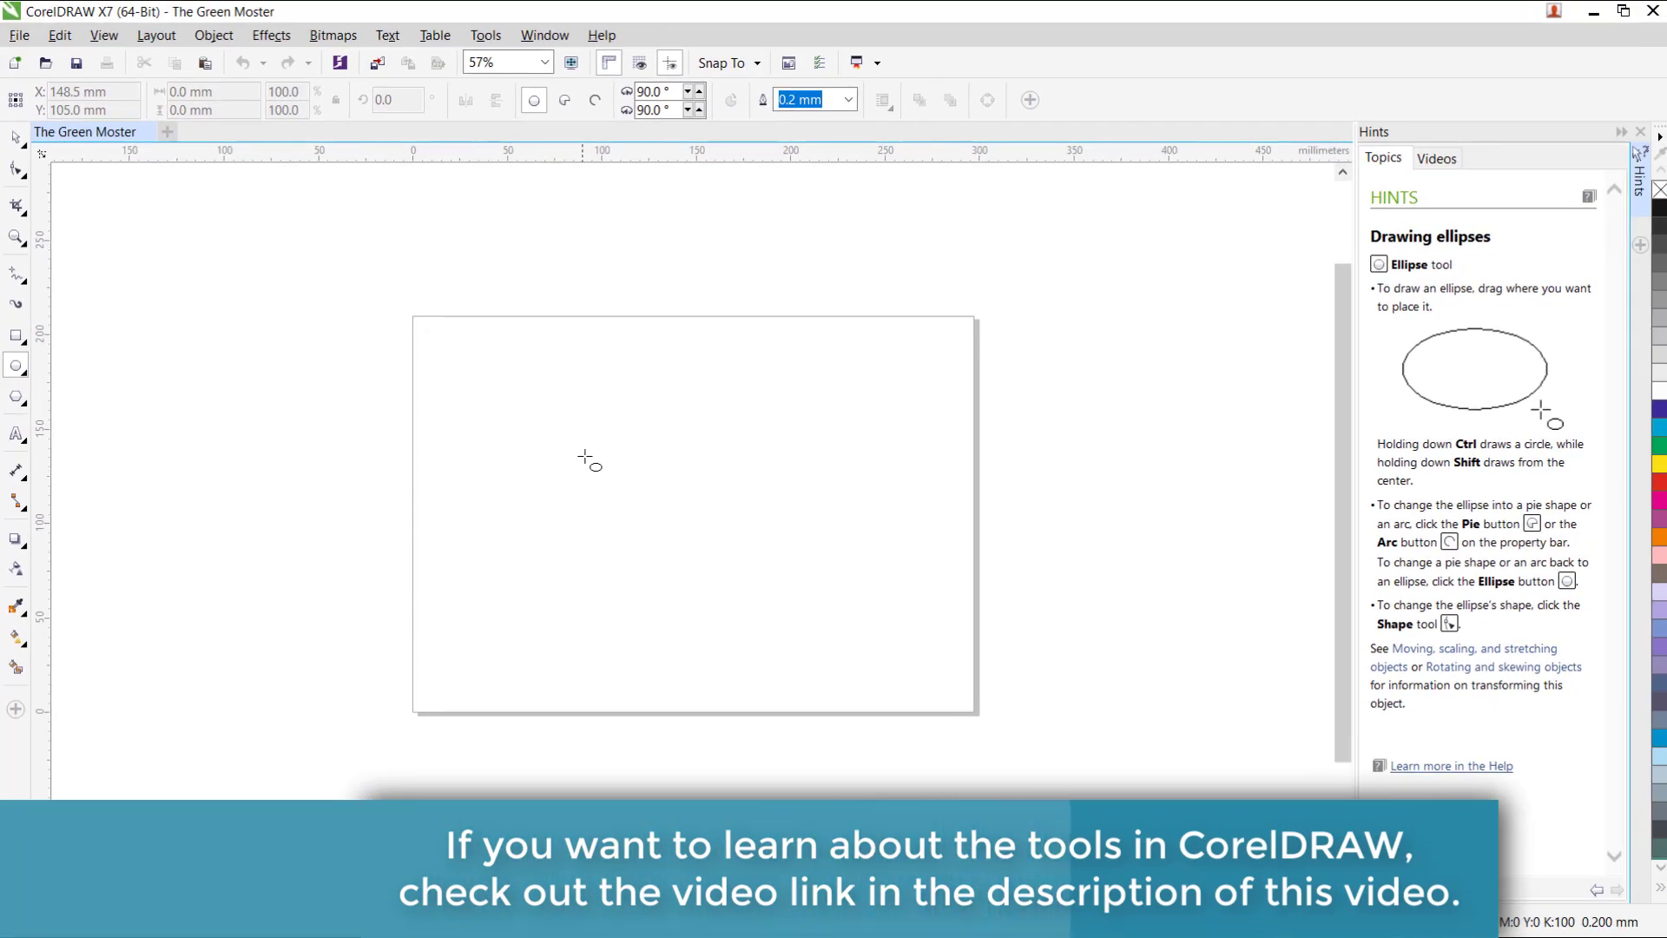
{"action": "mouse_move", "coordinate": [600, 429]}
{"action": "left_mouse_down"}
{"action": "mouse_move", "coordinate": [633, 476]}
{"action": "mouse_move", "coordinate": [706, 515]}
{"action": "mouse_move", "coordinate": [724, 598]}
{"action": "mouse_move", "coordinate": [744, 604]}
{"action": "left_mouse_up"}
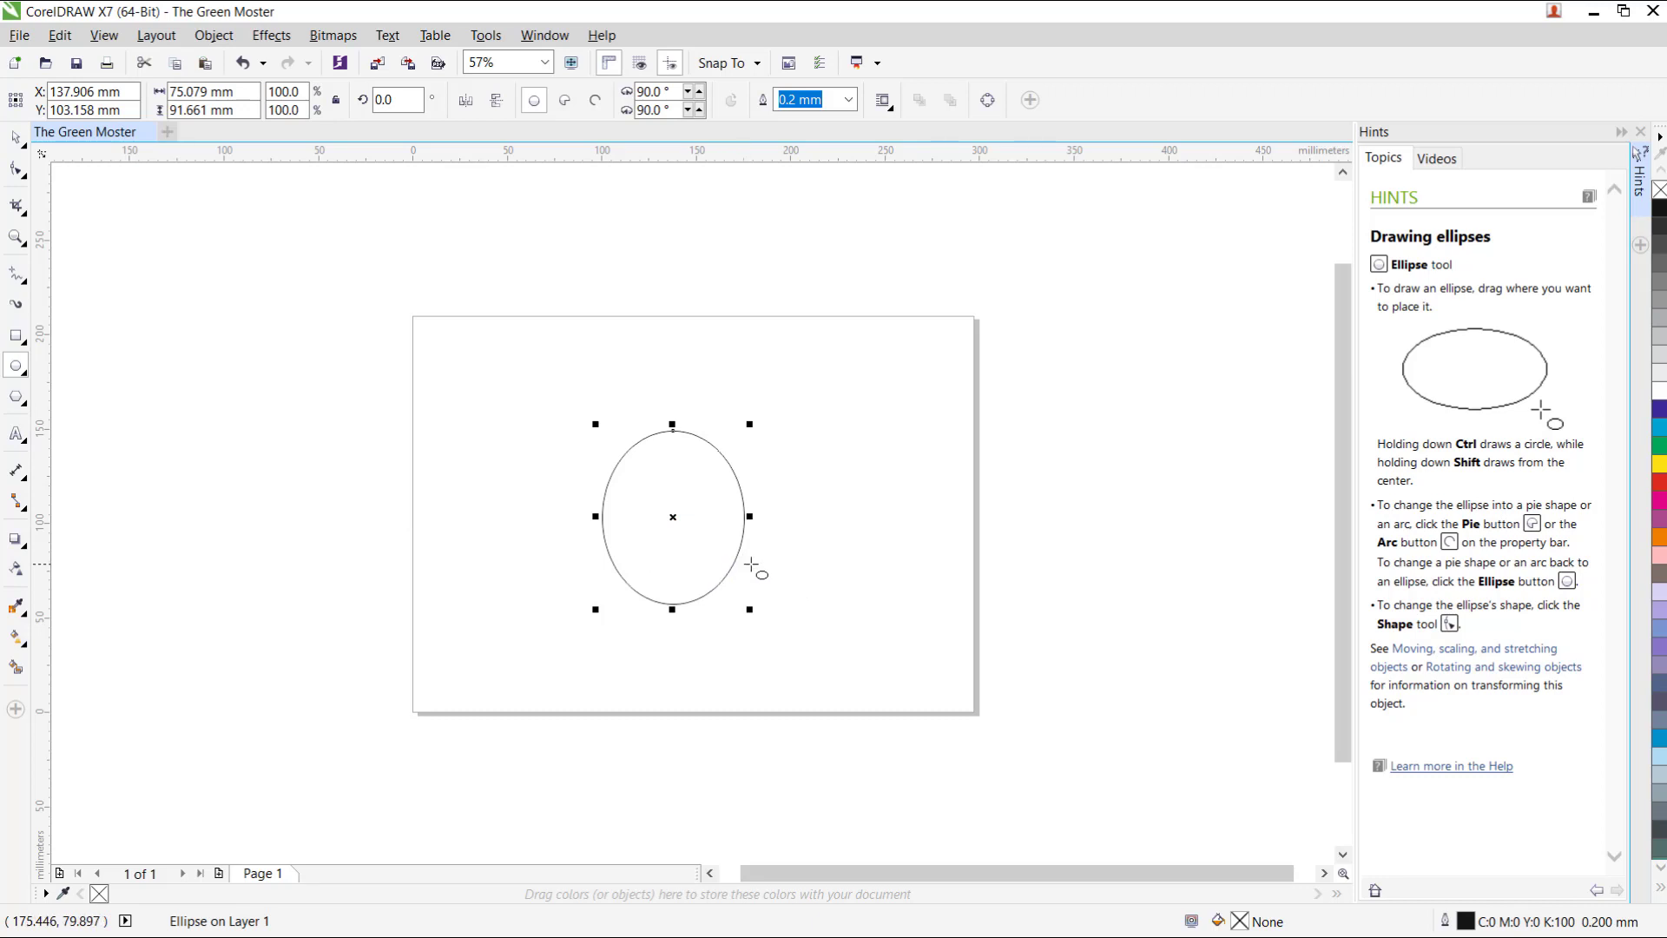
{"action": "left_click", "coordinate": [1659, 450]}
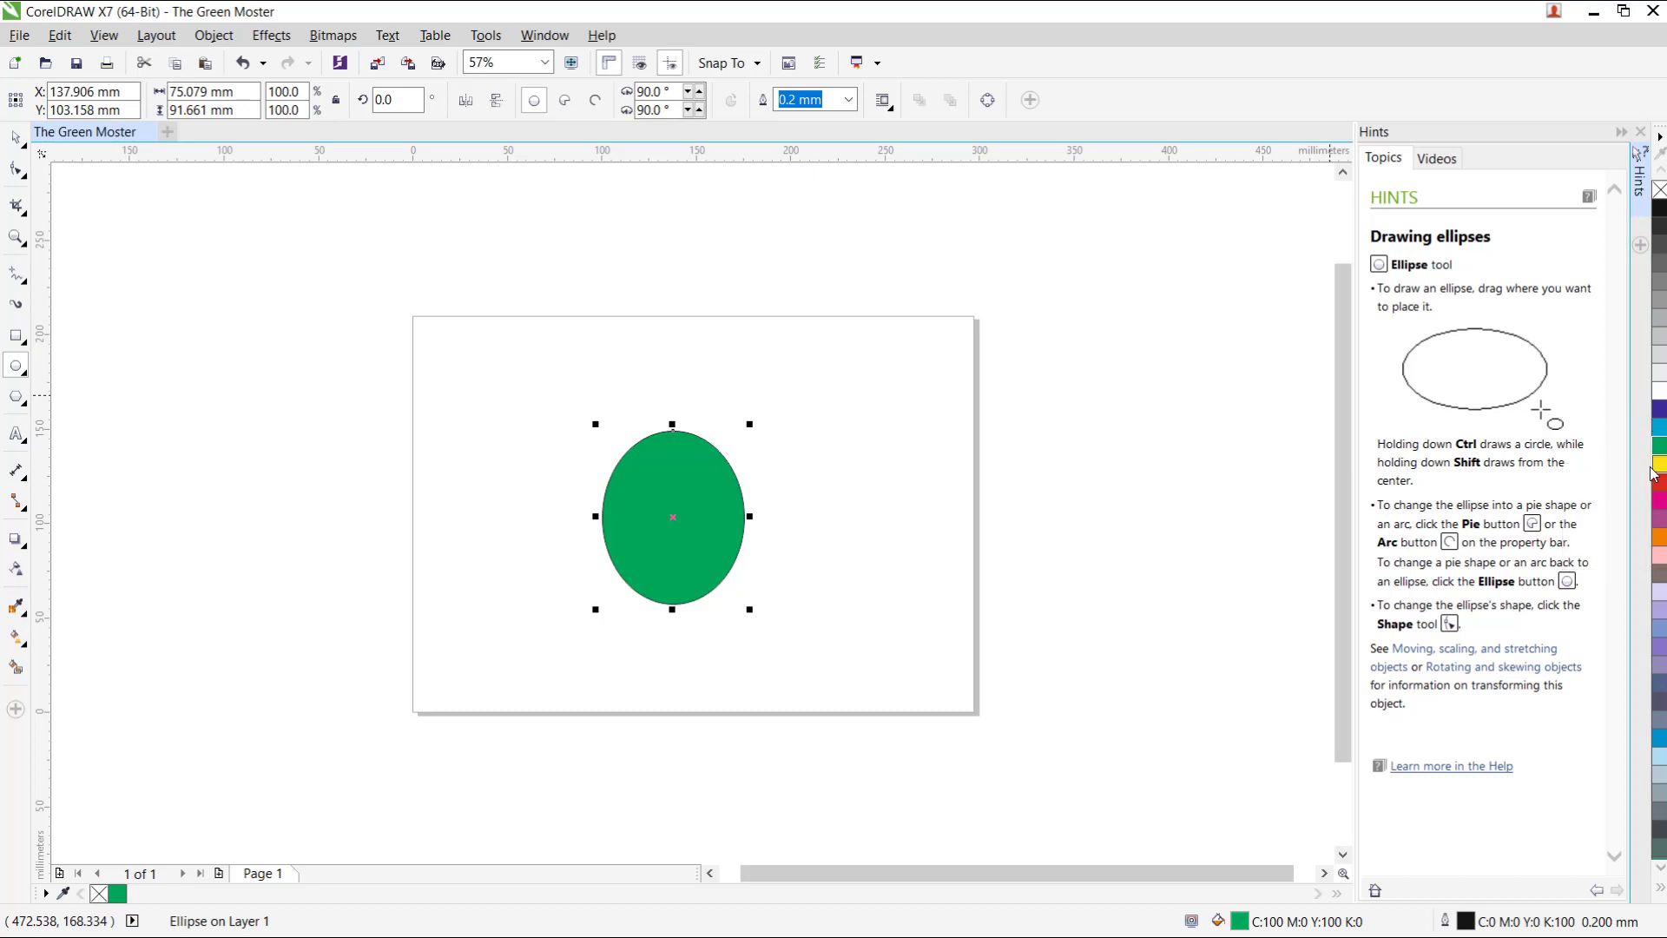
{"action": "left_click", "coordinate": [1663, 454]}
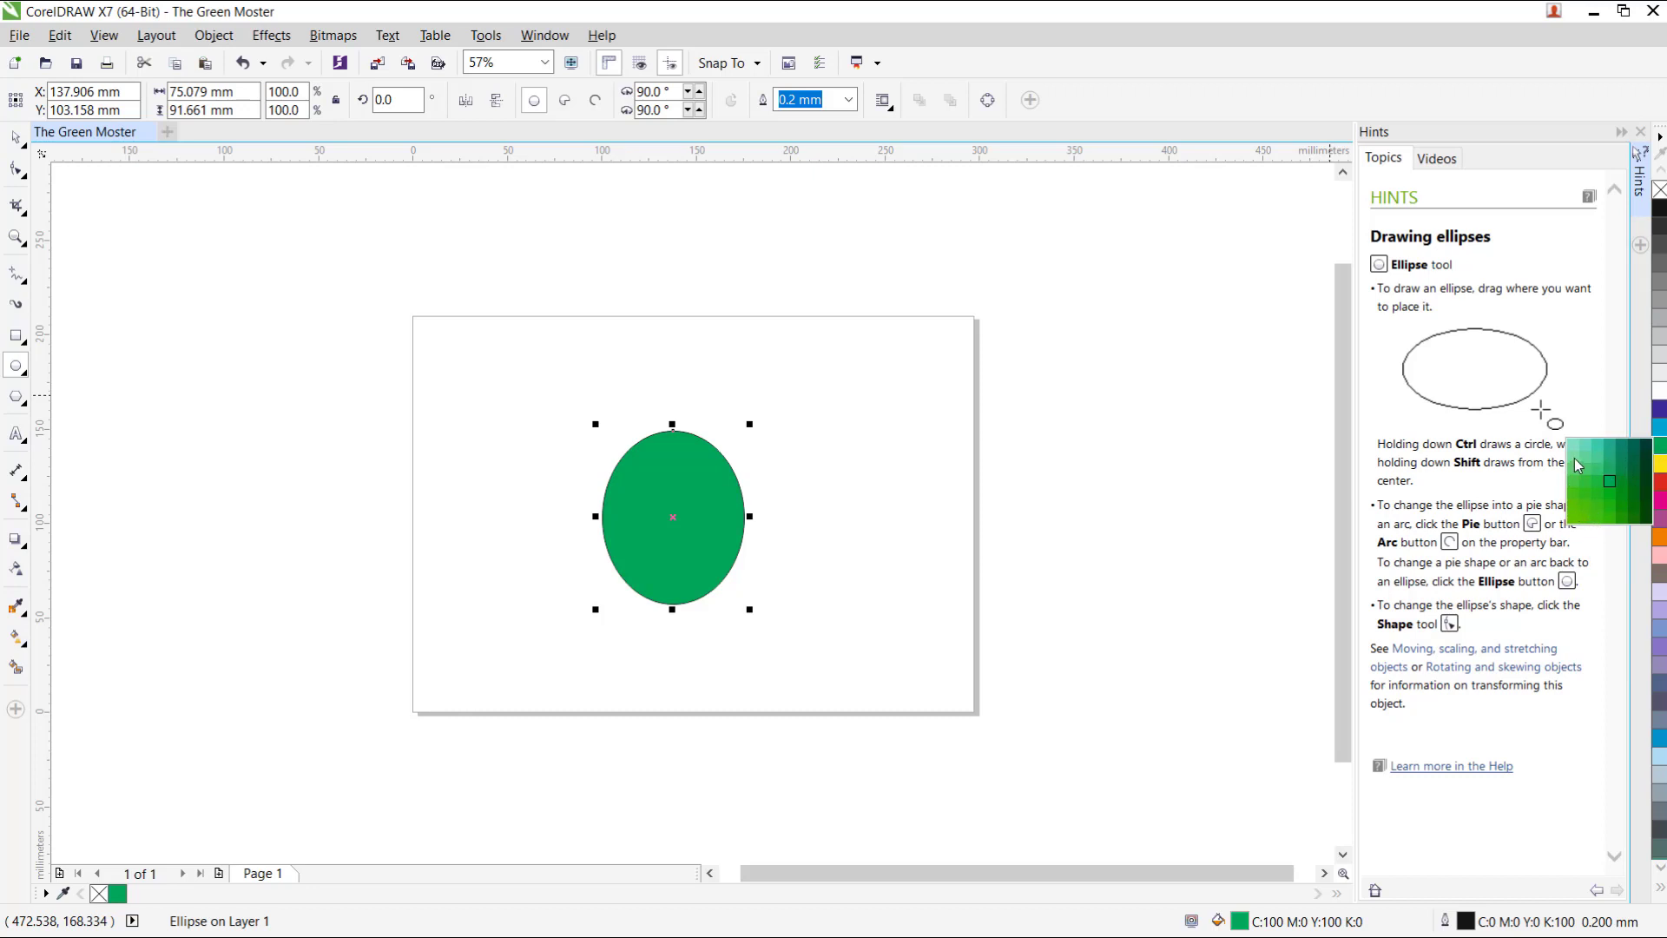
{"action": "left_click", "coordinate": [1573, 519]}
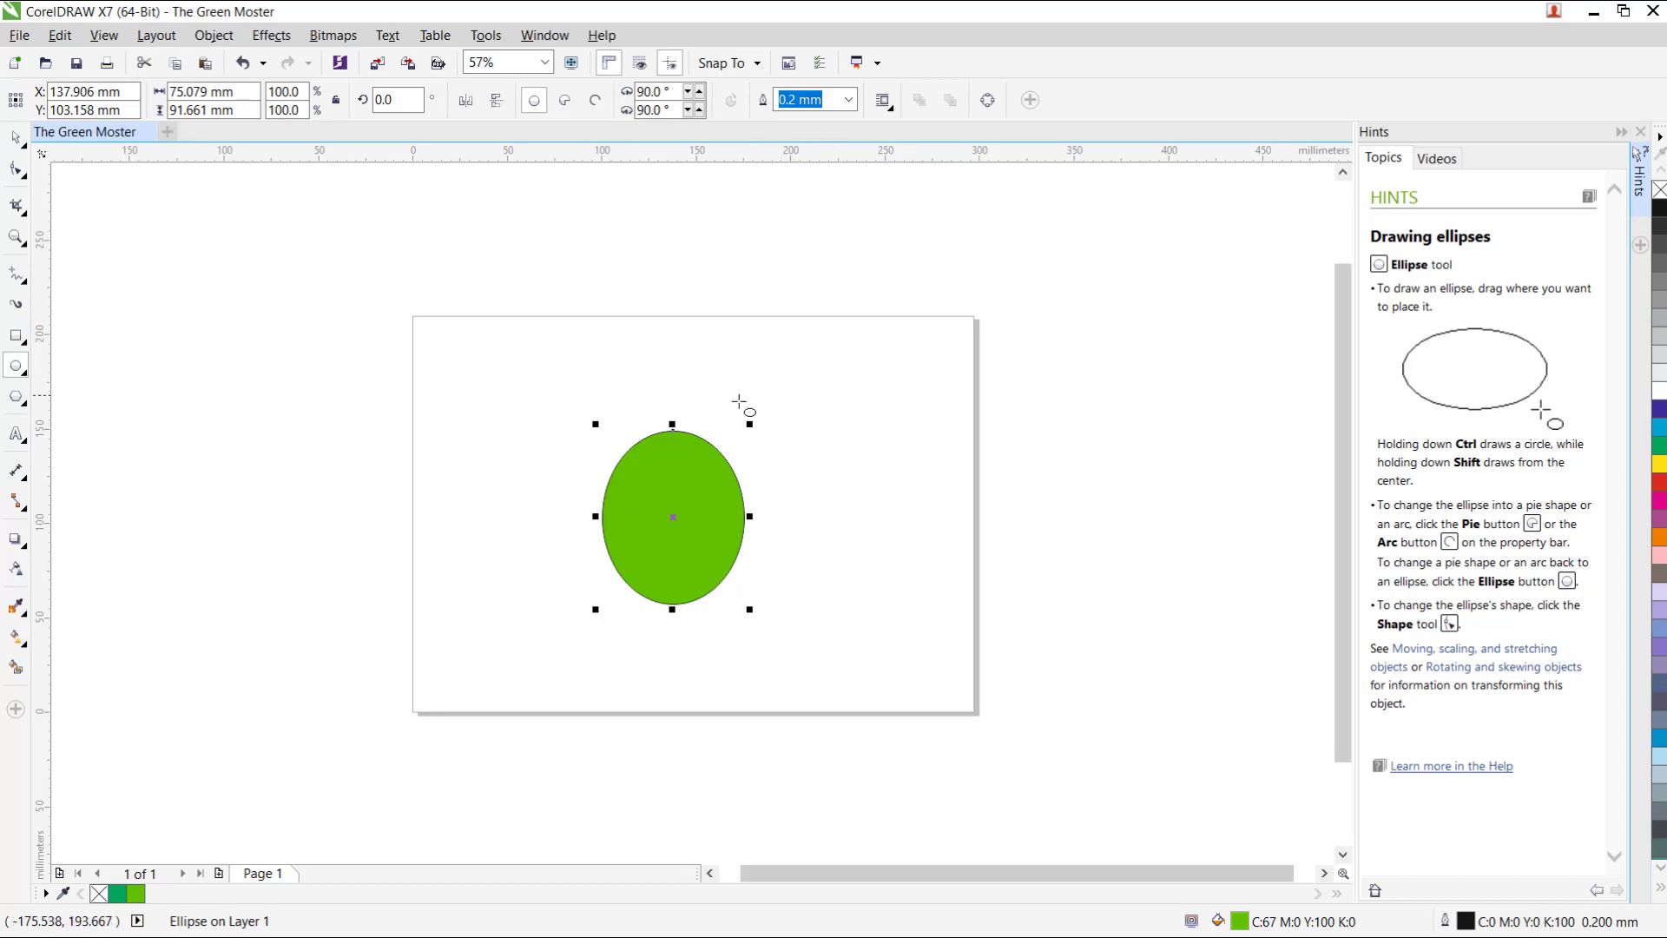
Draw an ellipse about 40 by 24 mm near the page's upper-right corner and an overlapping rectangle about 11 by 46 mm below it
{"action": "left_click_drag", "start_coordinate": [853, 353], "coordinate": [930, 399]}
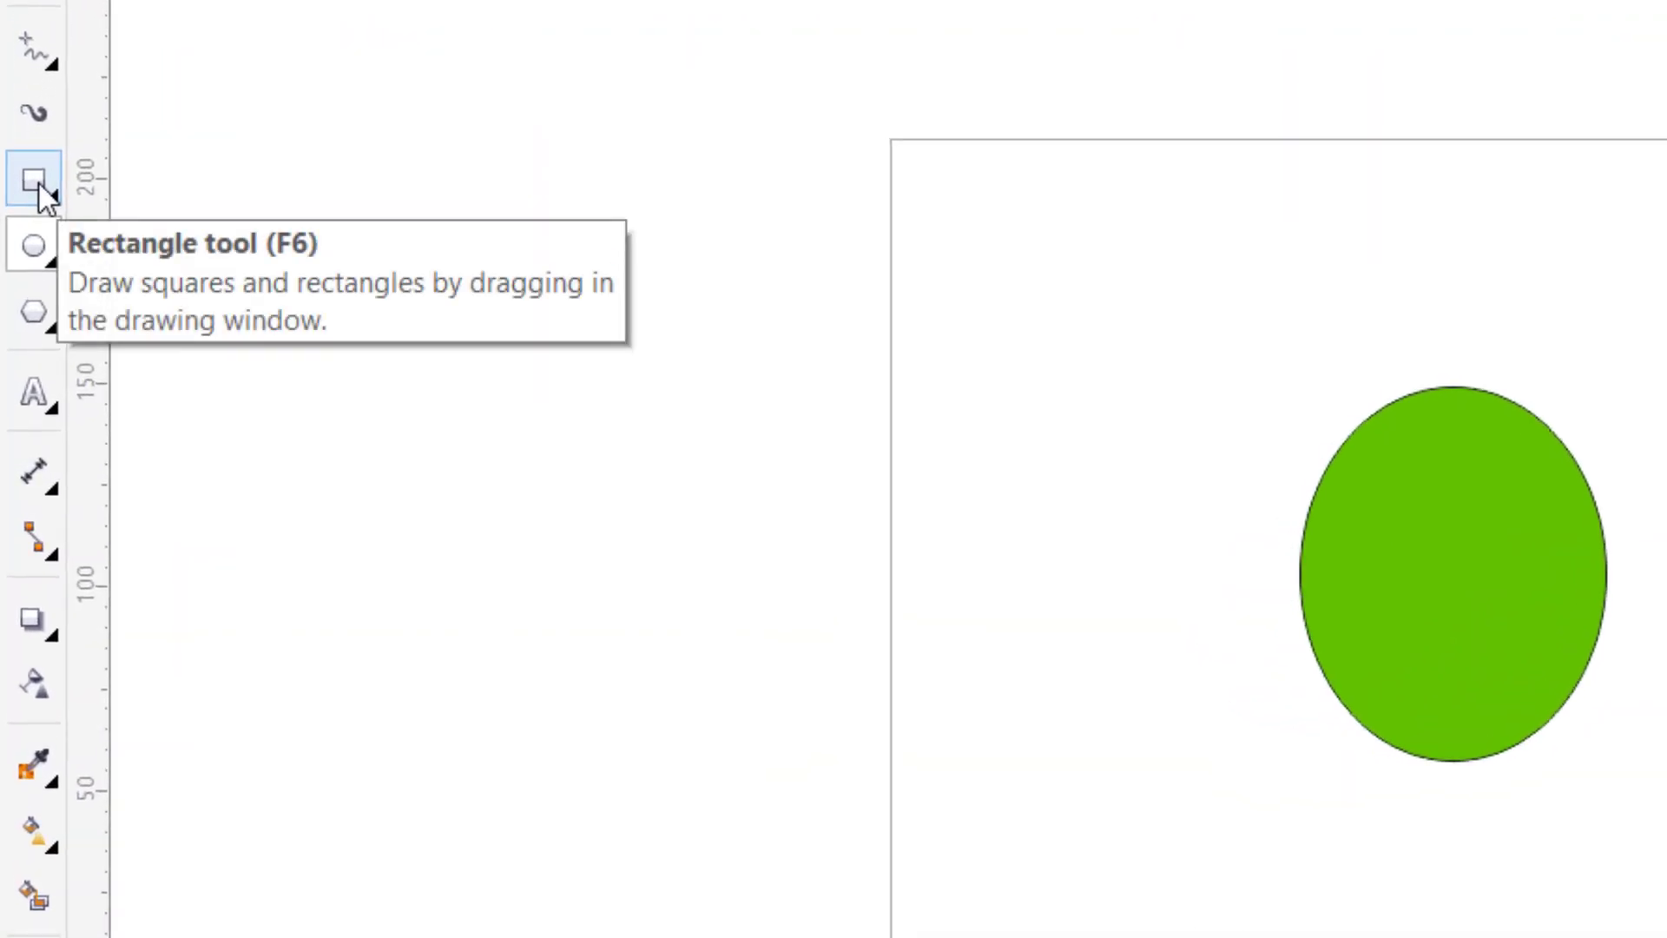
{"action": "left_click", "coordinate": [38, 183]}
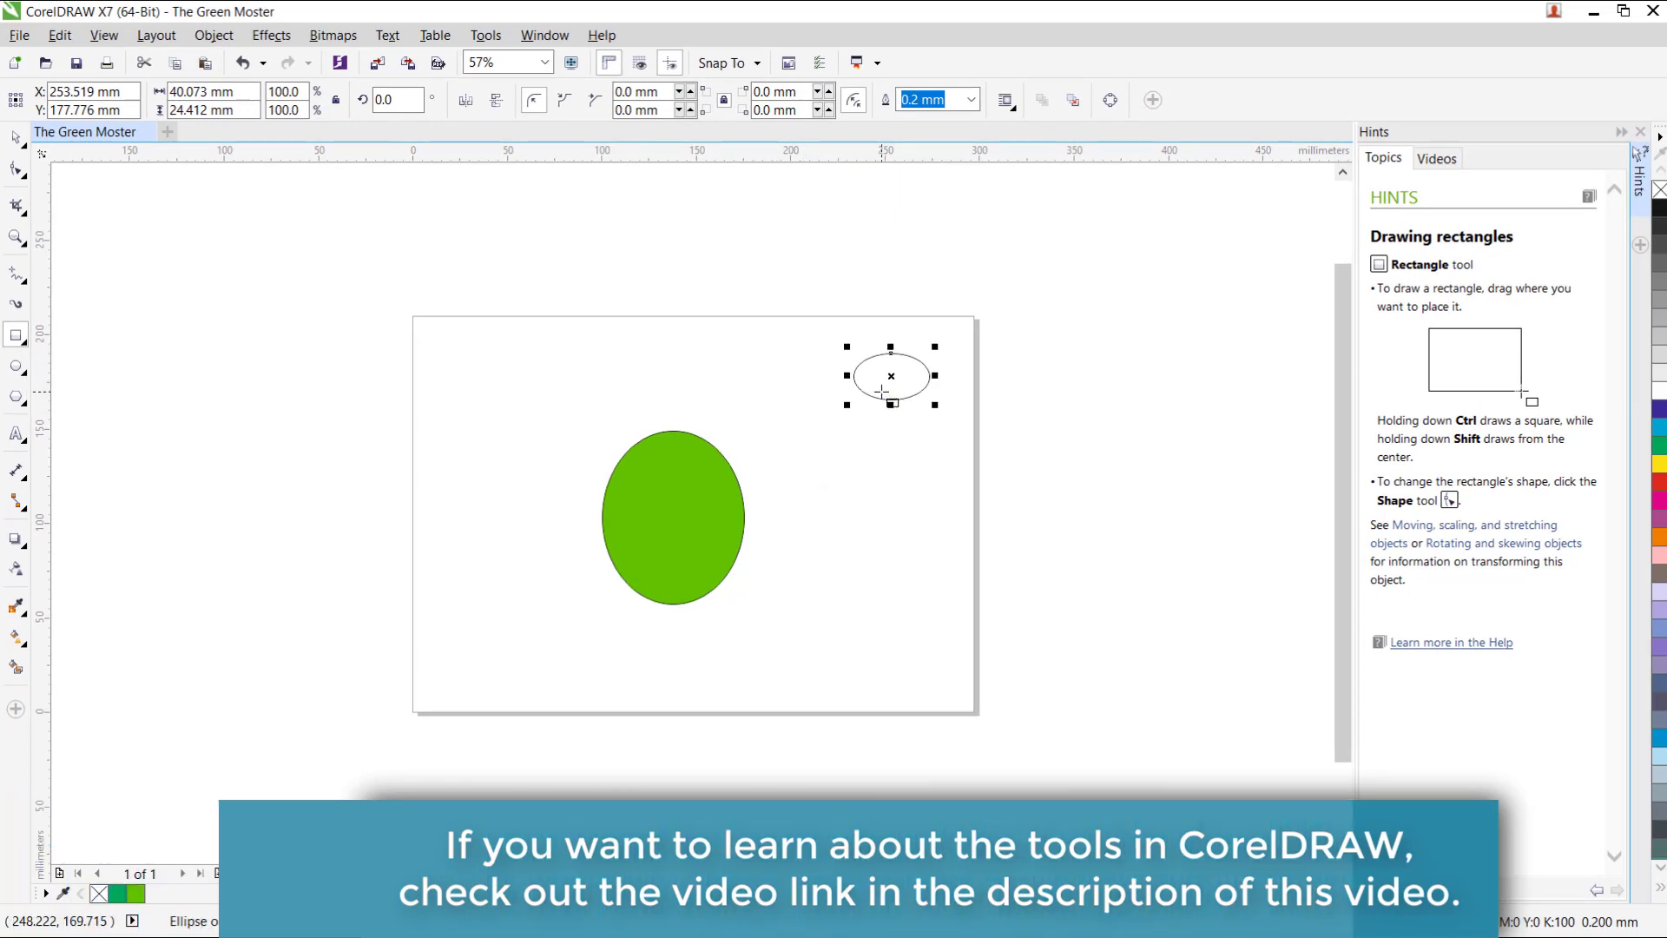
{"action": "left_click_drag", "start_coordinate": [878, 388], "coordinate": [900, 478]}
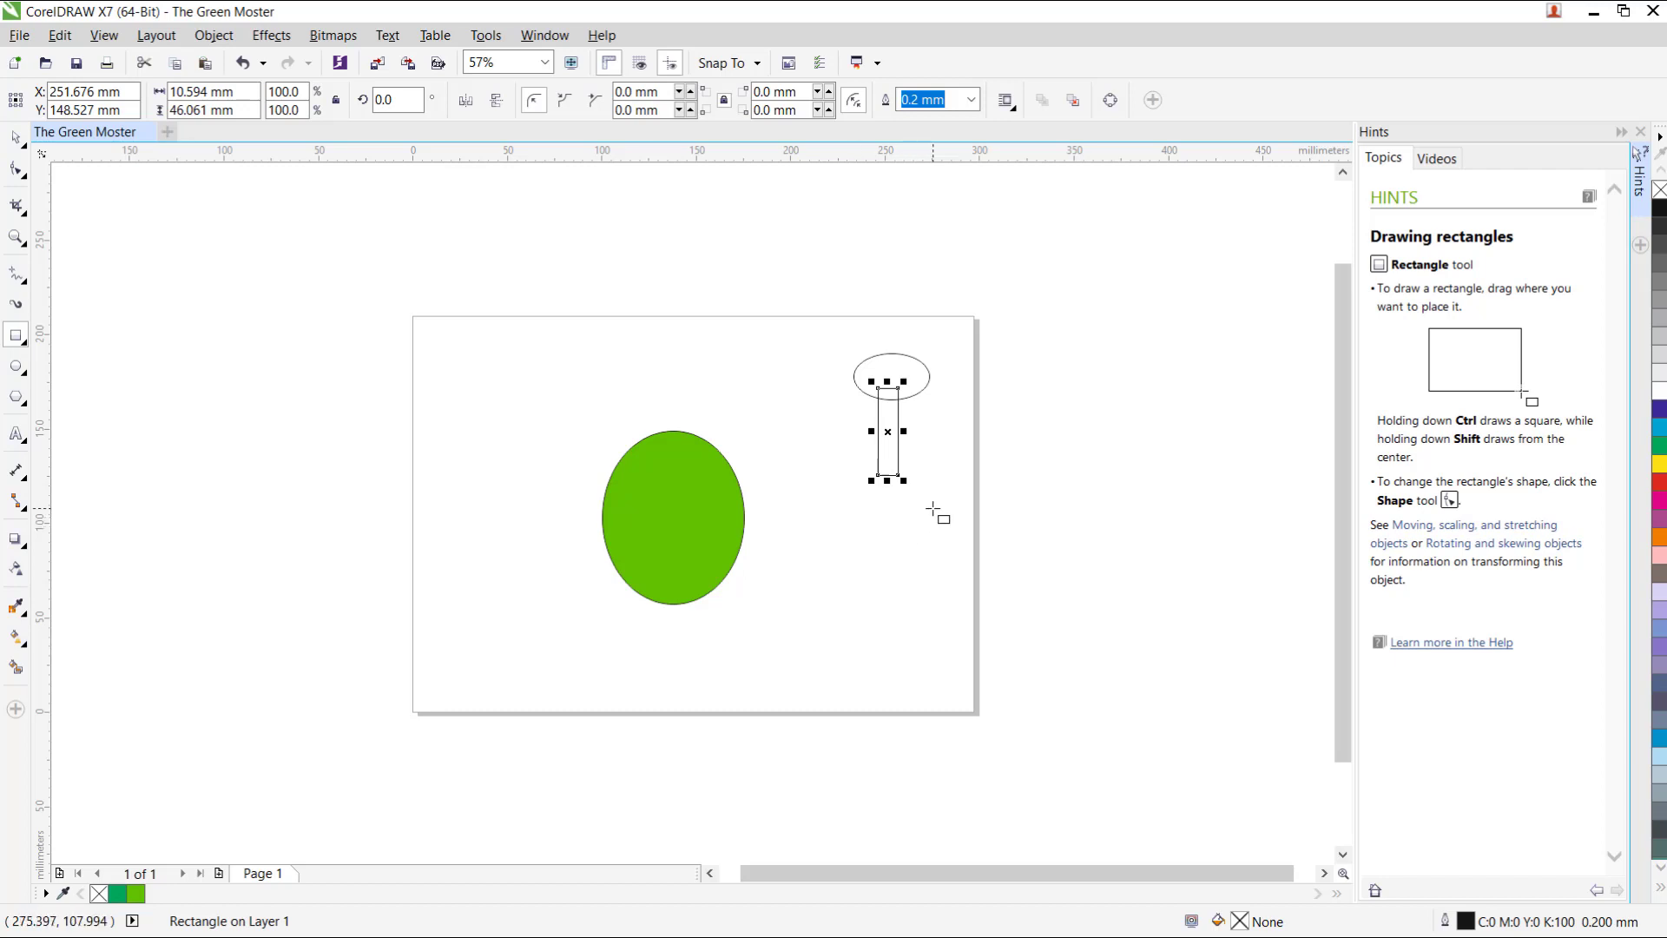
Weld the small ellipse and the narrow rectangle into a single curve
{"action": "left_click", "coordinate": [16, 141]}
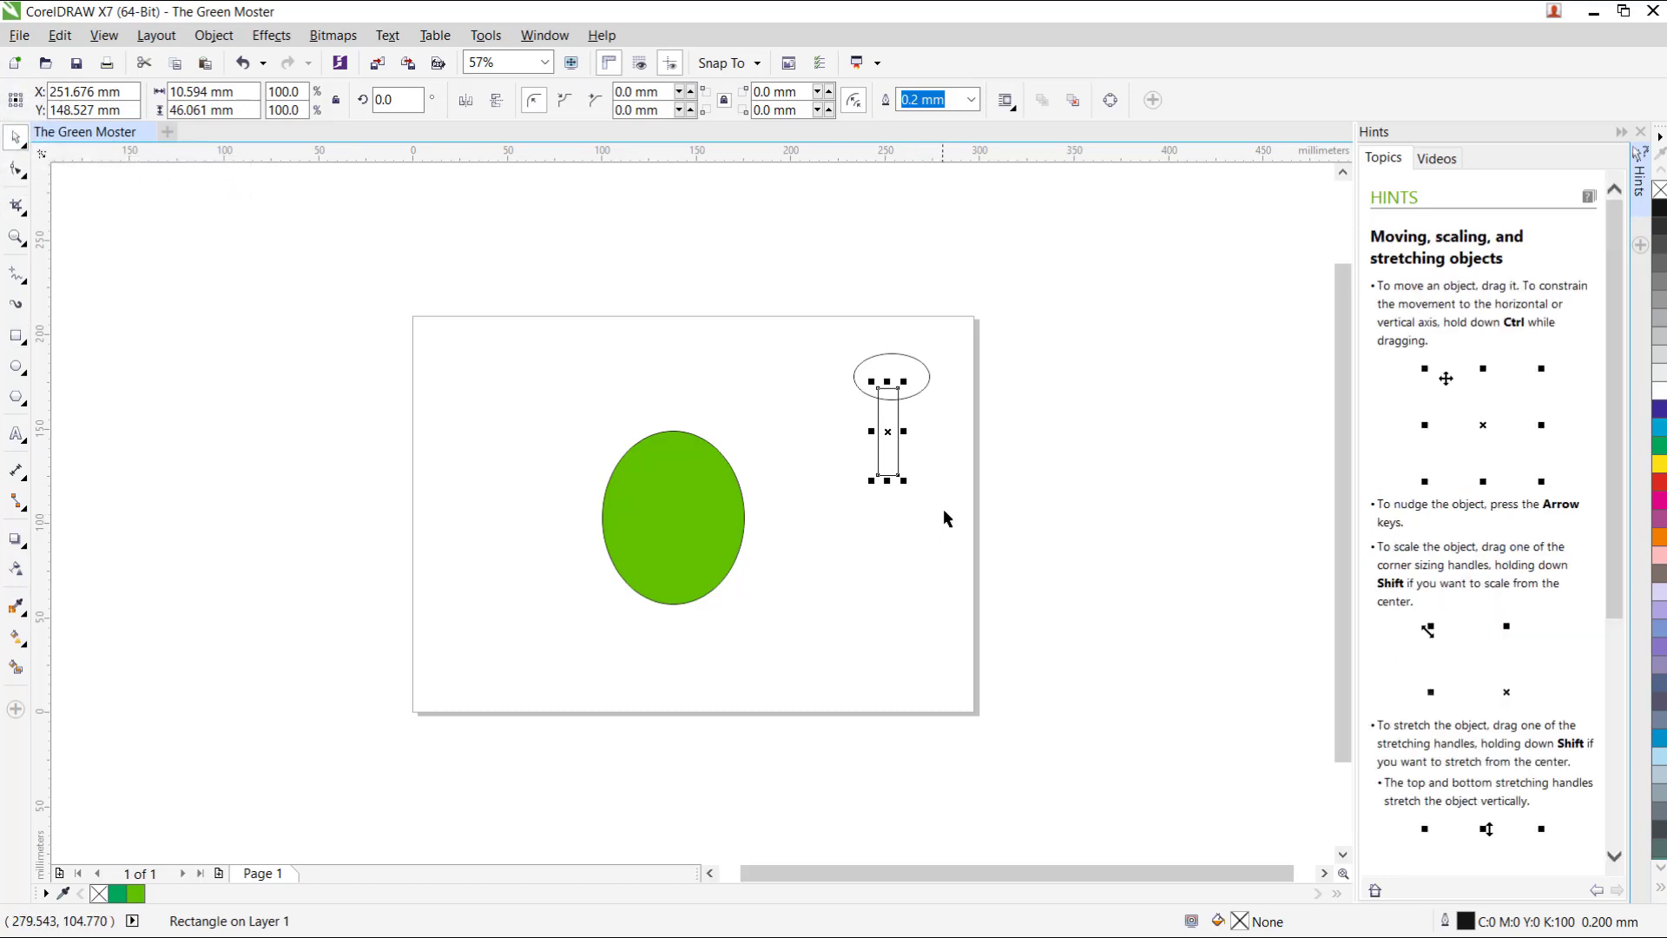
{"action": "left_click_drag", "start_coordinate": [944, 505], "coordinate": [816, 335]}
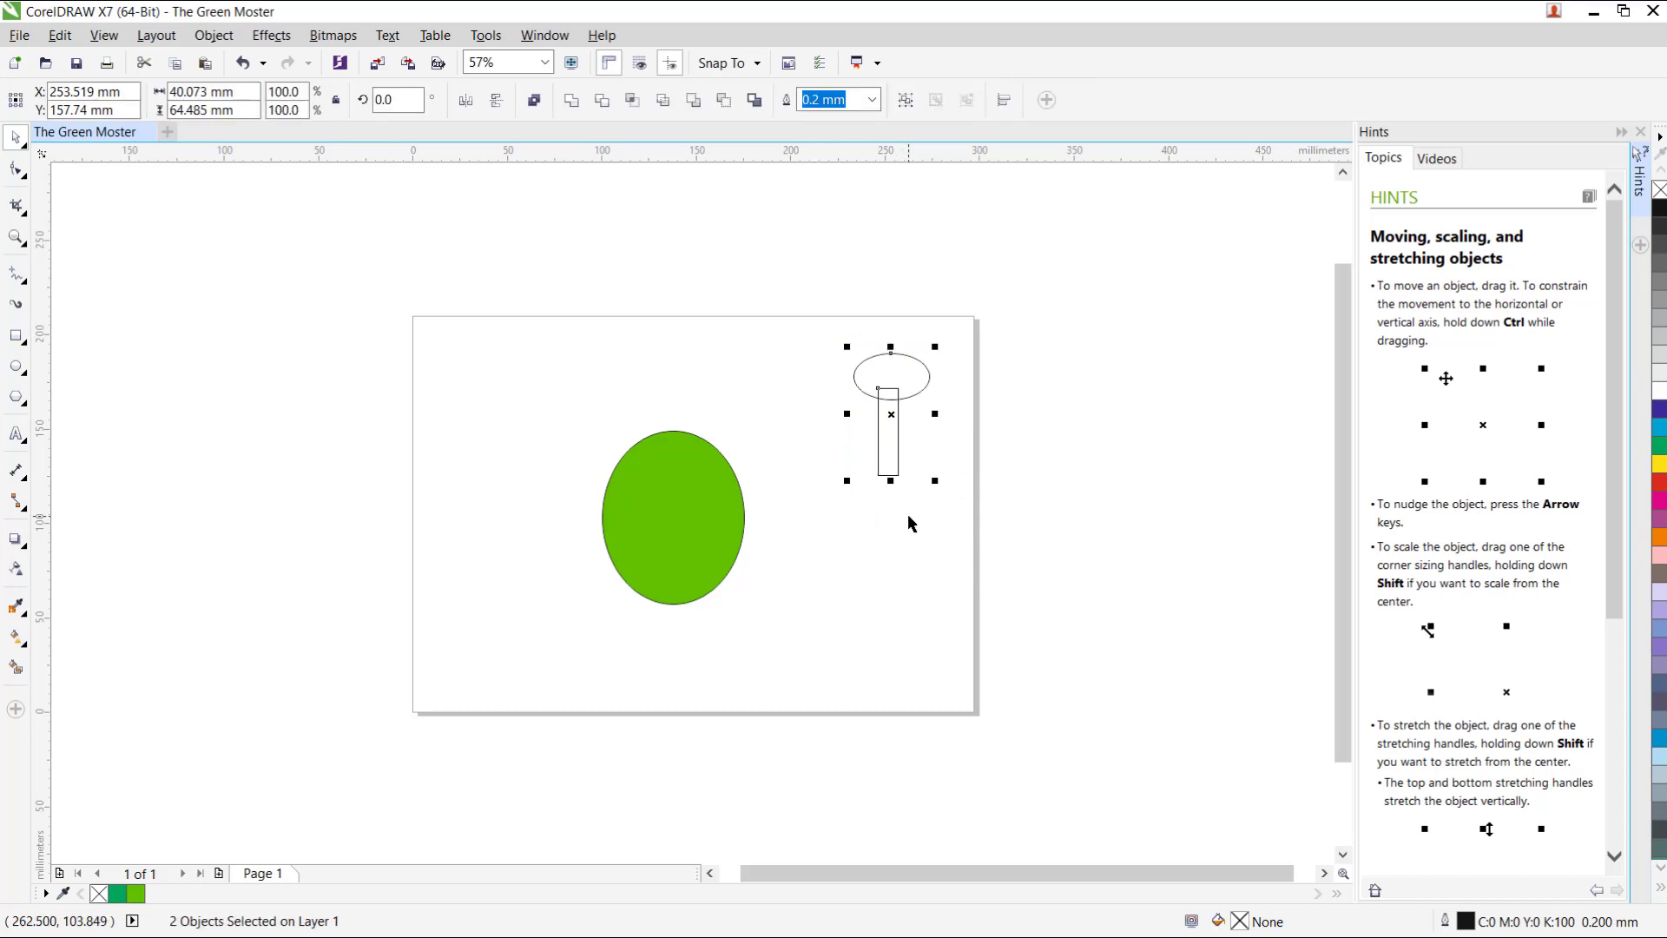
{"action": "left_click", "coordinate": [914, 549]}
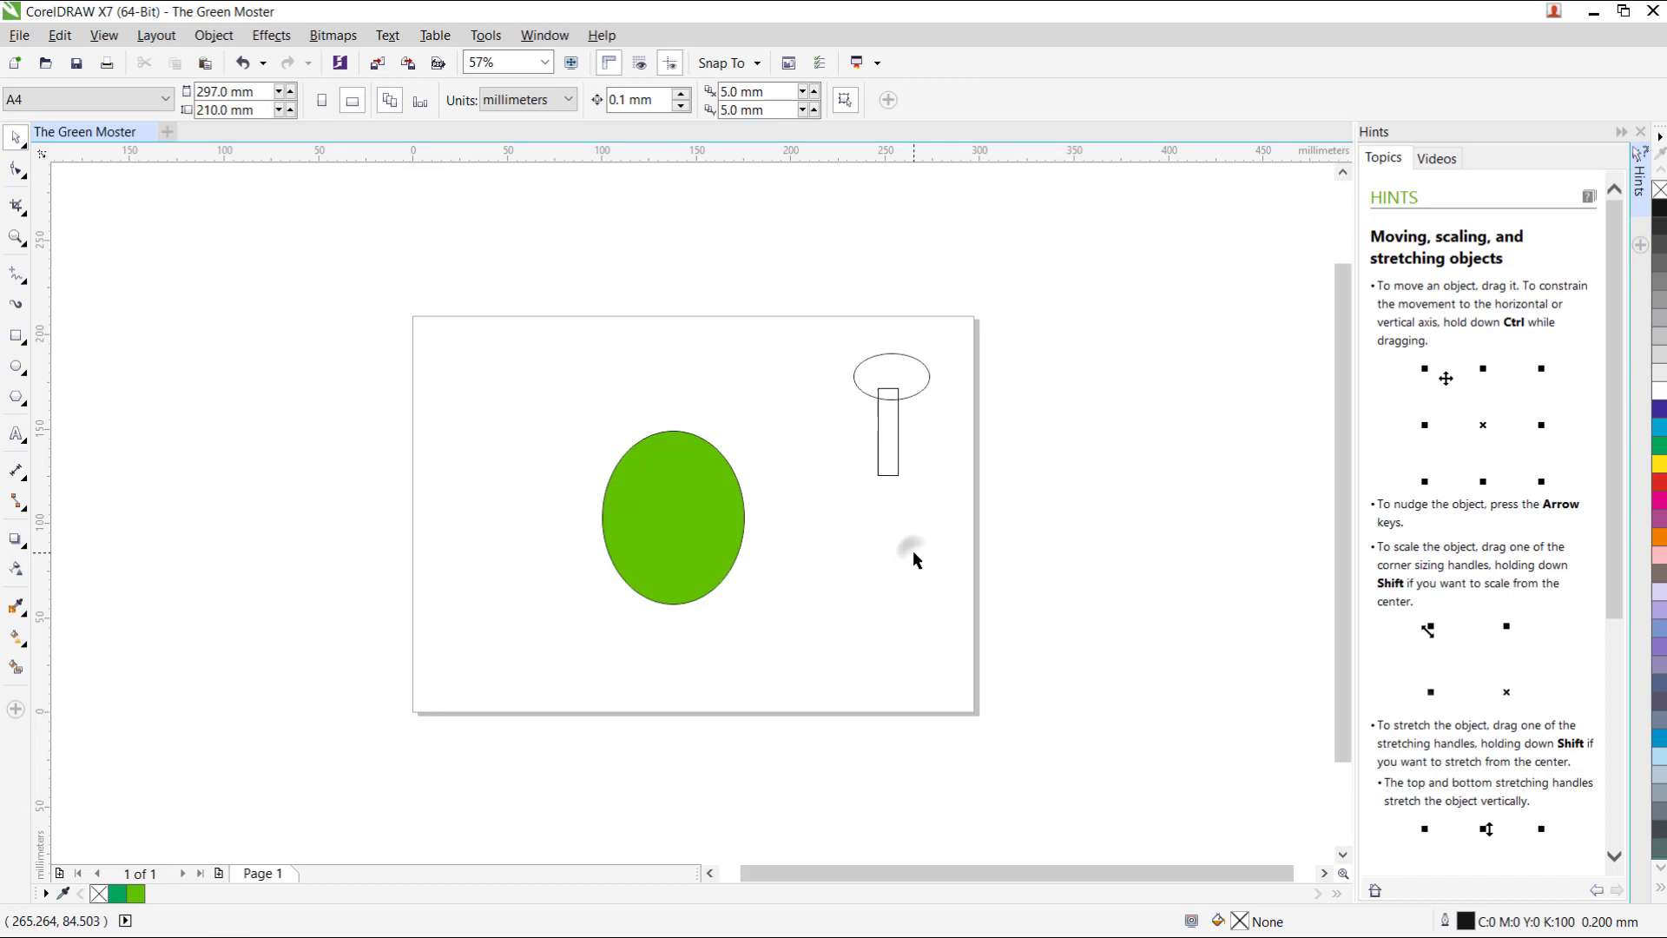
{"action": "left_click", "coordinate": [891, 464]}
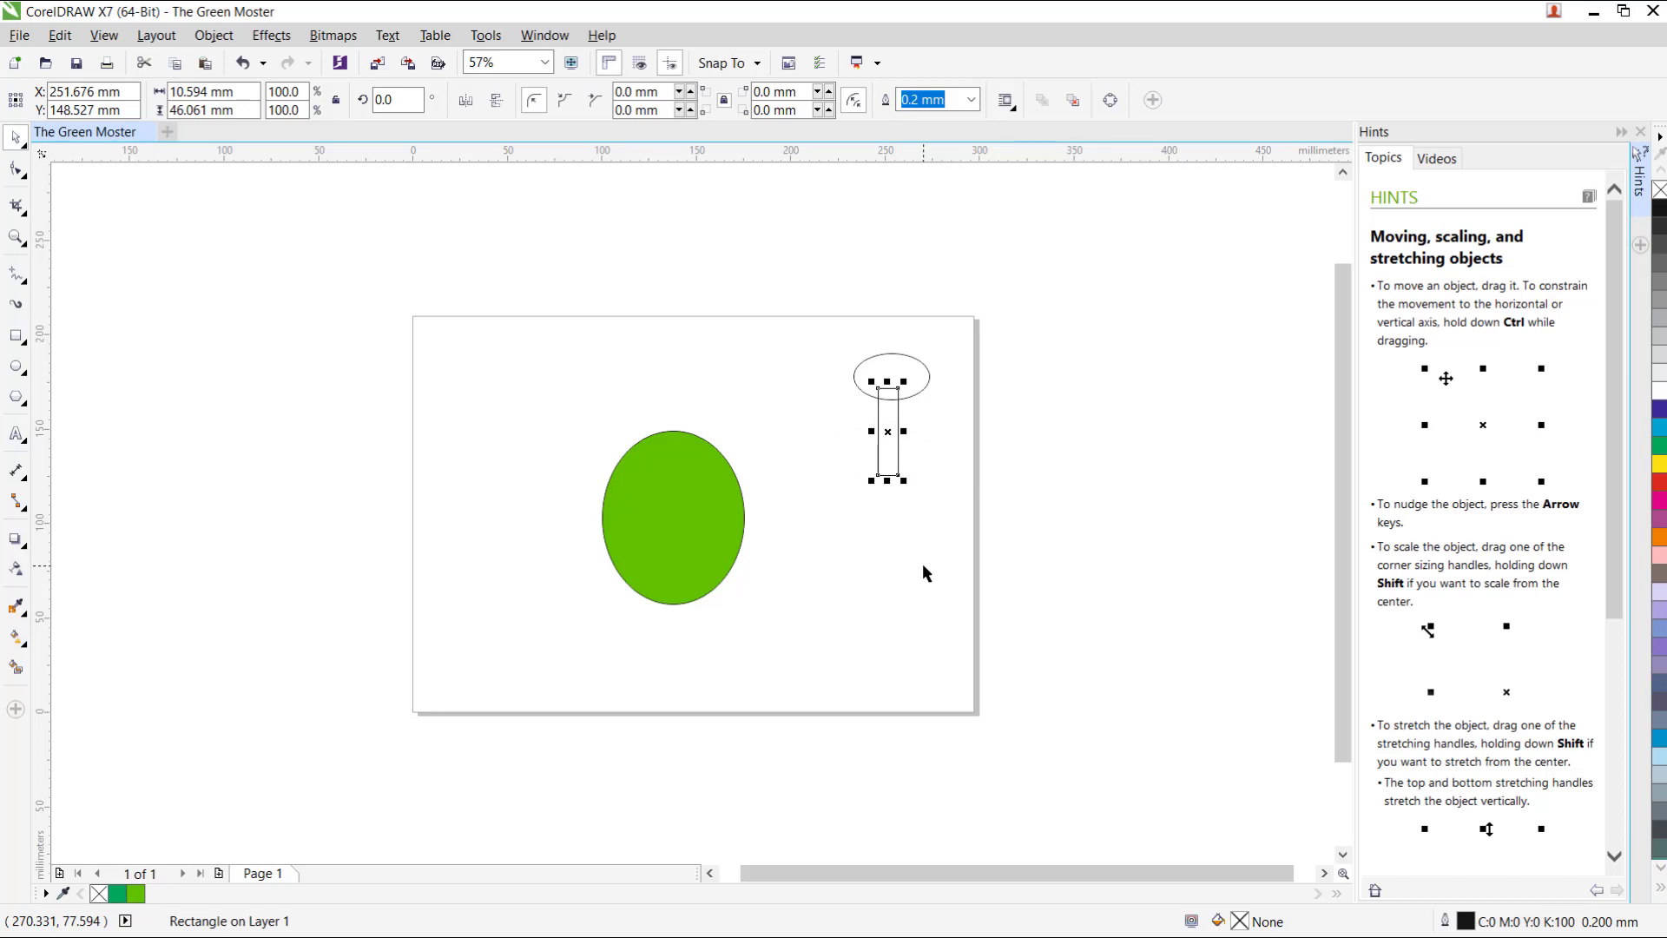
{"action": "left_click", "coordinate": [883, 367], "text": "shift"}
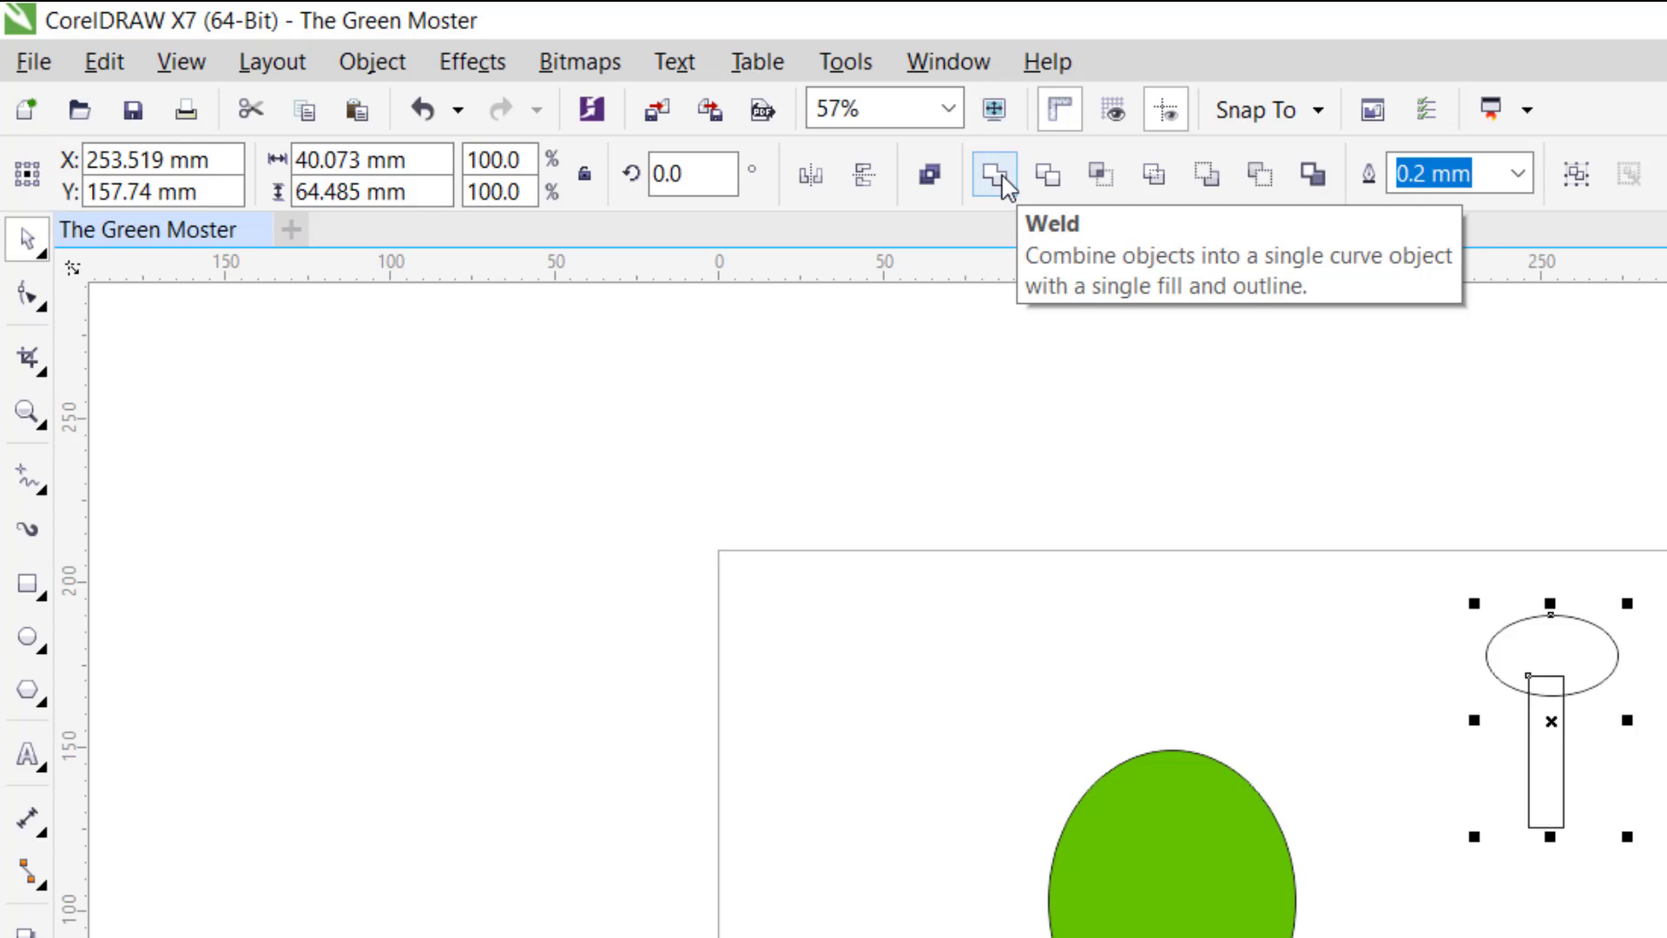
{"action": "left_click", "coordinate": [999, 175]}
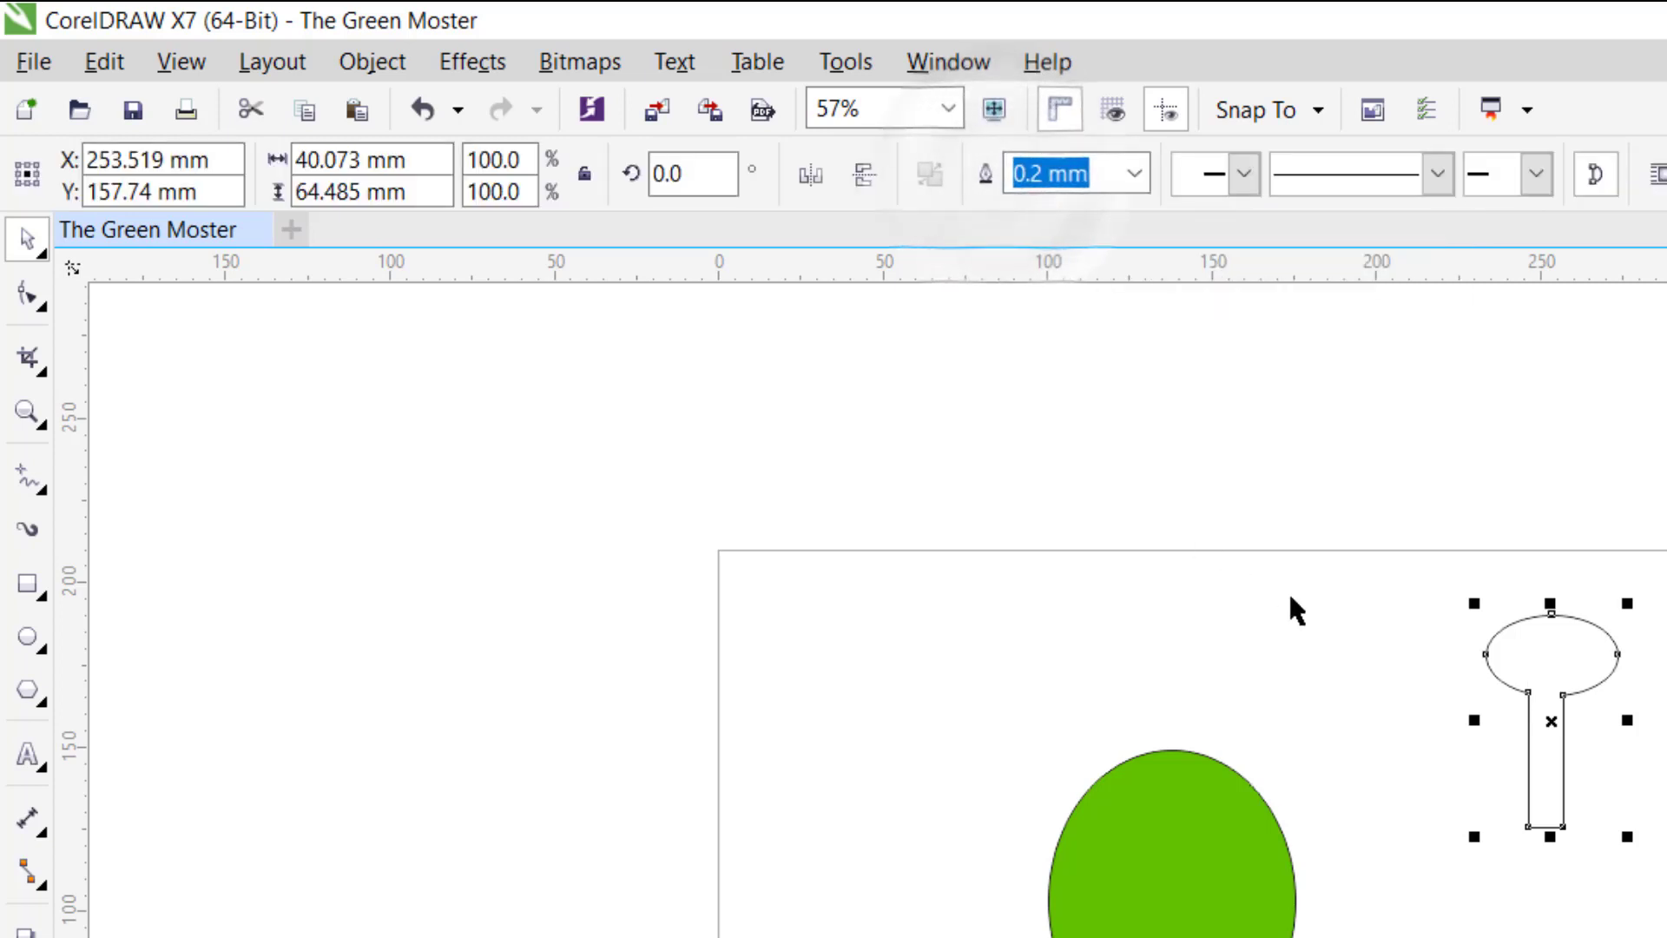
{"action": "left_click", "coordinate": [1591, 873]}
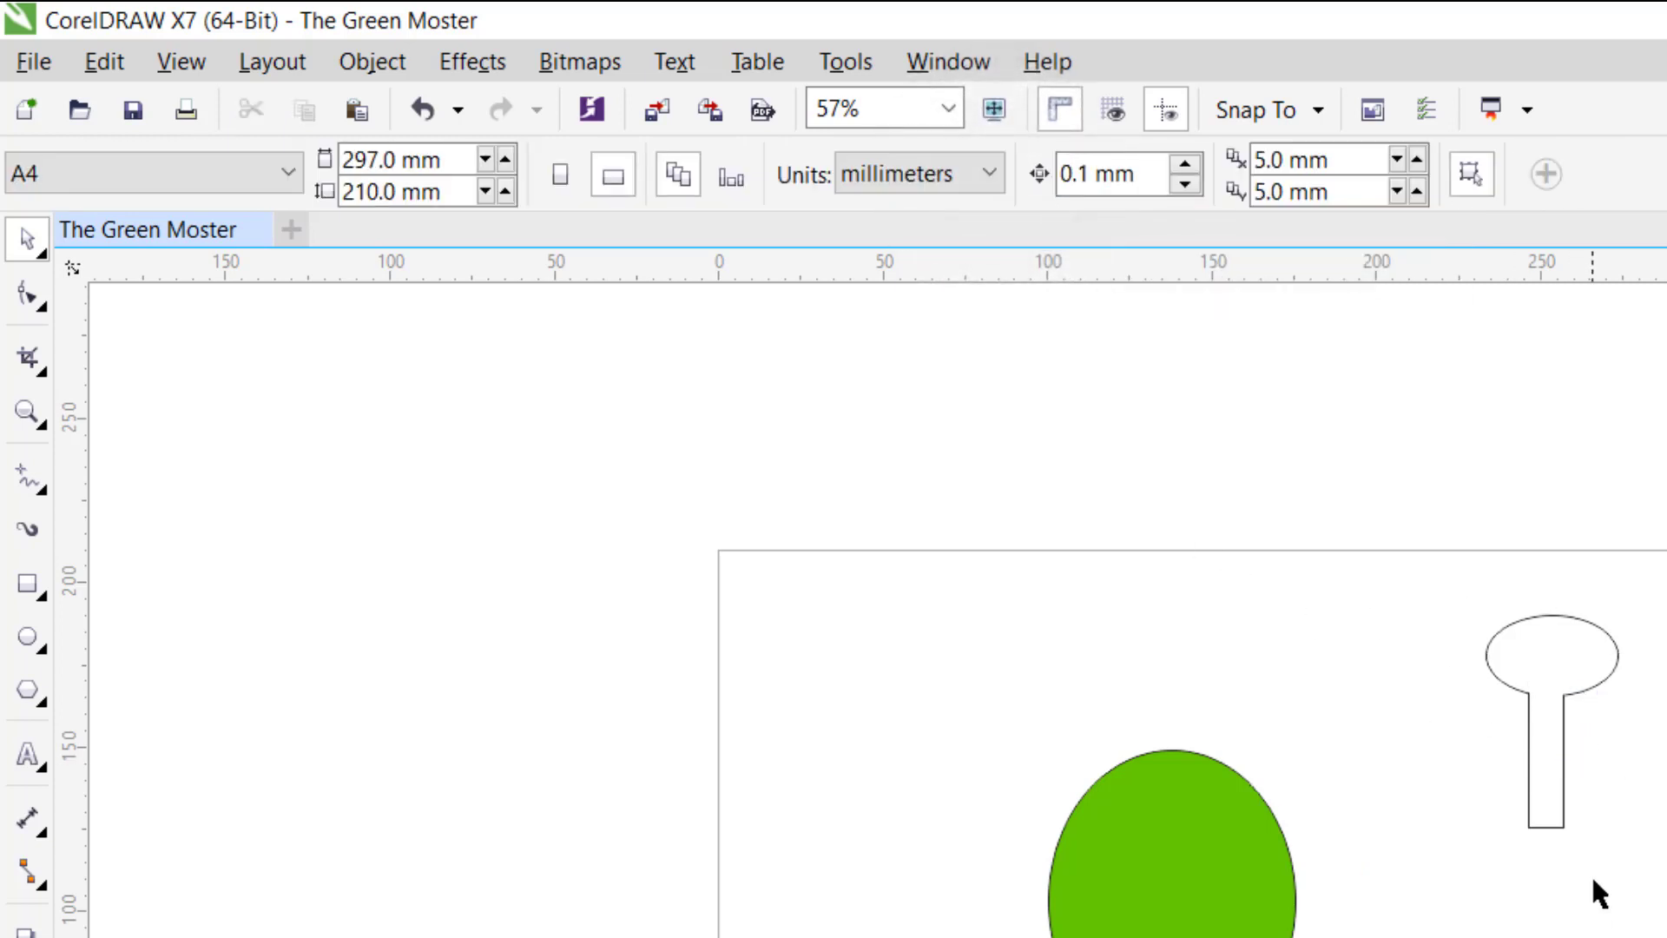
{"action": "left_click", "coordinate": [1543, 728]}
{"action": "left_click", "coordinate": [1589, 937]}
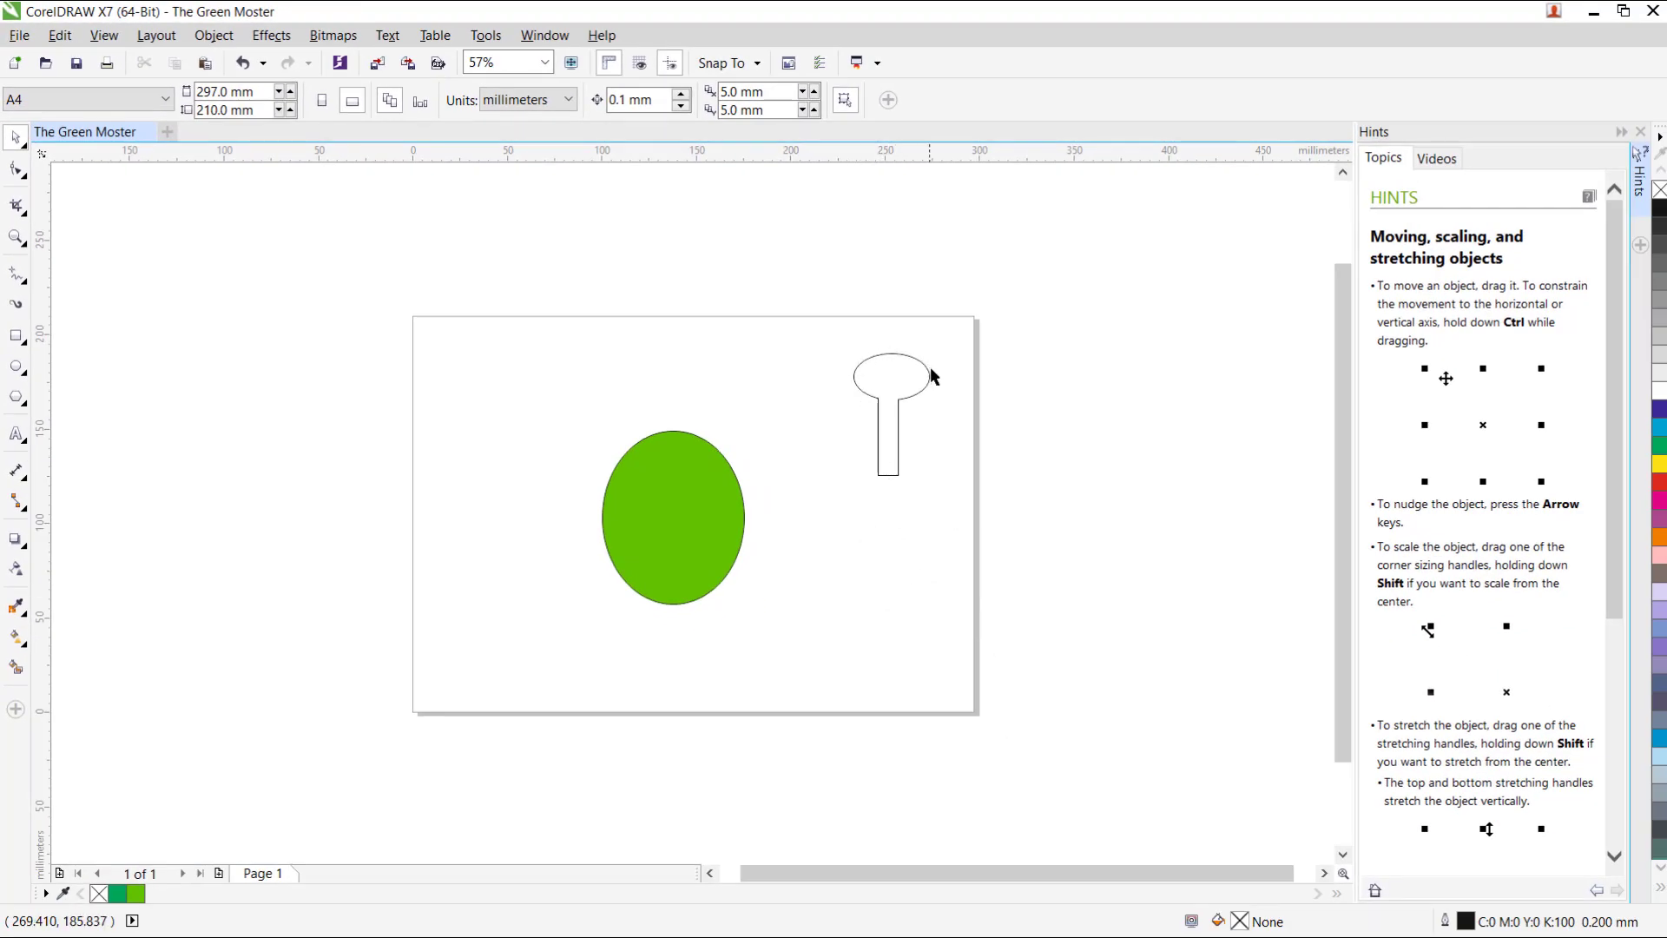
Scale the welded shape down to about 30 by 48 mm and move it onto the upper edge of the green ellipse
{"action": "left_click", "coordinate": [890, 451]}
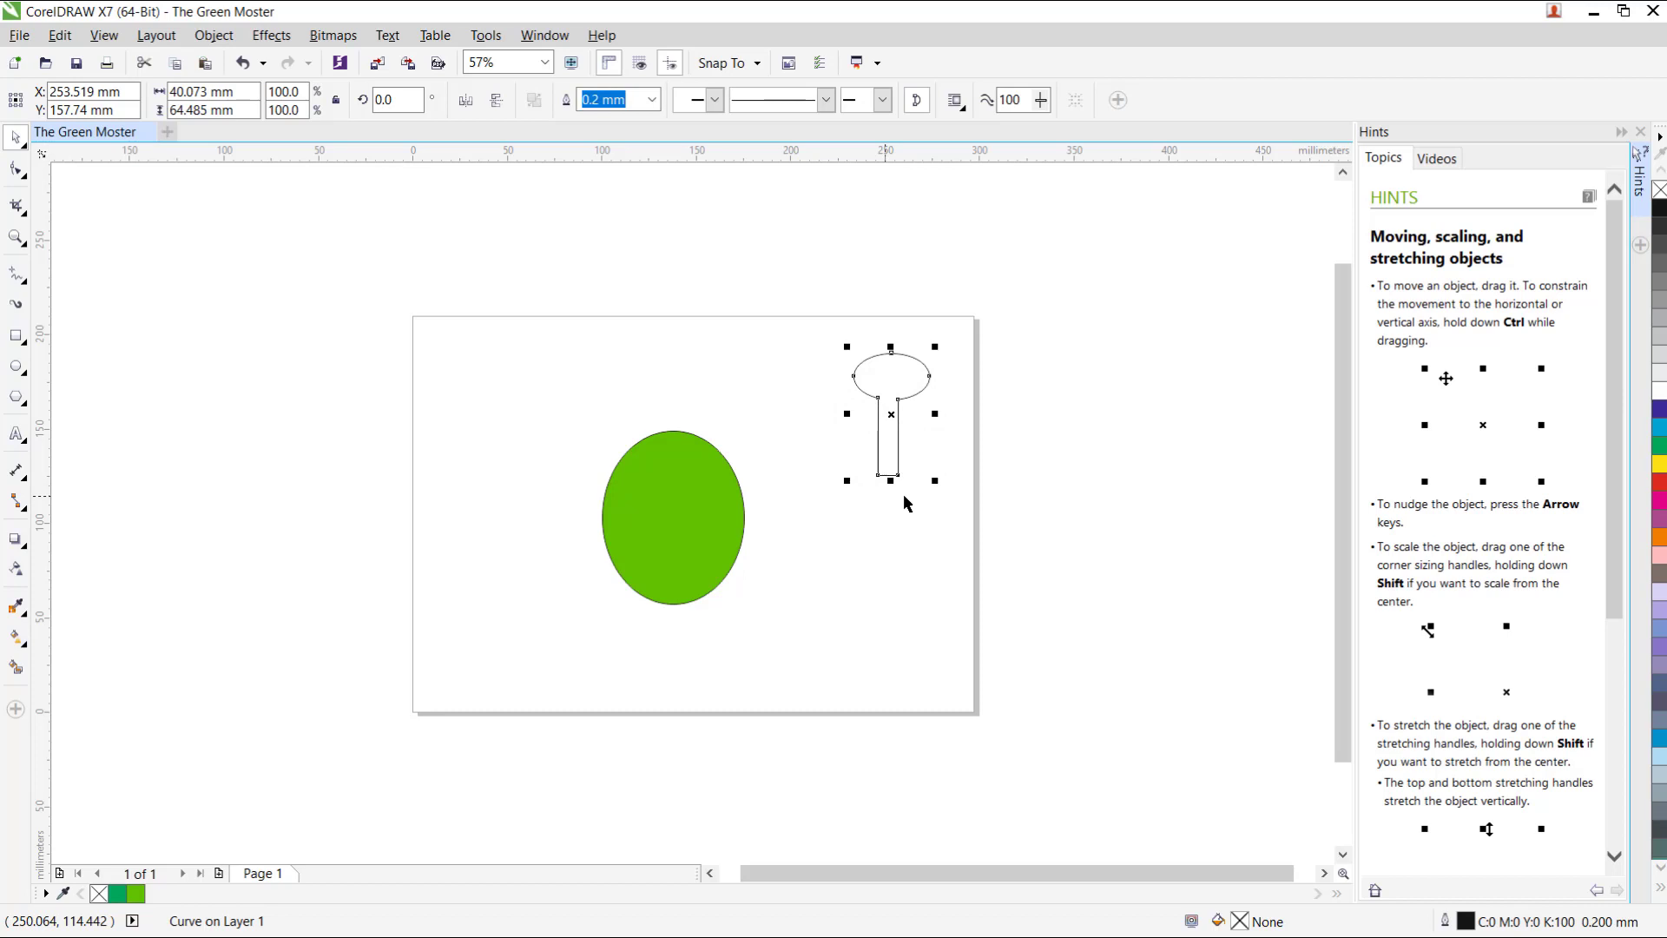
{"action": "mouse_move", "coordinate": [935, 479]}
{"action": "left_mouse_down"}
{"action": "mouse_move", "coordinate": [914, 449]}
{"action": "mouse_move", "coordinate": [918, 463]}
{"action": "left_mouse_up"}
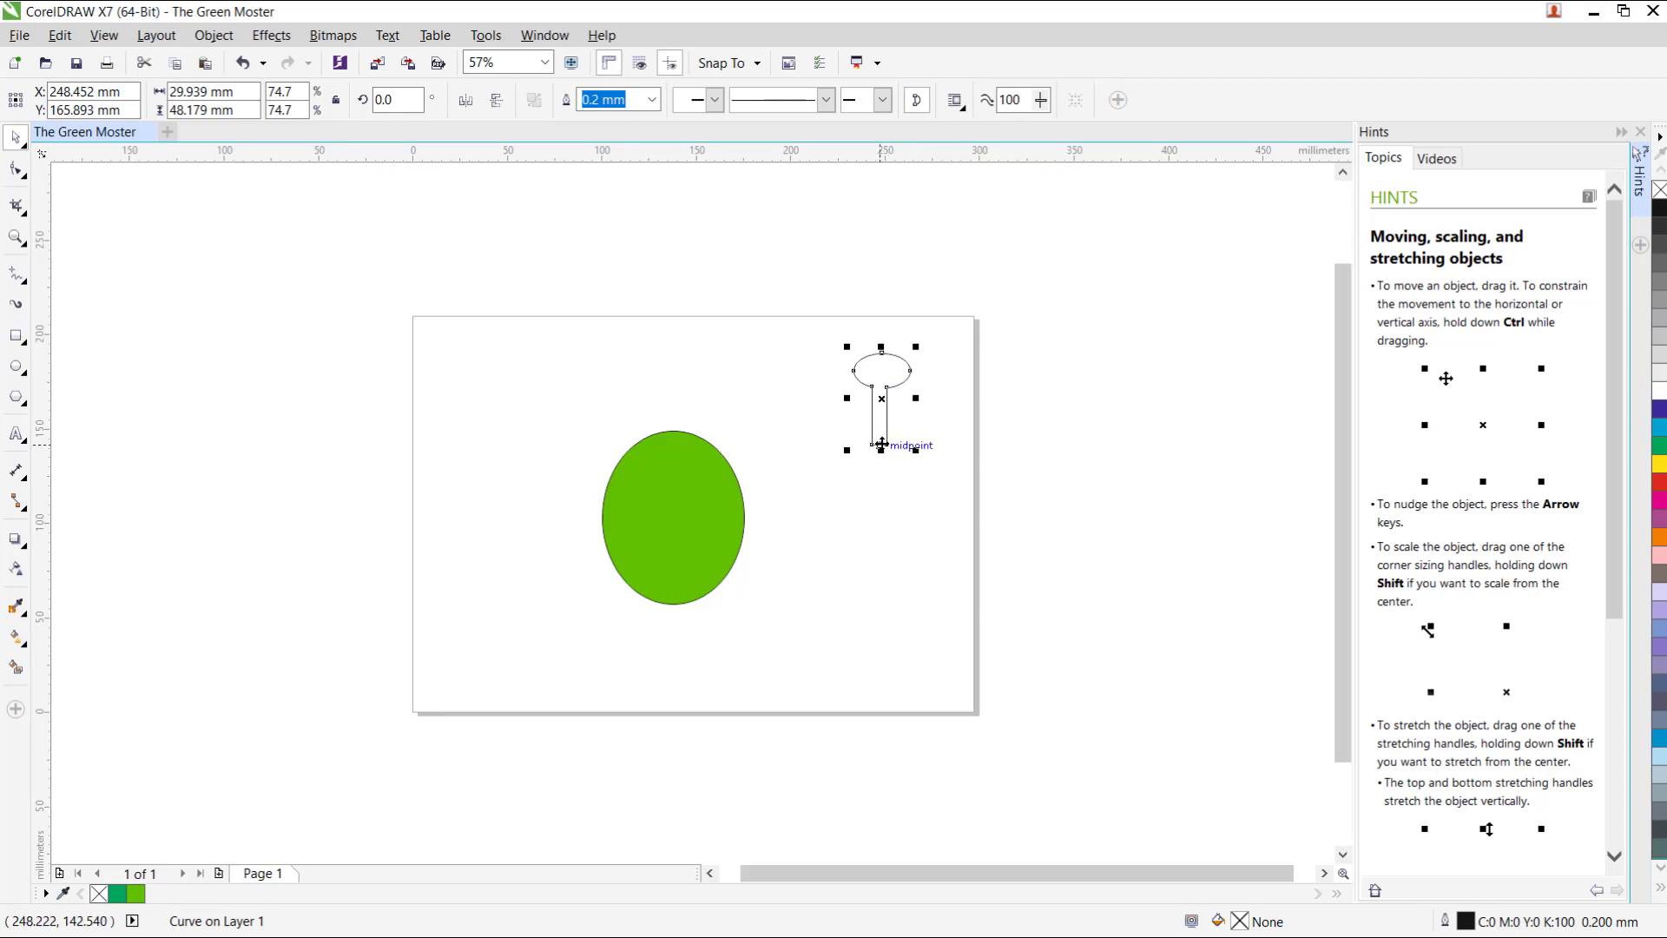
{"action": "left_click_drag", "start_coordinate": [882, 423], "coordinate": [712, 425]}
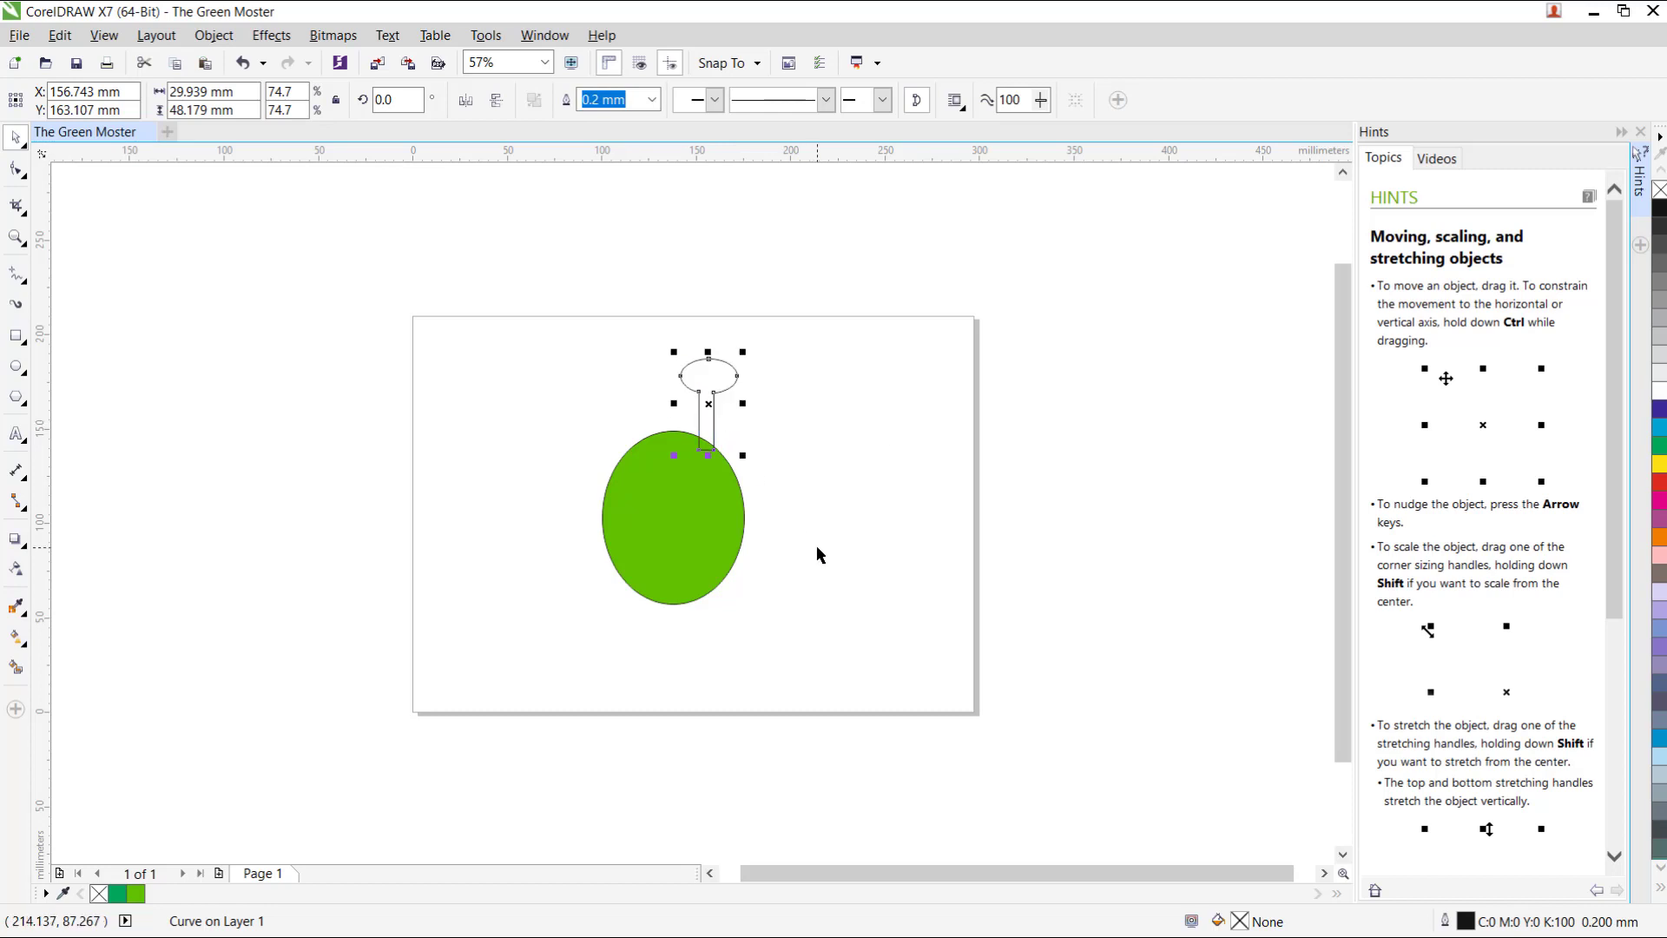
Rotate the welded shape about 22 degrees clockwise and shift it so its stem overlaps the green ellipse's upper edge
{"action": "left_click", "coordinate": [708, 428]}
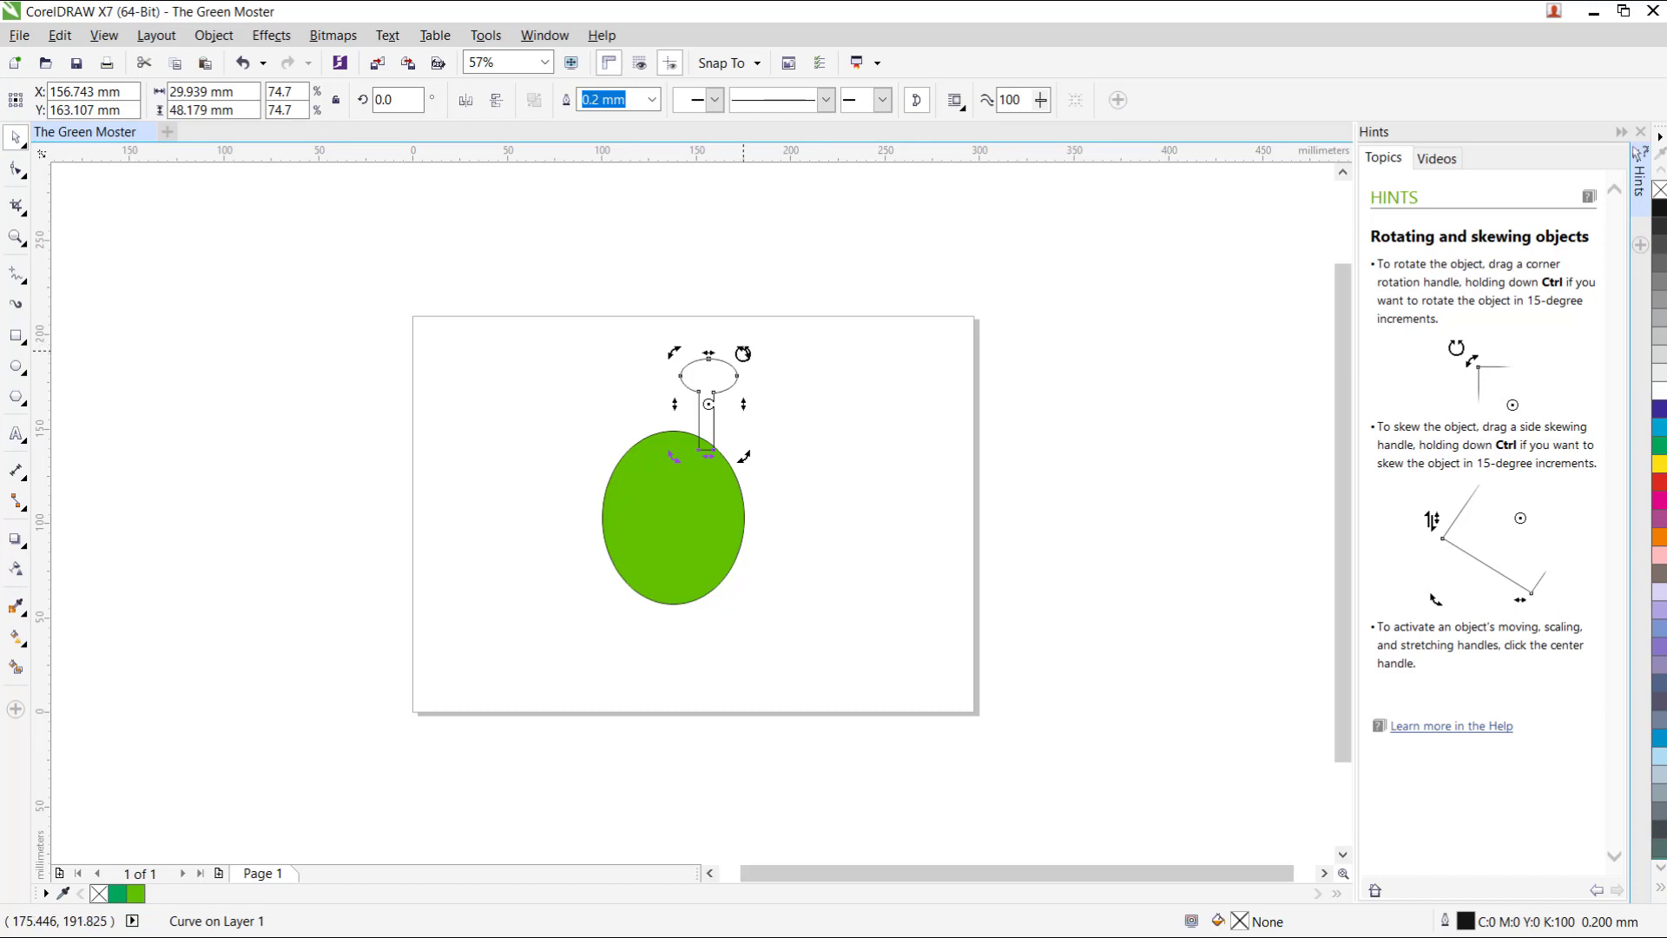
{"action": "left_click_drag", "start_coordinate": [742, 354], "coordinate": [709, 444]}
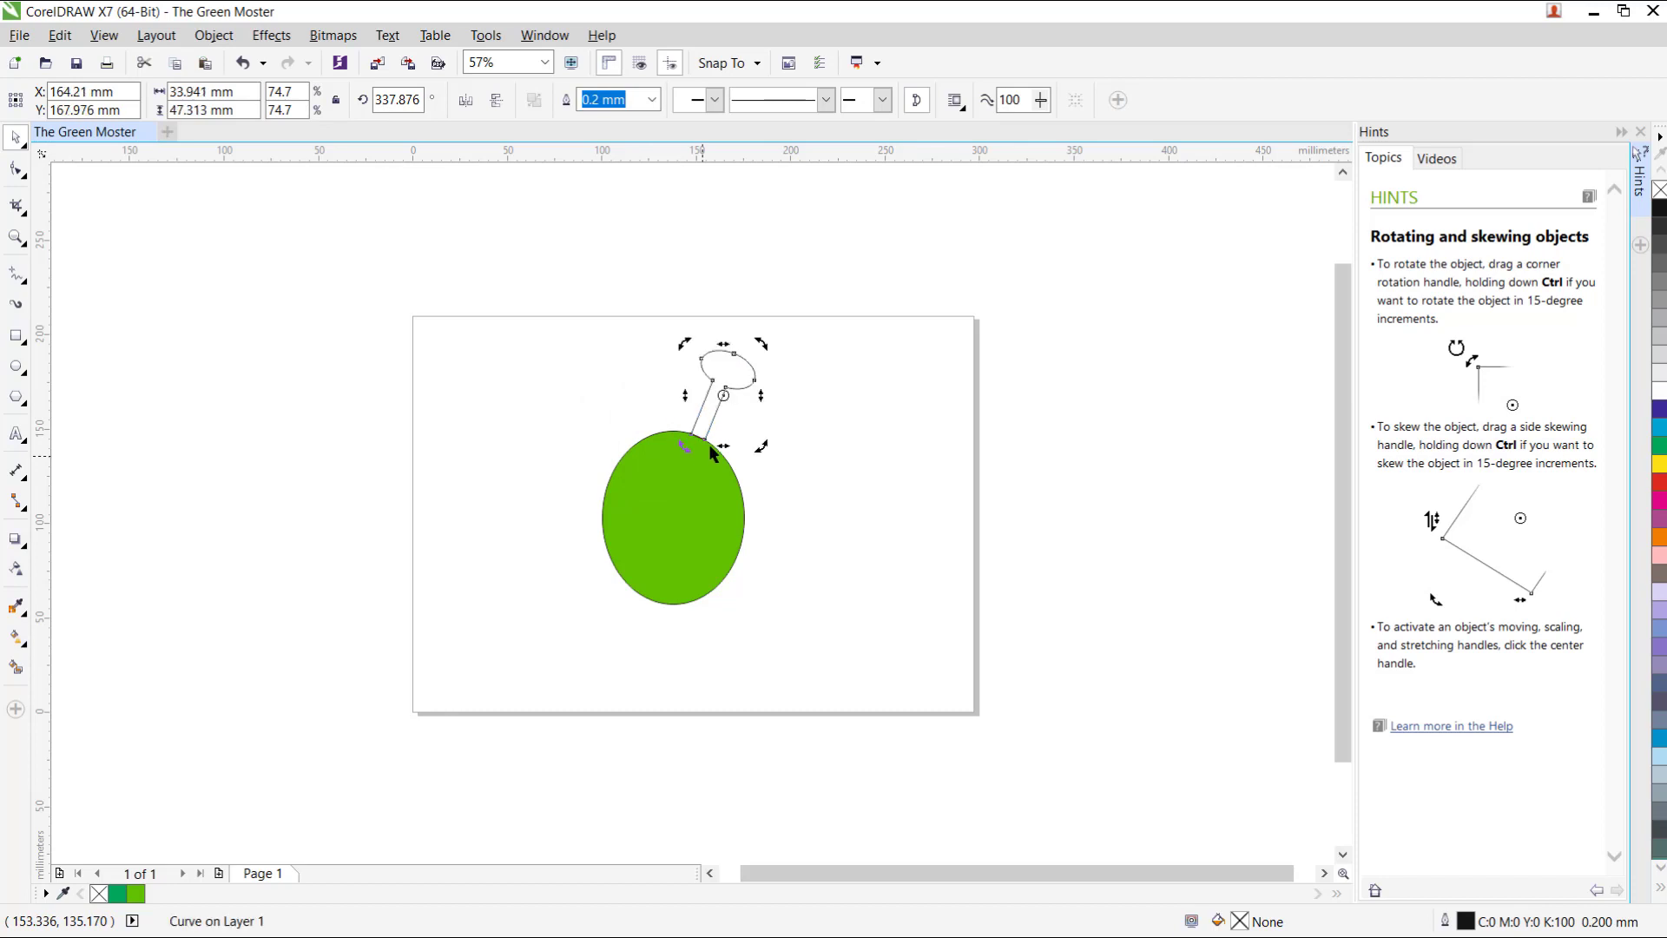
{"action": "left_click", "coordinate": [846, 413]}
{"action": "left_click", "coordinate": [716, 397]}
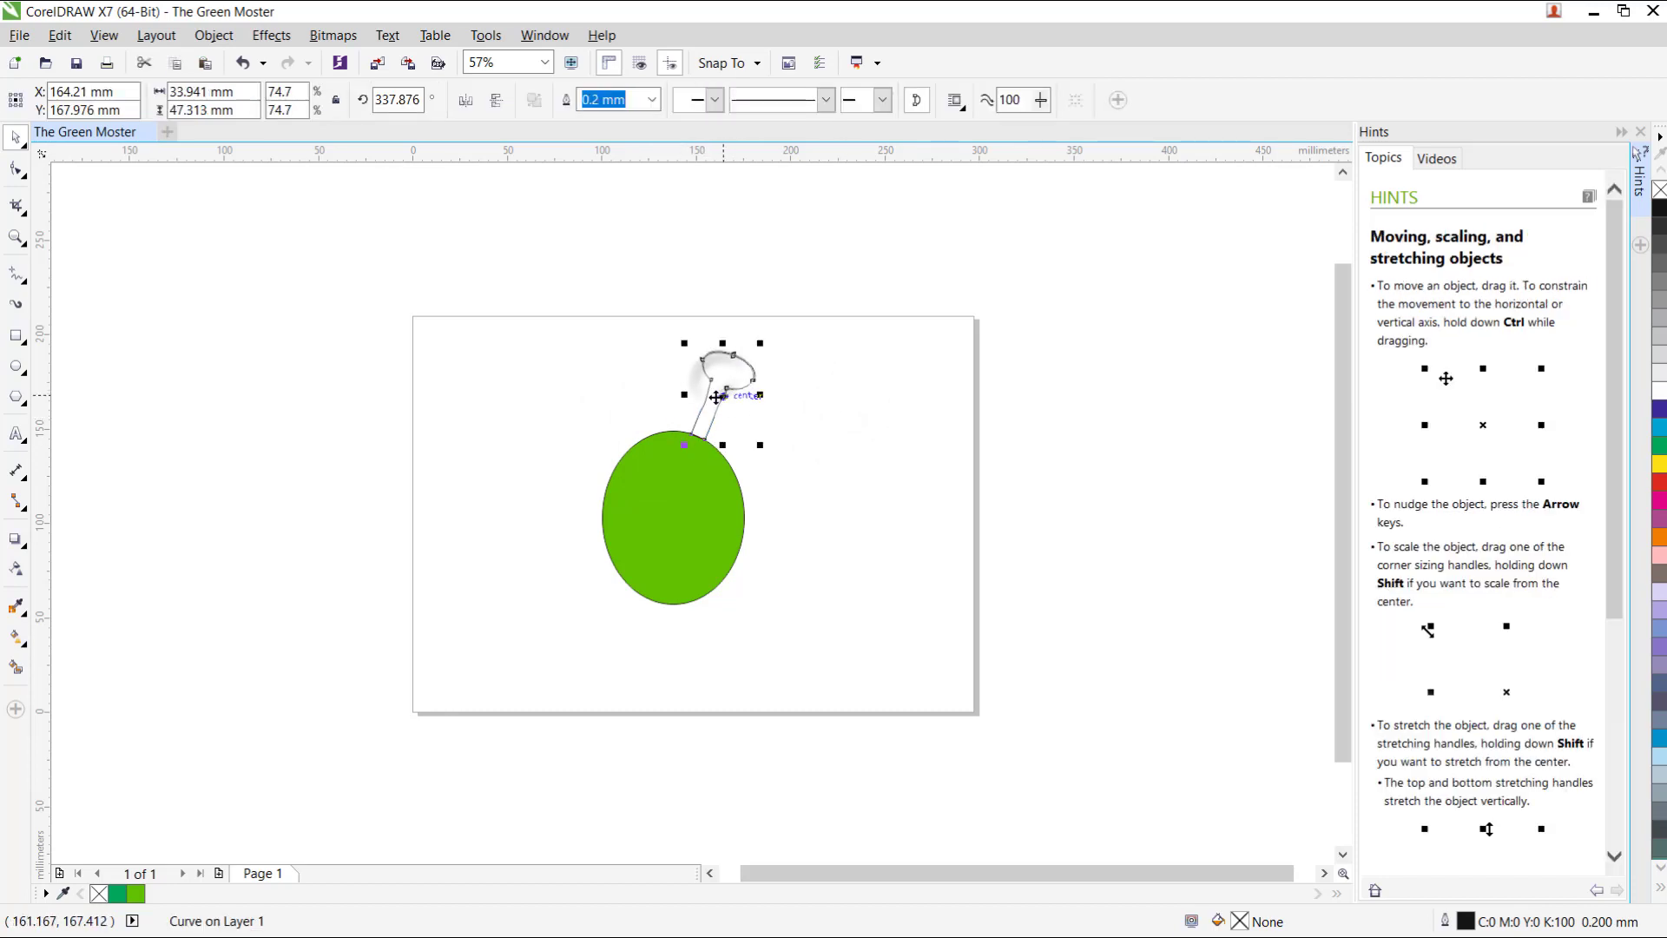
{"action": "mouse_move", "coordinate": [717, 397]}
{"action": "left_mouse_down"}
{"action": "mouse_move", "coordinate": [705, 378]}
{"action": "mouse_move", "coordinate": [725, 414]}
{"action": "left_mouse_up"}
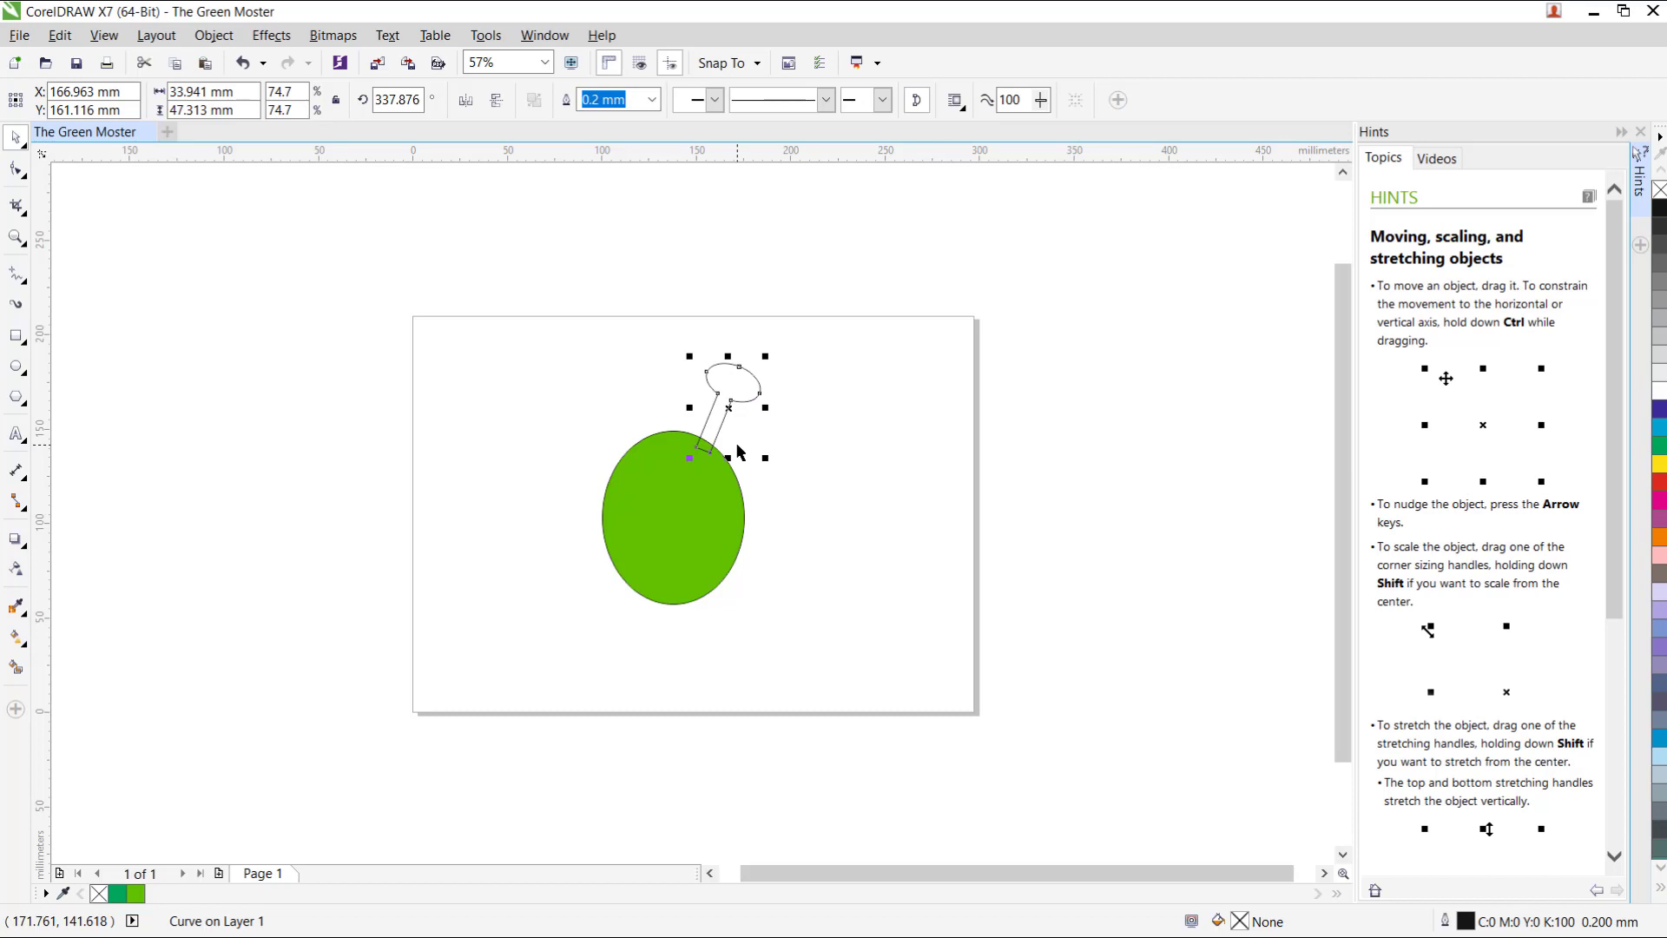
Duplicate the tilted welded shape in place
{"action": "key", "text": "ctrl+c"}
{"action": "key", "text": "ctrl+v"}
{"action": "key", "text": "plus"}
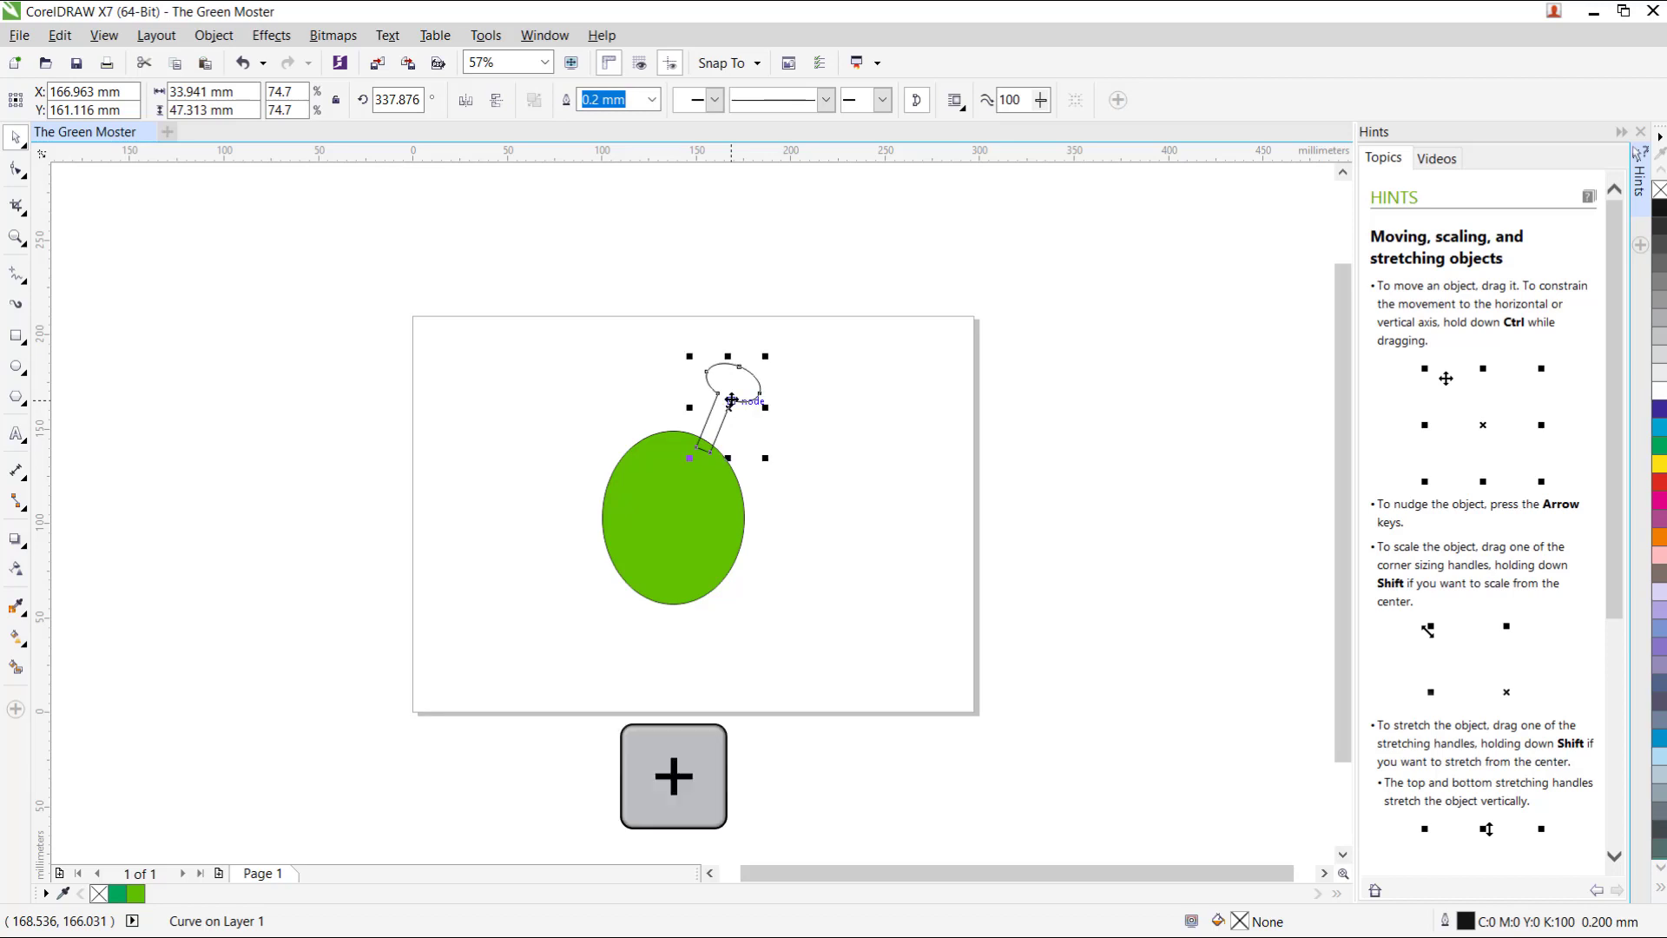
Move the duplicated antenna to the upper left of the green ellipse and set its tilt to about 23 degrees
{"action": "left_click_drag", "start_coordinate": [731, 400], "coordinate": [632, 373]}
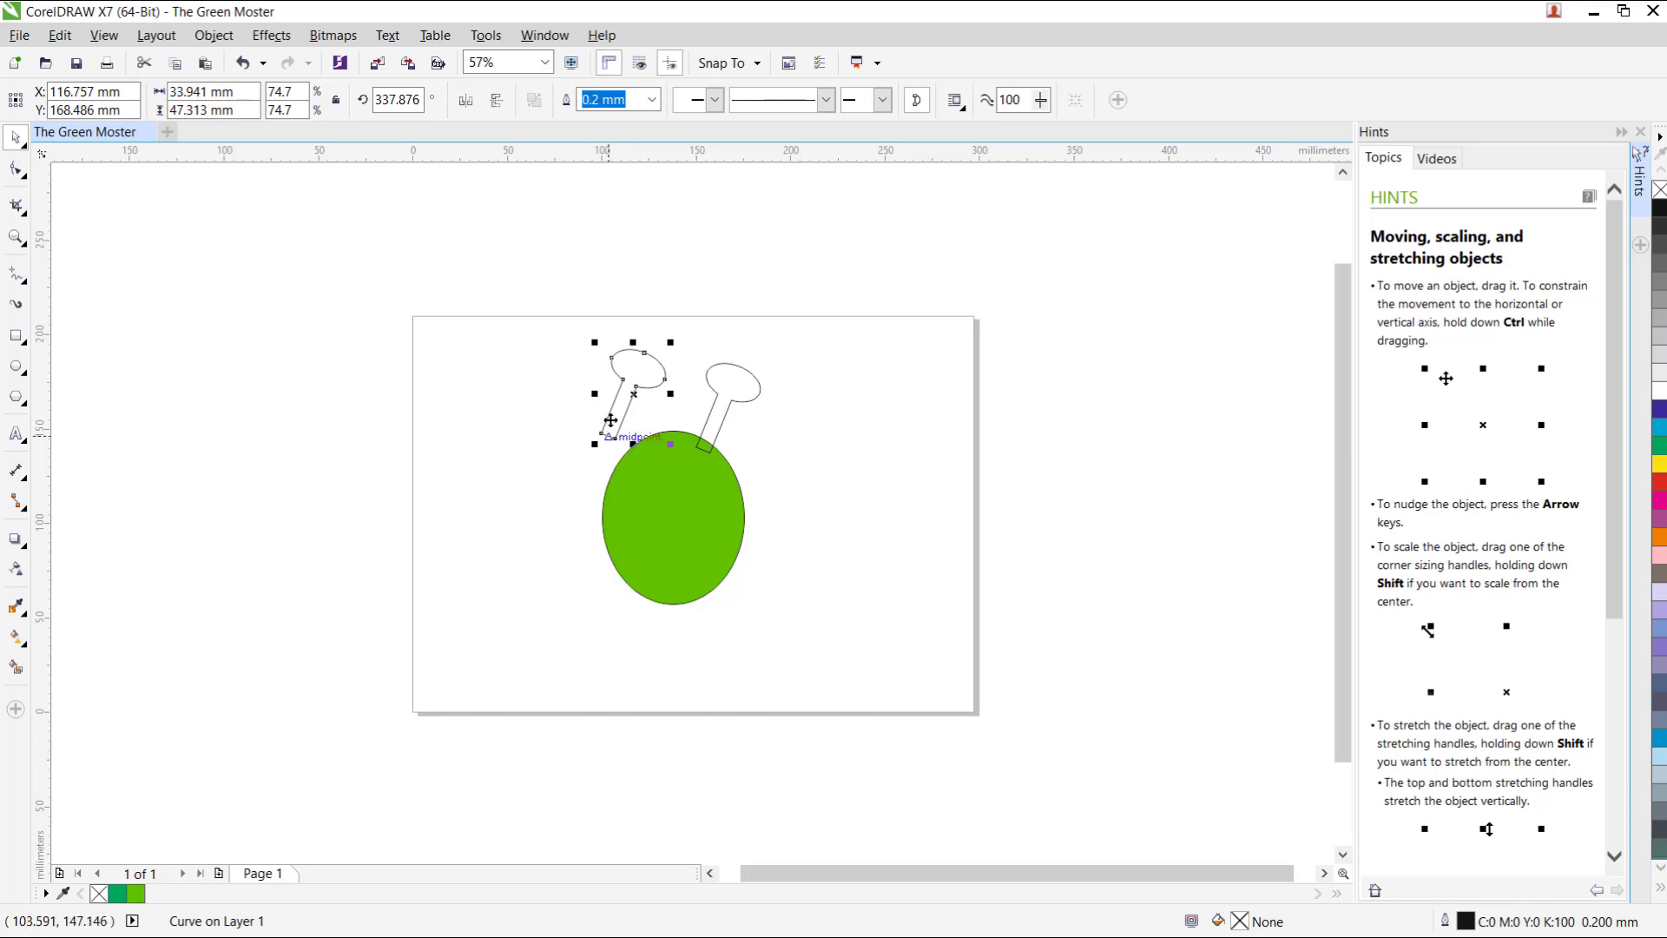
{"action": "left_click", "coordinate": [632, 377]}
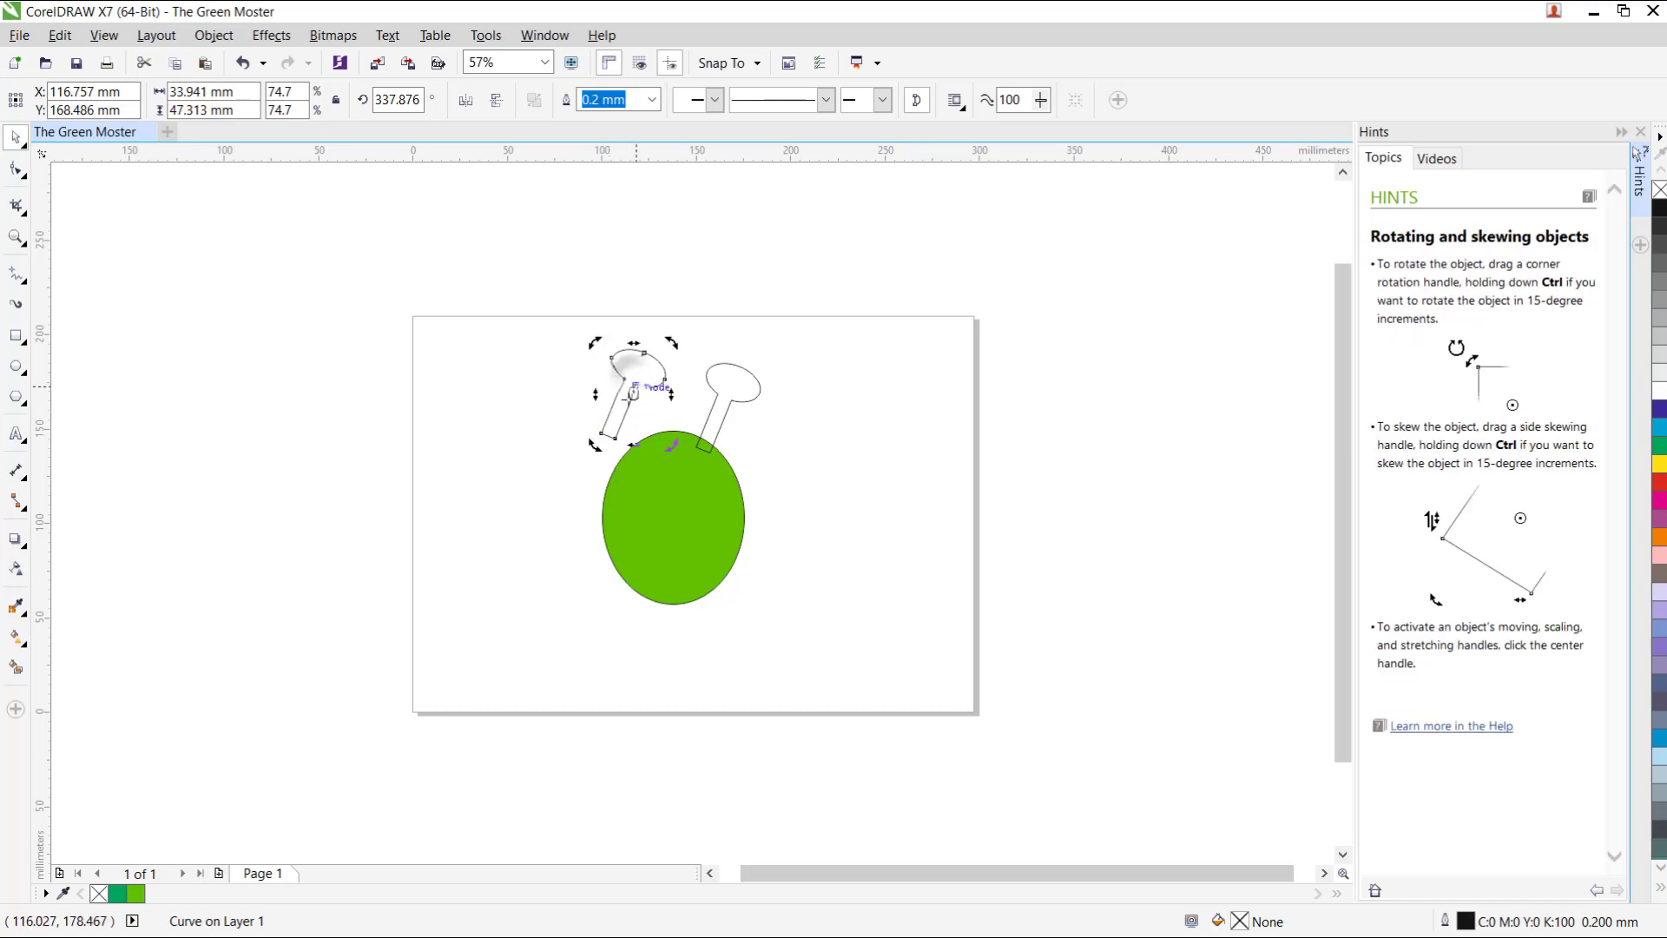
{"action": "left_click_drag", "start_coordinate": [589, 446], "coordinate": [639, 477]}
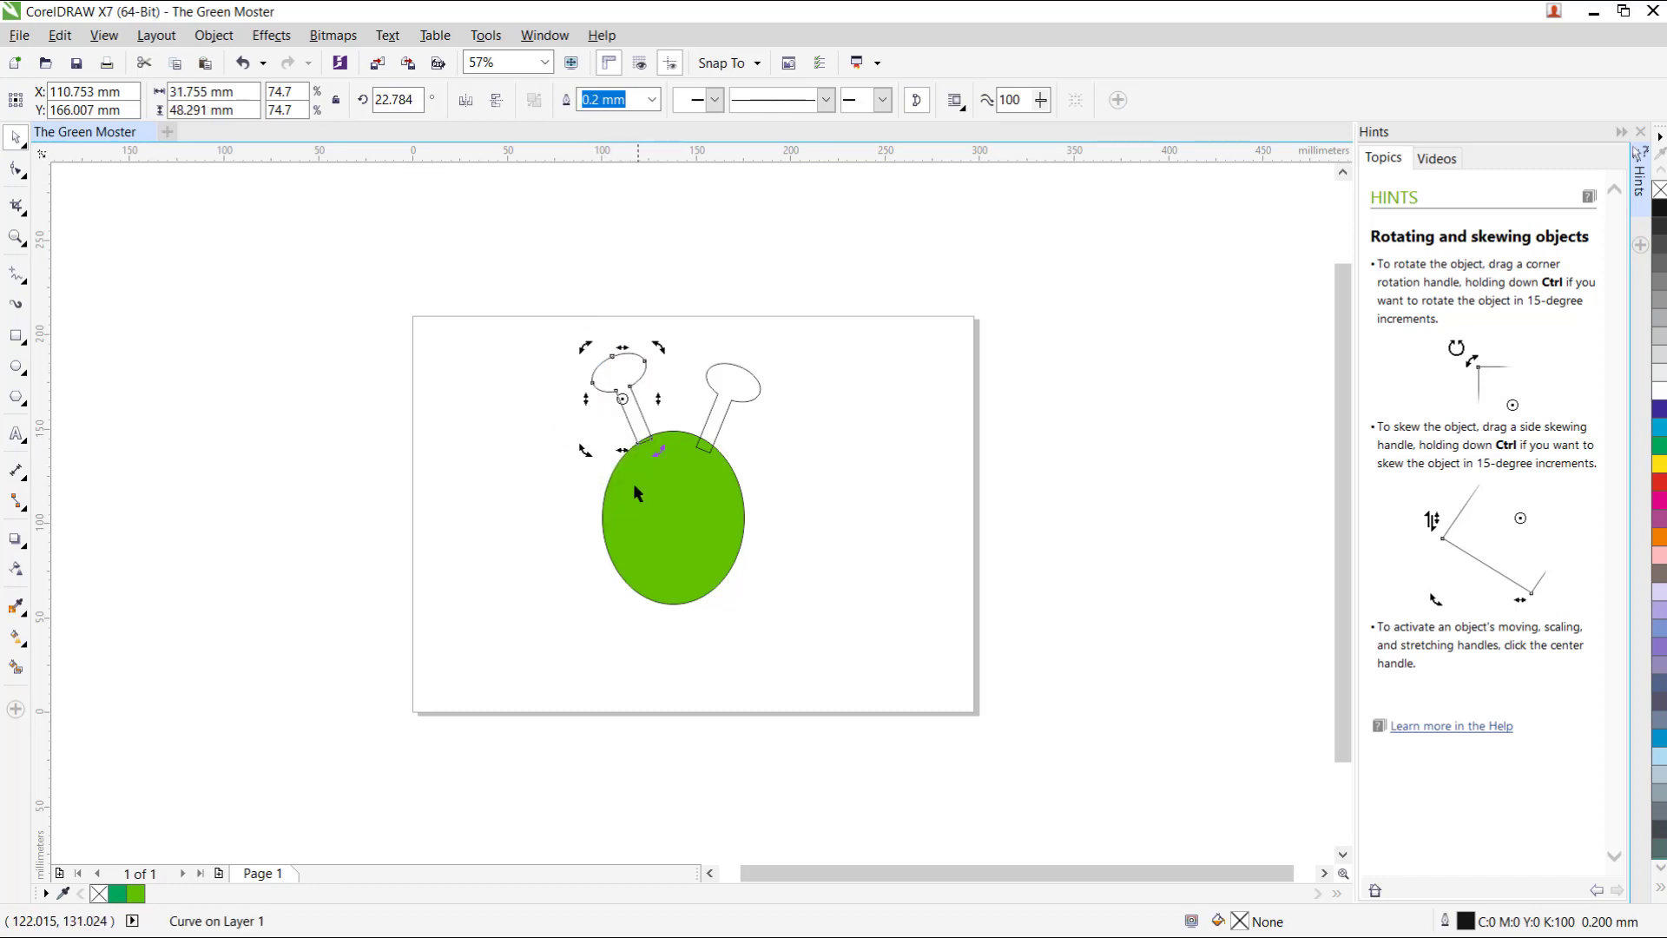
{"action": "left_click", "coordinate": [609, 405]}
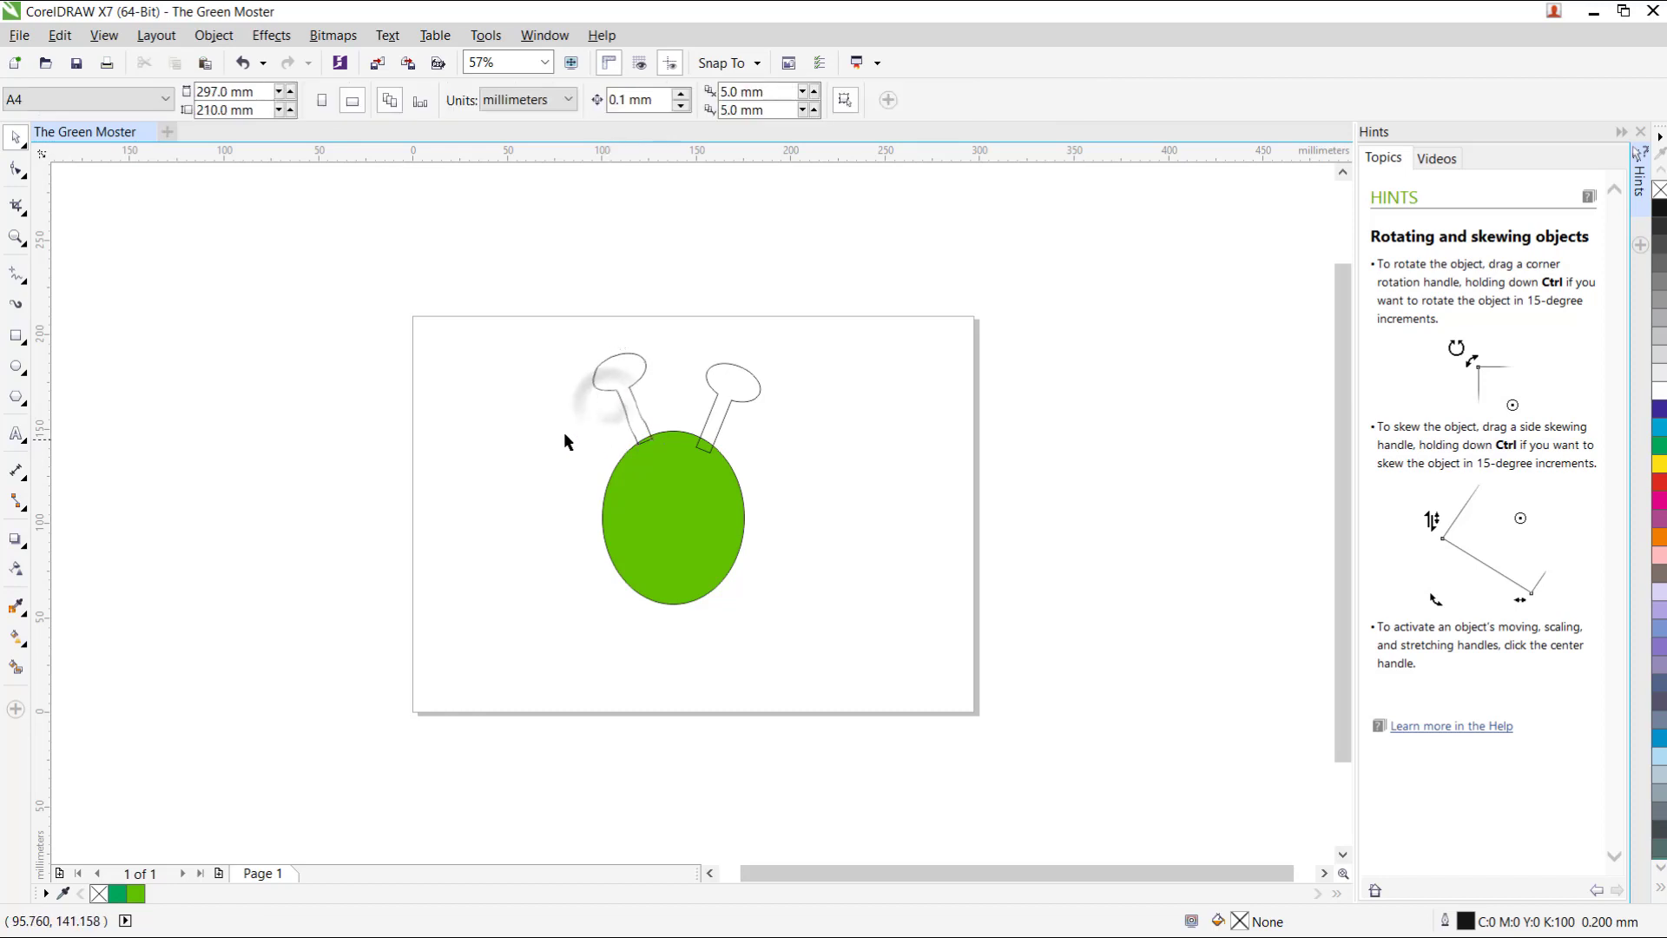
Shift the left antenna down so its stem overlaps the green ellipse's upper edge
{"action": "left_click", "coordinate": [606, 381]}
{"action": "left_click_drag", "start_coordinate": [621, 400], "coordinate": [616, 415]}
{"action": "left_click", "coordinate": [881, 590]}
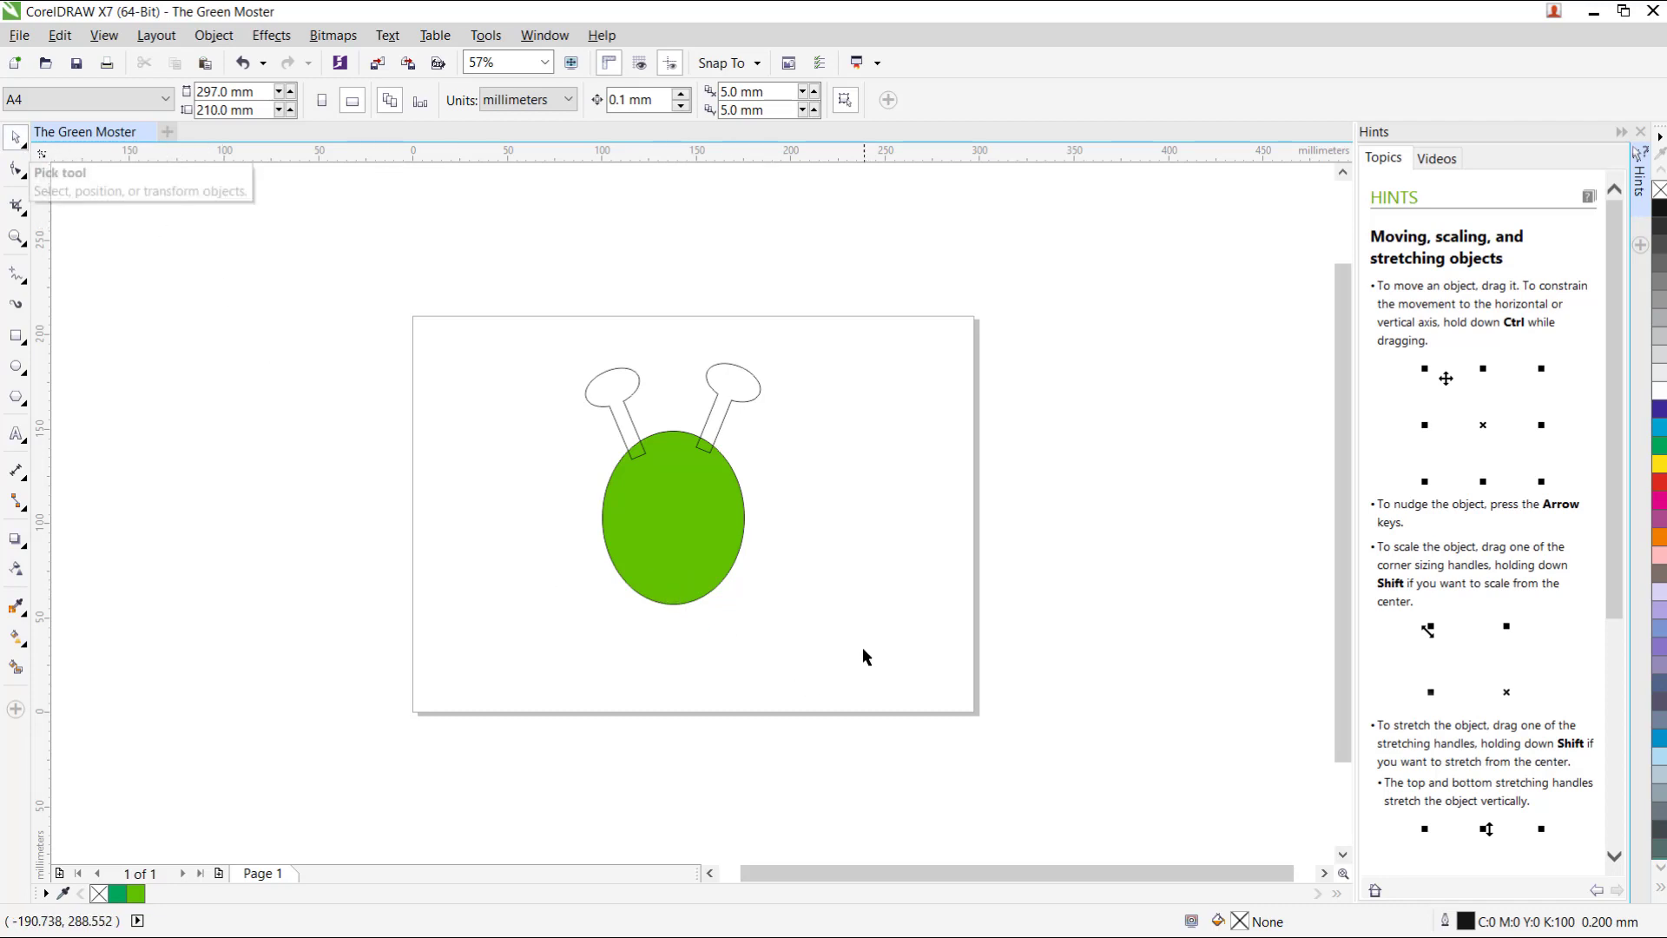
Weld both antennas and the green ellipse into a single green body shape
{"action": "left_click_drag", "start_coordinate": [862, 648], "coordinate": [504, 370]}
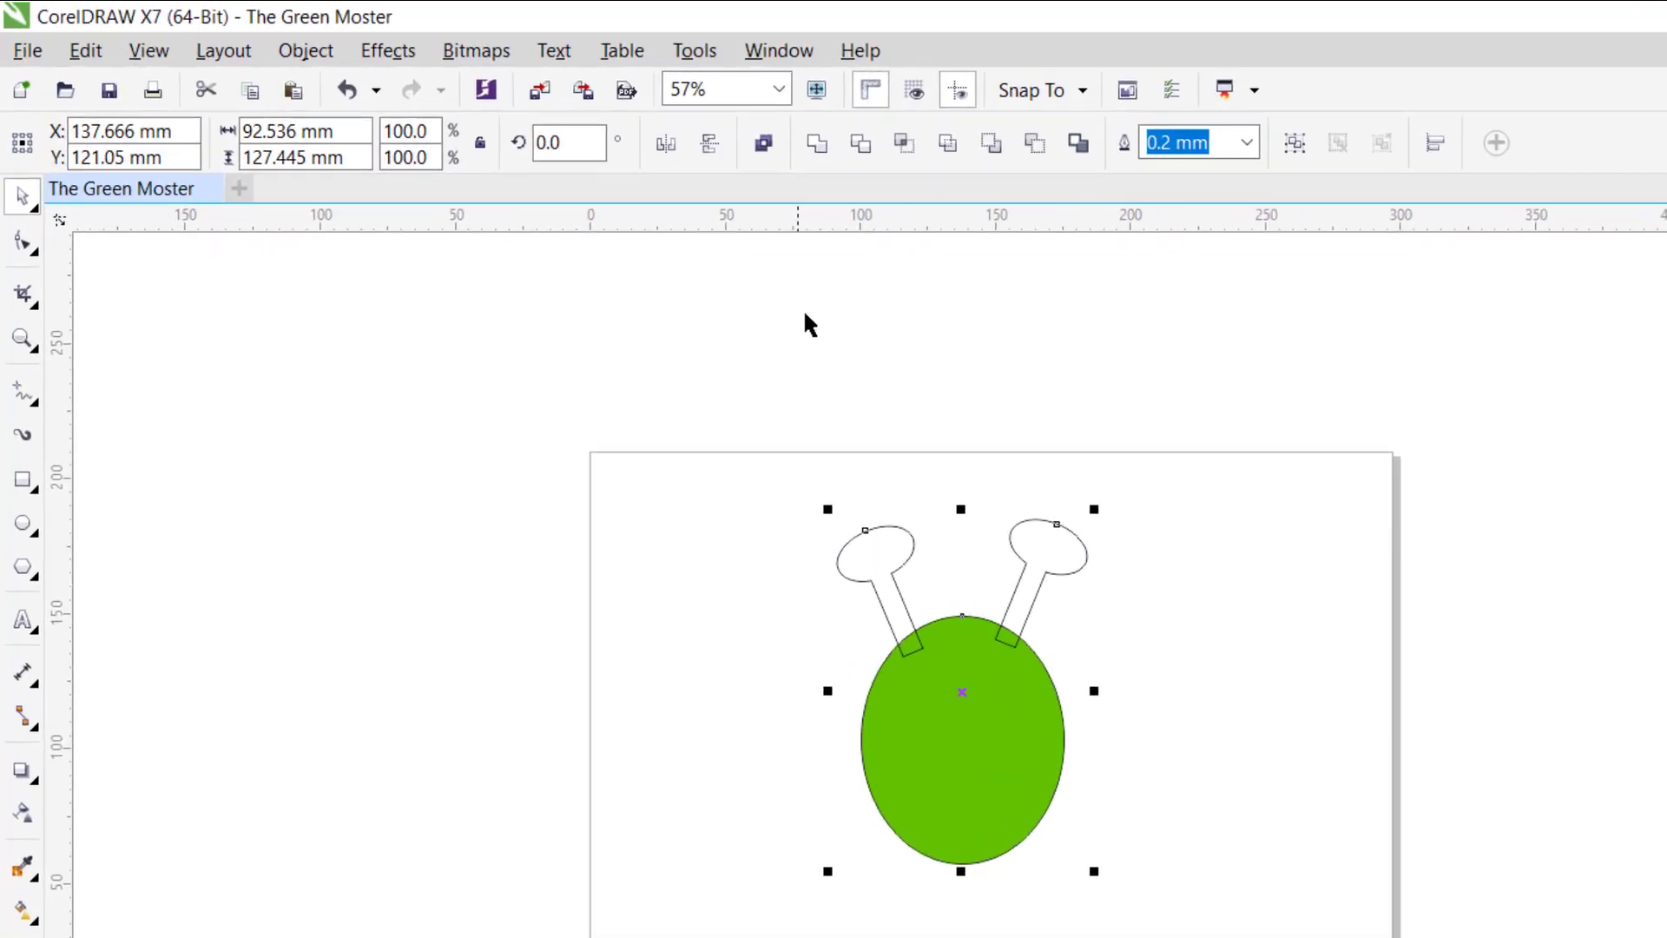
{"action": "left_click", "coordinate": [825, 149]}
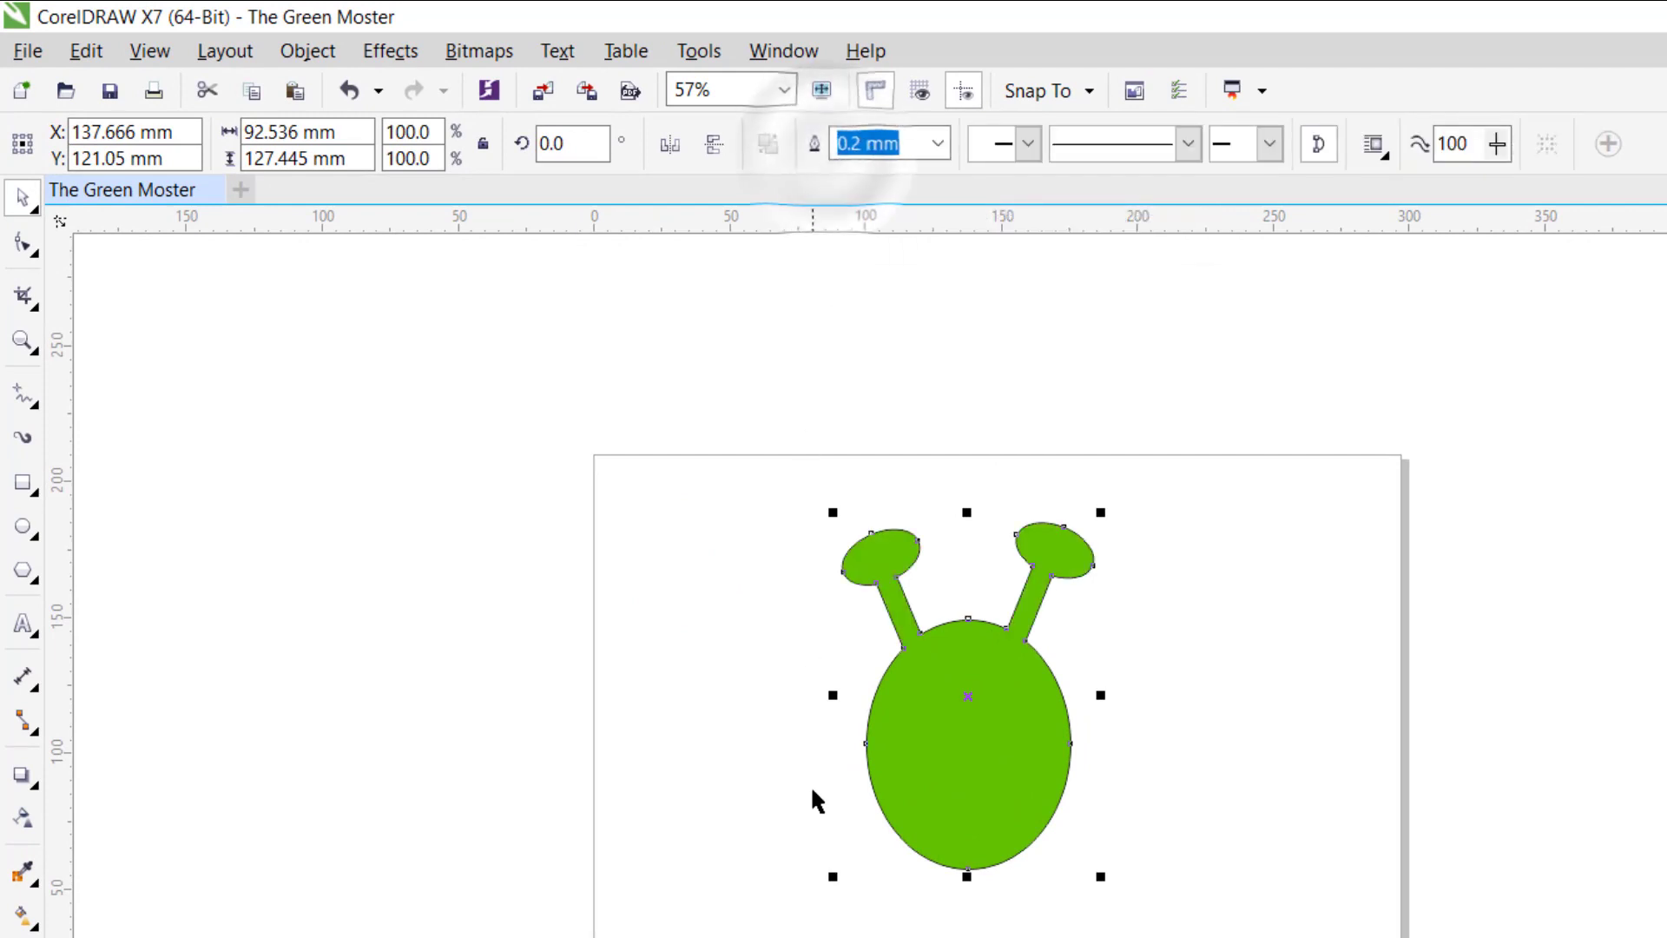
{"action": "left_click", "coordinate": [684, 806]}
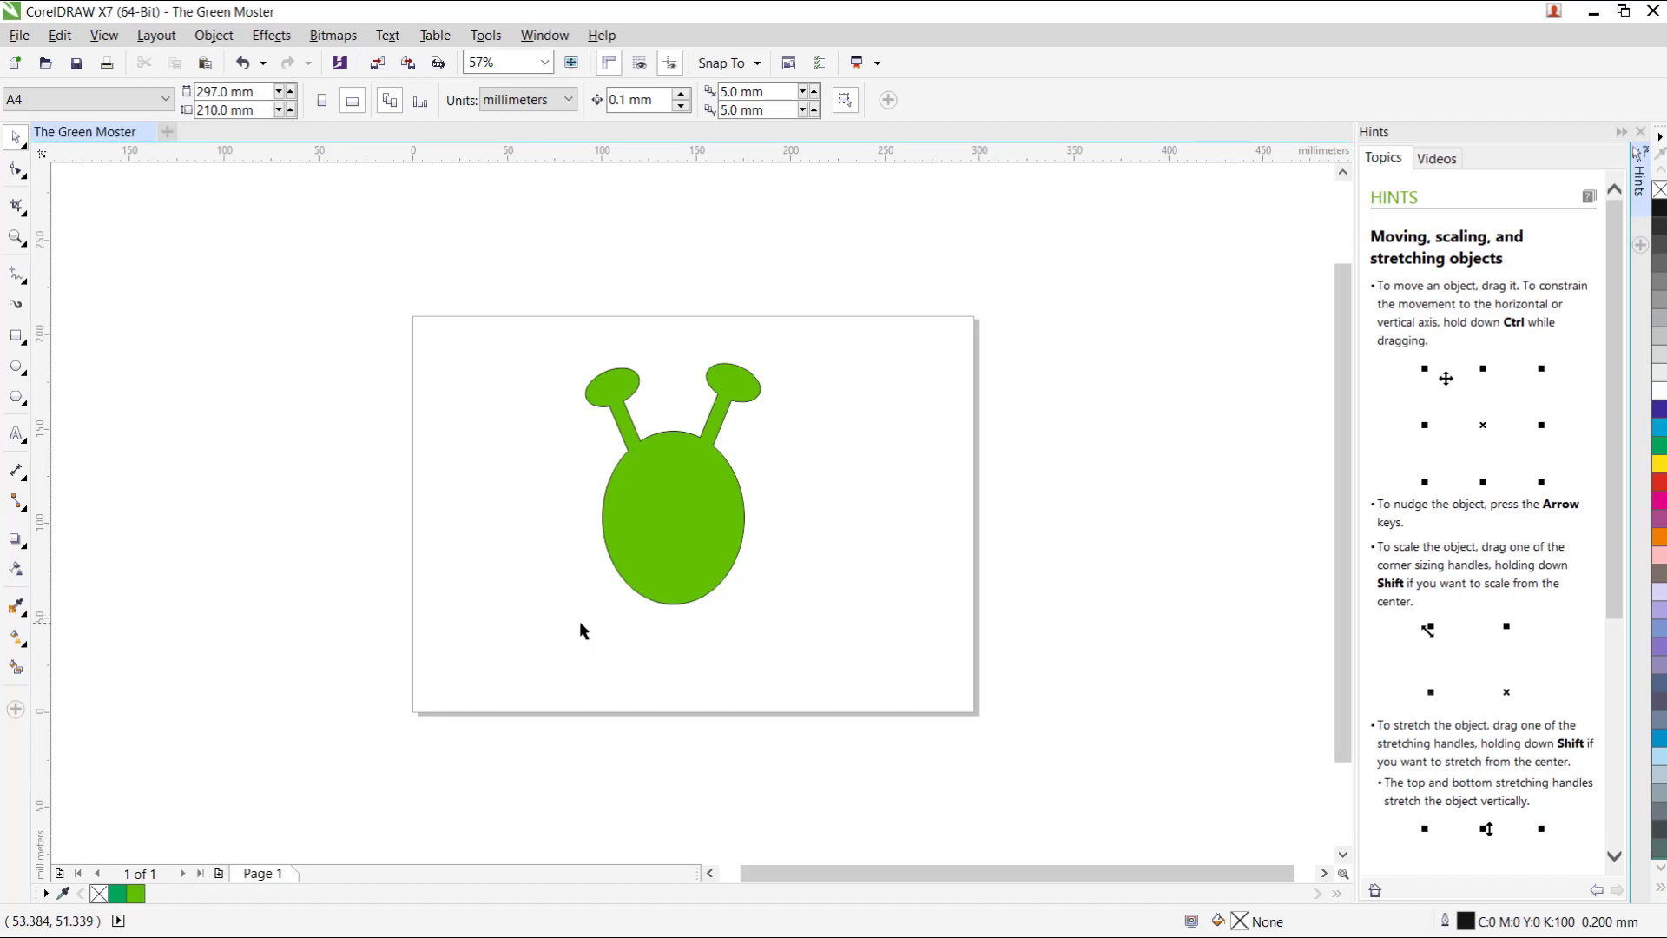
Move the welded body slightly right and scale it up proportionally to about 105 by 144 mm
{"action": "left_click_drag", "start_coordinate": [658, 573], "coordinate": [675, 573]}
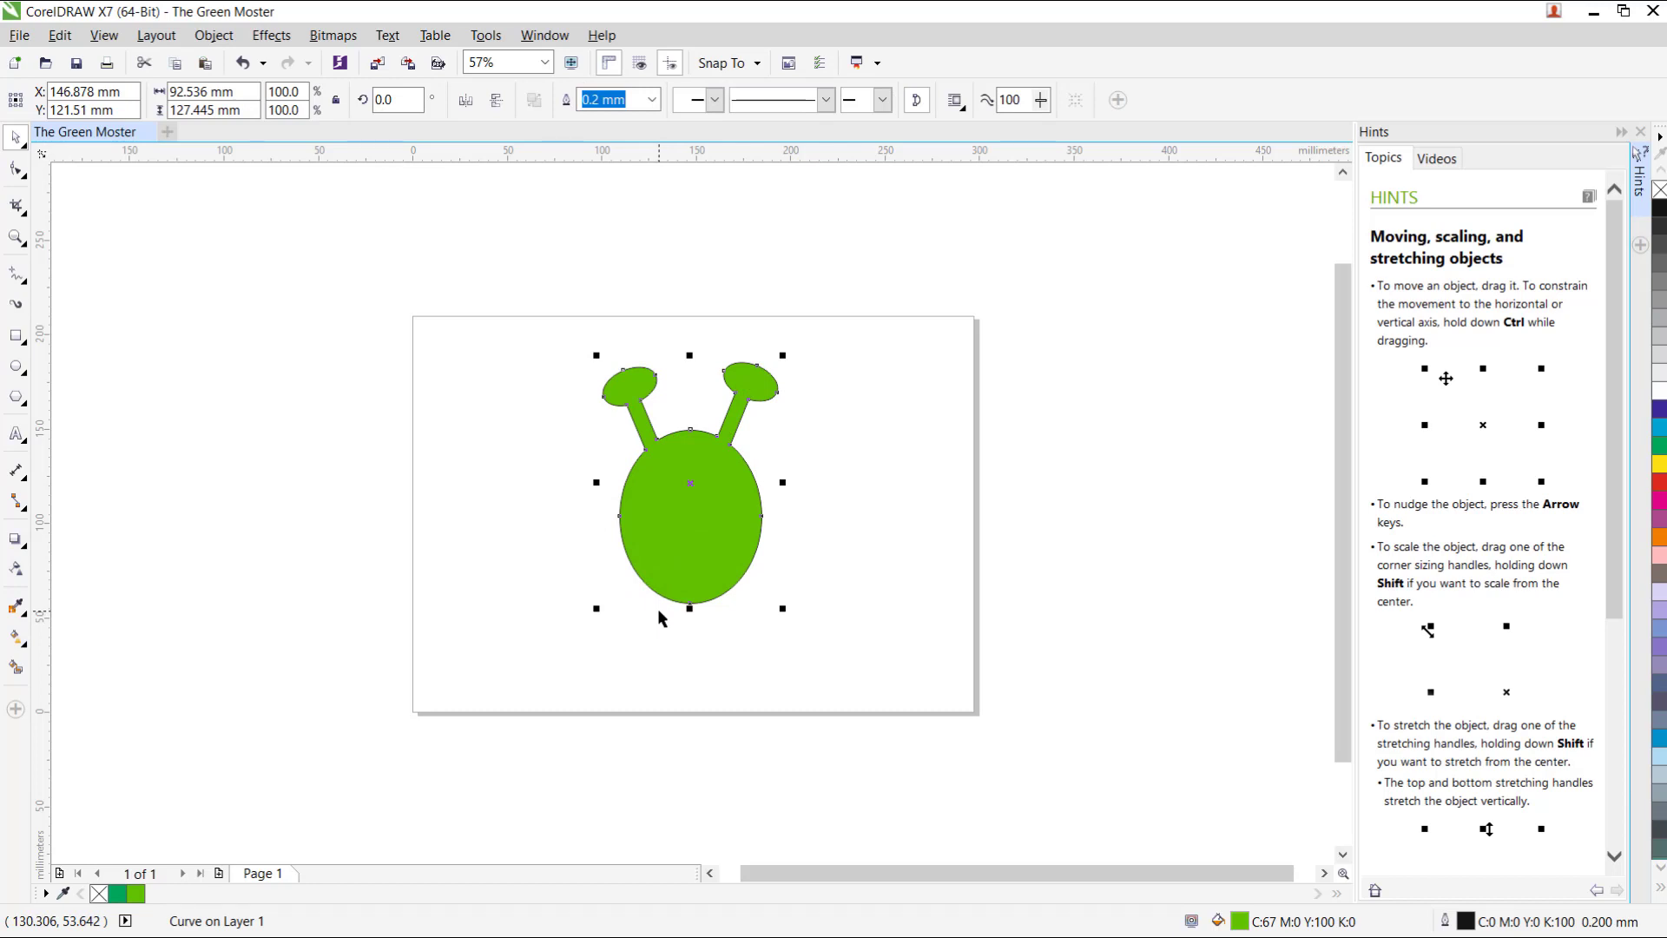
{"action": "left_click_drag", "start_coordinate": [783, 612], "coordinate": [804, 693]}
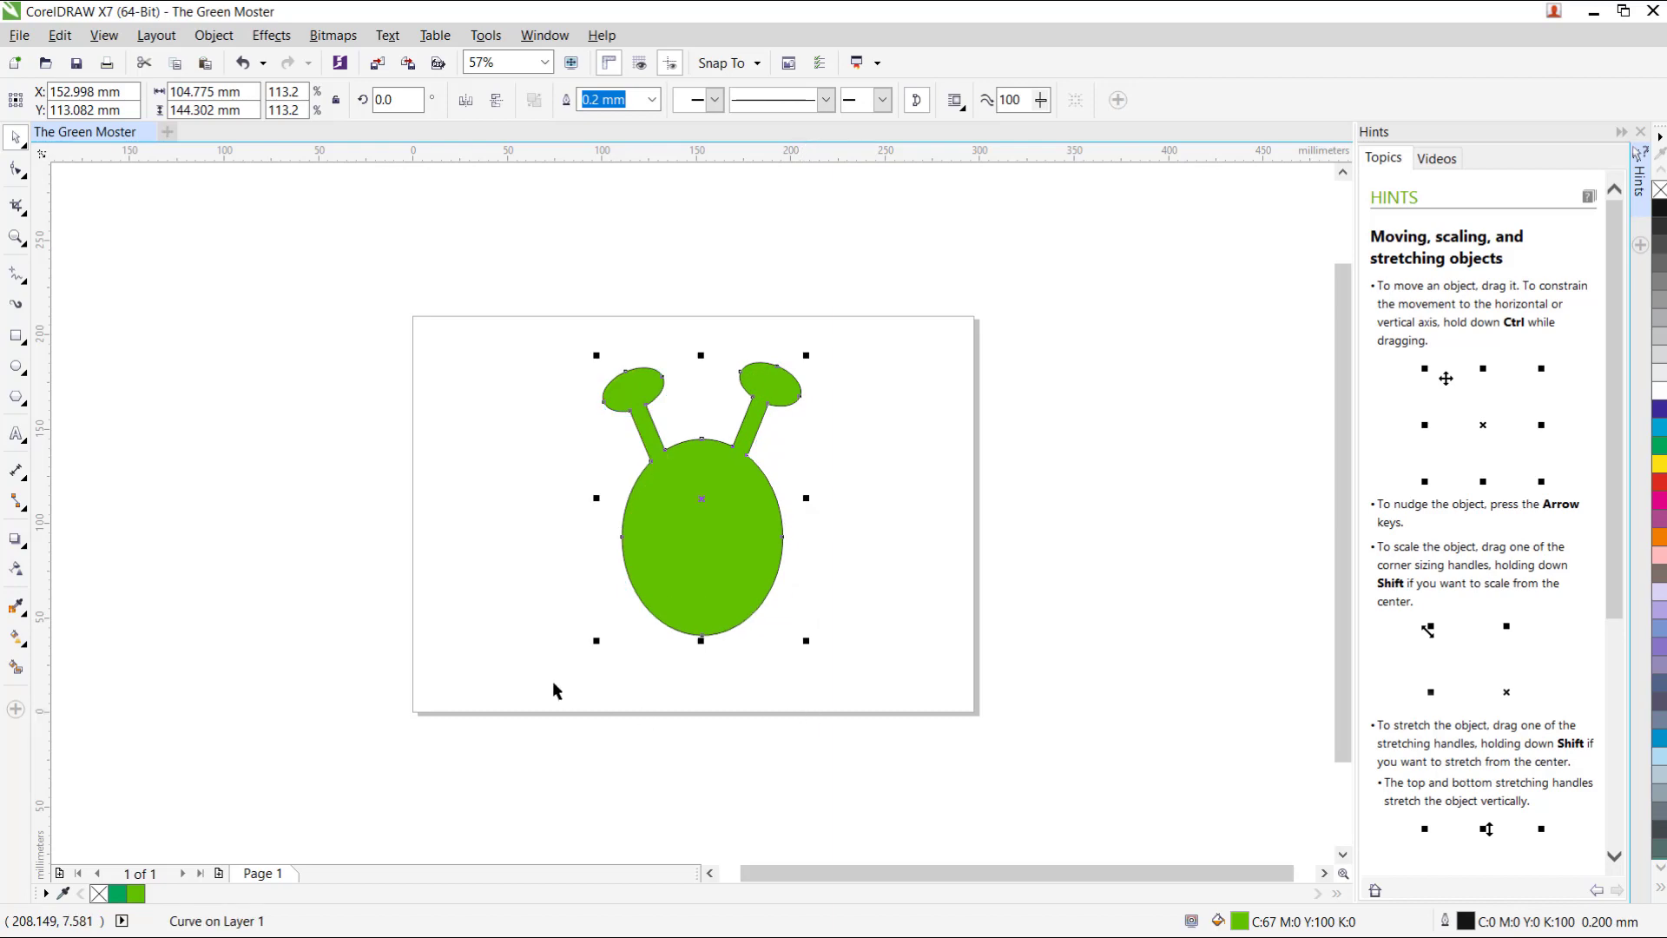
{"action": "left_click", "coordinate": [473, 610]}
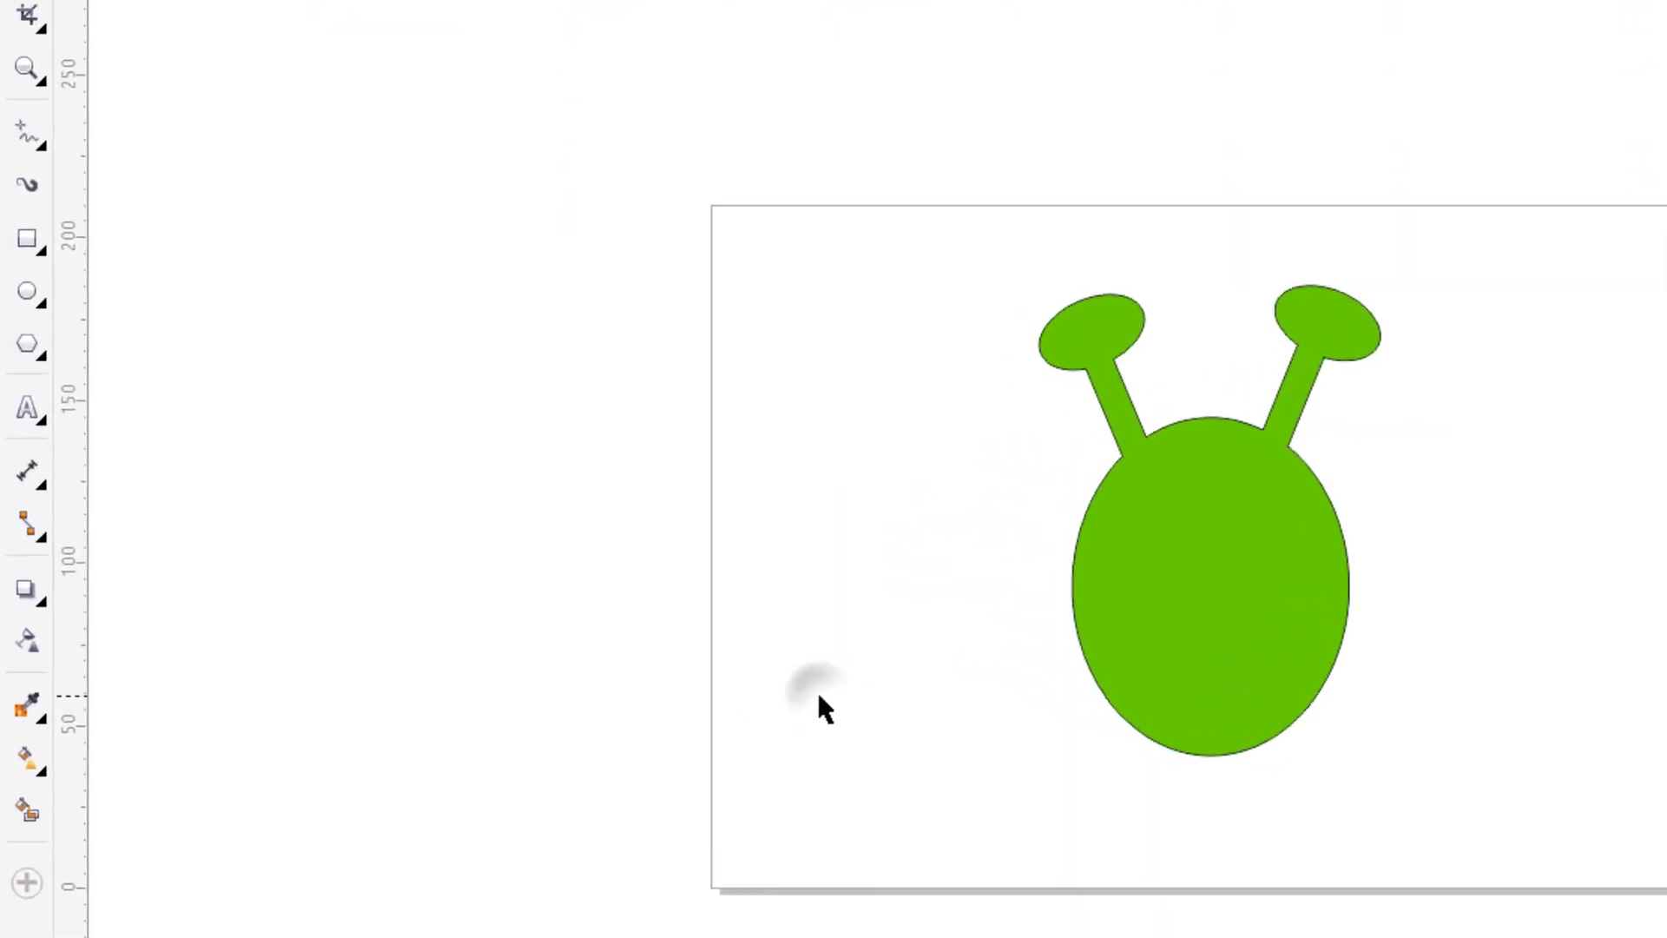
Draw an upright ellipse about 16 by 23 mm on the body's upper right as an eye and fill it white
{"action": "left_click", "coordinate": [27, 290]}
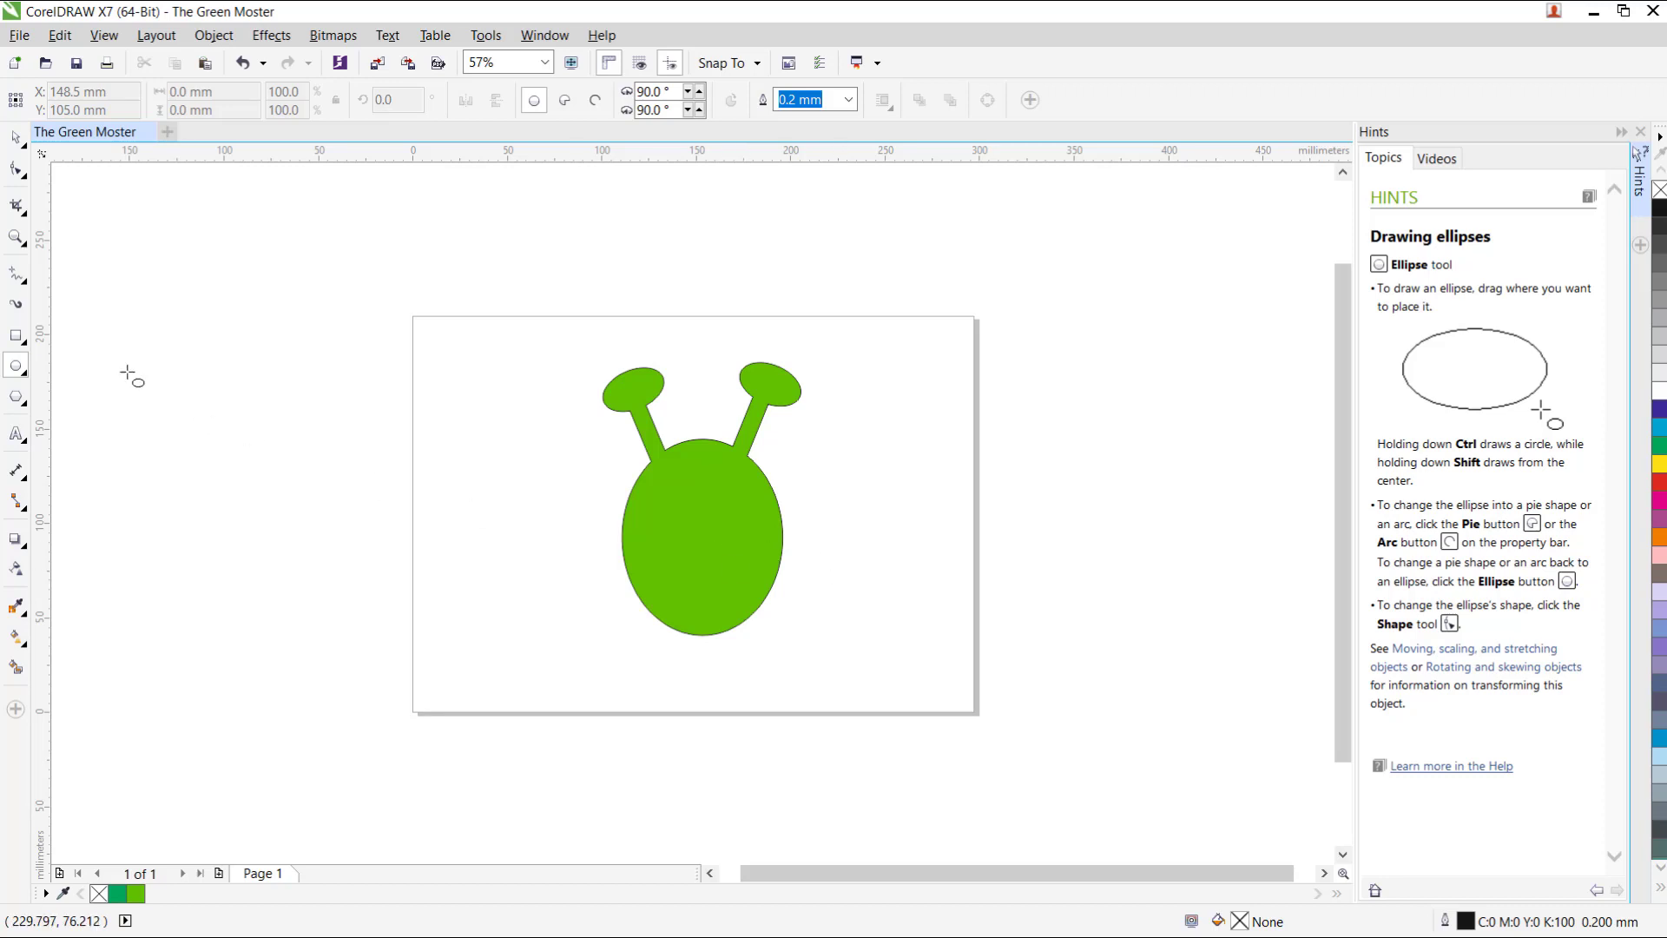
{"action": "scroll", "coordinate": [729, 572], "scroll_direction": "up", "scroll_amount": 4}
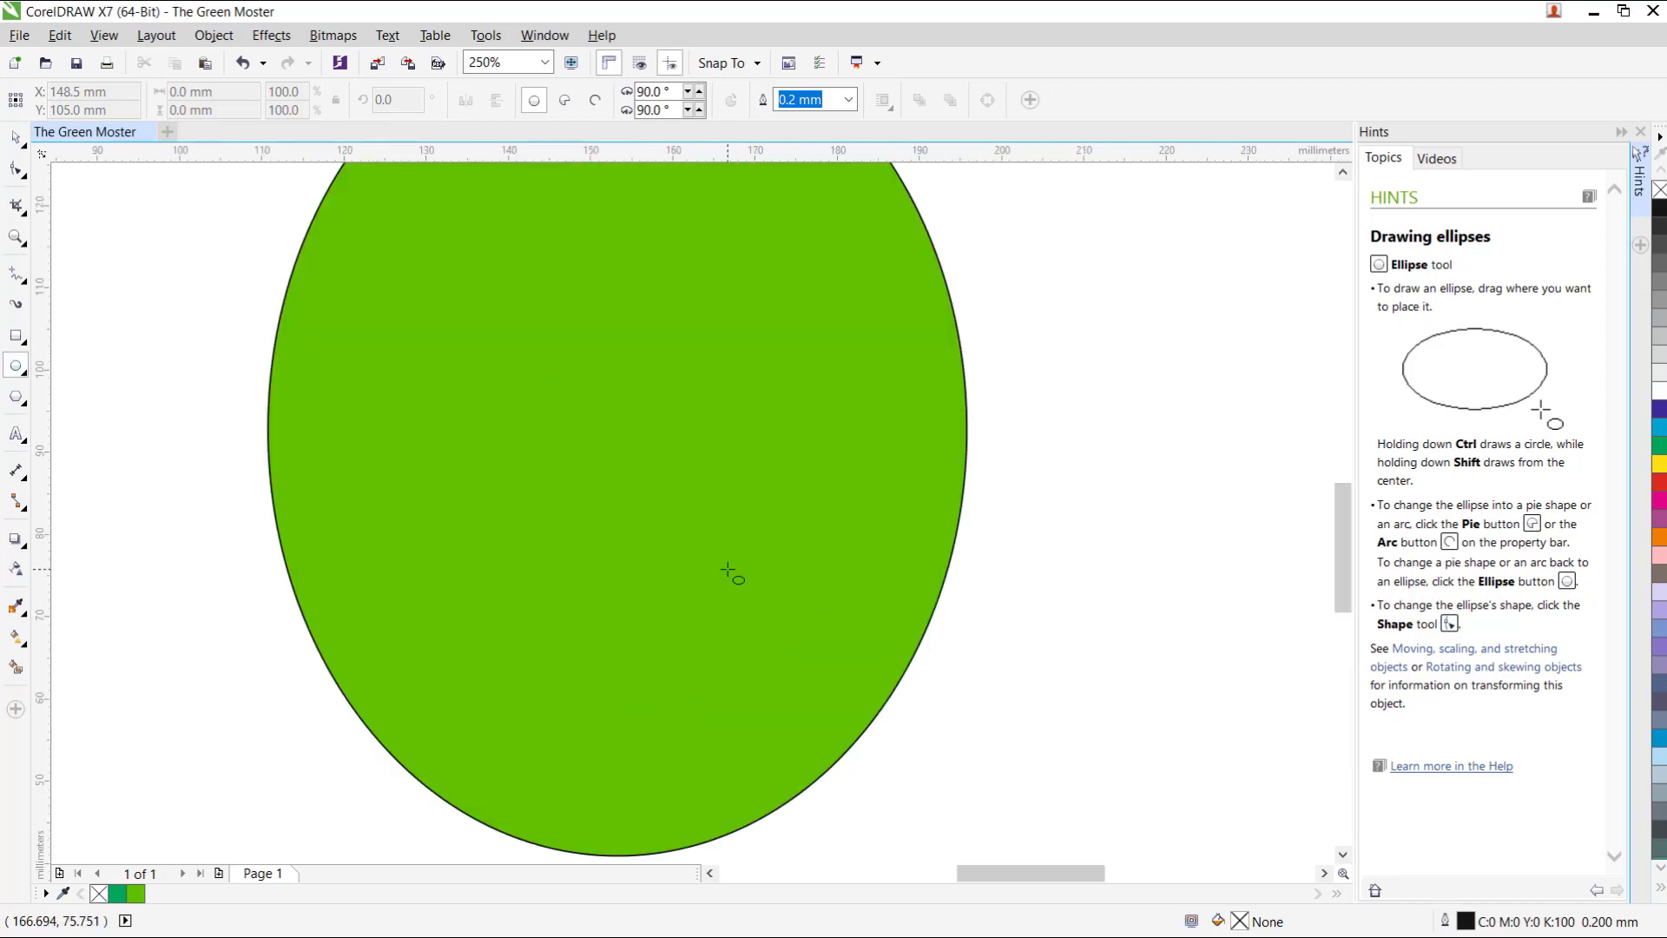
{"action": "scroll", "coordinate": [729, 572], "scroll_direction": "down", "scroll_amount": 2}
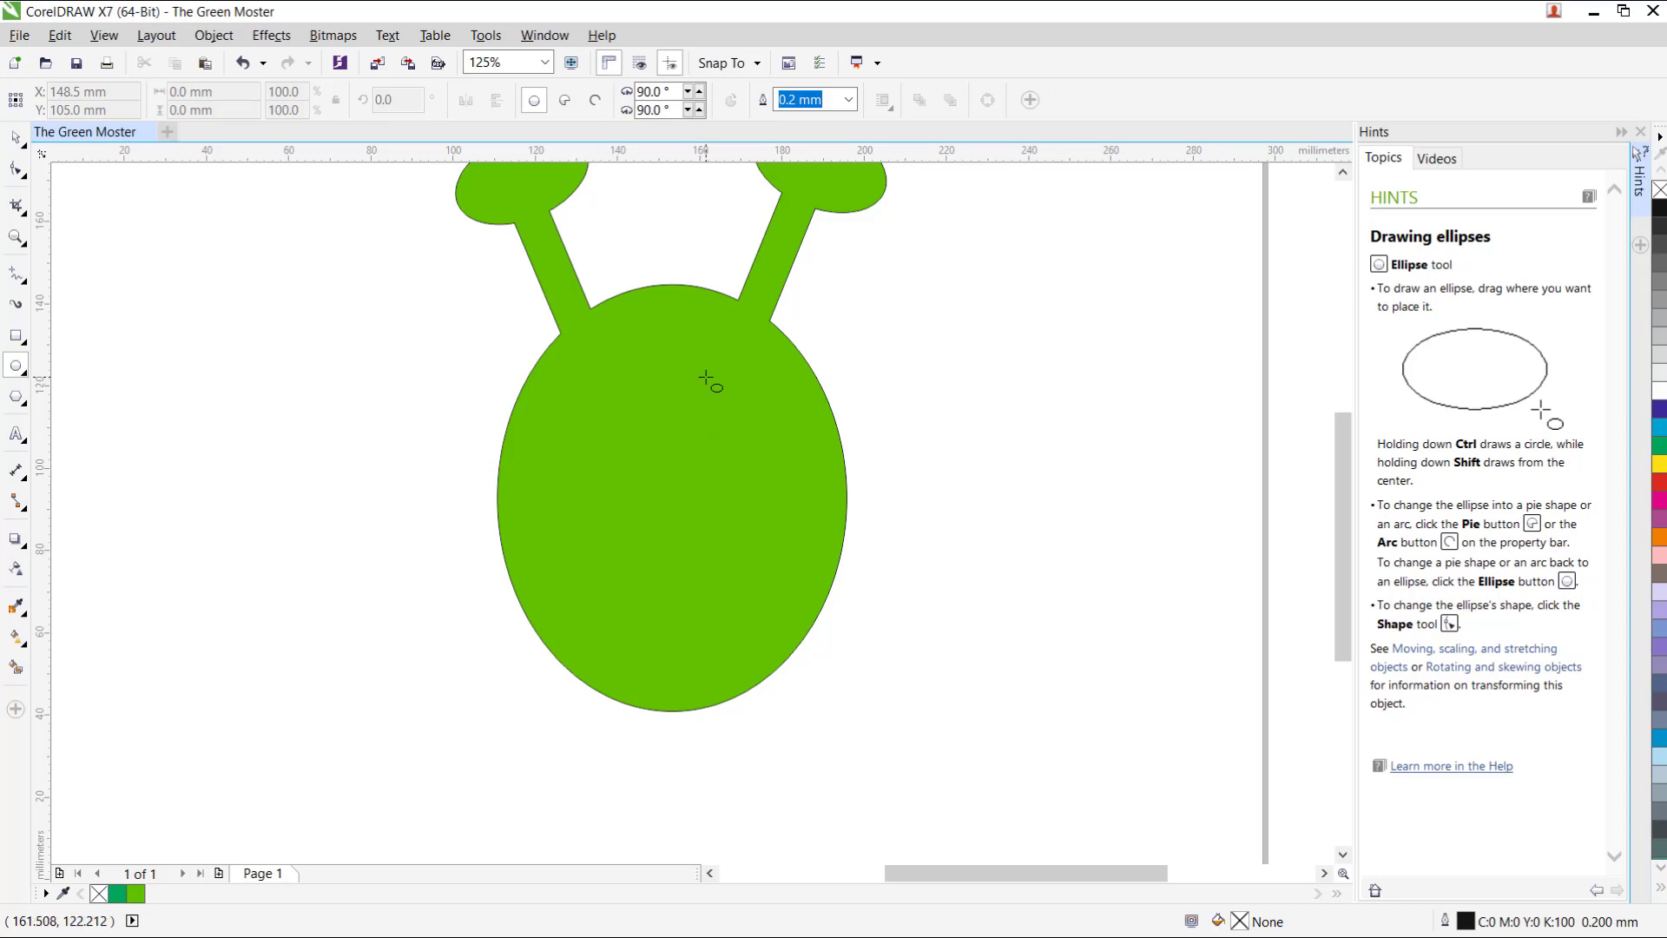
{"action": "left_click_drag", "start_coordinate": [706, 378], "coordinate": [771, 471]}
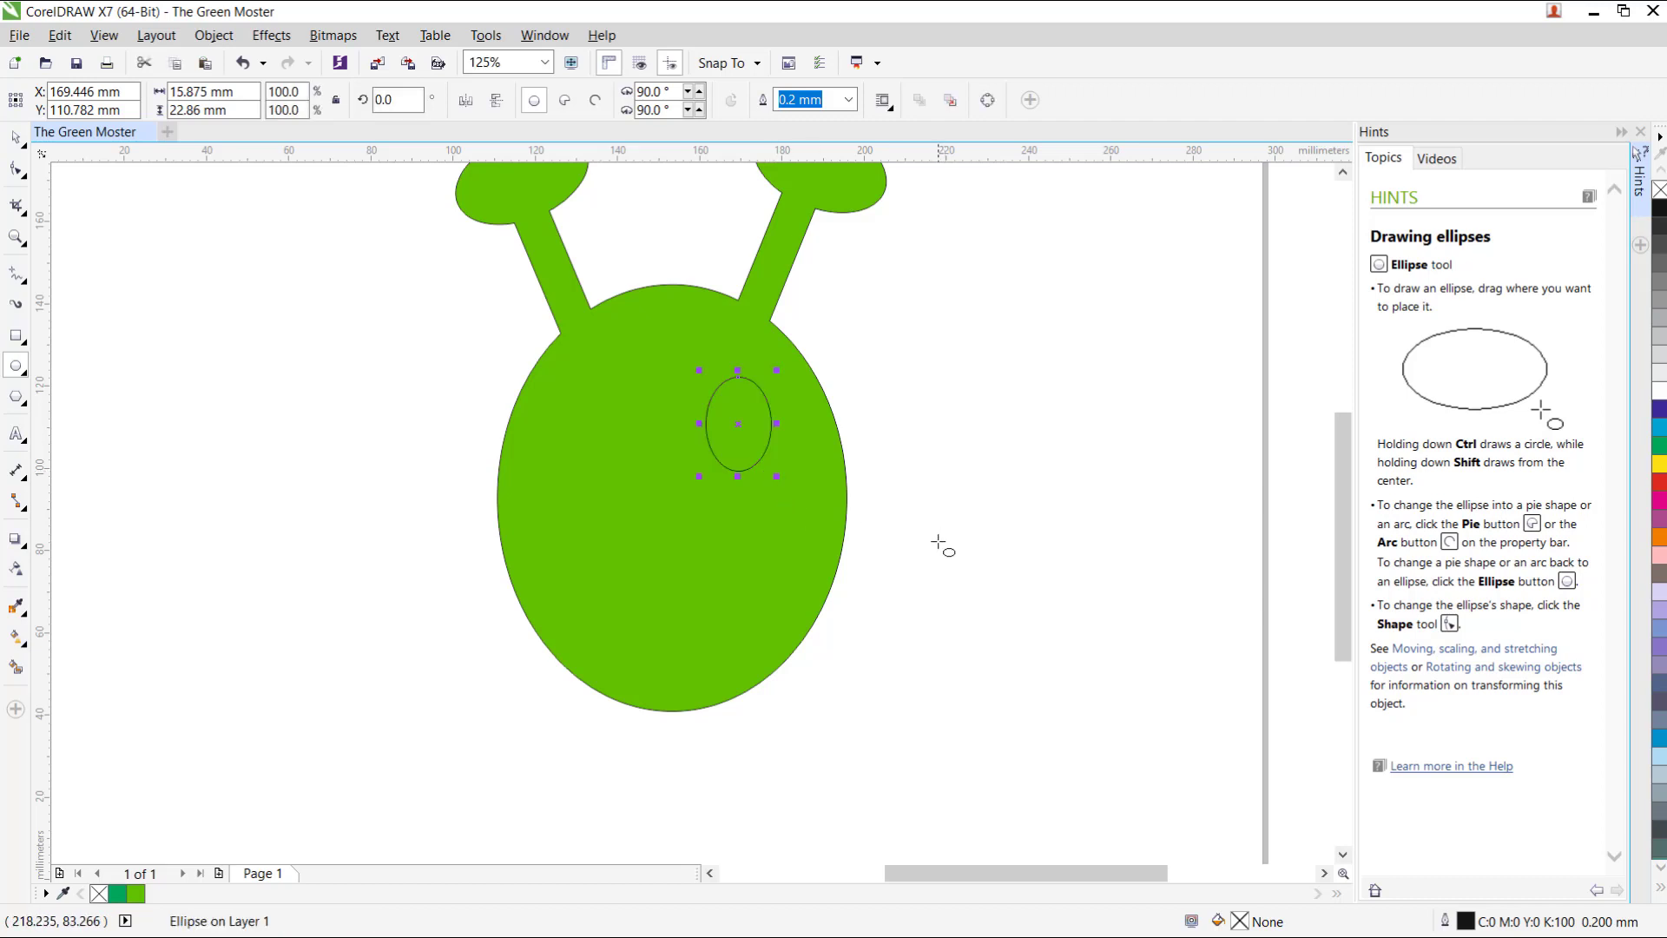
{"action": "left_click", "coordinate": [1659, 390]}
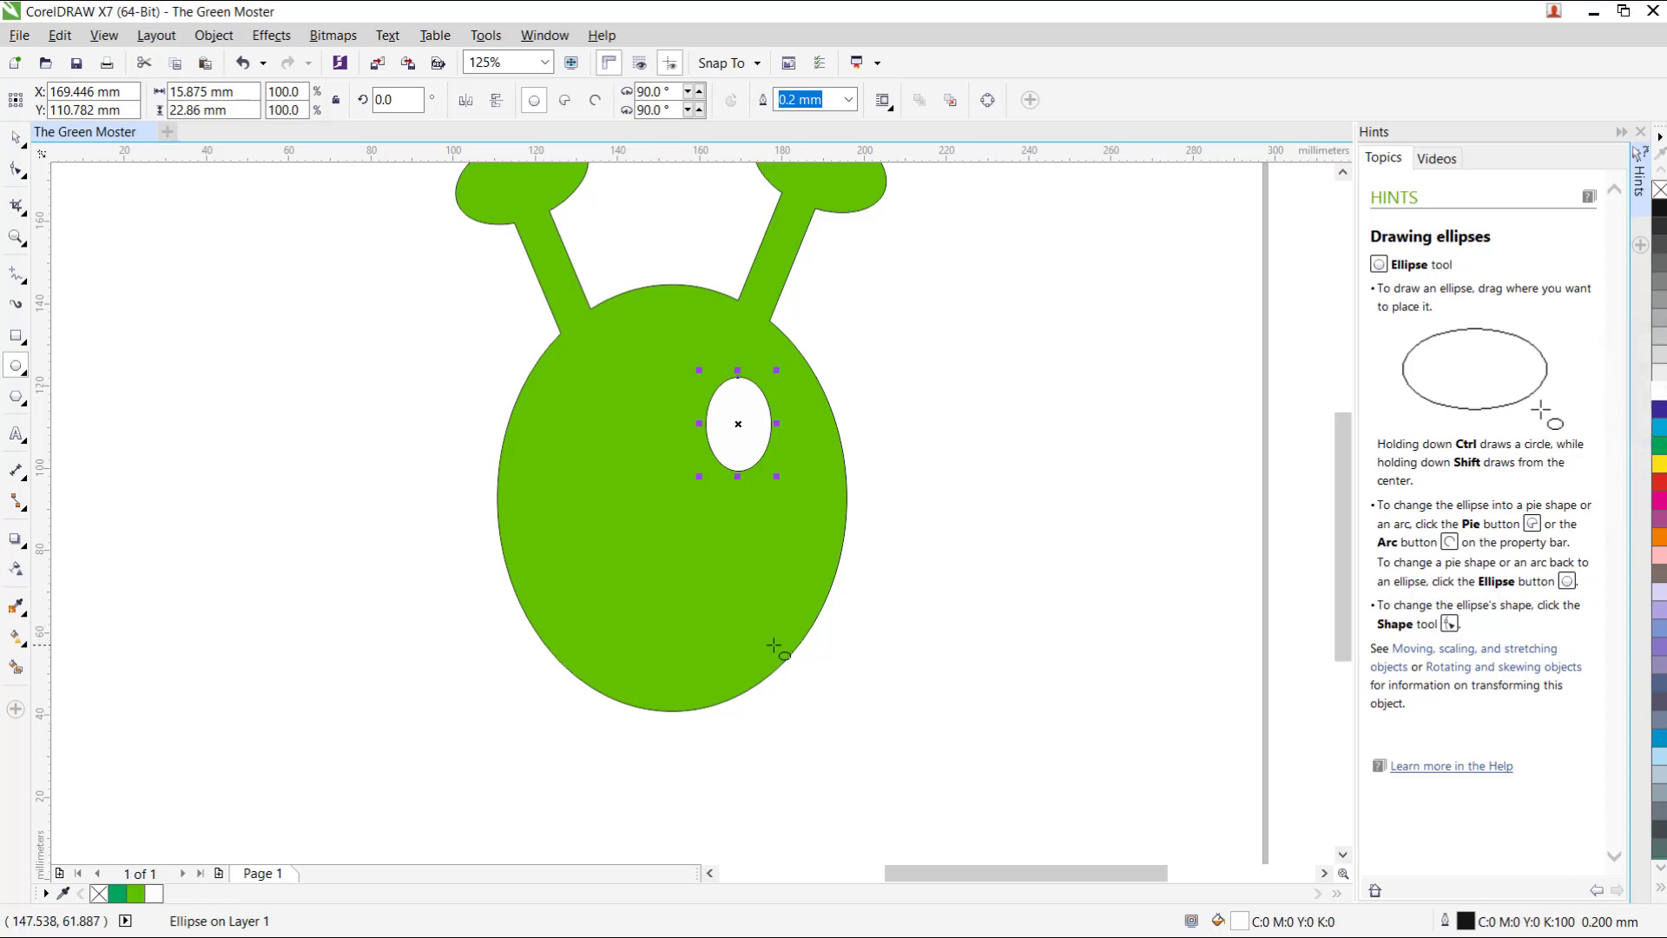
{"action": "left_click", "coordinate": [1023, 617]}
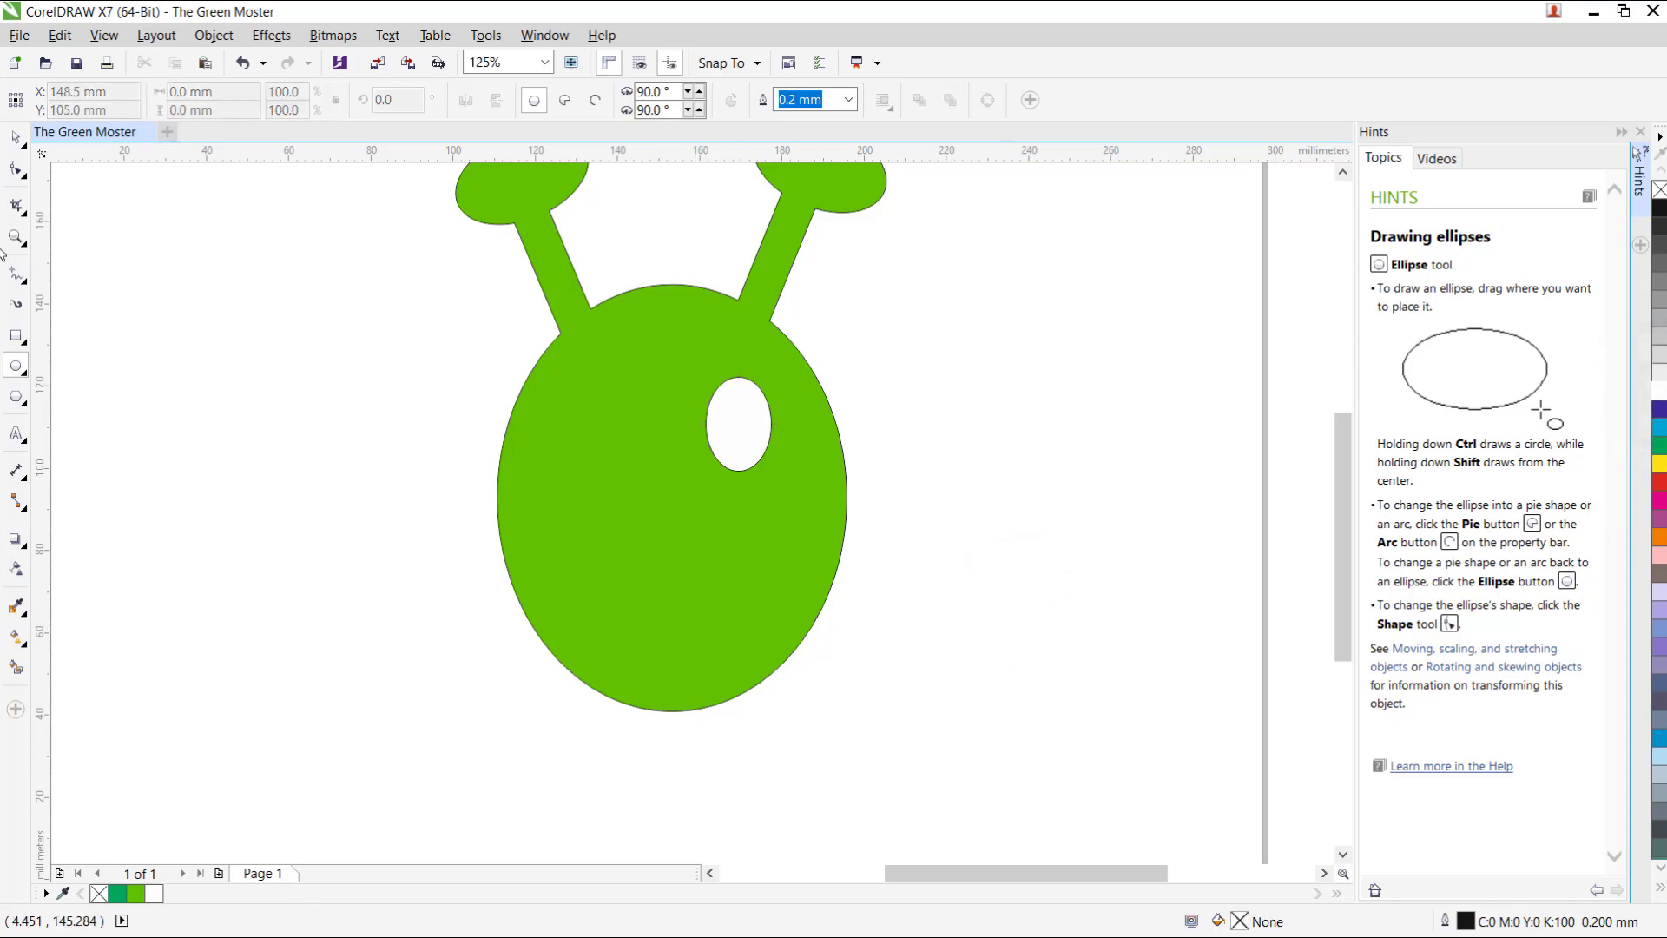
Rotate the white eye about 11 degrees counterclockwise
{"action": "left_click", "coordinate": [16, 138]}
{"action": "left_click", "coordinate": [732, 424]}
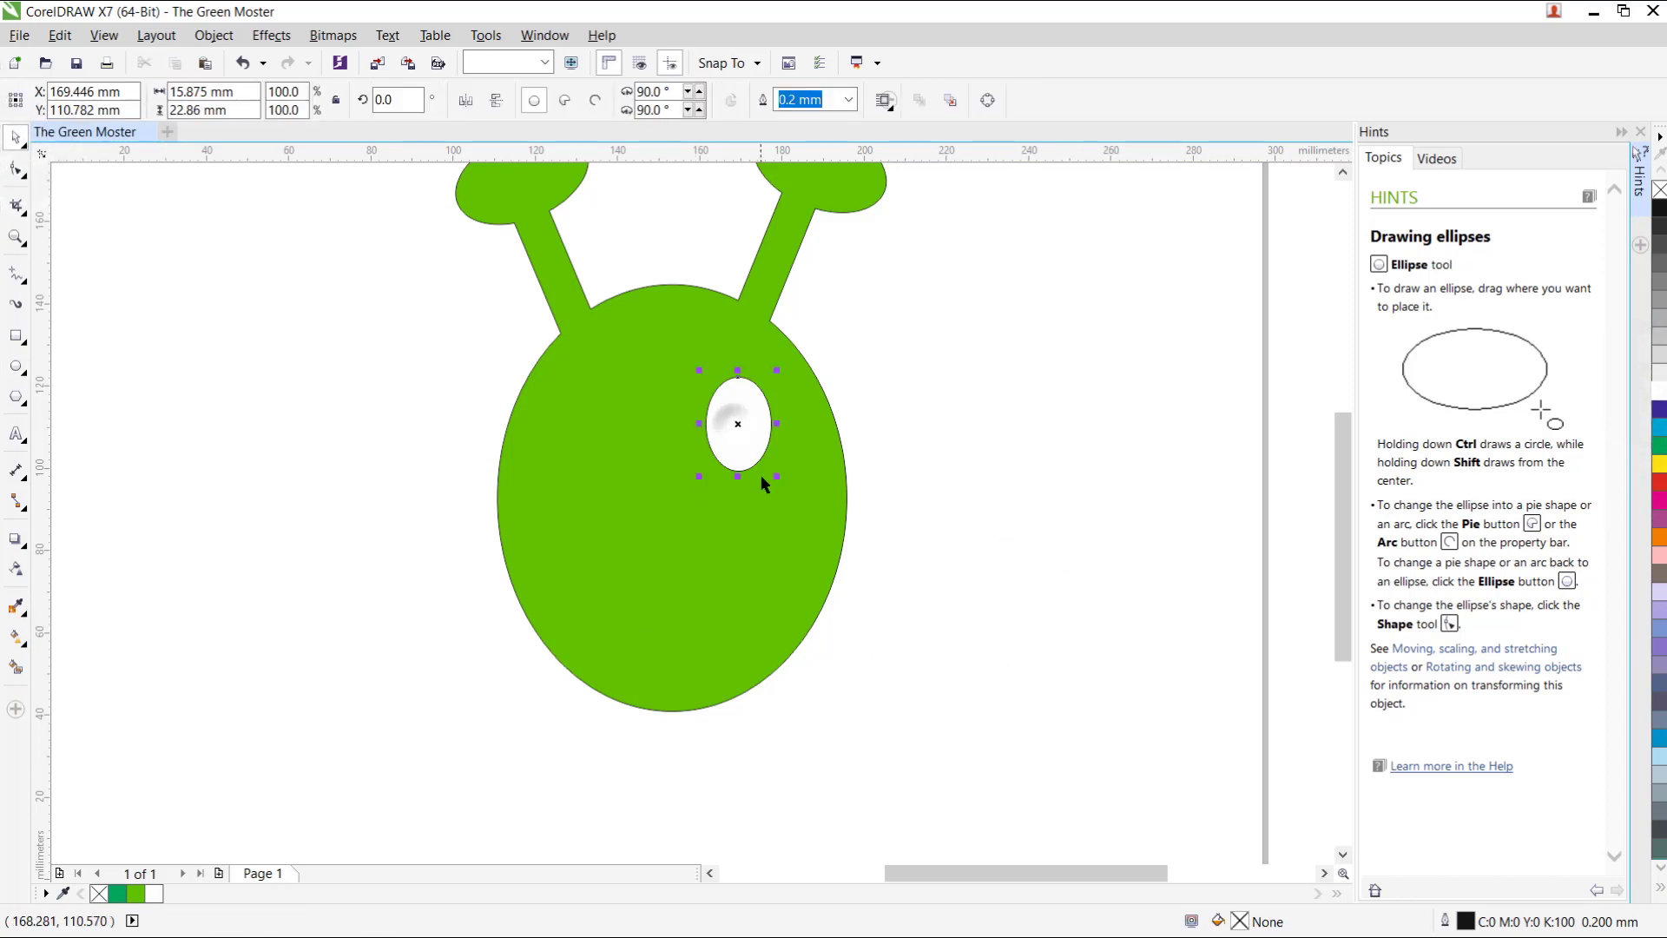
{"action": "left_click", "coordinate": [734, 430]}
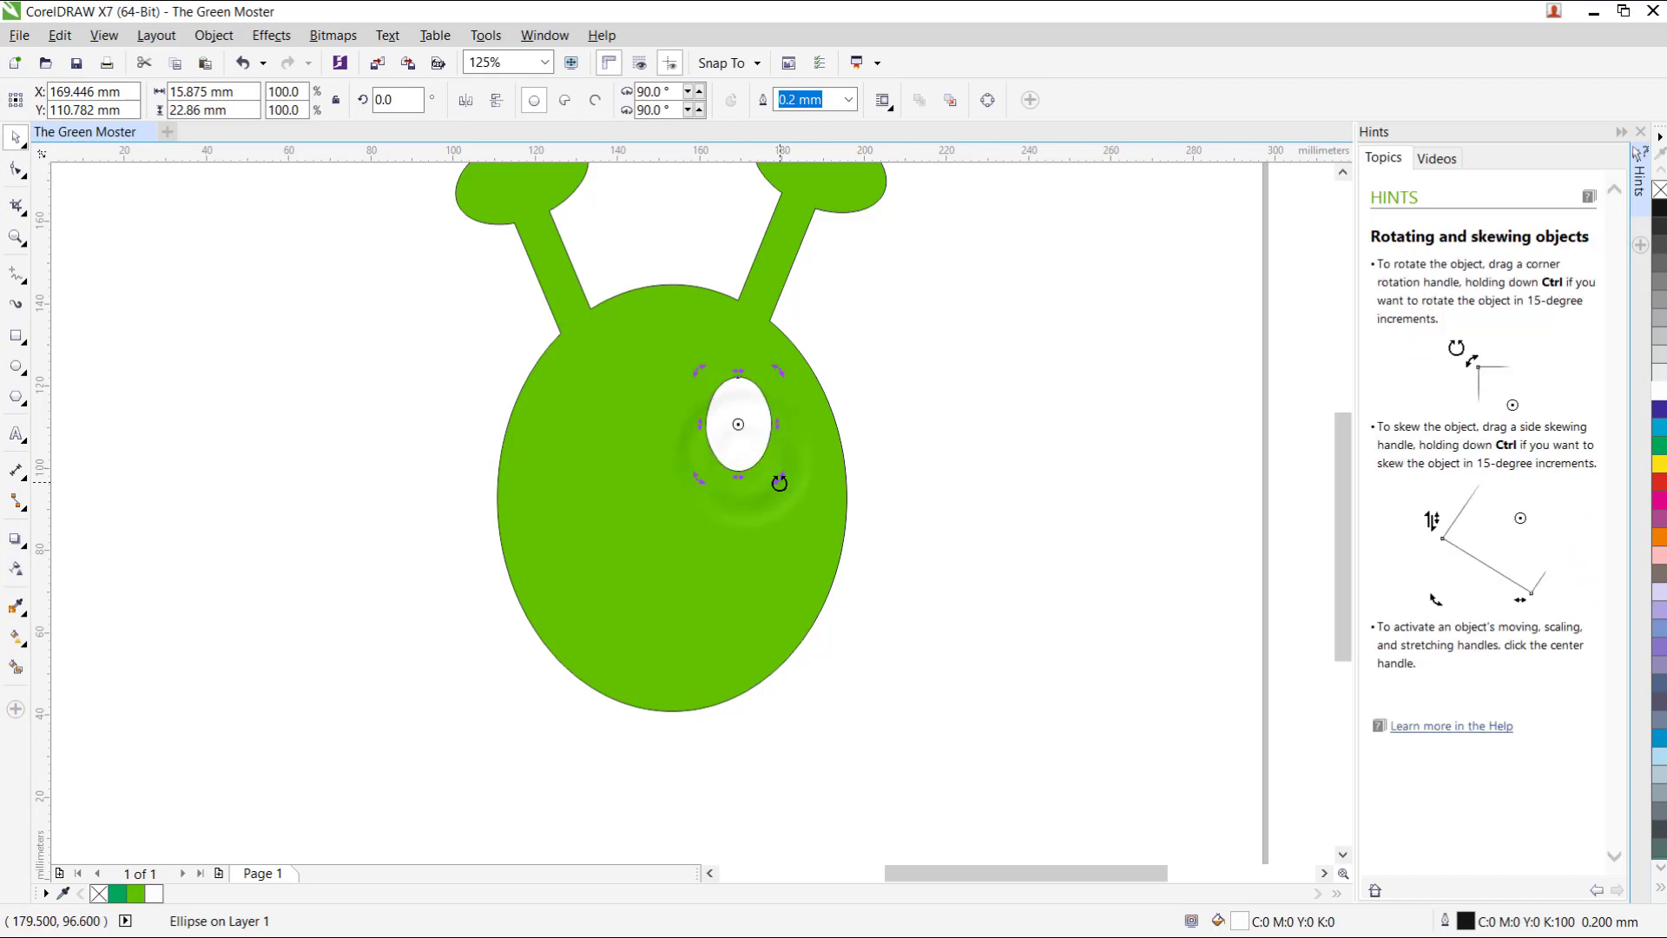
{"action": "left_click_drag", "start_coordinate": [779, 483], "coordinate": [789, 477]}
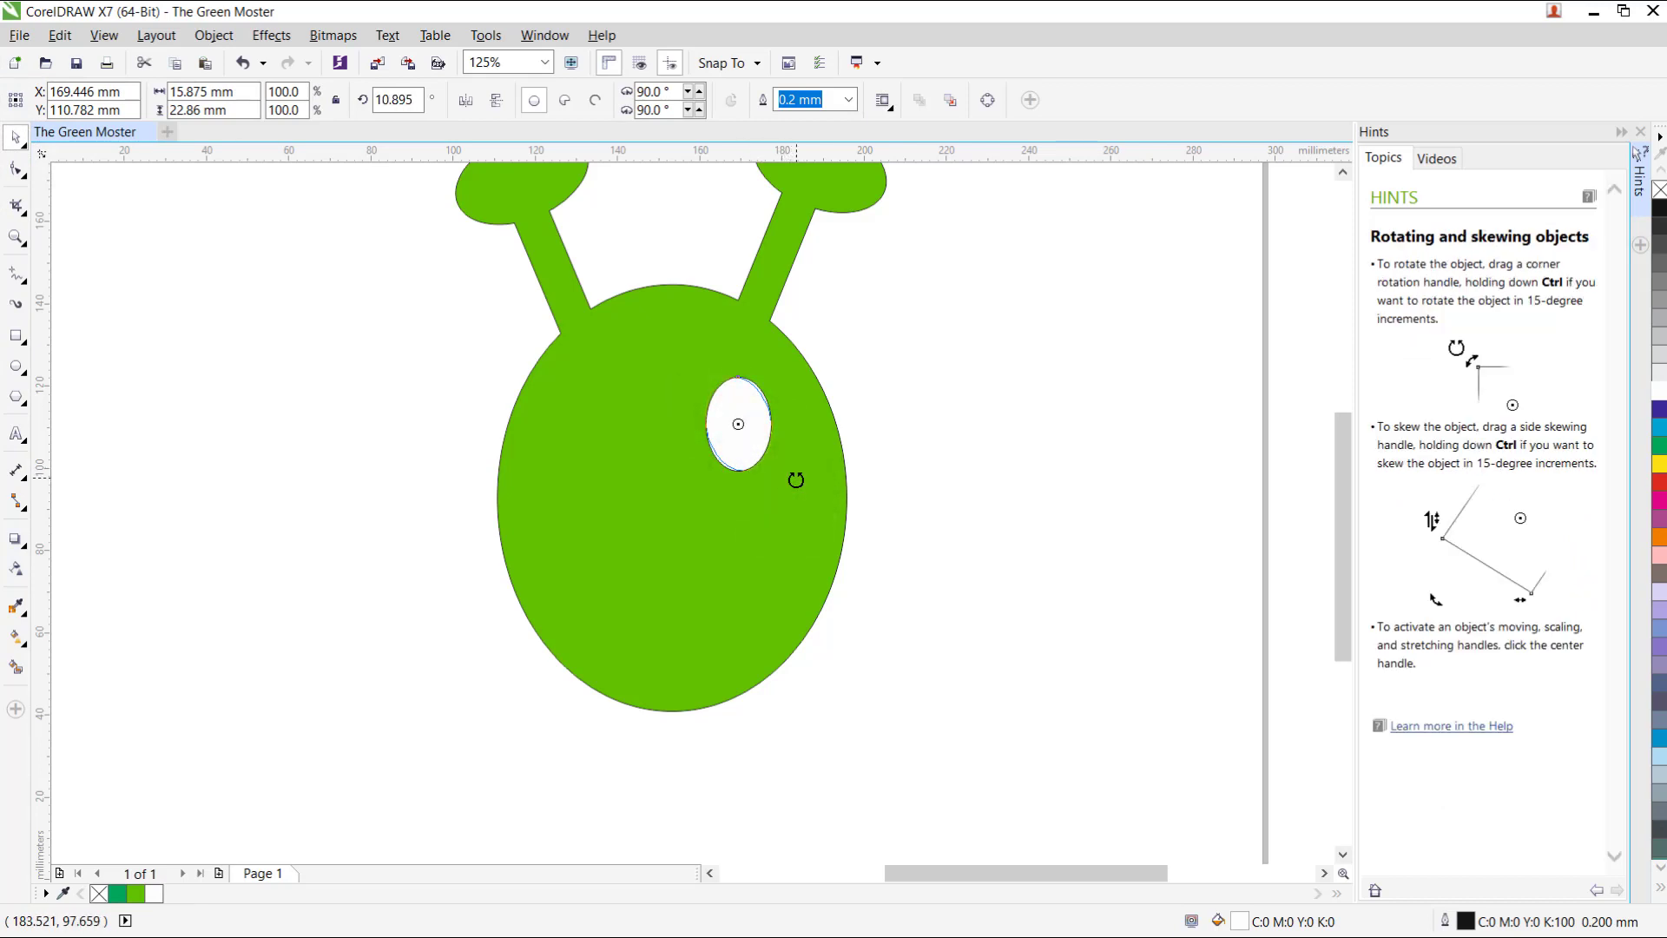
{"action": "left_click", "coordinate": [943, 534]}
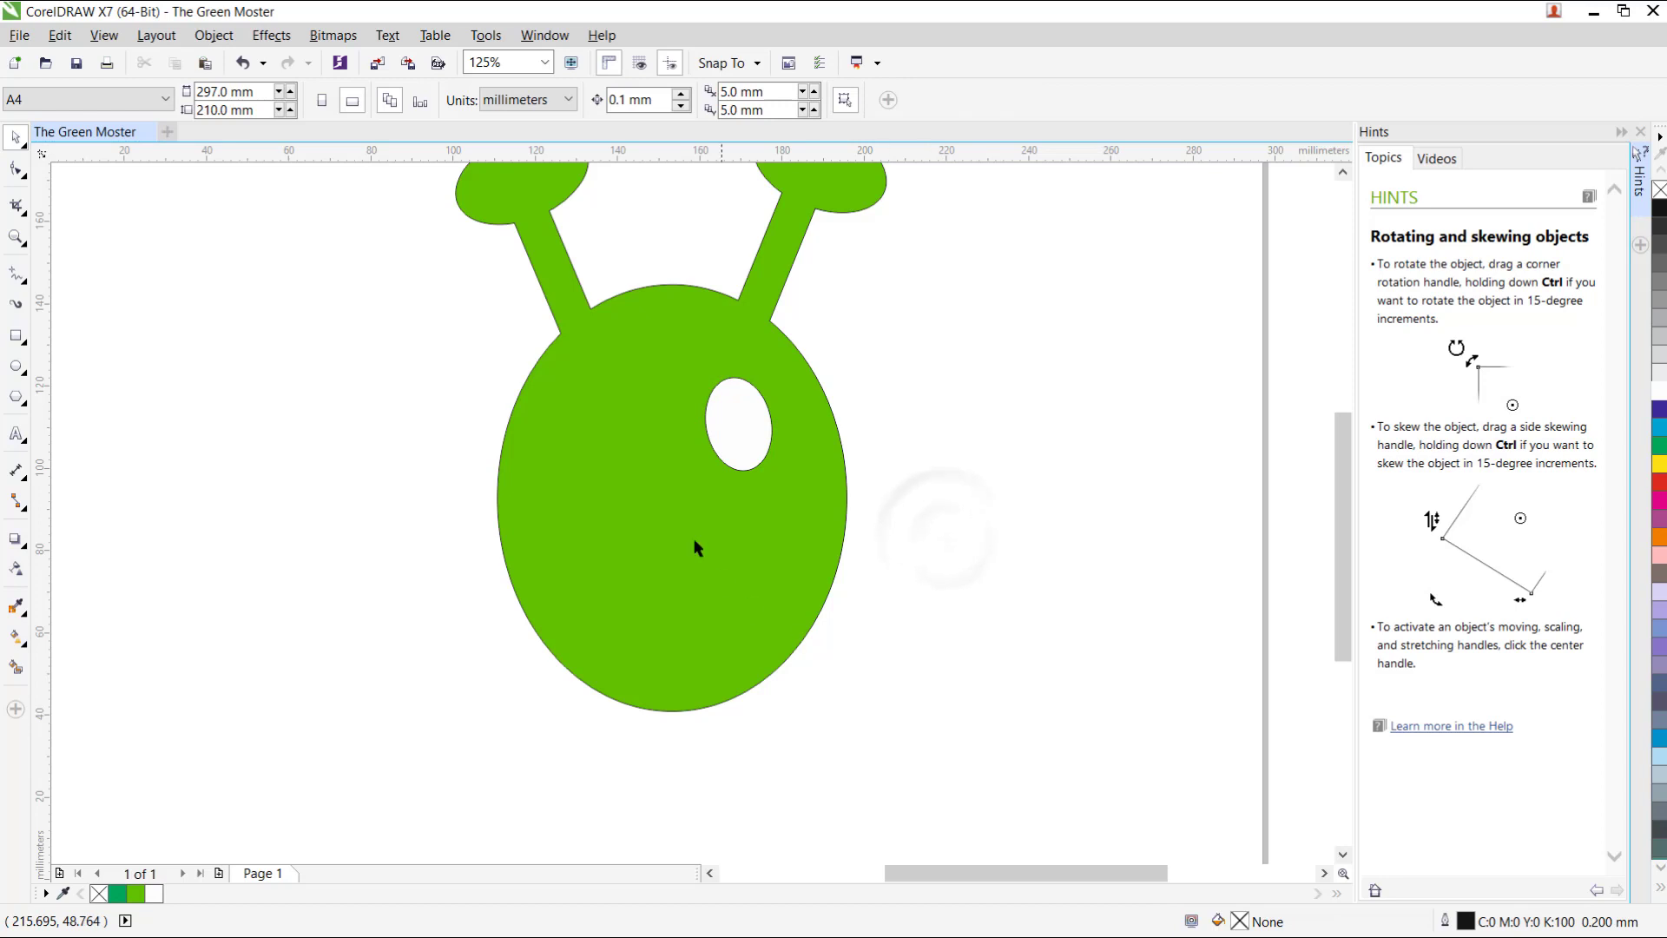
Duplicate the tilted white eye and move the copy to the left half of the body
{"action": "left_click", "coordinate": [753, 433]}
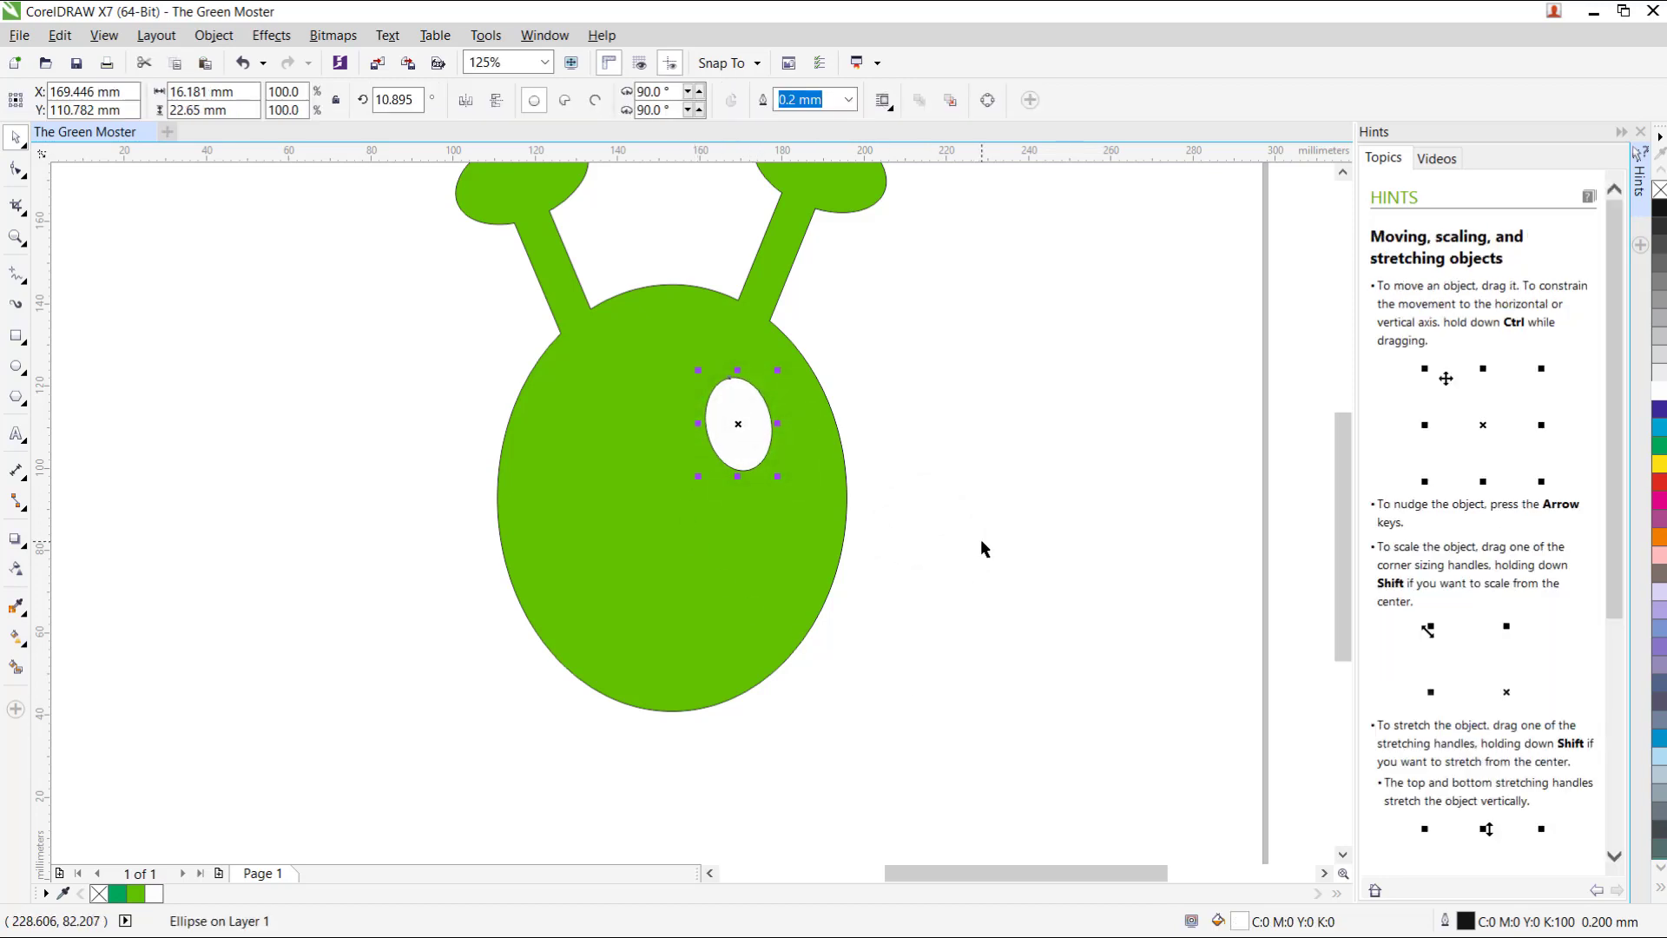
{"action": "key", "text": "KP_Add"}
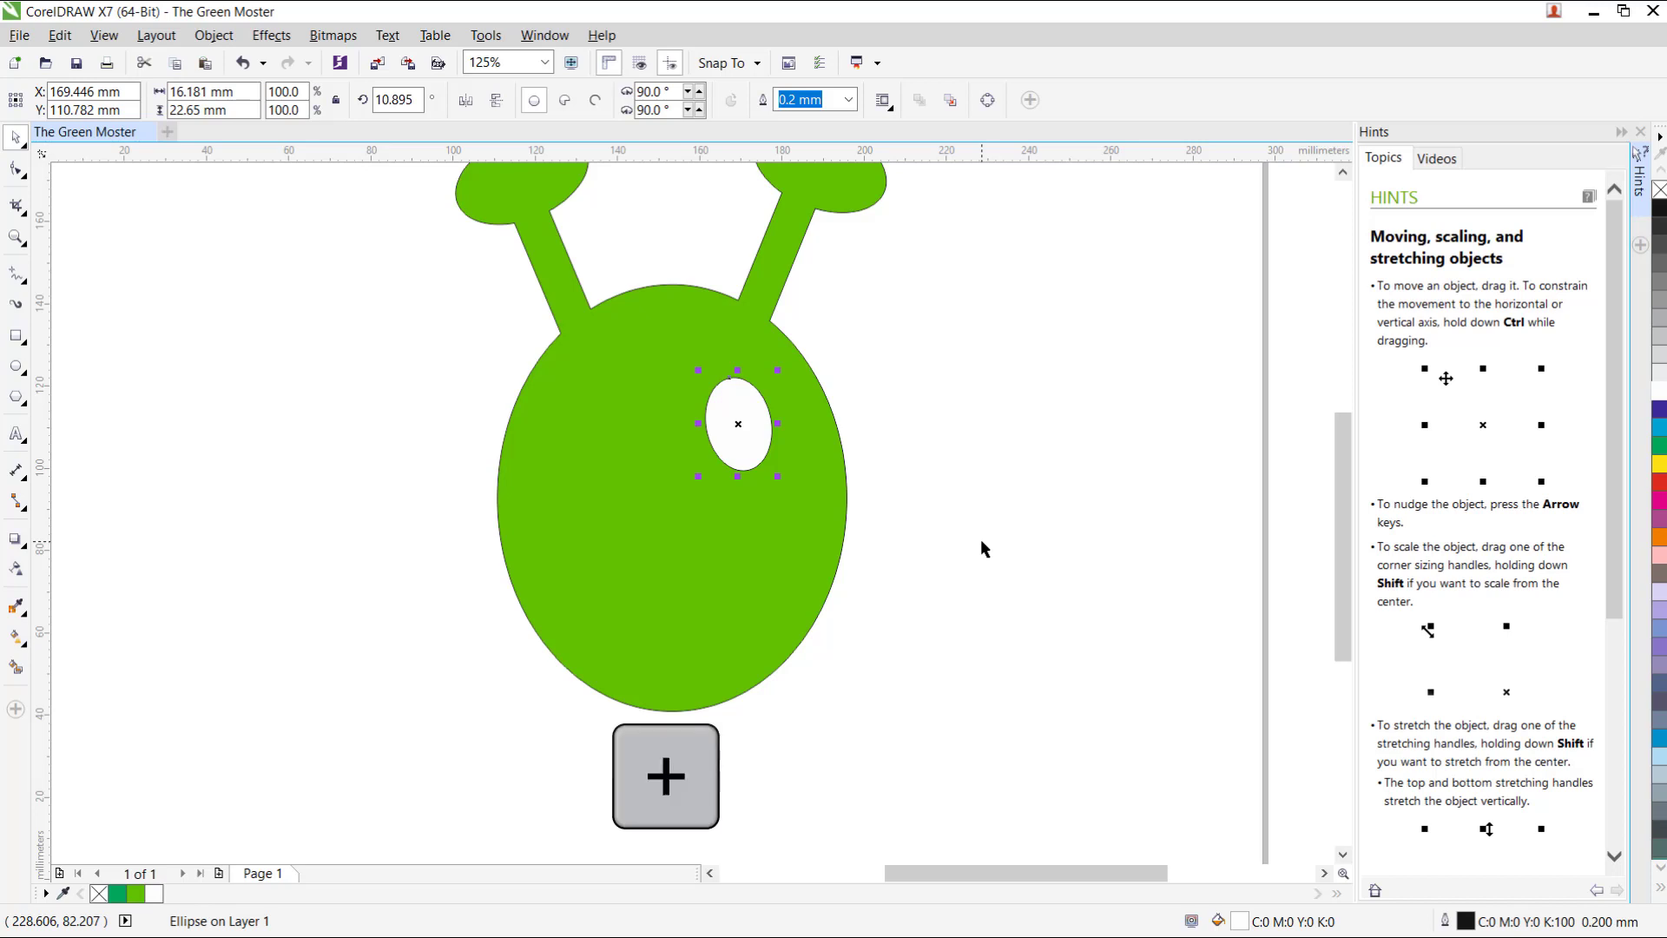
{"action": "left_click_drag", "start_coordinate": [731, 436], "coordinate": [599, 437]}
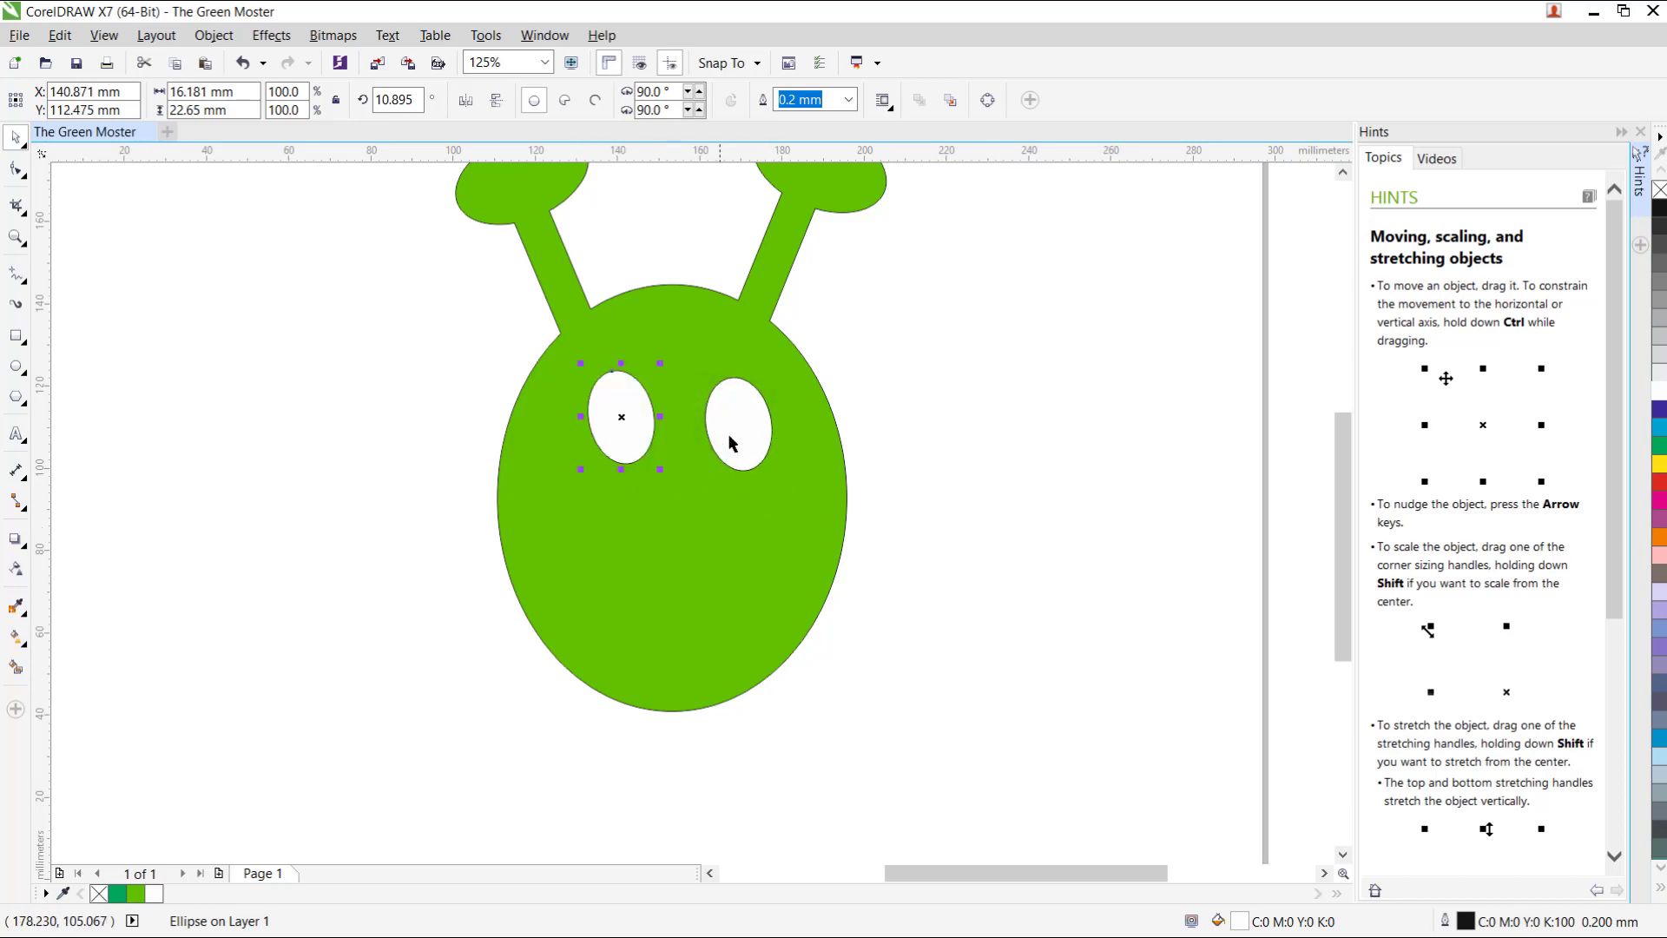
Rotate the left eye clockwise to about 353 degrees and shift it level with the right eye
{"action": "left_click", "coordinate": [620, 450]}
{"action": "mouse_move", "coordinate": [580, 469]}
{"action": "left_mouse_down"}
{"action": "mouse_move", "coordinate": [561, 457]}
{"action": "mouse_move", "coordinate": [600, 447]}
{"action": "left_mouse_up"}
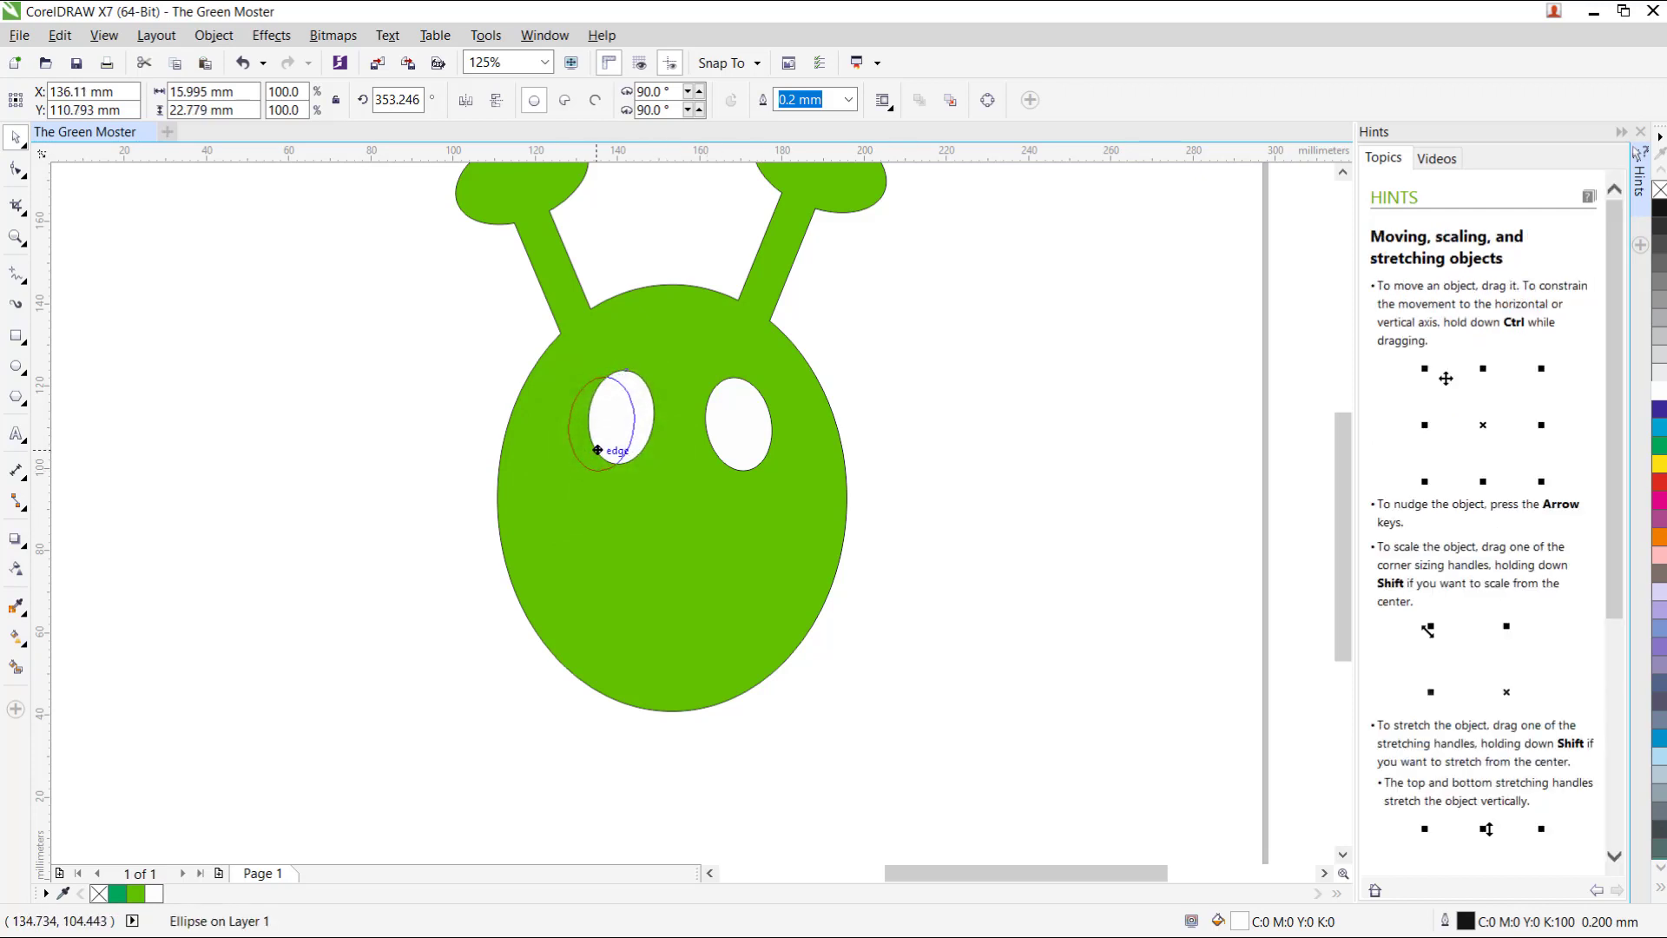
{"action": "left_click_drag", "start_coordinate": [598, 449], "coordinate": [609, 446]}
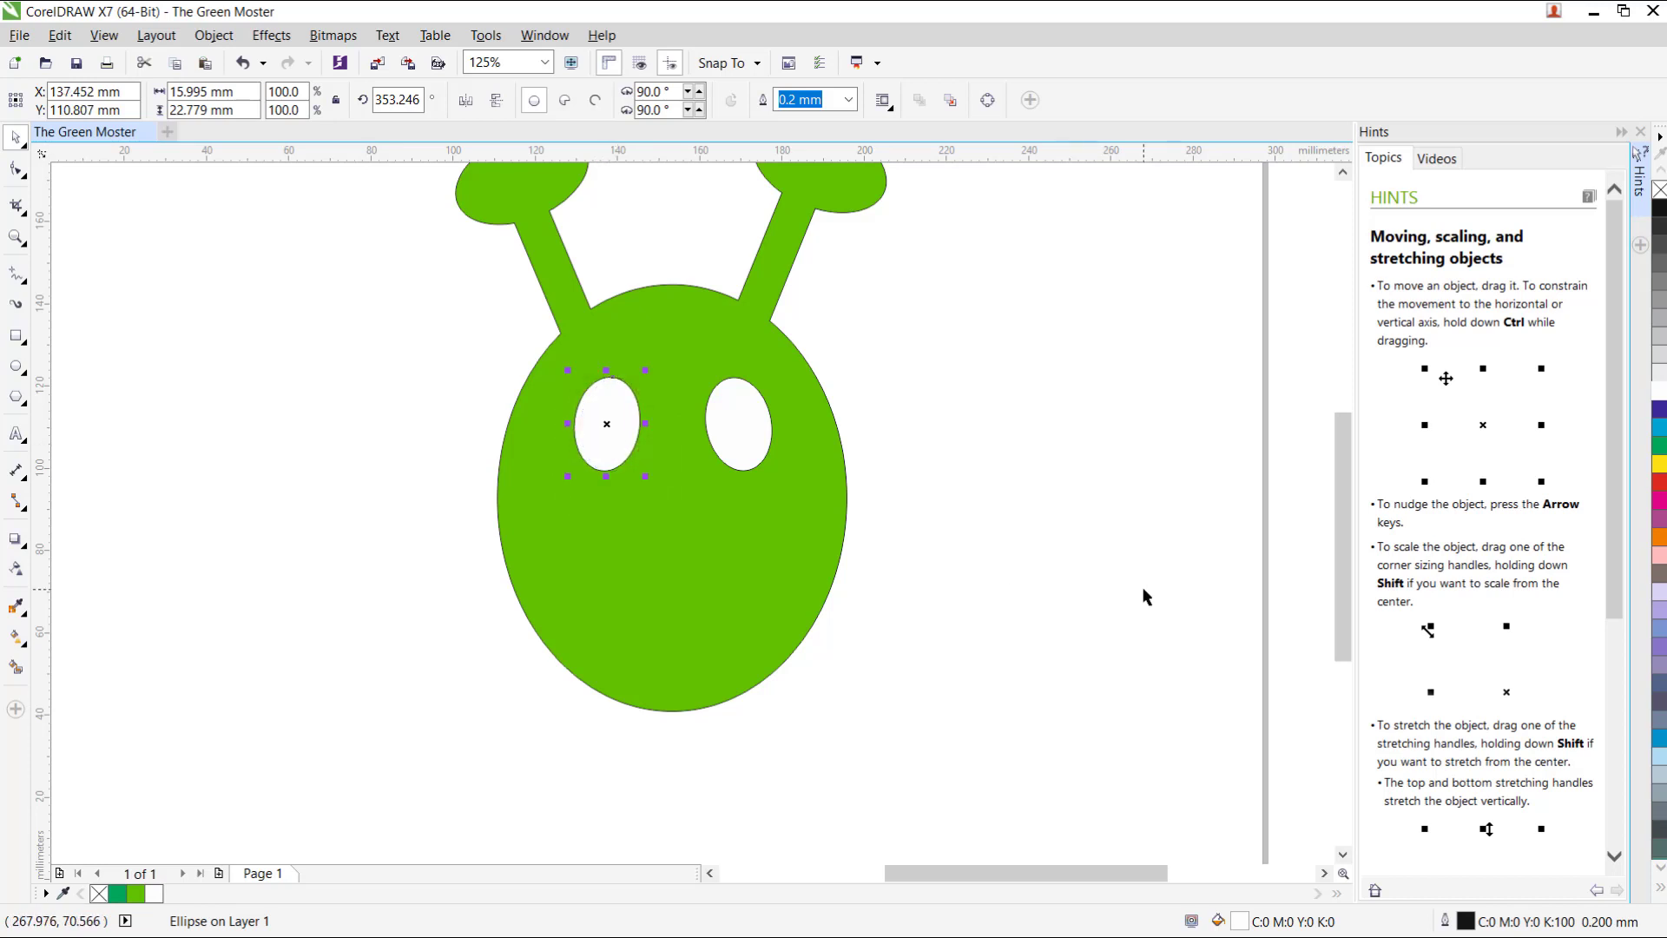
{"action": "left_click", "coordinate": [1035, 613]}
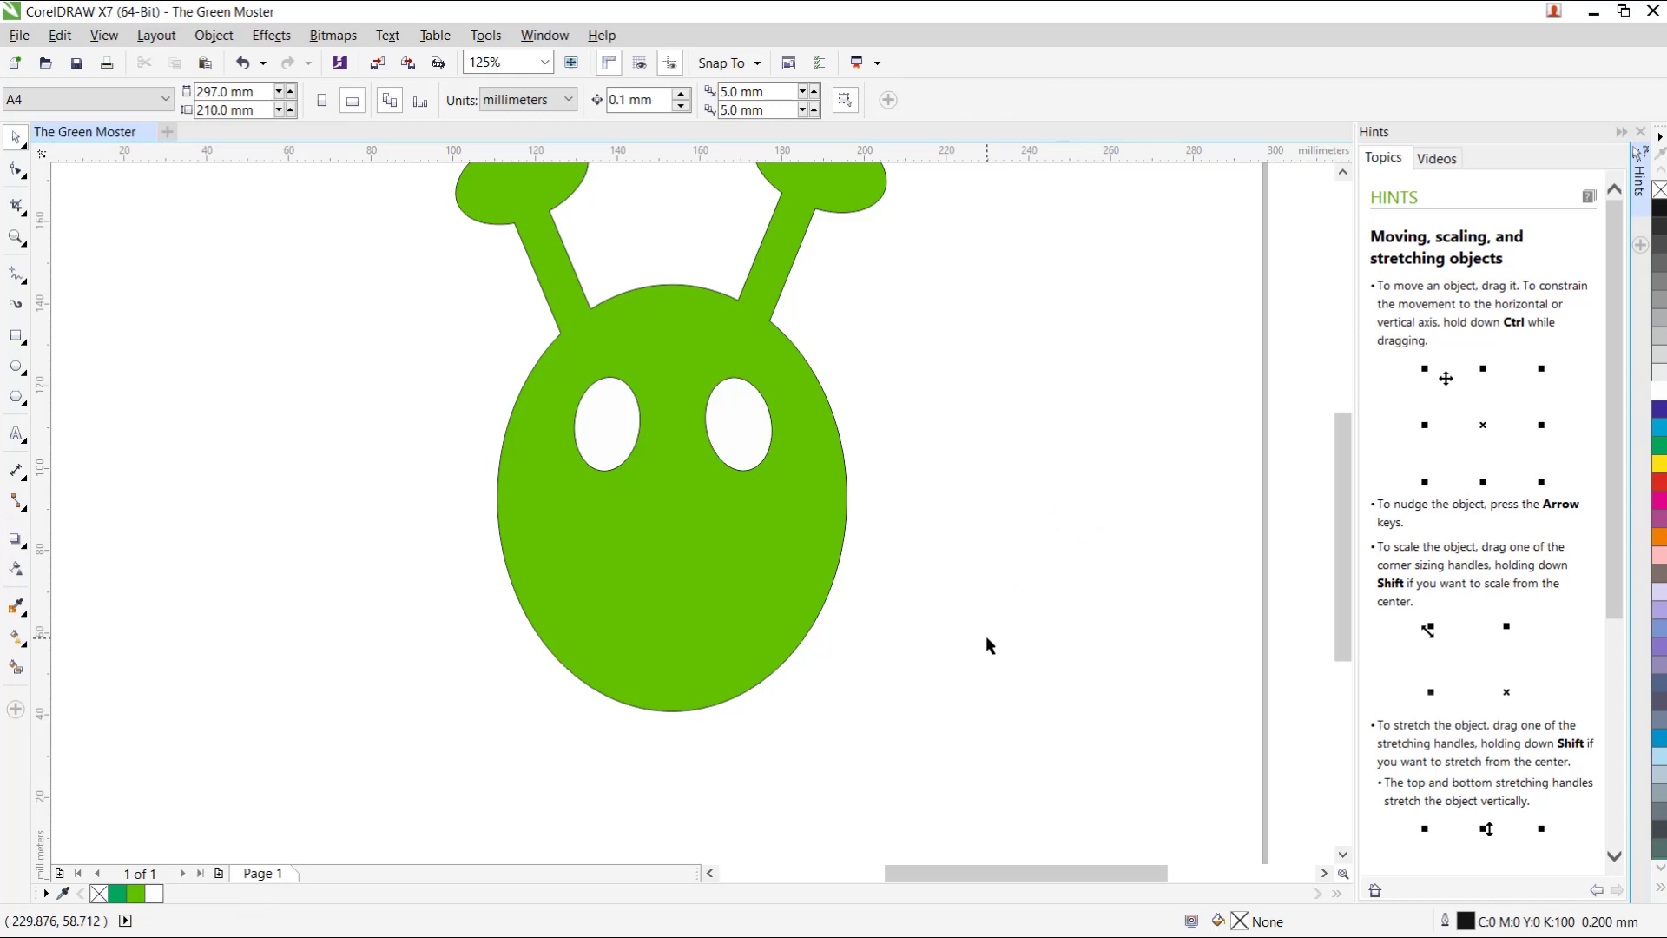
Draw a small ellipse about 3.8 by 4.2 mm in the right eye's upper part as a pupil and fill it black
{"action": "left_click", "coordinate": [17, 368]}
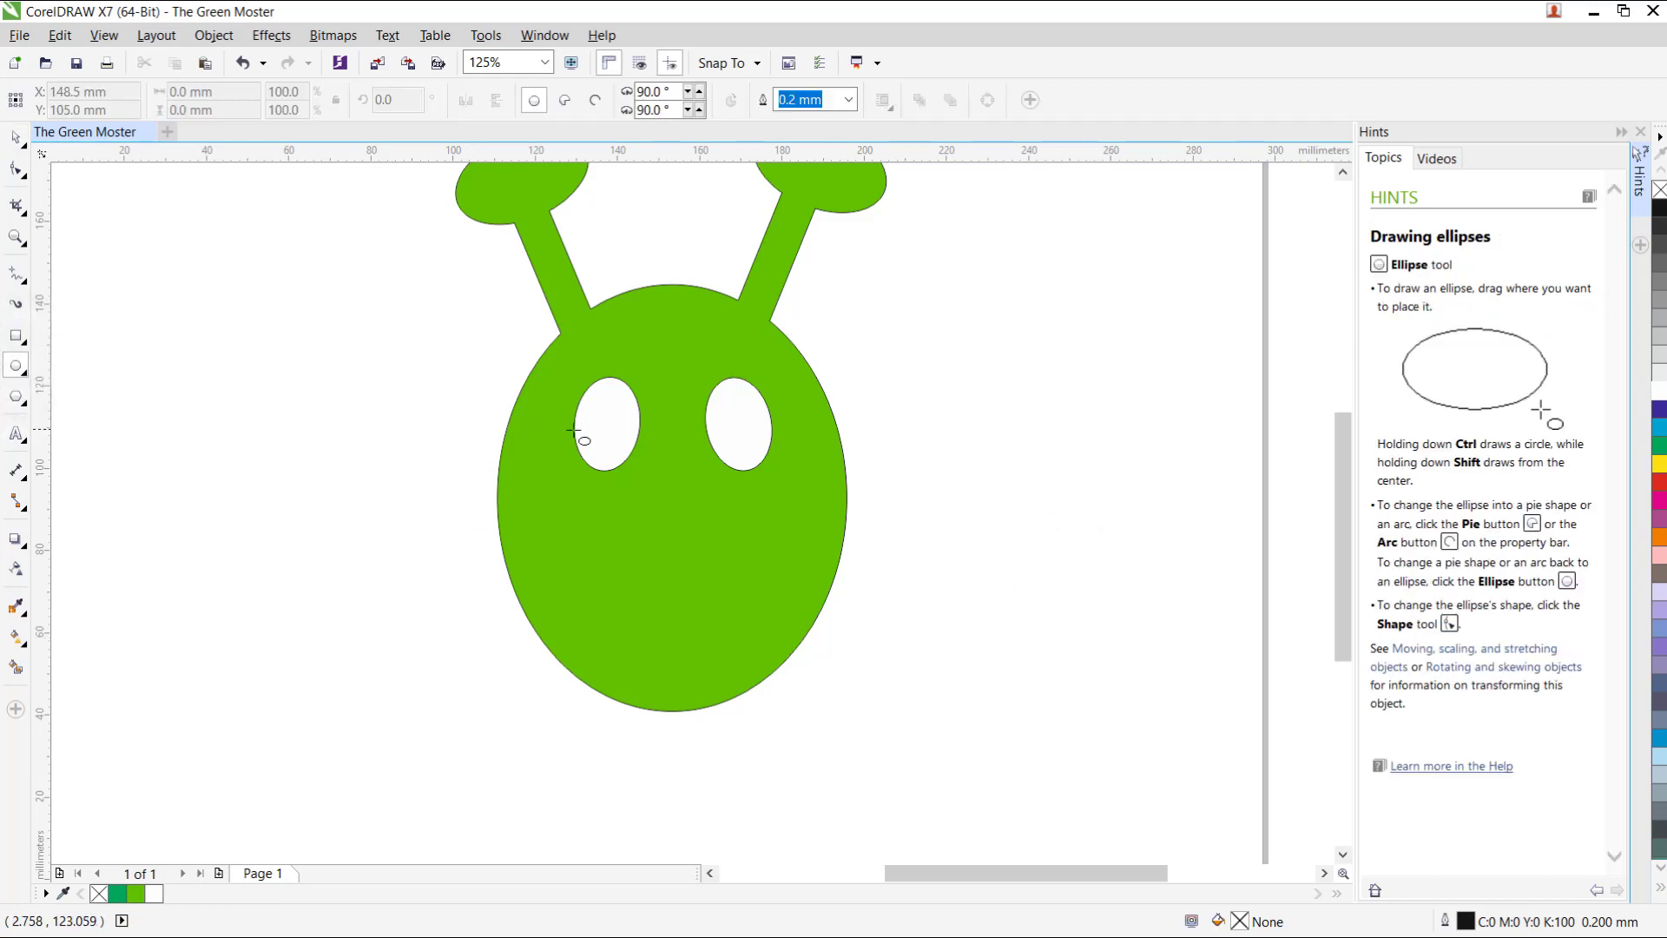
{"action": "left_click_drag", "start_coordinate": [729, 400], "coordinate": [743, 413]}
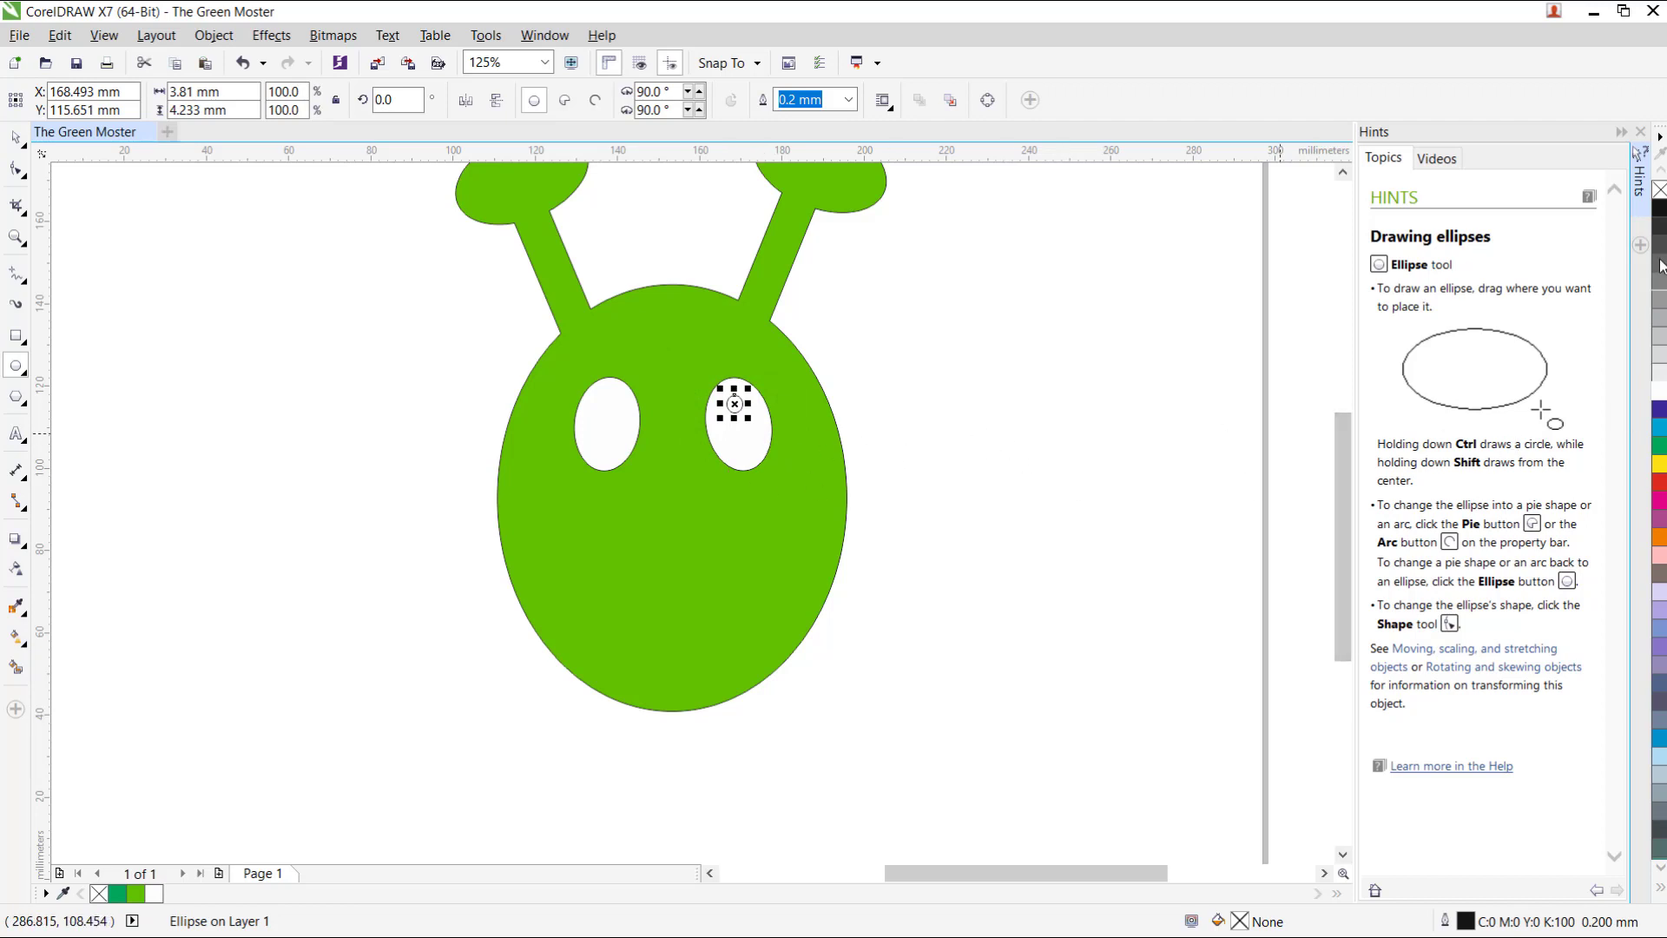
{"action": "left_click", "coordinate": [1659, 209]}
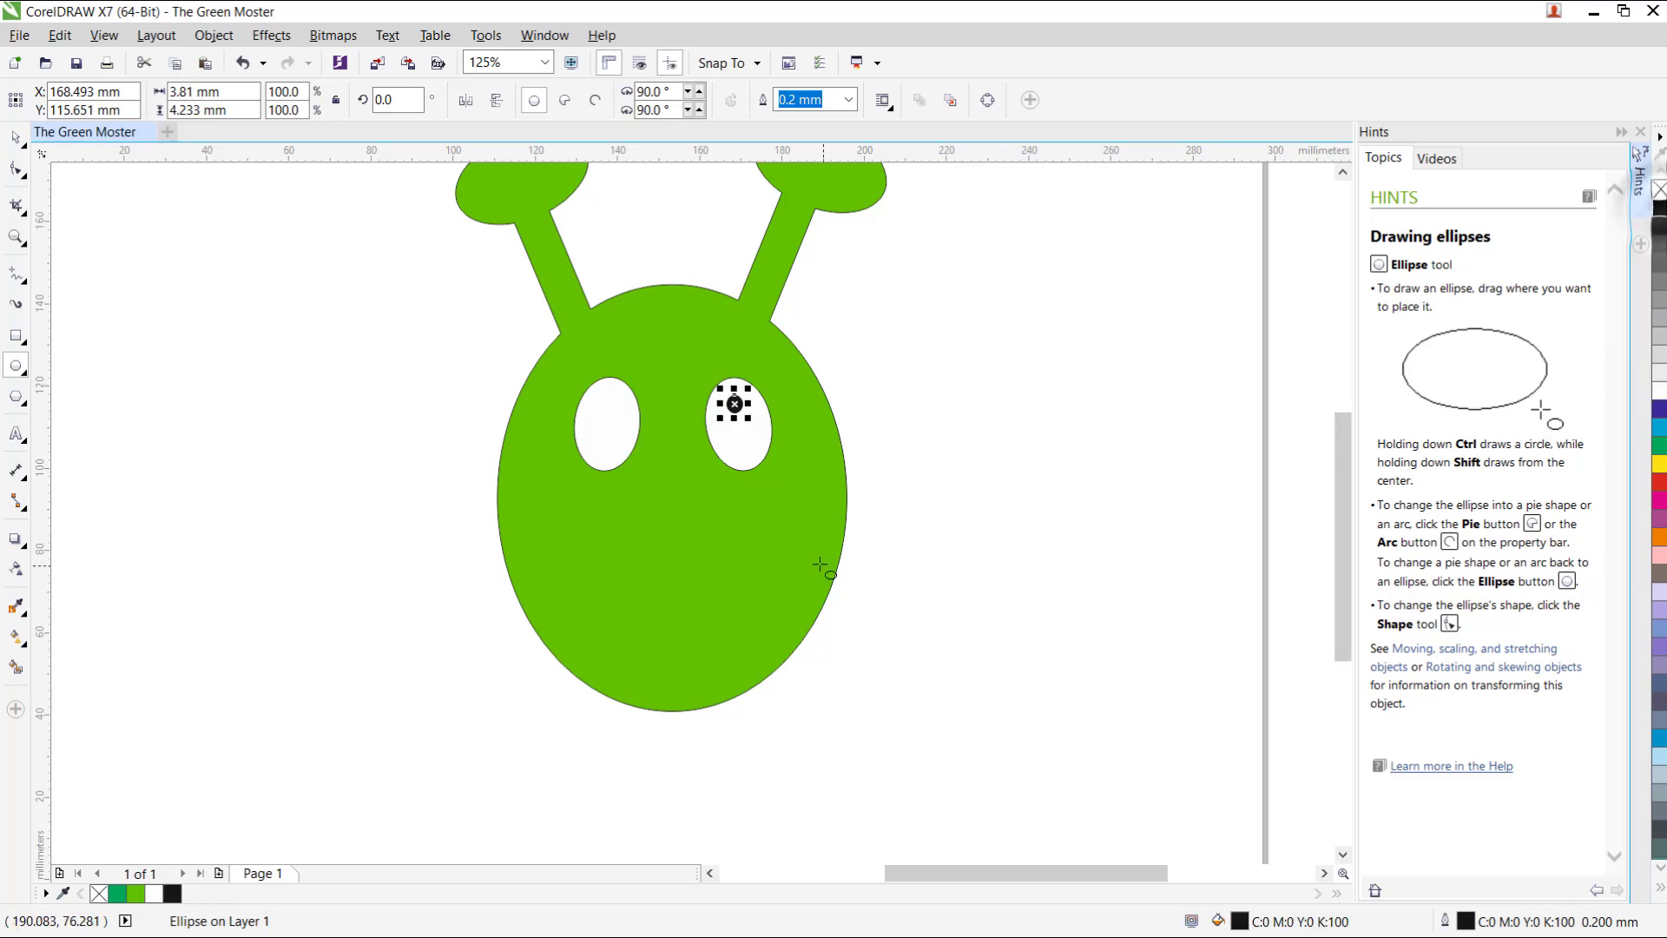
{"action": "left_click", "coordinate": [986, 525]}
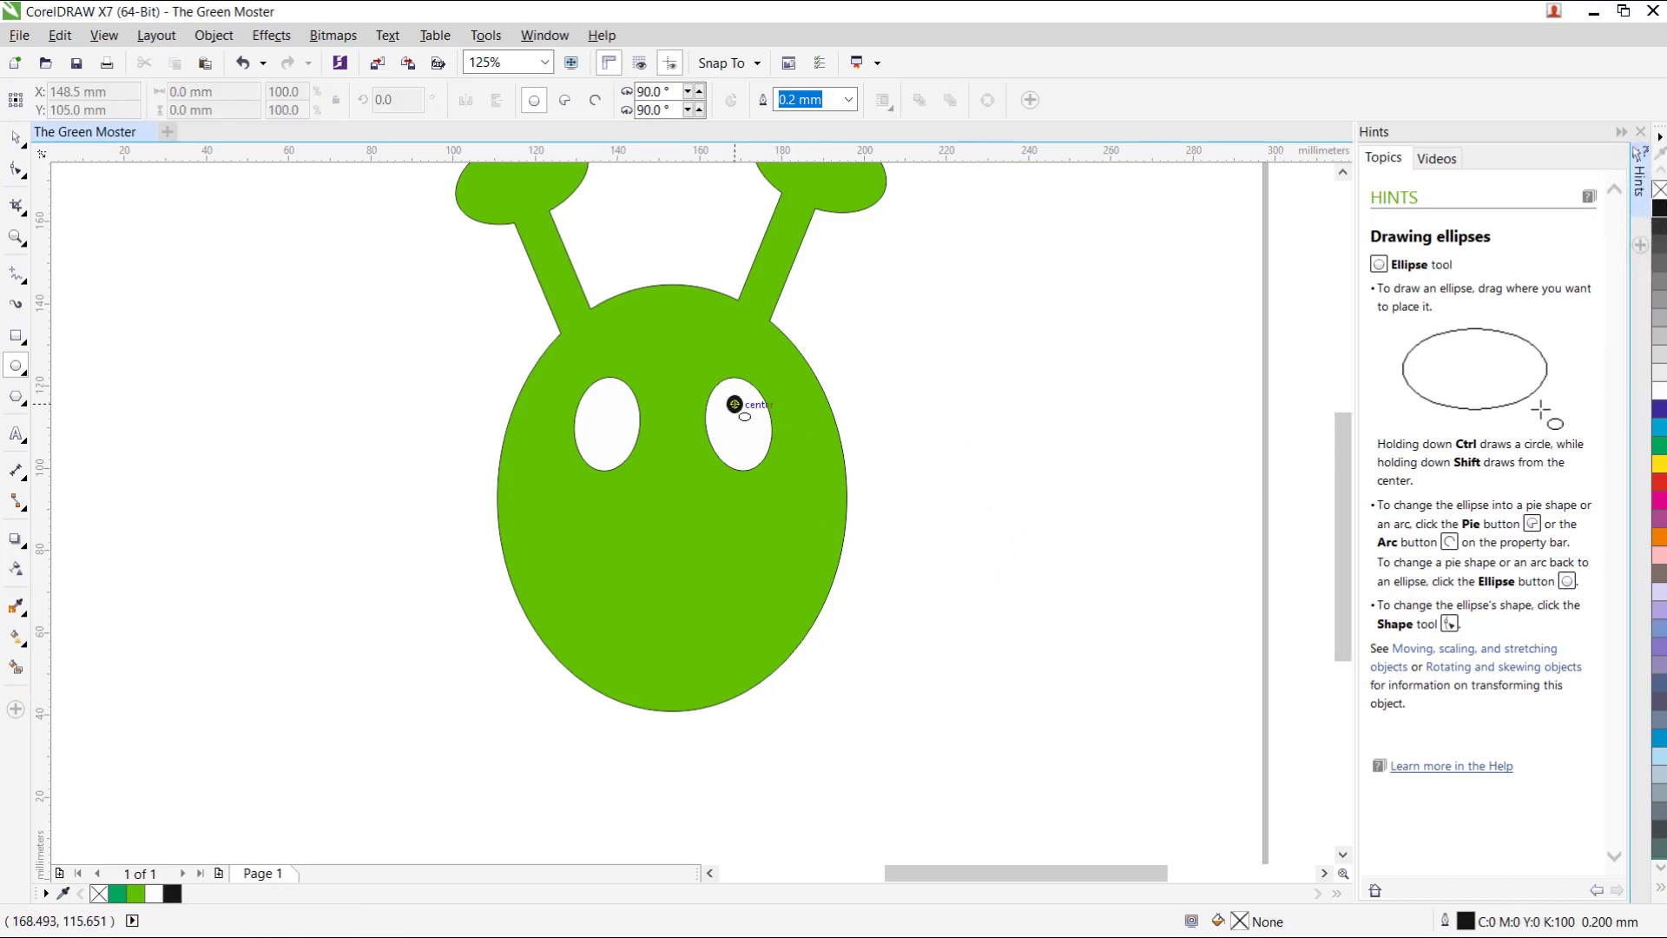
Copy the black pupil horizontally into the upper part of the left eye
{"action": "left_click", "coordinate": [16, 137]}
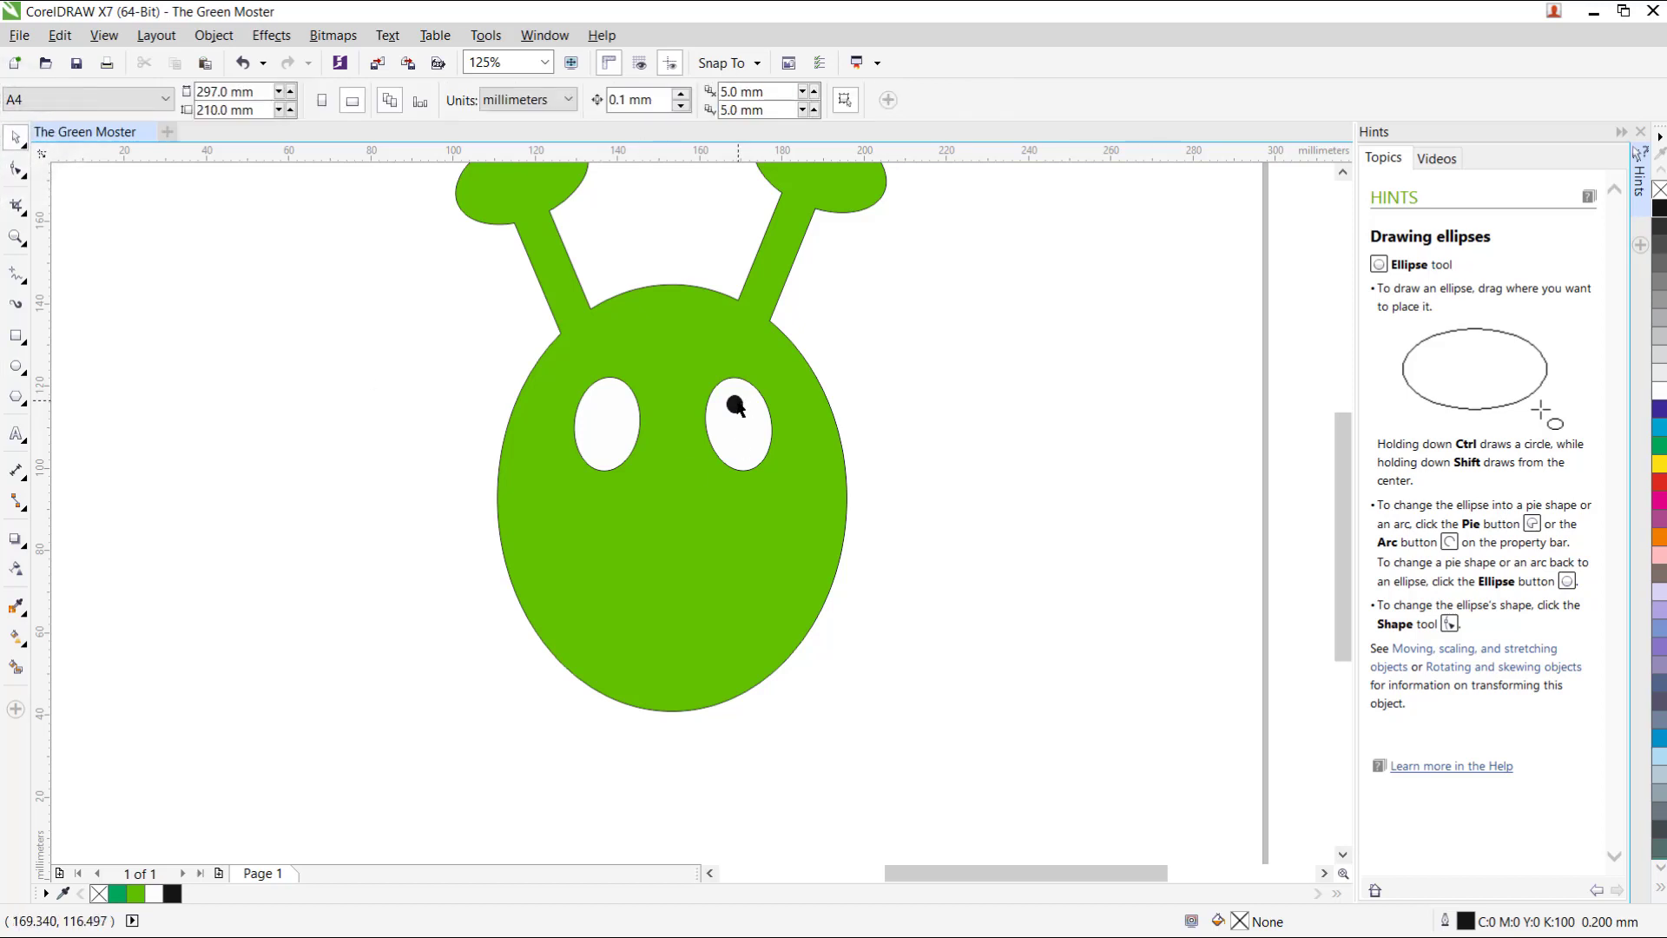
{"action": "left_click", "coordinate": [734, 403]}
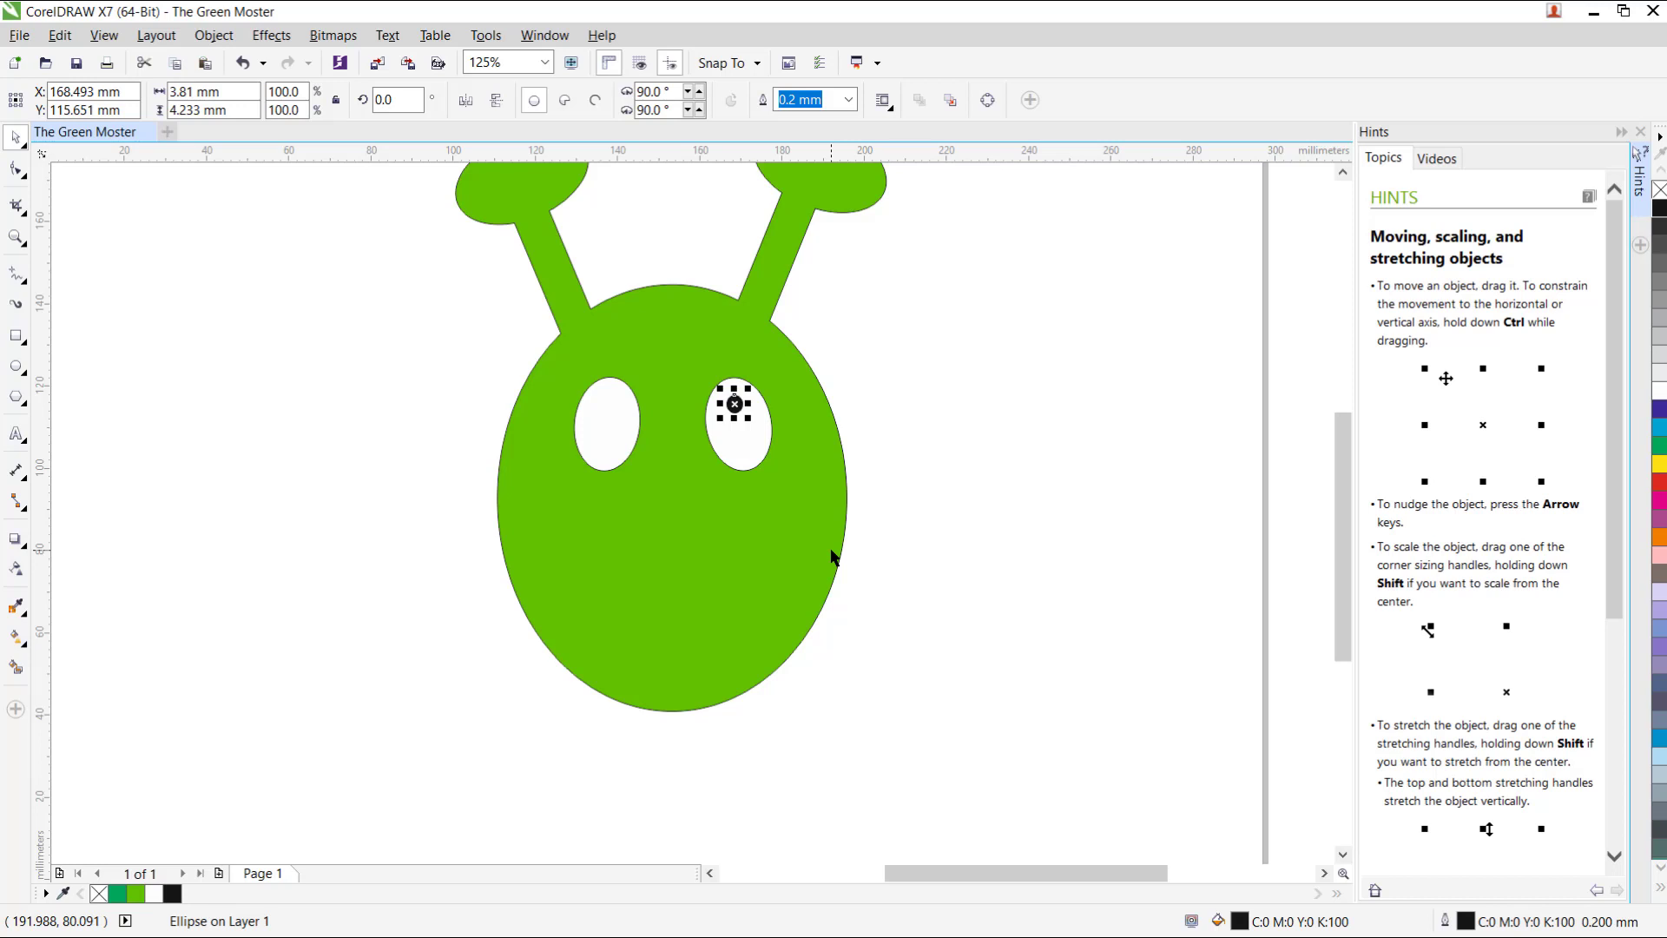
{"action": "left_click_drag", "start_coordinate": [735, 401], "coordinate": [609, 397]}
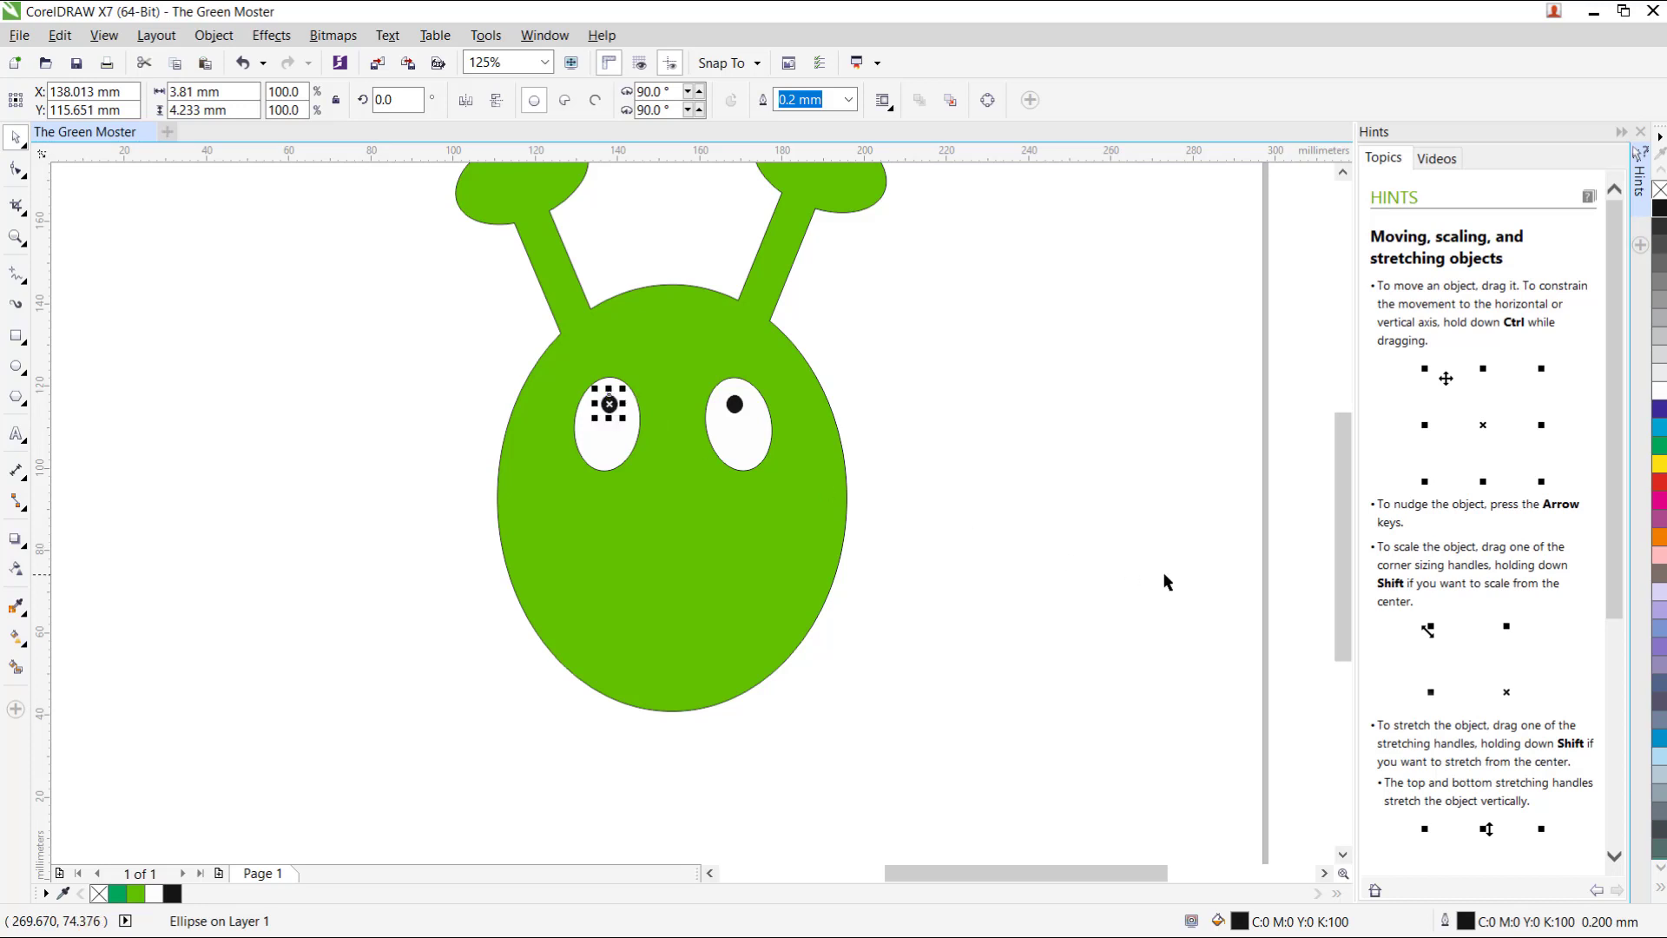
{"action": "left_click", "coordinate": [1049, 564]}
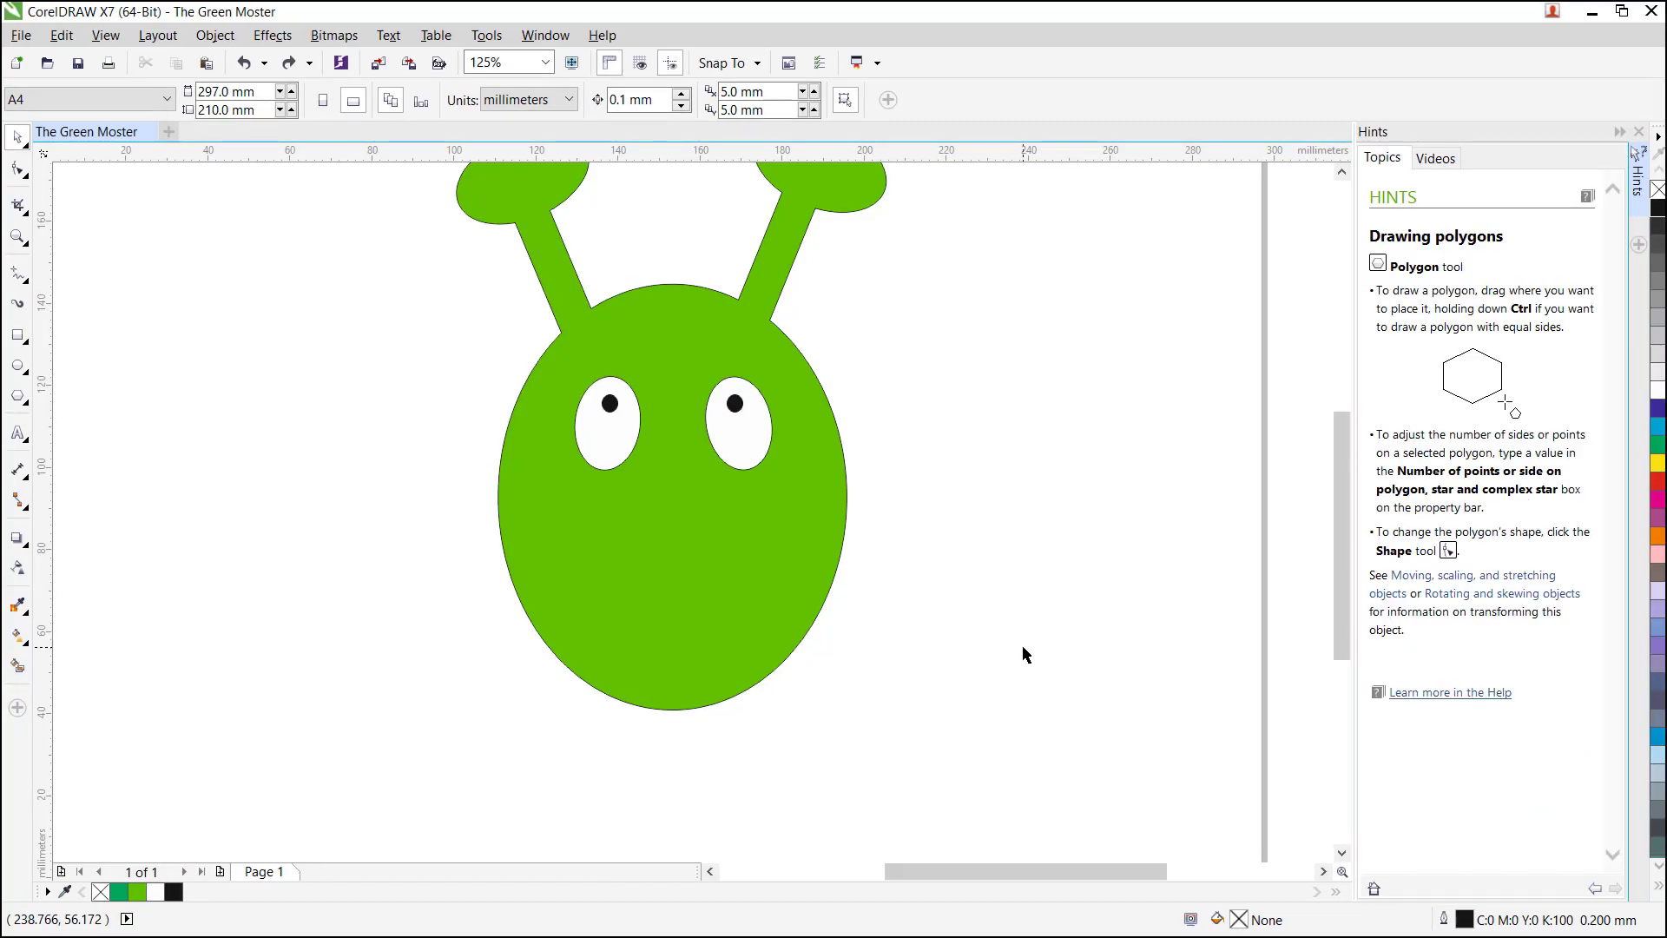
Draw an ellipse about 22.6 by 7.6 mm below the eyes as a nose and fill it with a light pink shade of magenta
{"action": "left_click", "coordinate": [17, 365]}
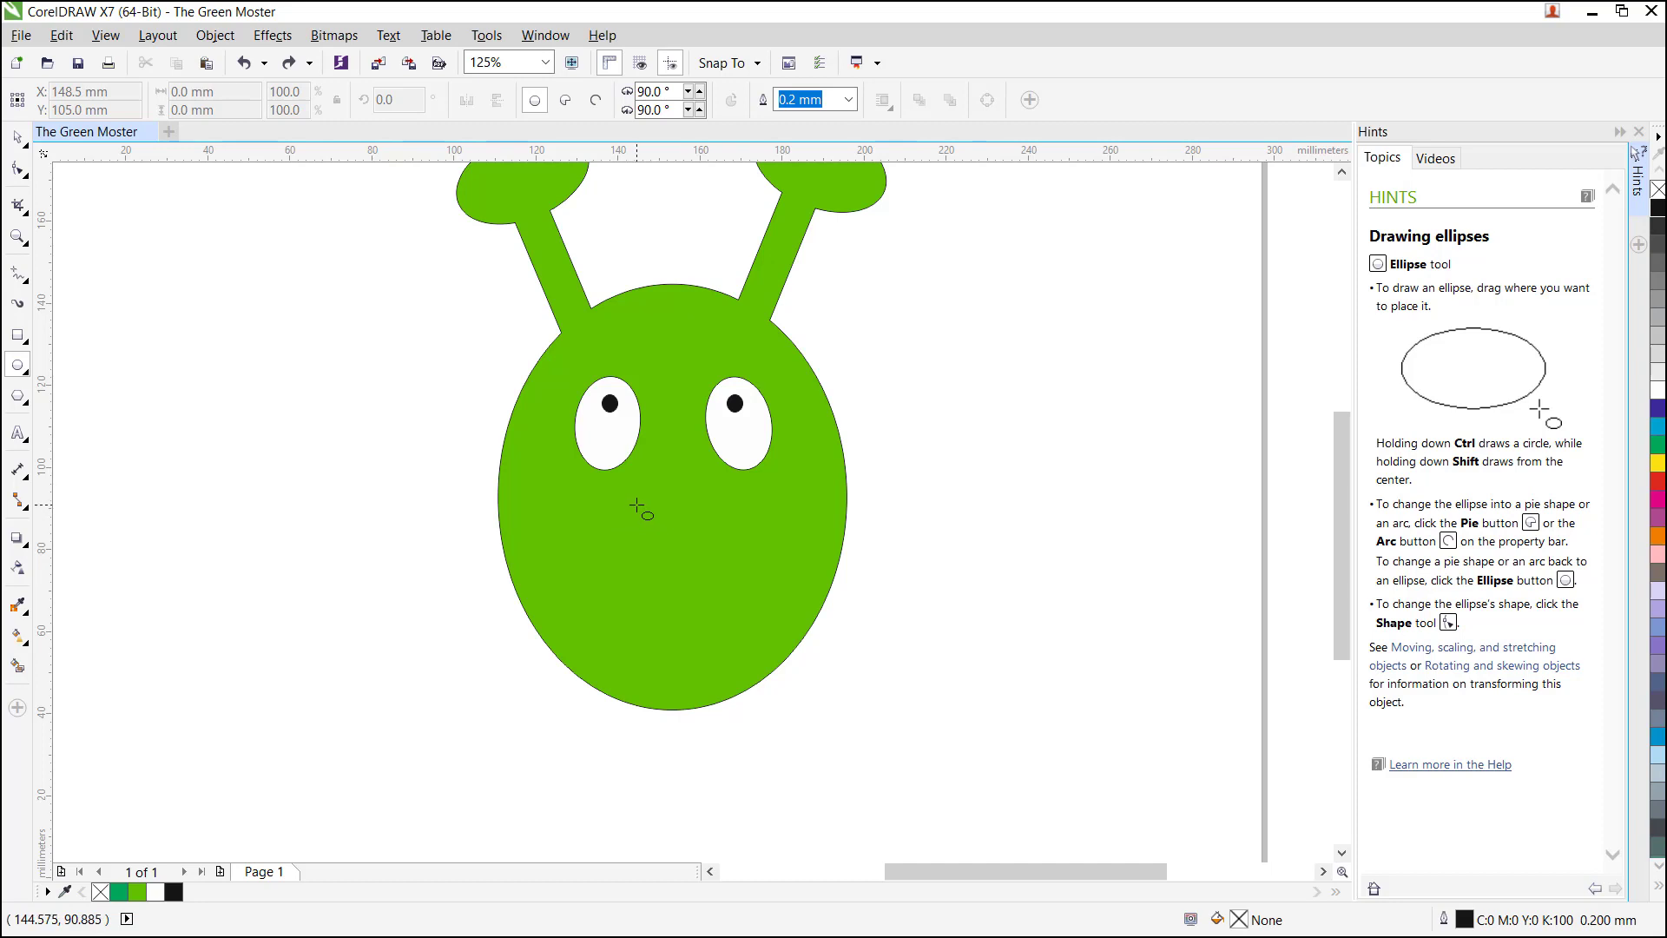
{"action": "left_click_drag", "start_coordinate": [636, 505], "coordinate": [730, 535]}
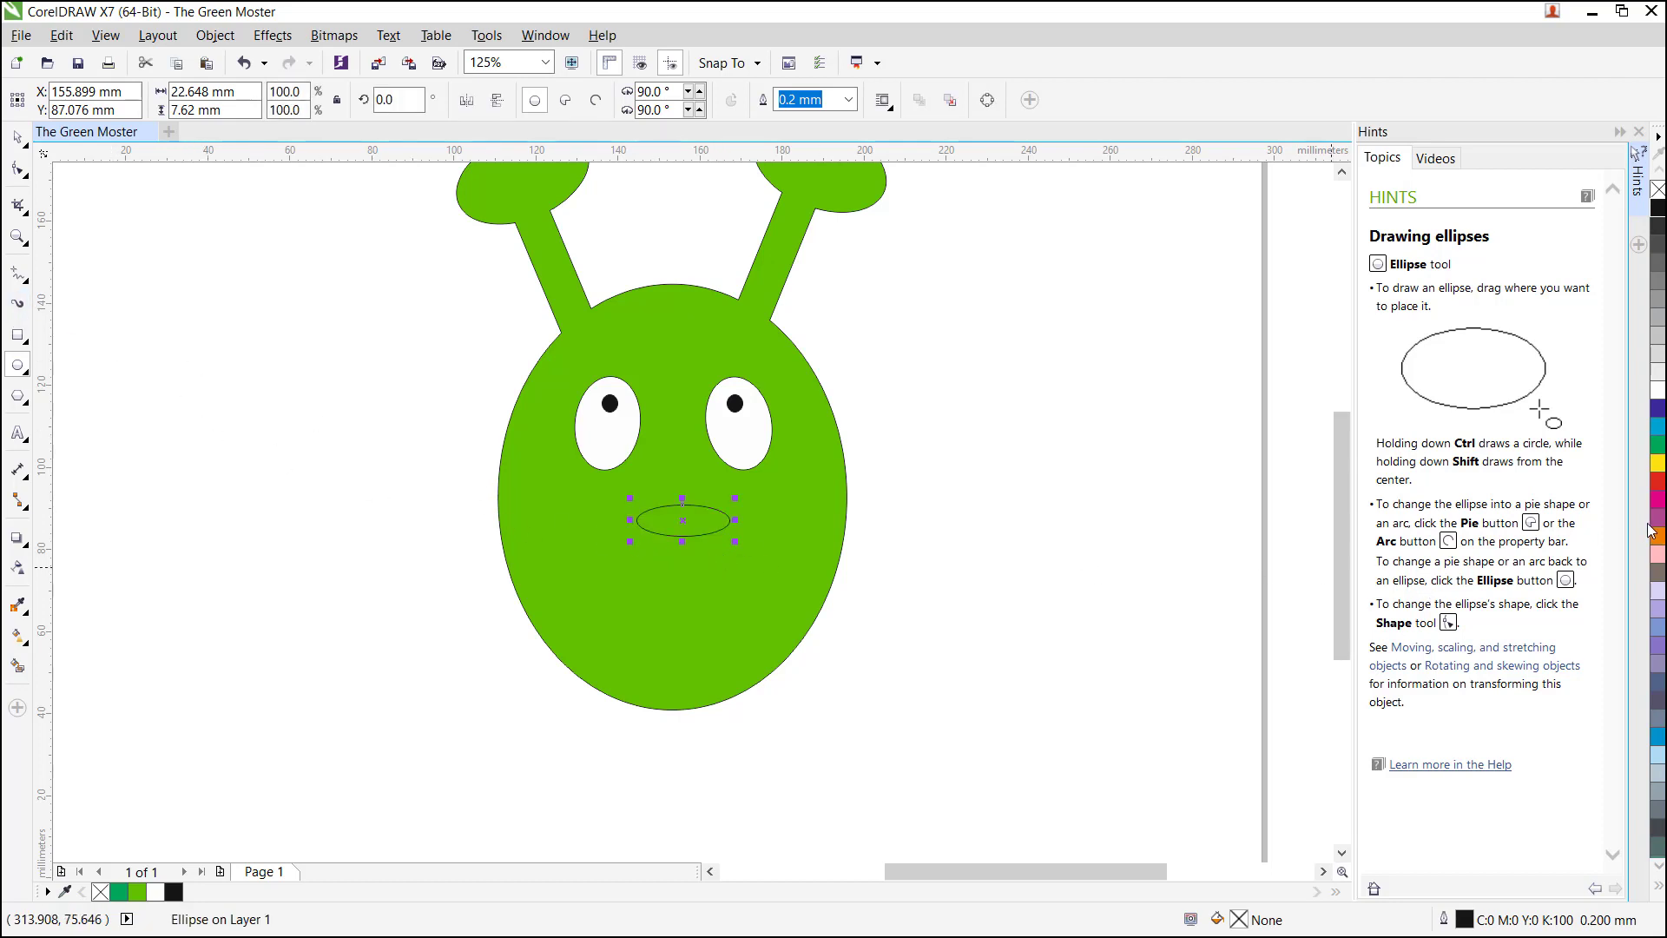
{"action": "left_click", "coordinate": [1658, 480]}
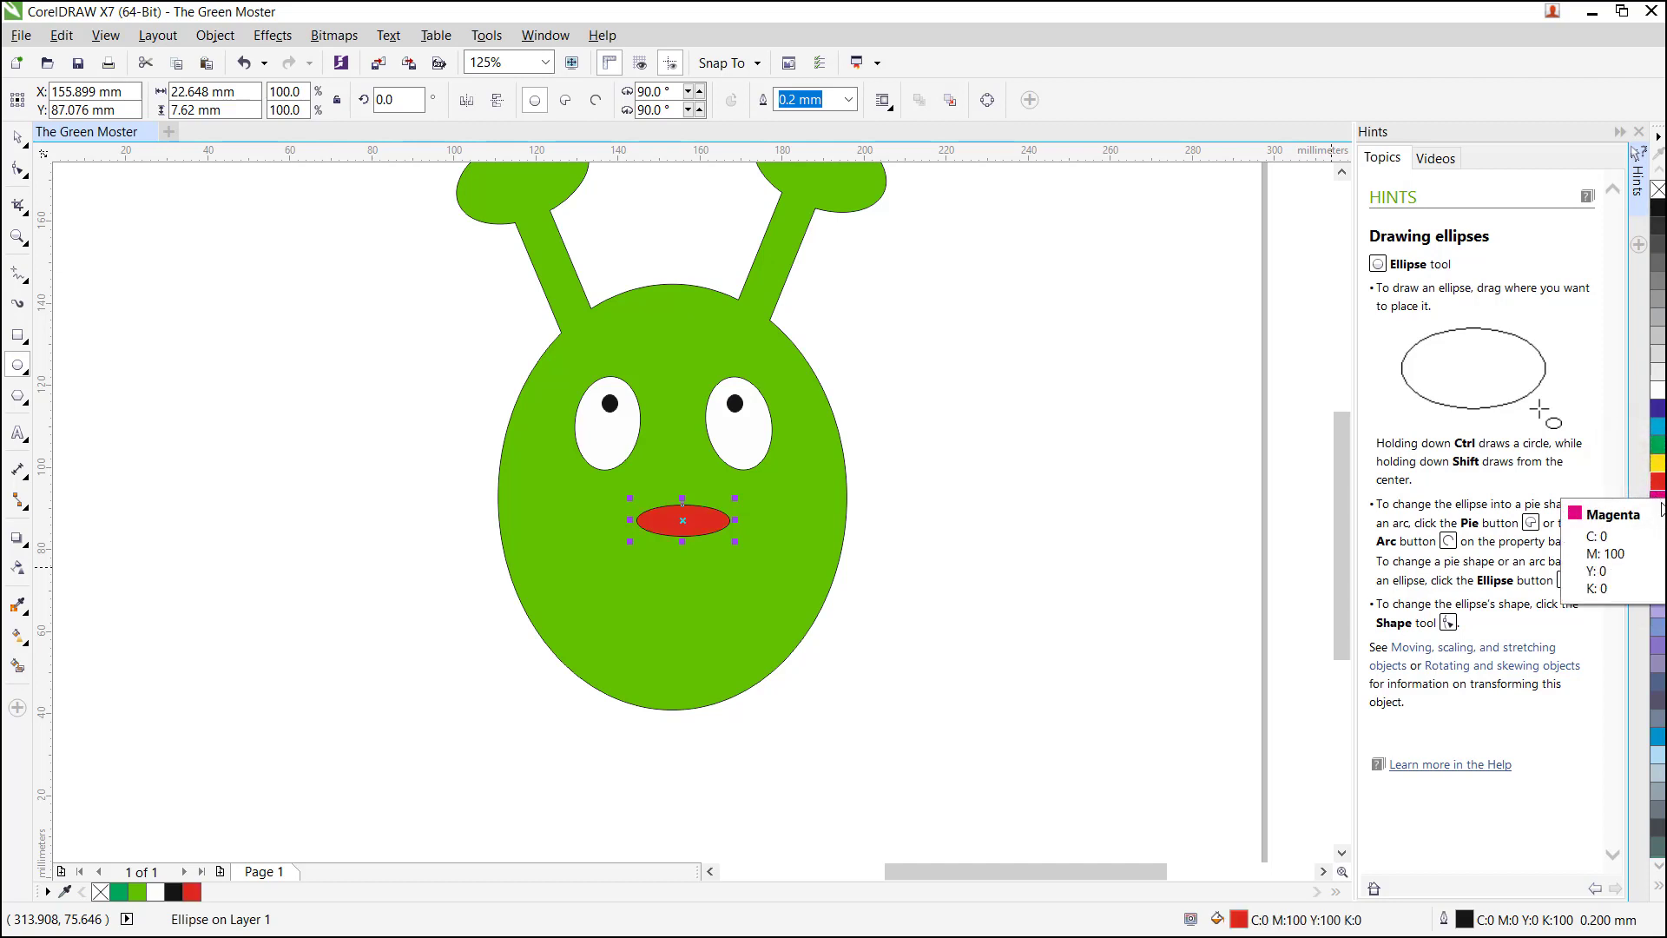
{"action": "left_click", "coordinate": [1658, 499]}
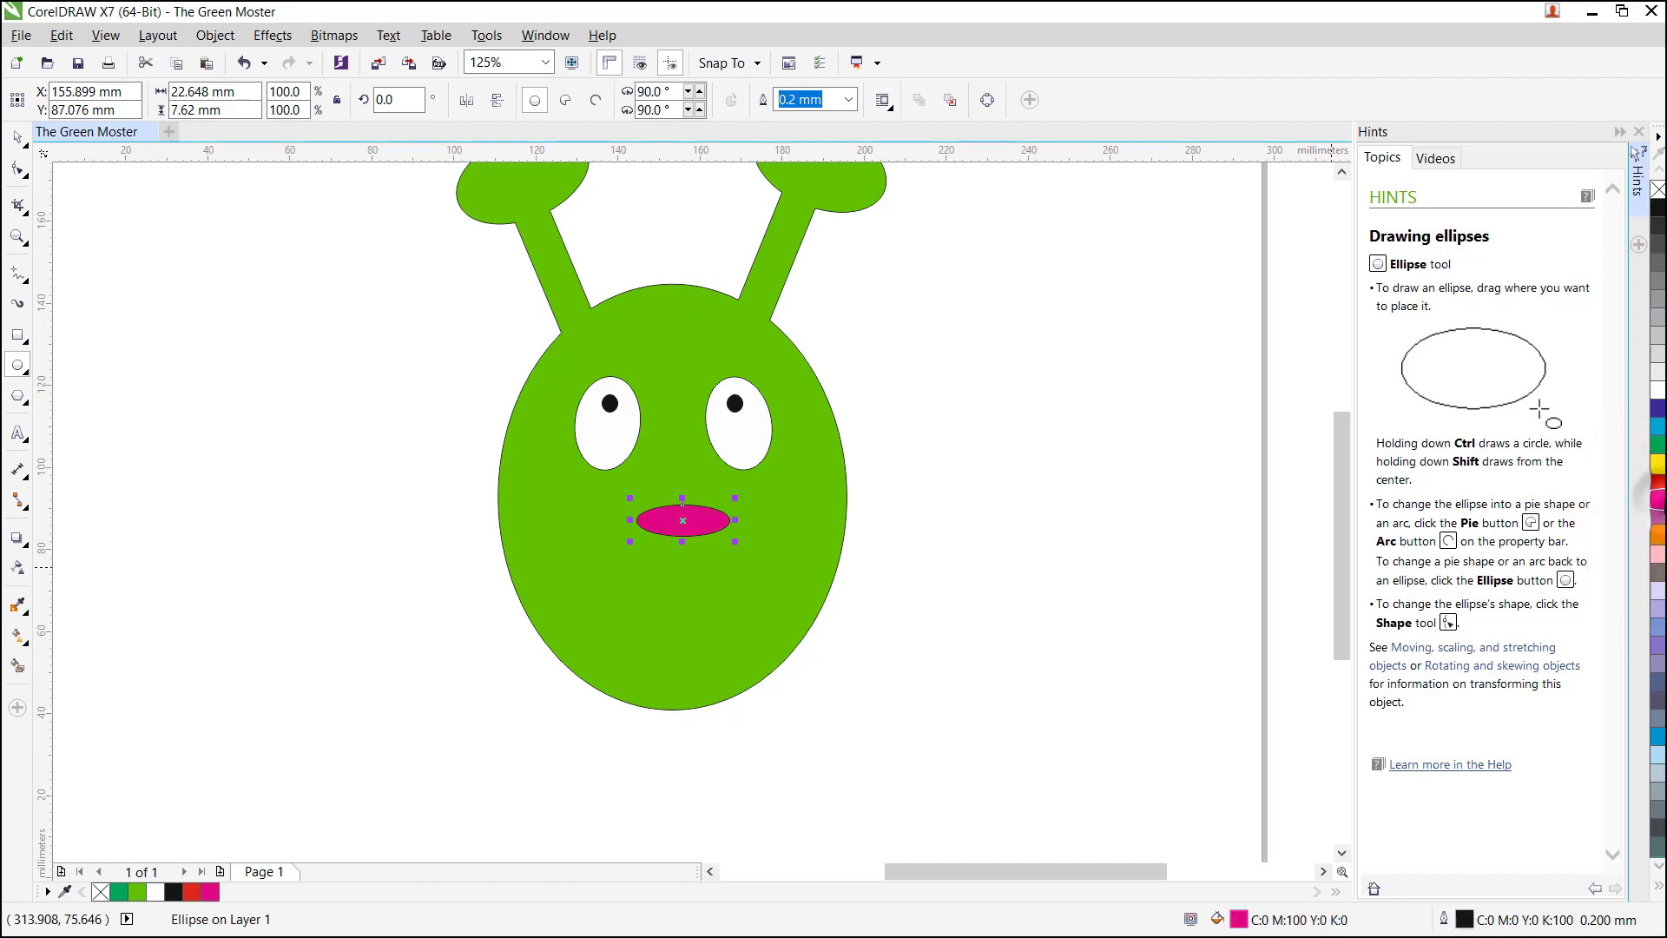
{"action": "left_click", "coordinate": [1660, 502]}
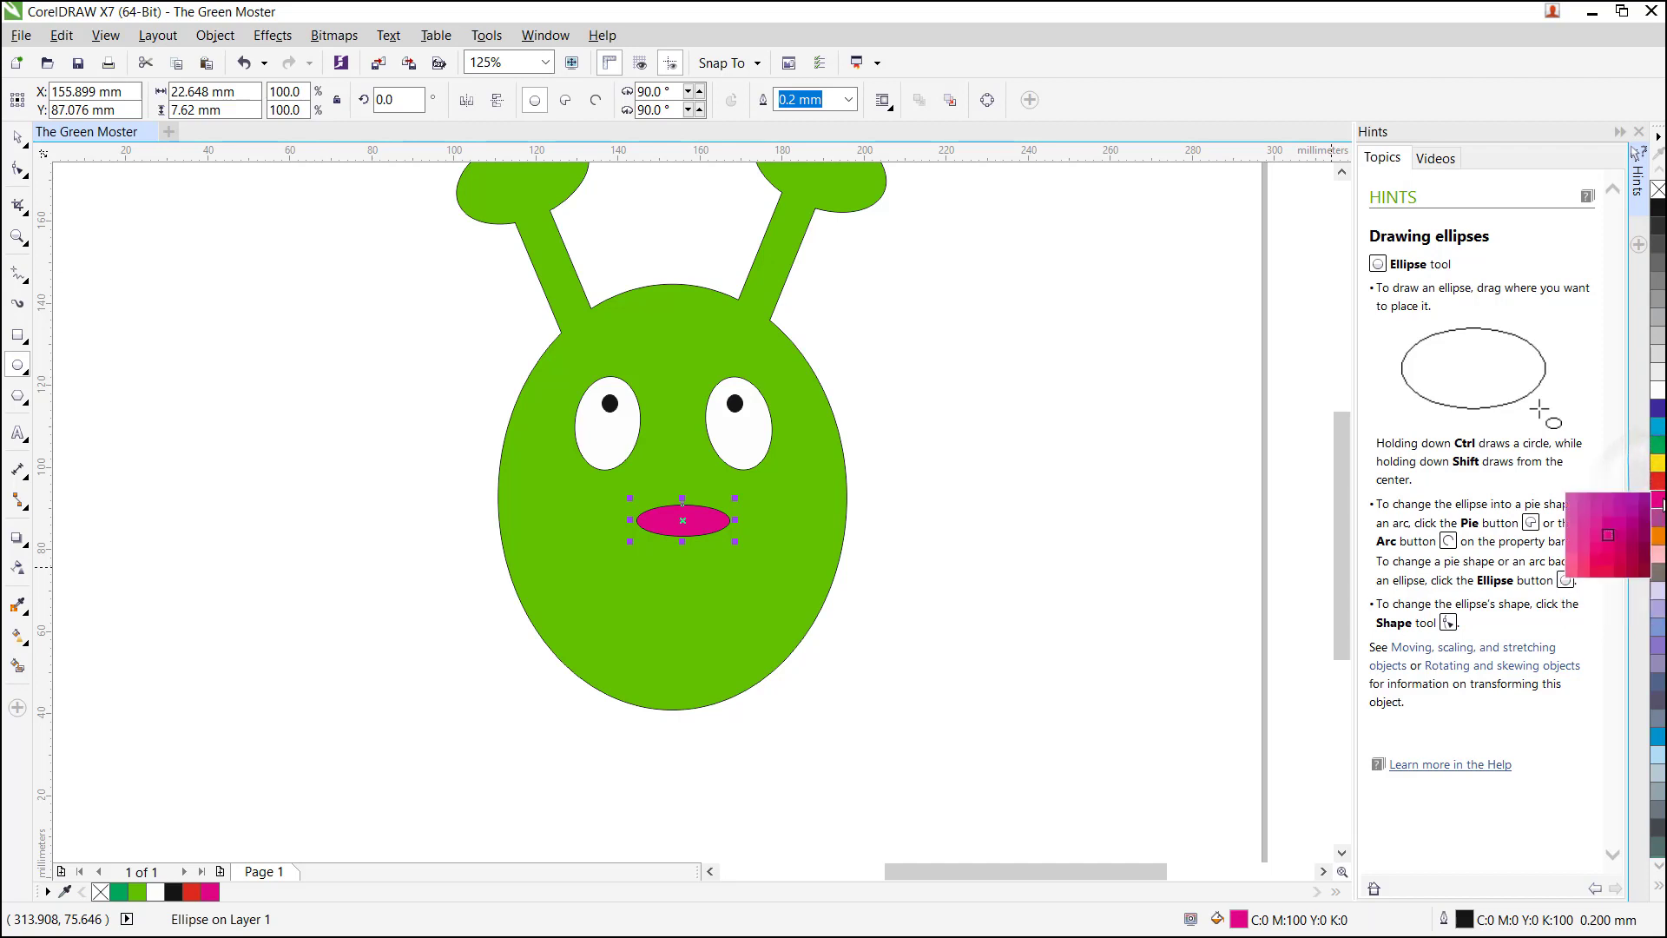
{"action": "left_click", "coordinate": [1573, 566]}
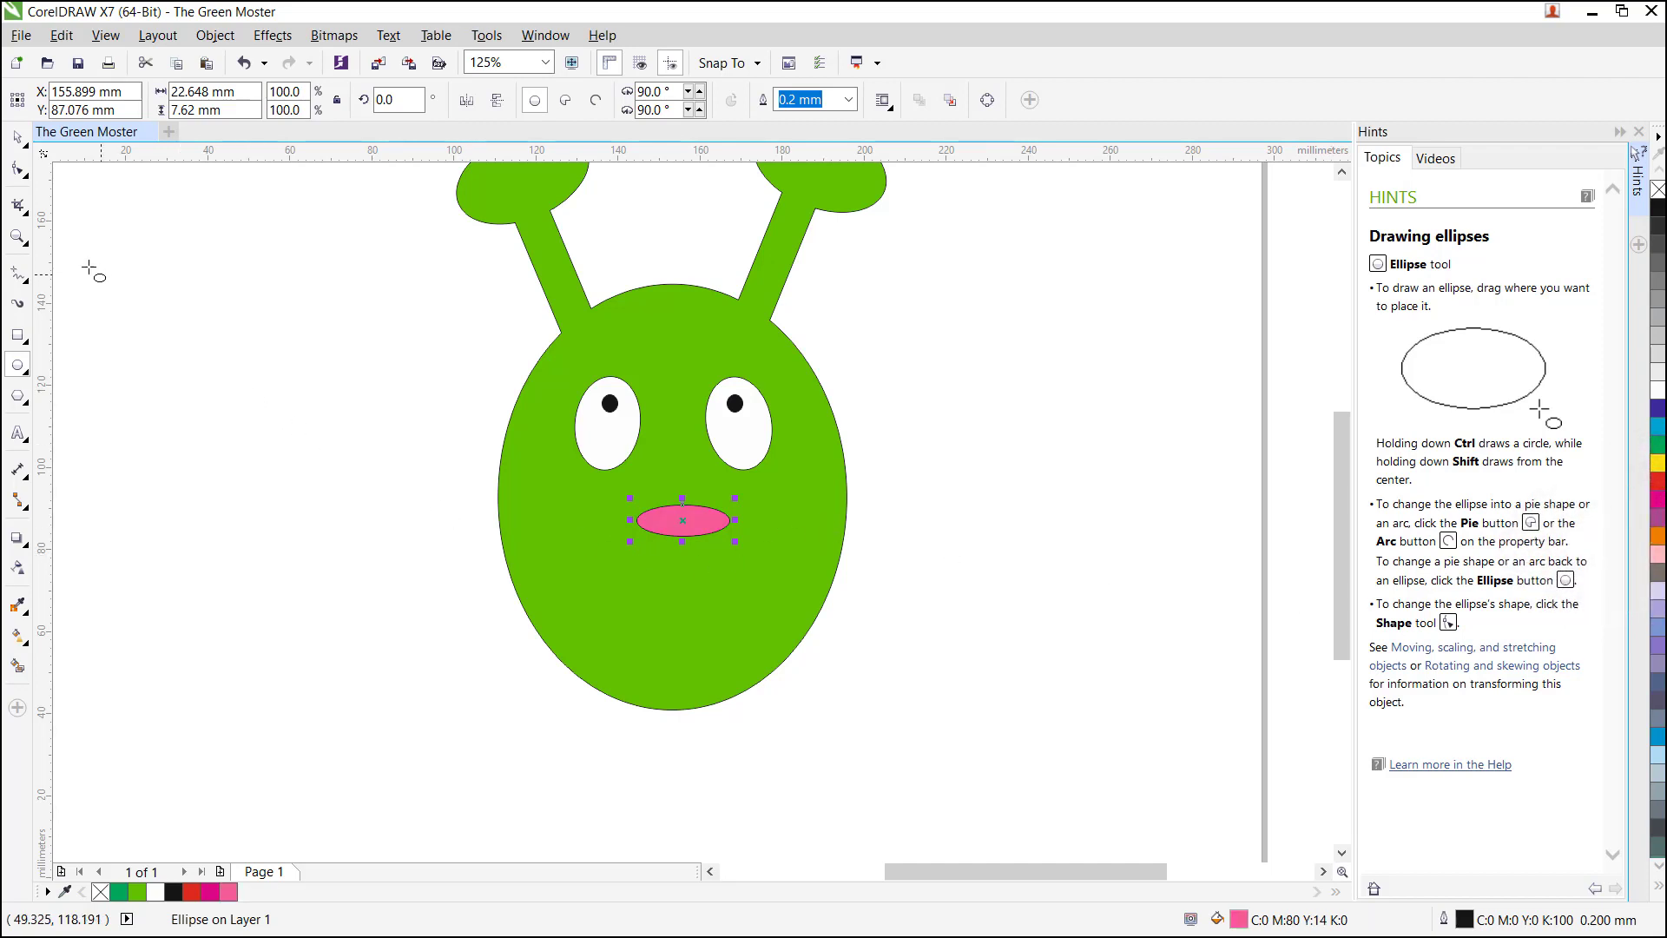
Center the pink nose below the eyes, enlarge it to about 29.8 by 10 mm and rotate it slightly clockwise
{"action": "left_click", "coordinate": [17, 138]}
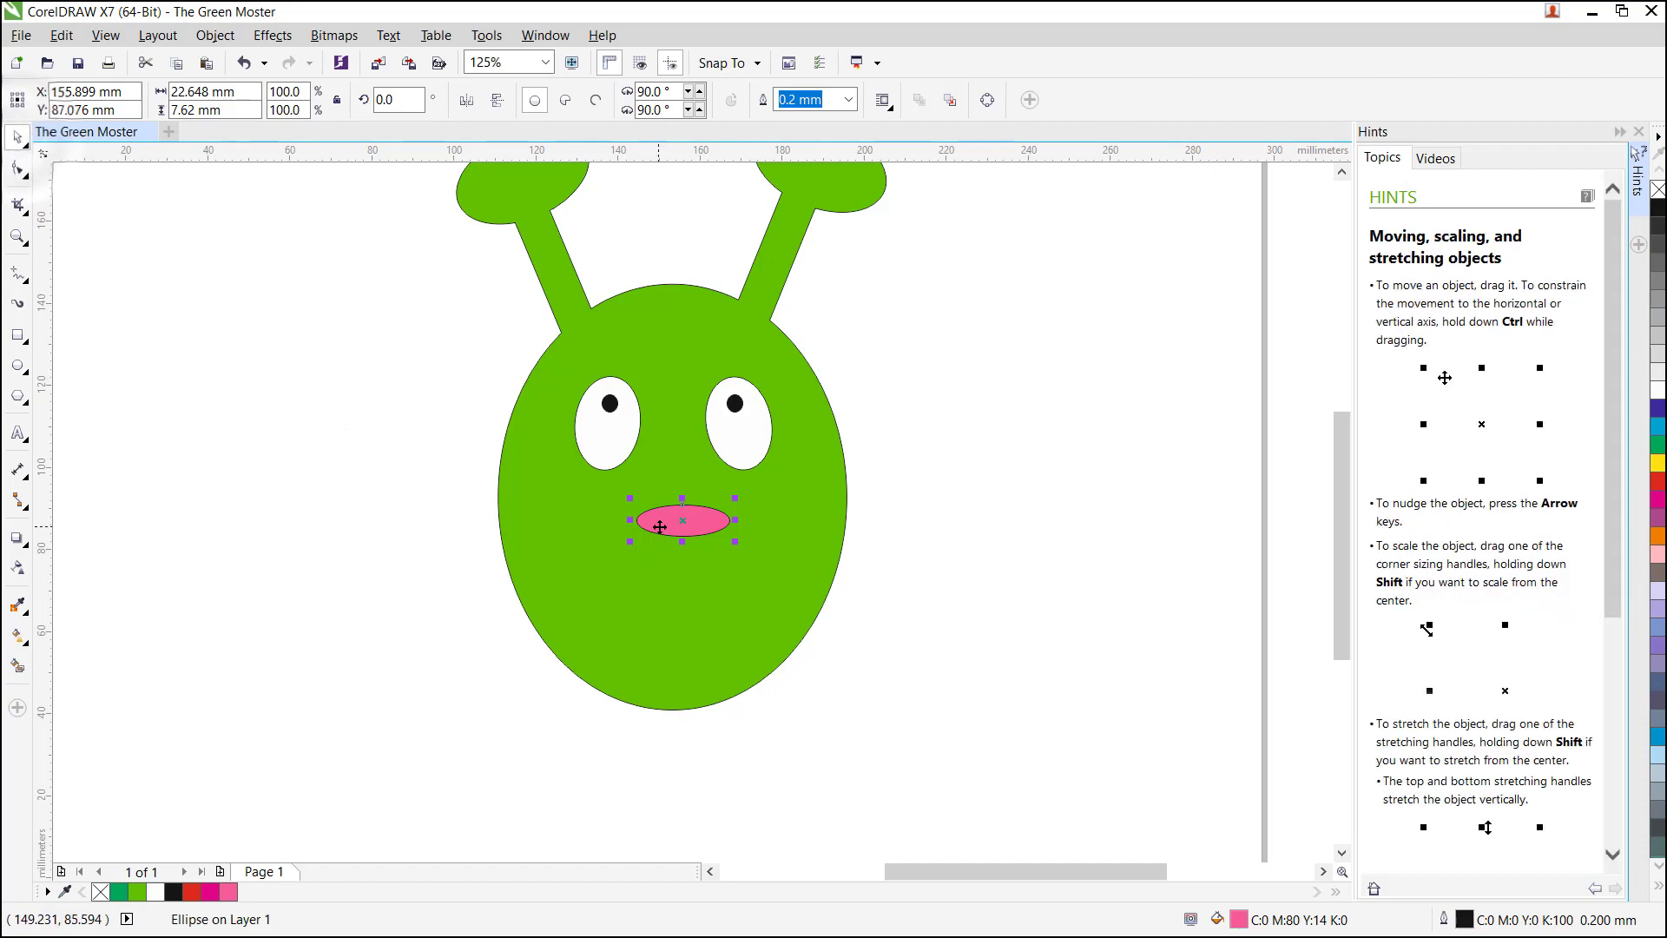
{"action": "mouse_move", "coordinate": [660, 527]}
{"action": "left_mouse_down"}
{"action": "mouse_move", "coordinate": [644, 521]}
{"action": "mouse_move", "coordinate": [744, 550]}
{"action": "mouse_move", "coordinate": [638, 514]}
{"action": "mouse_move", "coordinate": [670, 517]}
{"action": "left_mouse_up"}
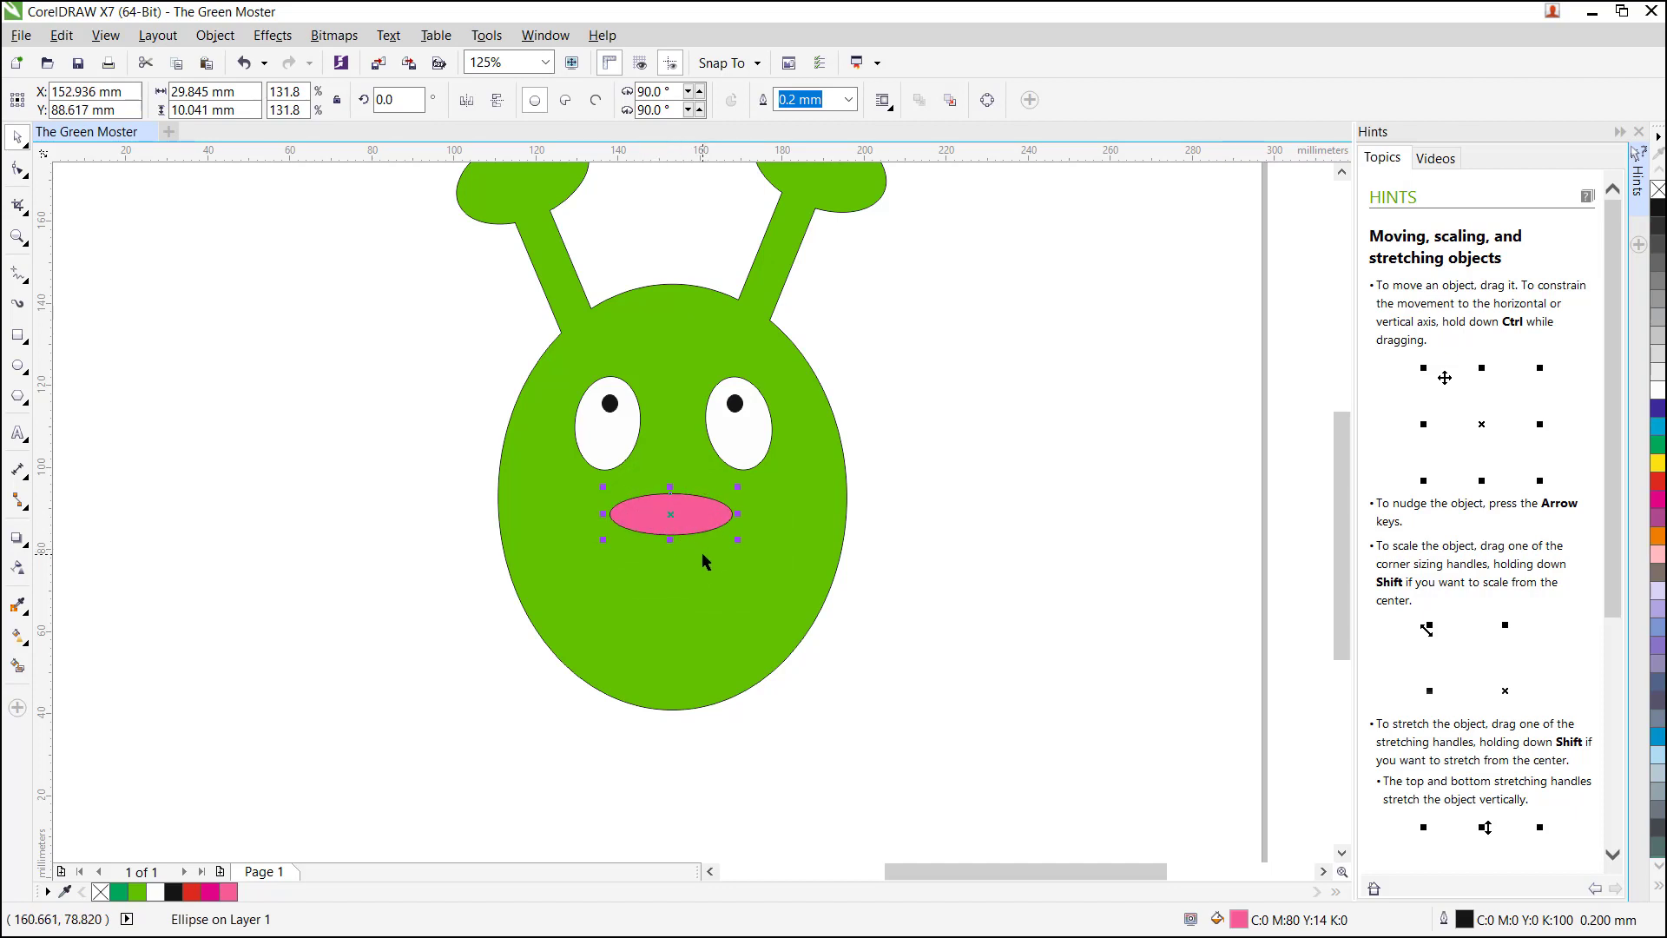
{"action": "left_click", "coordinate": [703, 514]}
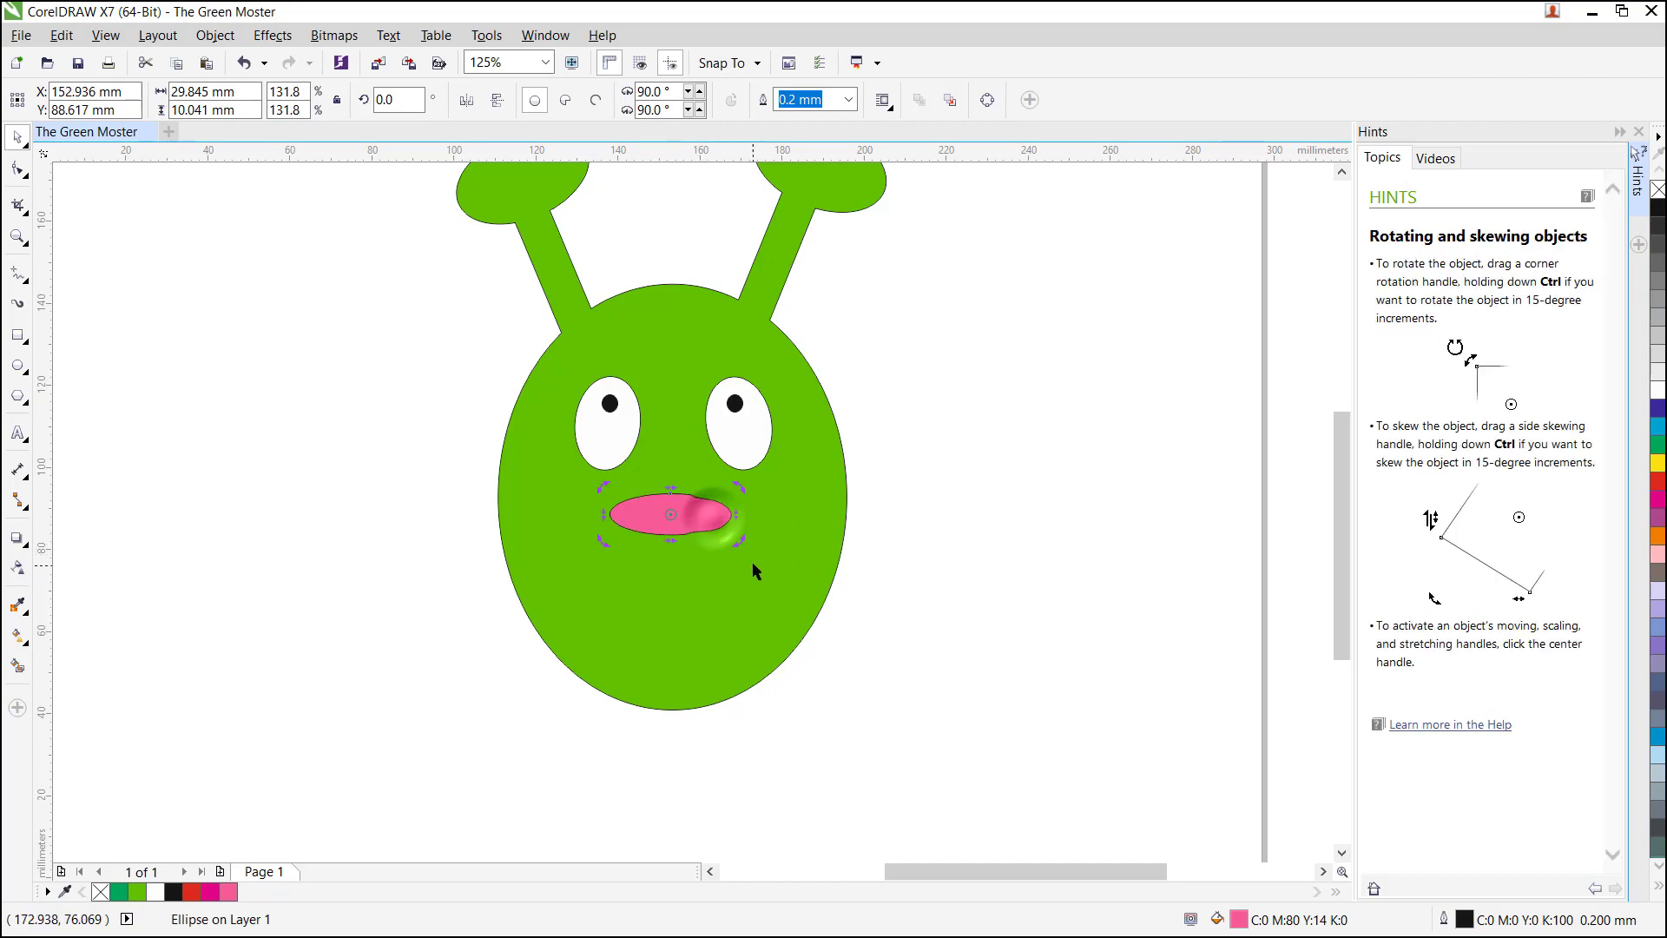
{"action": "mouse_move", "coordinate": [743, 544]}
{"action": "left_mouse_down"}
{"action": "mouse_move", "coordinate": [733, 555]}
{"action": "mouse_move", "coordinate": [745, 543]}
{"action": "left_mouse_up"}
{"action": "left_click", "coordinate": [991, 584]}
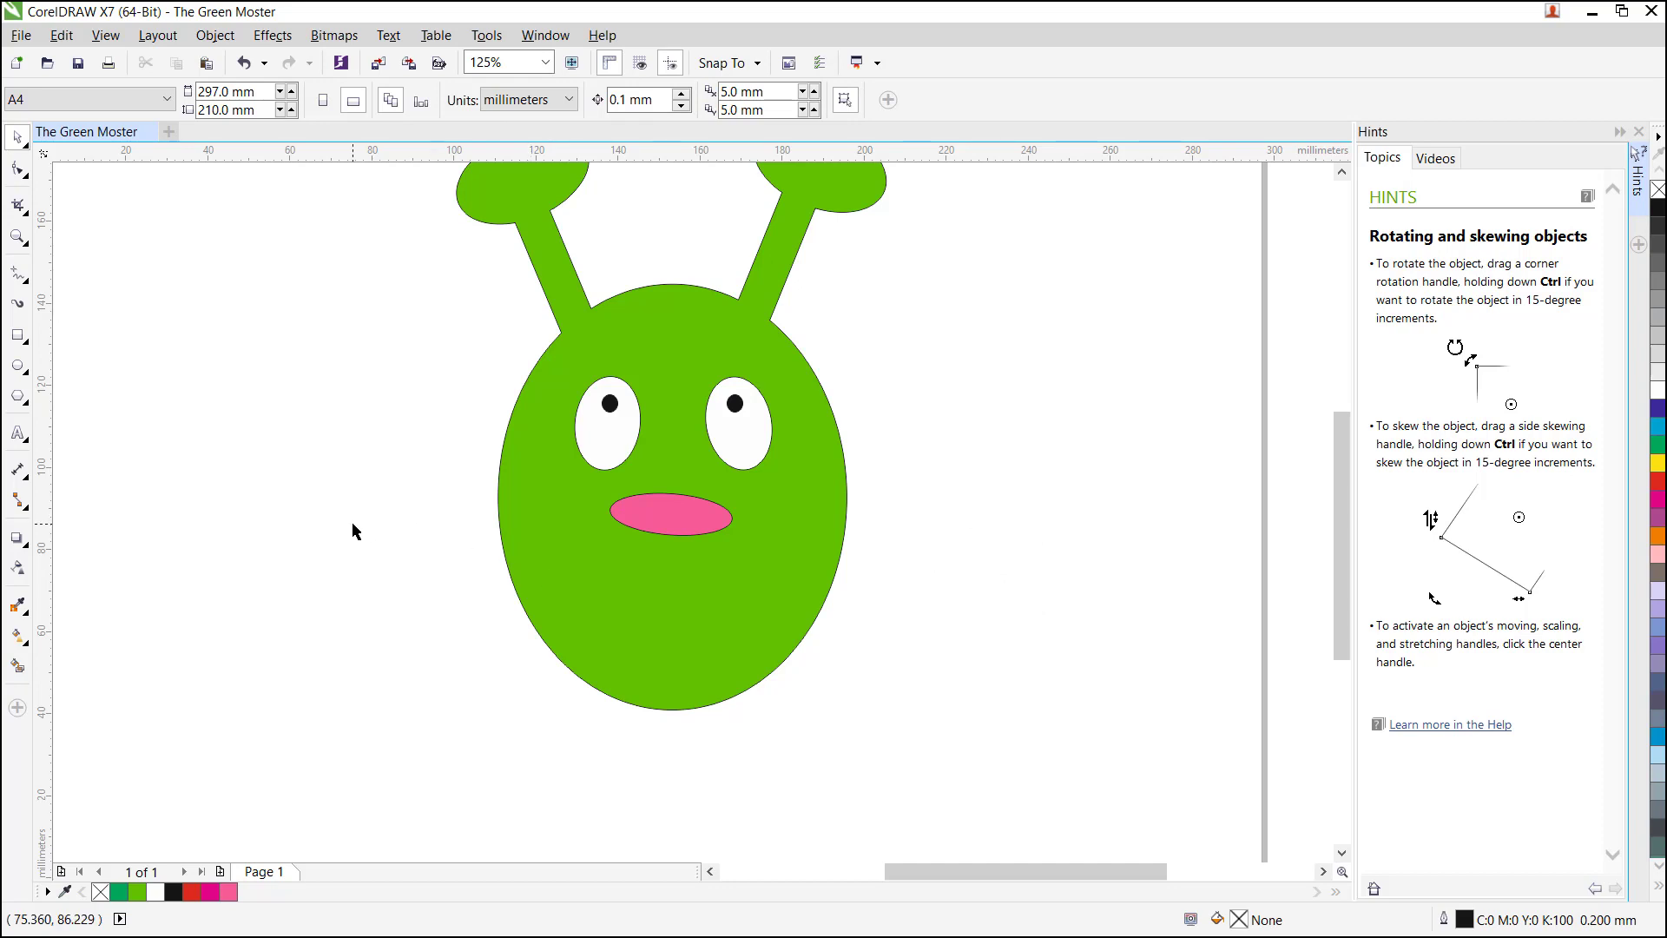
Draw an ellipse about 8 by 10.6 mm on the right cheek and fill it orange
{"action": "left_click", "coordinate": [18, 368]}
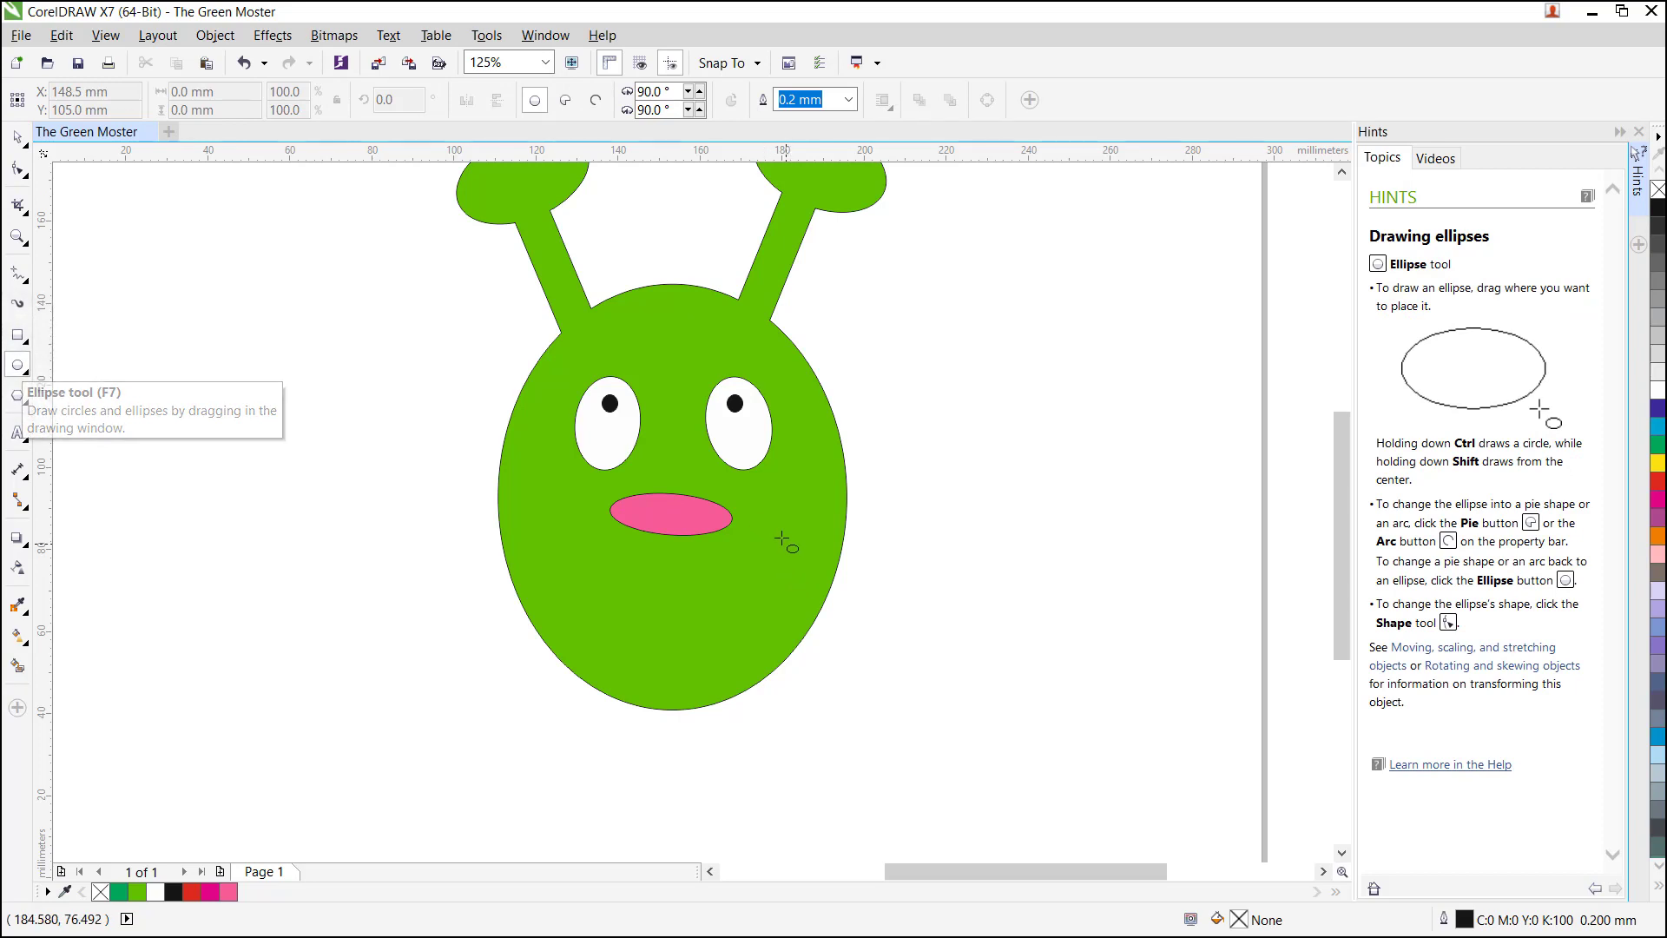
{"action": "left_click_drag", "start_coordinate": [788, 512], "coordinate": [819, 552]}
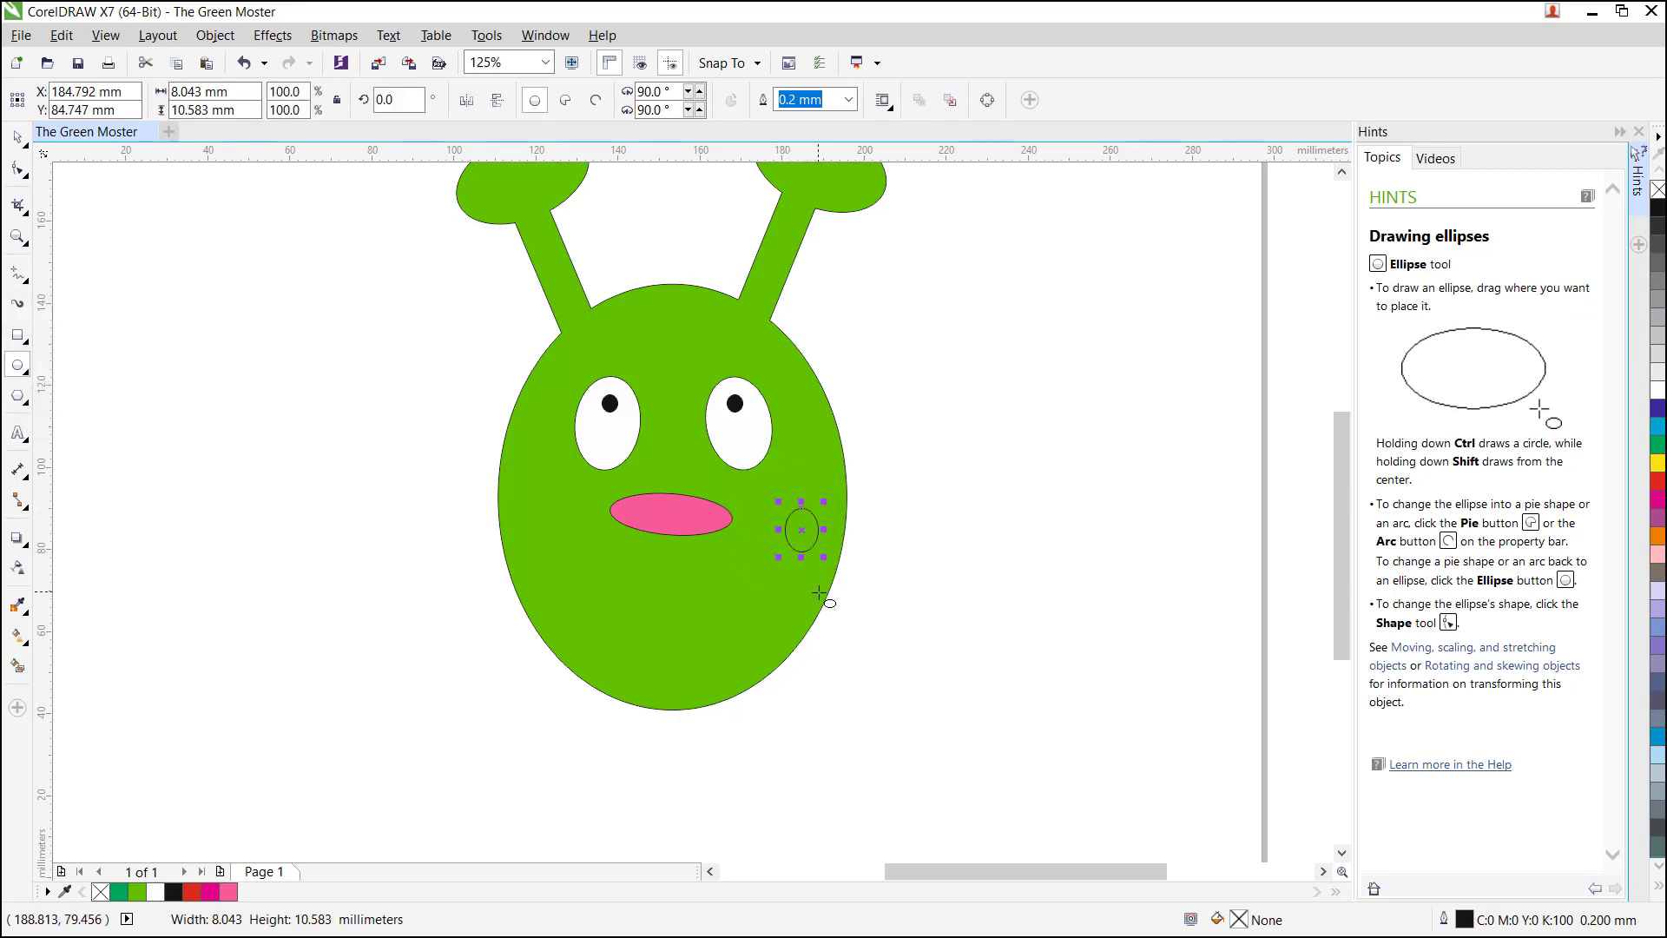
{"action": "left_click", "coordinate": [1656, 538]}
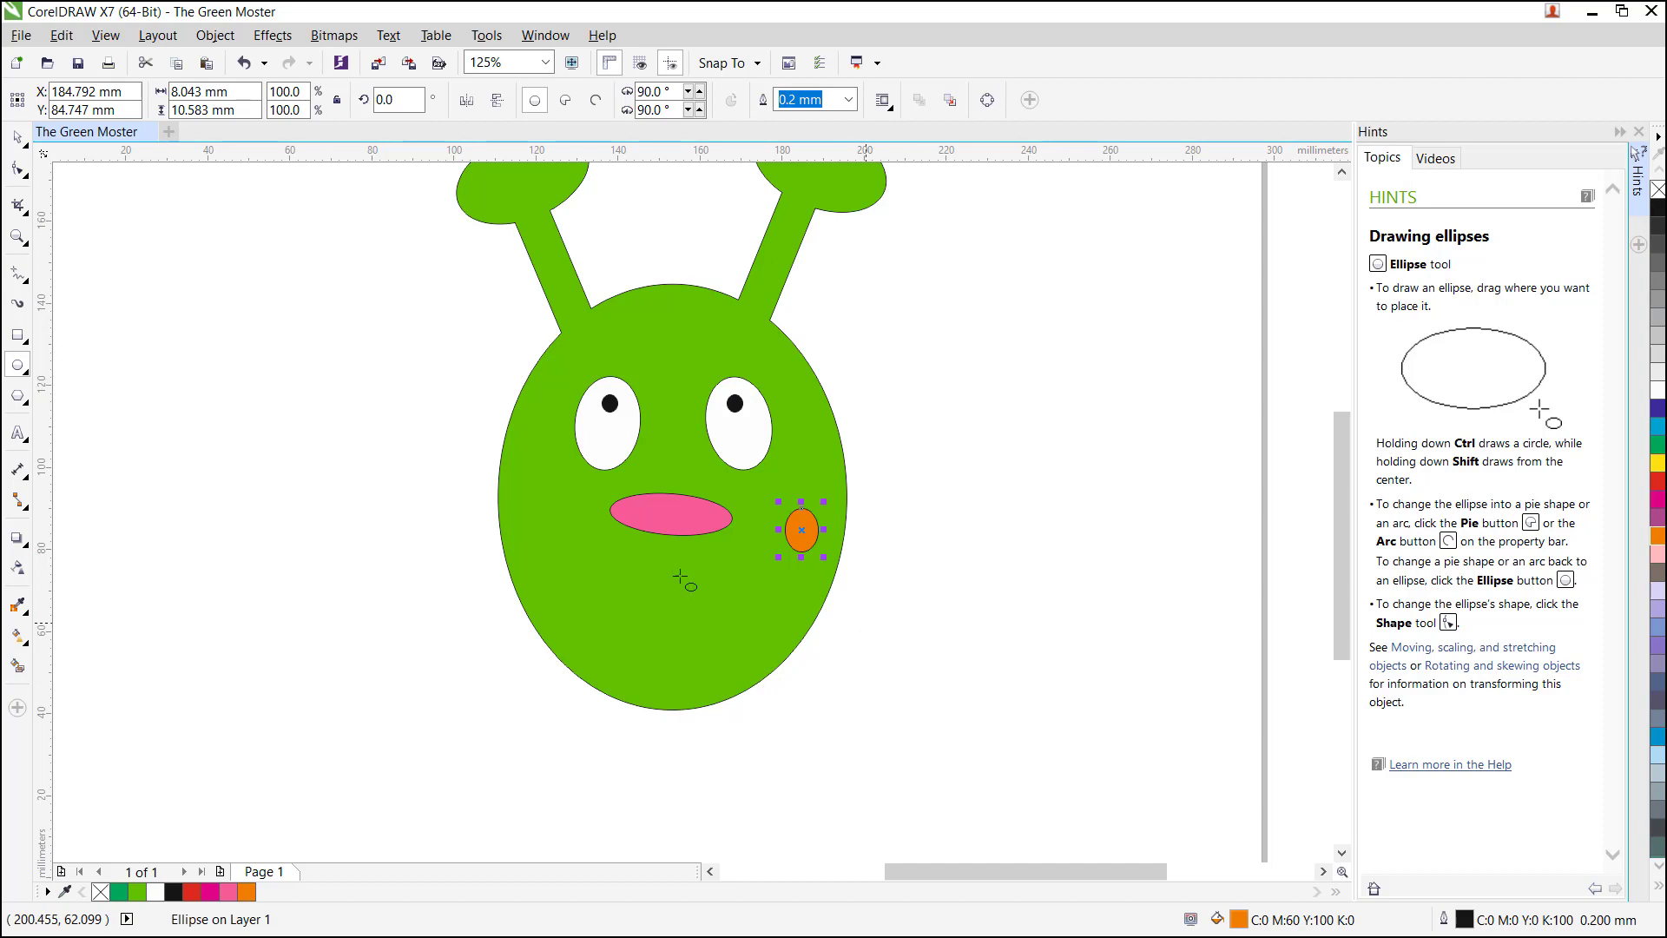
Copy the orange cheek spot to the left side of the face, slightly higher than the right one
{"action": "left_click", "coordinate": [17, 137]}
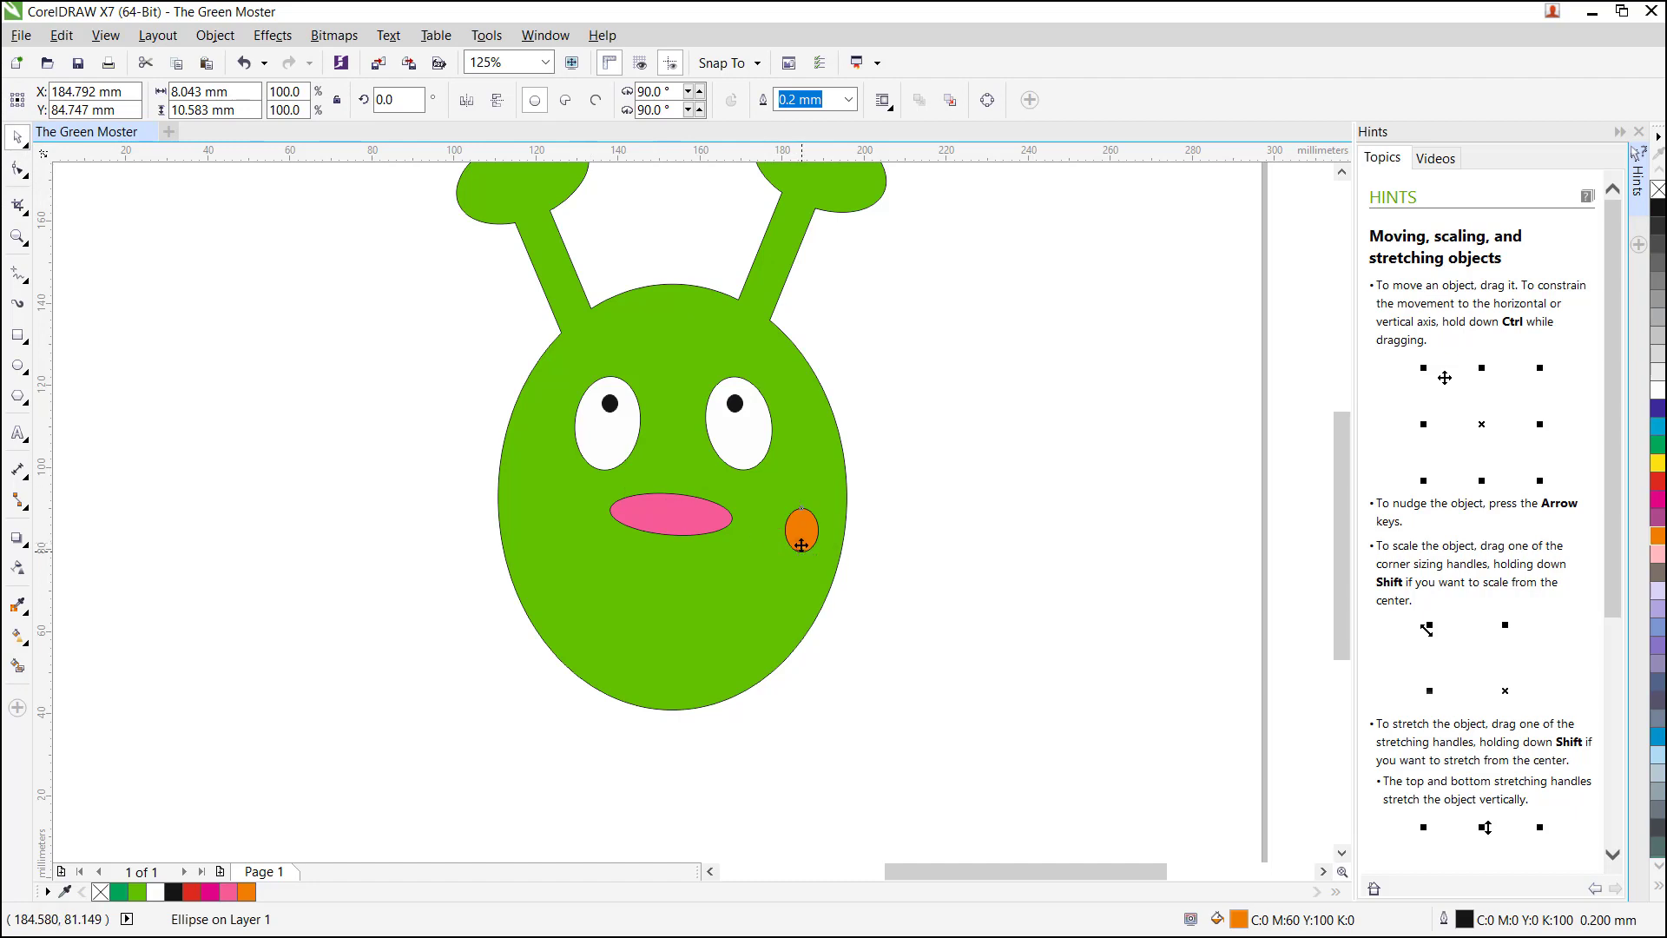
{"action": "left_click_drag", "start_coordinate": [797, 535], "coordinate": [538, 529]}
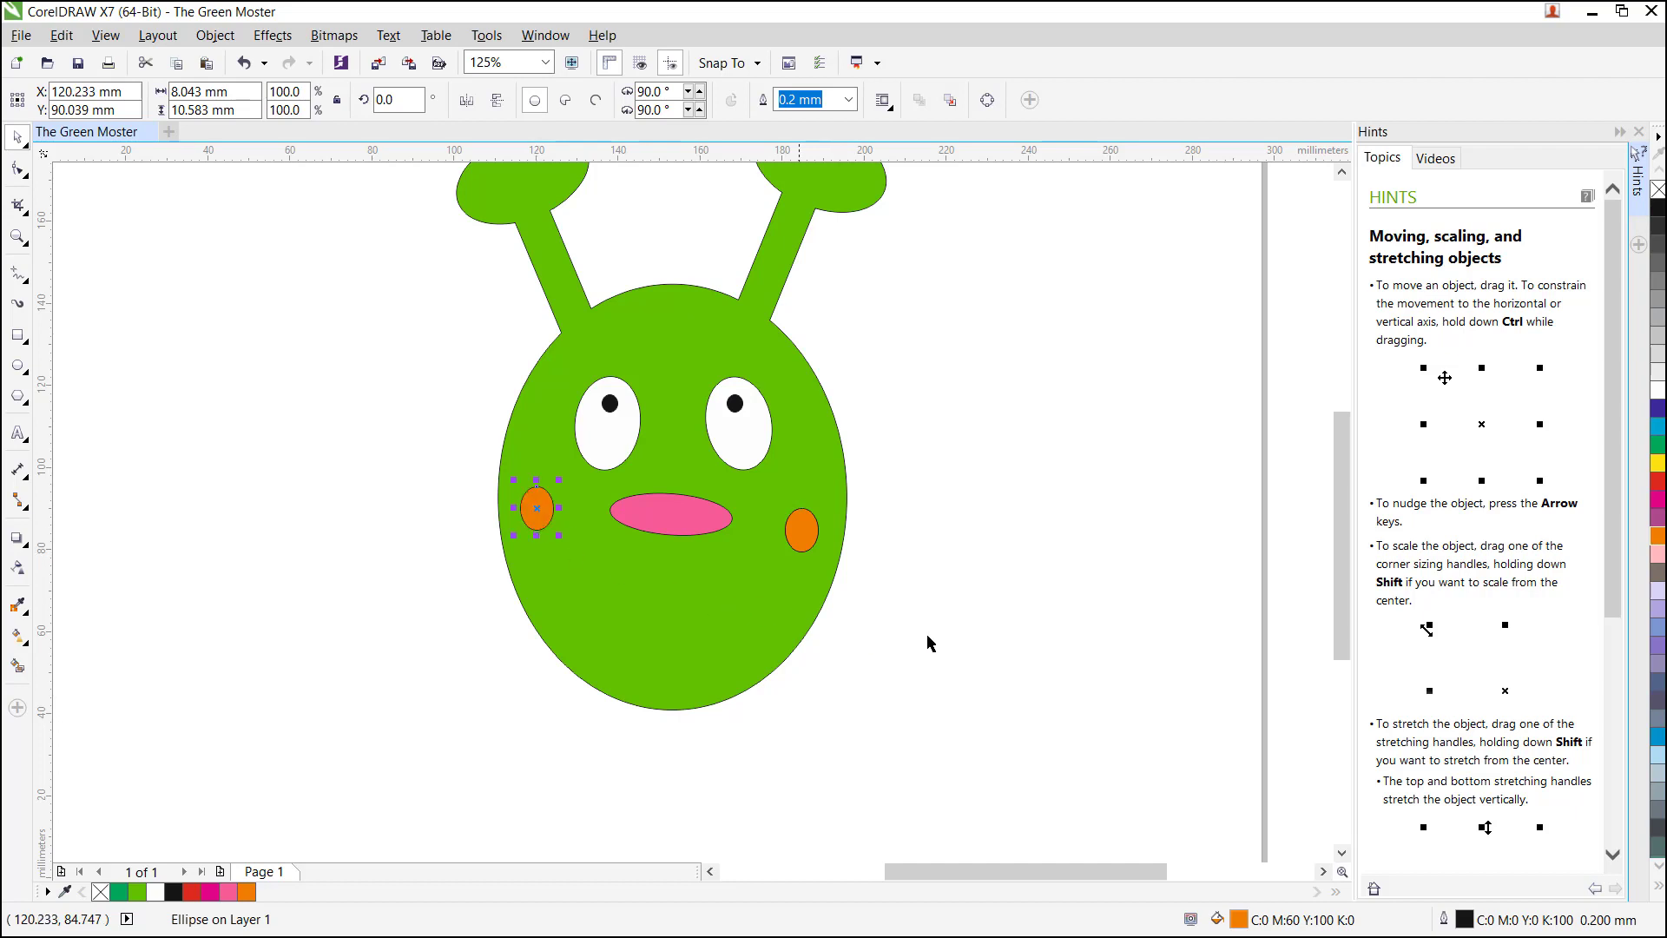
{"action": "left_click", "coordinate": [1073, 644]}
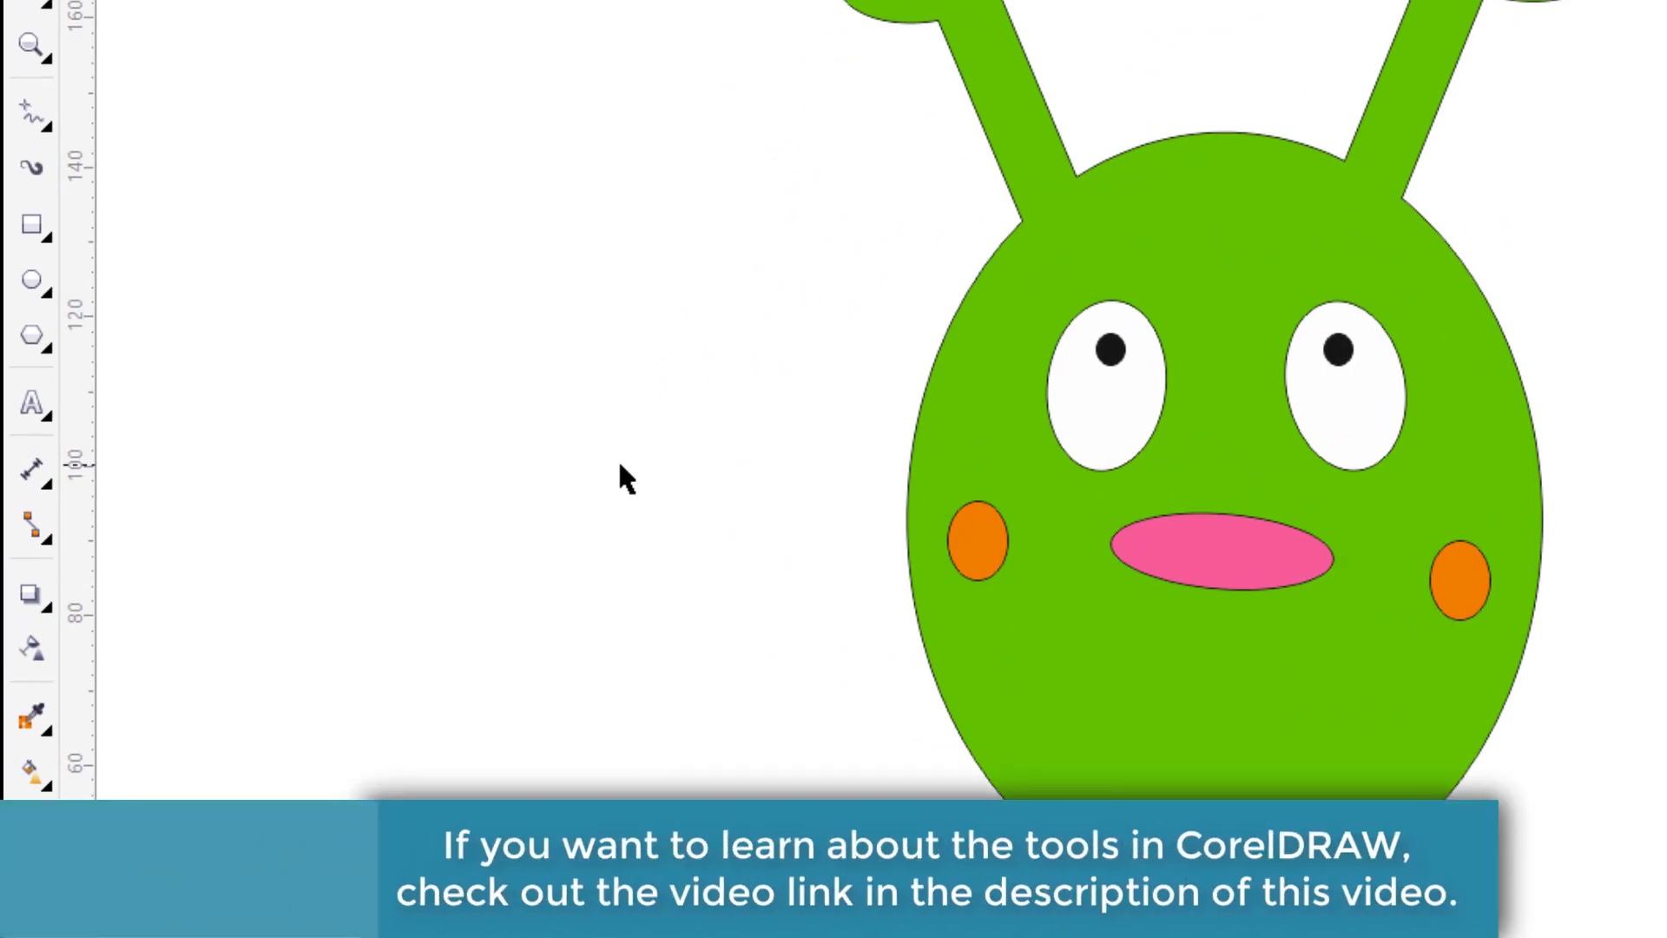
Draw a freehand smile curve about 57.6 by 17.2 mm below the nose and set its outline width to 3.0 mm
{"action": "left_click", "coordinate": [43, 111]}
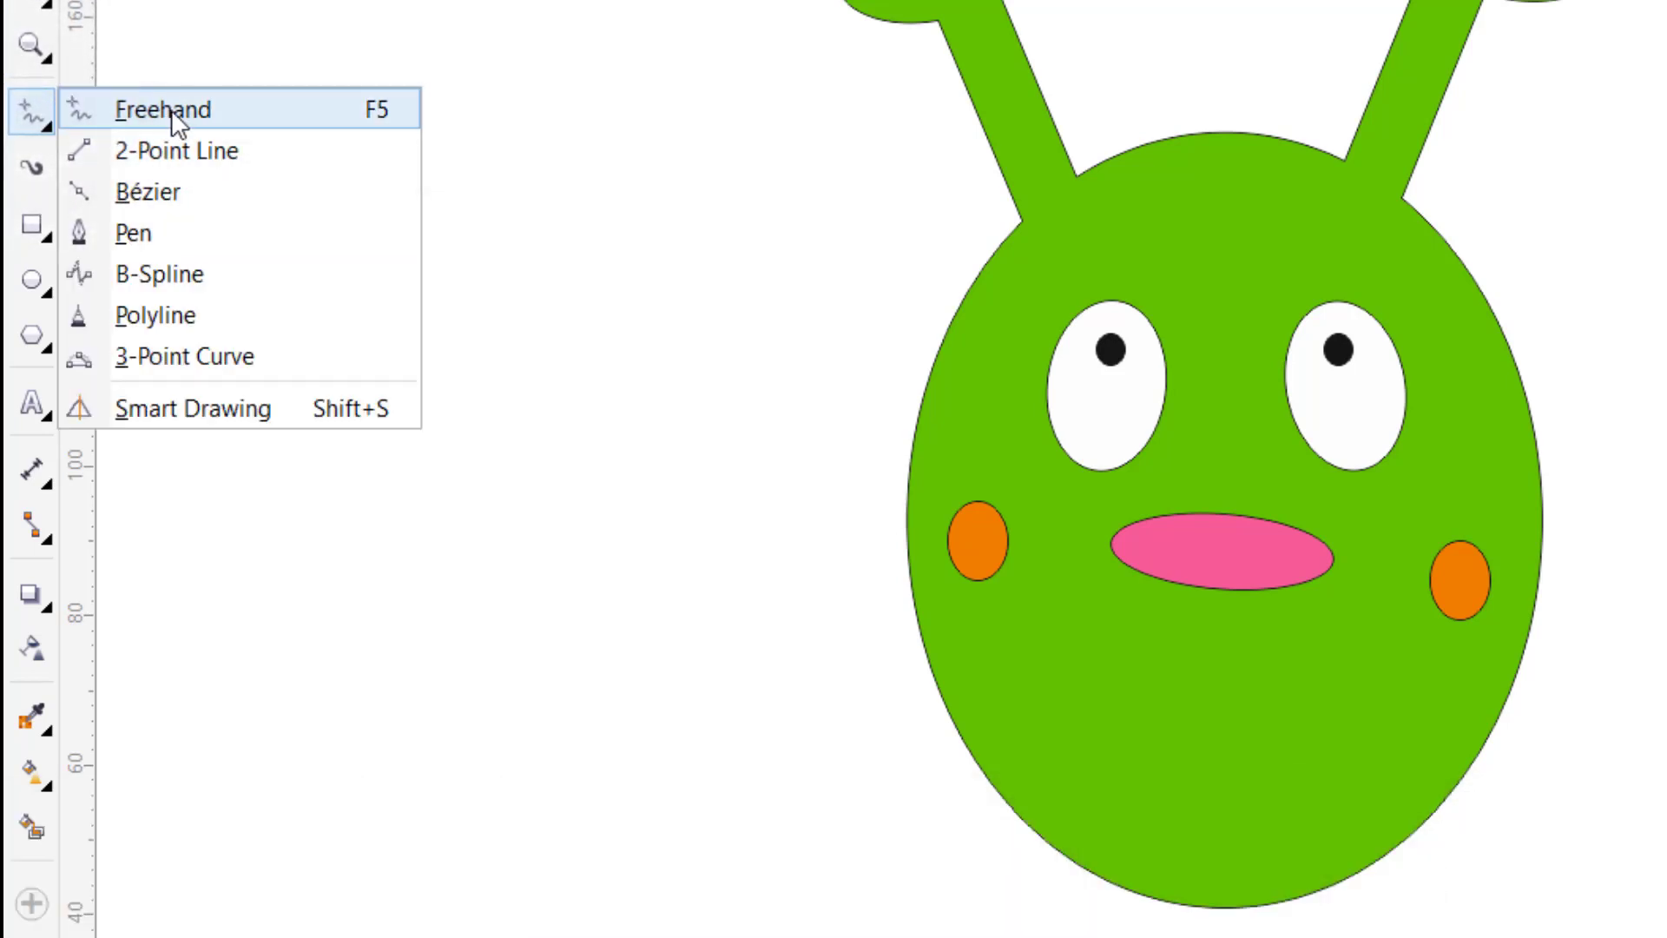
{"action": "left_click", "coordinate": [170, 109]}
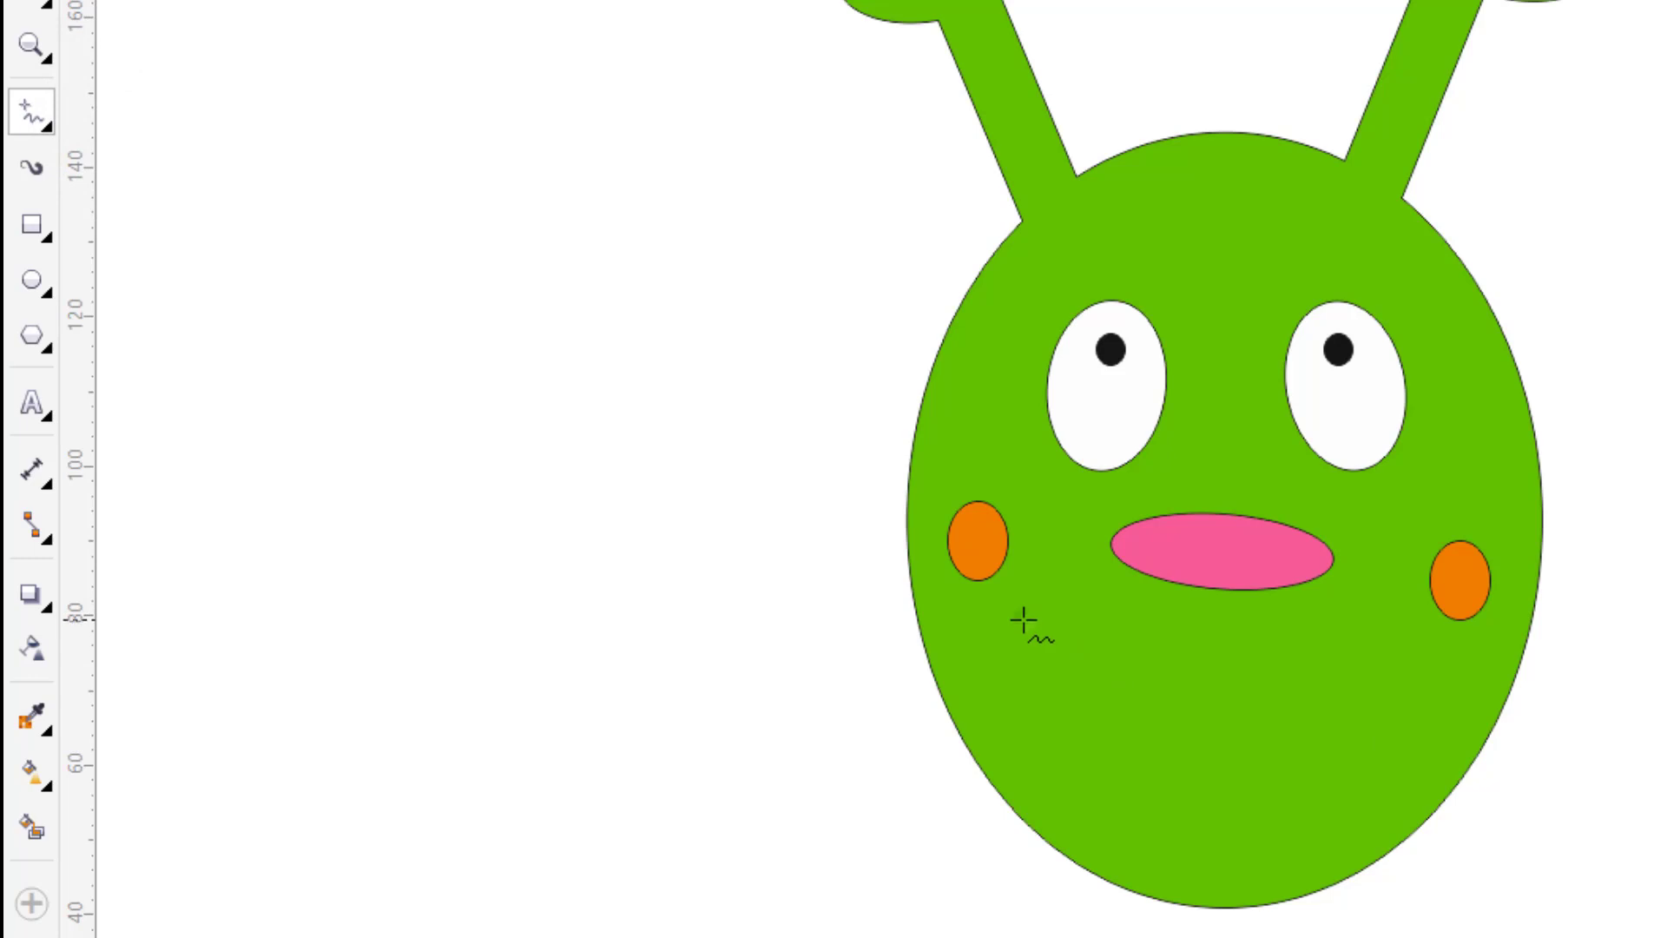
{"action": "mouse_move", "coordinate": [1025, 621]}
{"action": "left_mouse_down"}
{"action": "mouse_move", "coordinate": [1047, 668]}
{"action": "mouse_move", "coordinate": [1106, 707]}
{"action": "mouse_move", "coordinate": [1294, 747]}
{"action": "mouse_move", "coordinate": [1372, 733]}
{"action": "mouse_move", "coordinate": [1450, 638]}
{"action": "left_mouse_up"}
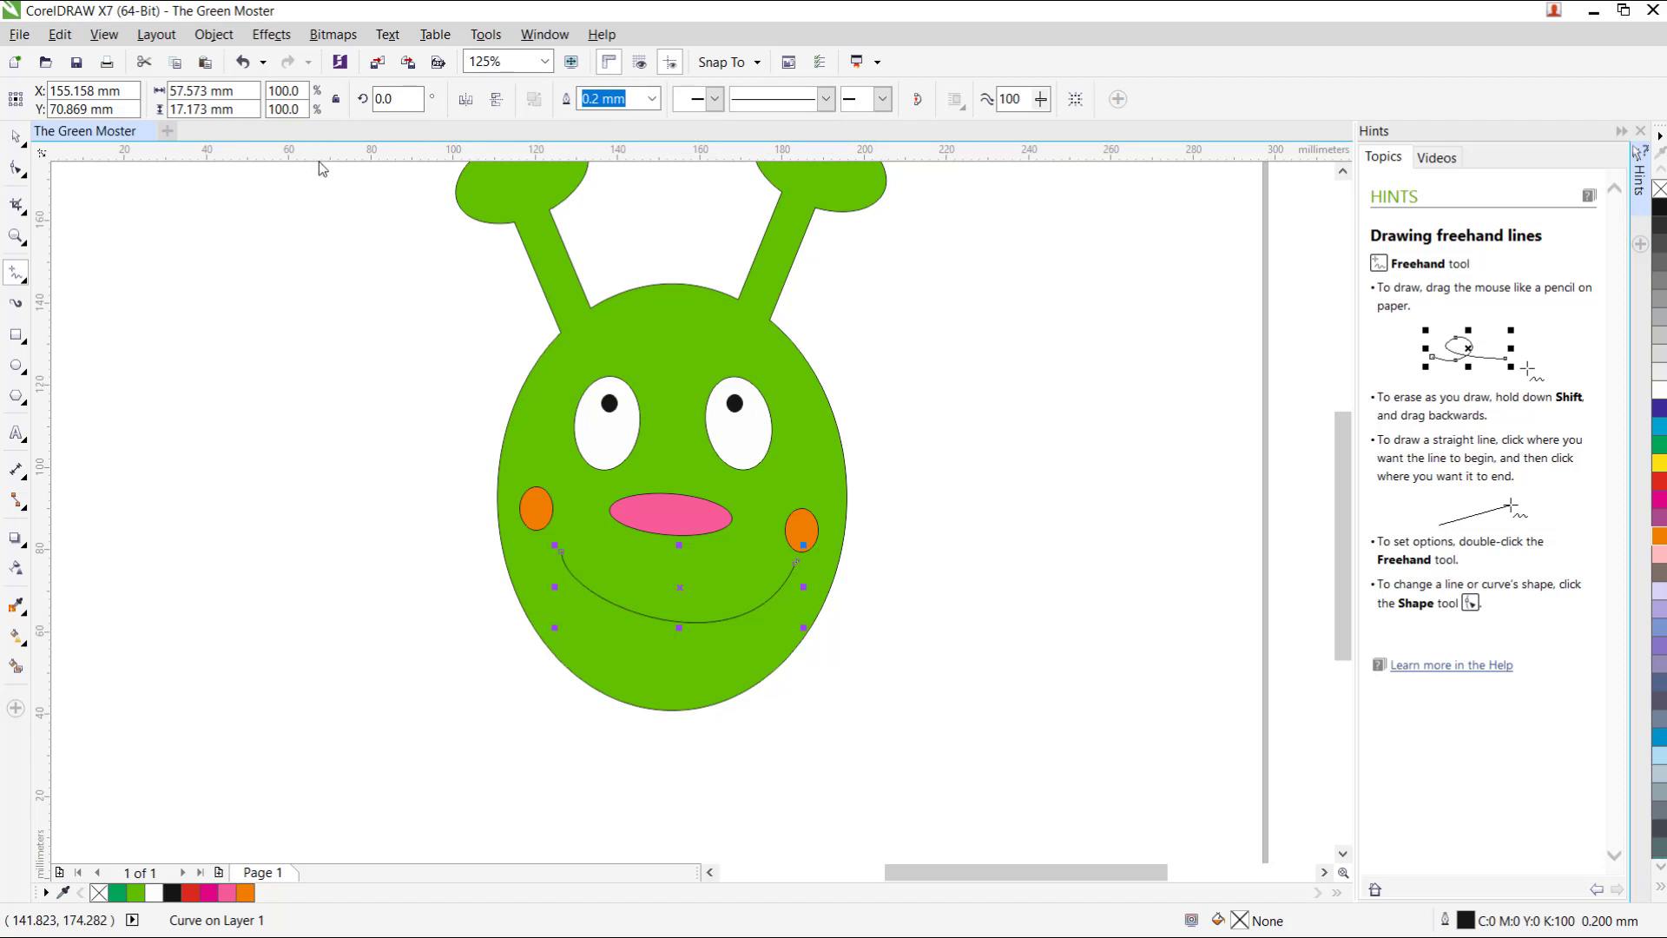
{"action": "left_click", "coordinate": [652, 99]}
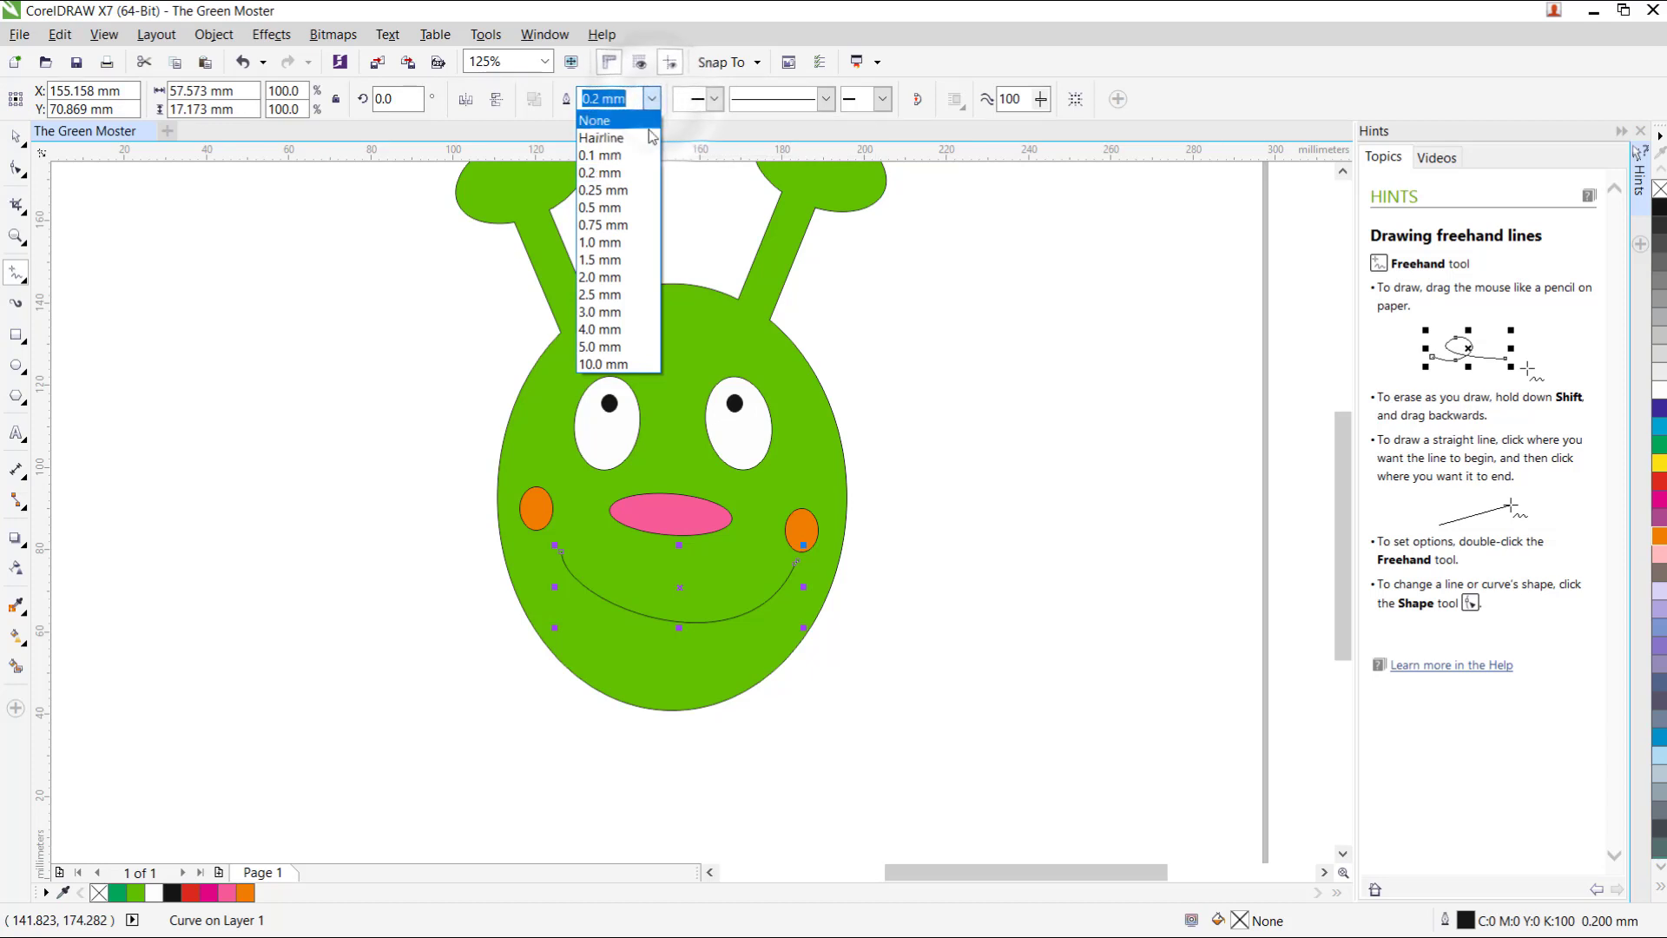
{"action": "left_click", "coordinate": [605, 313]}
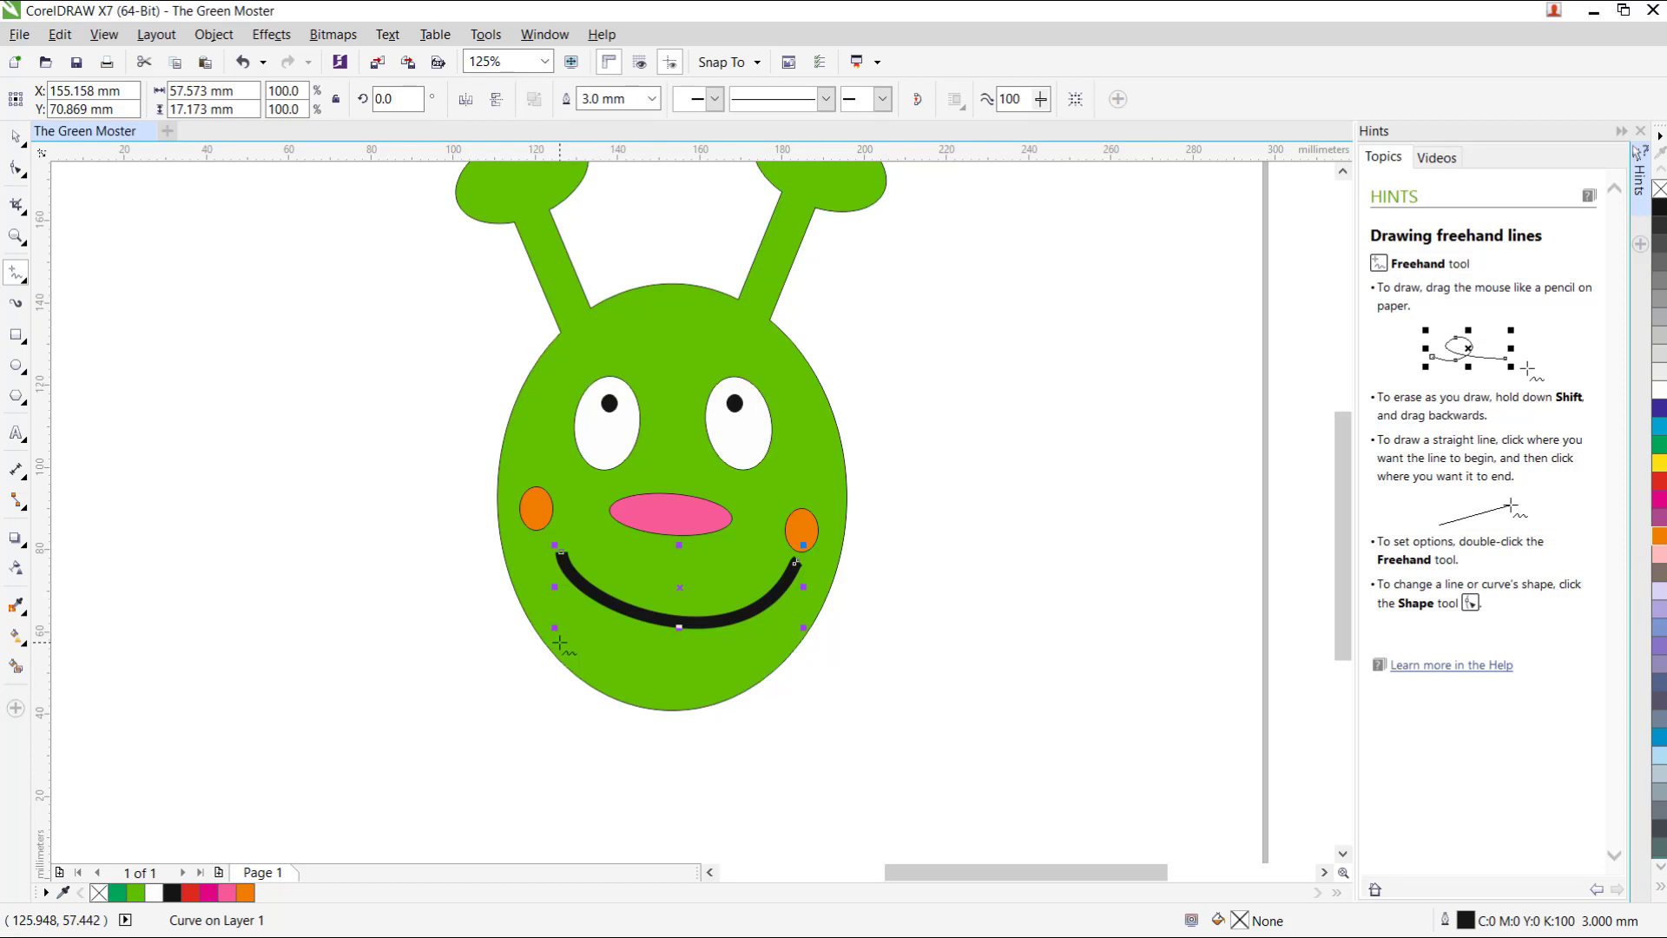
Zoom in on the smile and activate the Polygon tool
{"action": "scroll", "coordinate": [543, 643], "scroll_direction": "up", "scroll_amount": 3}
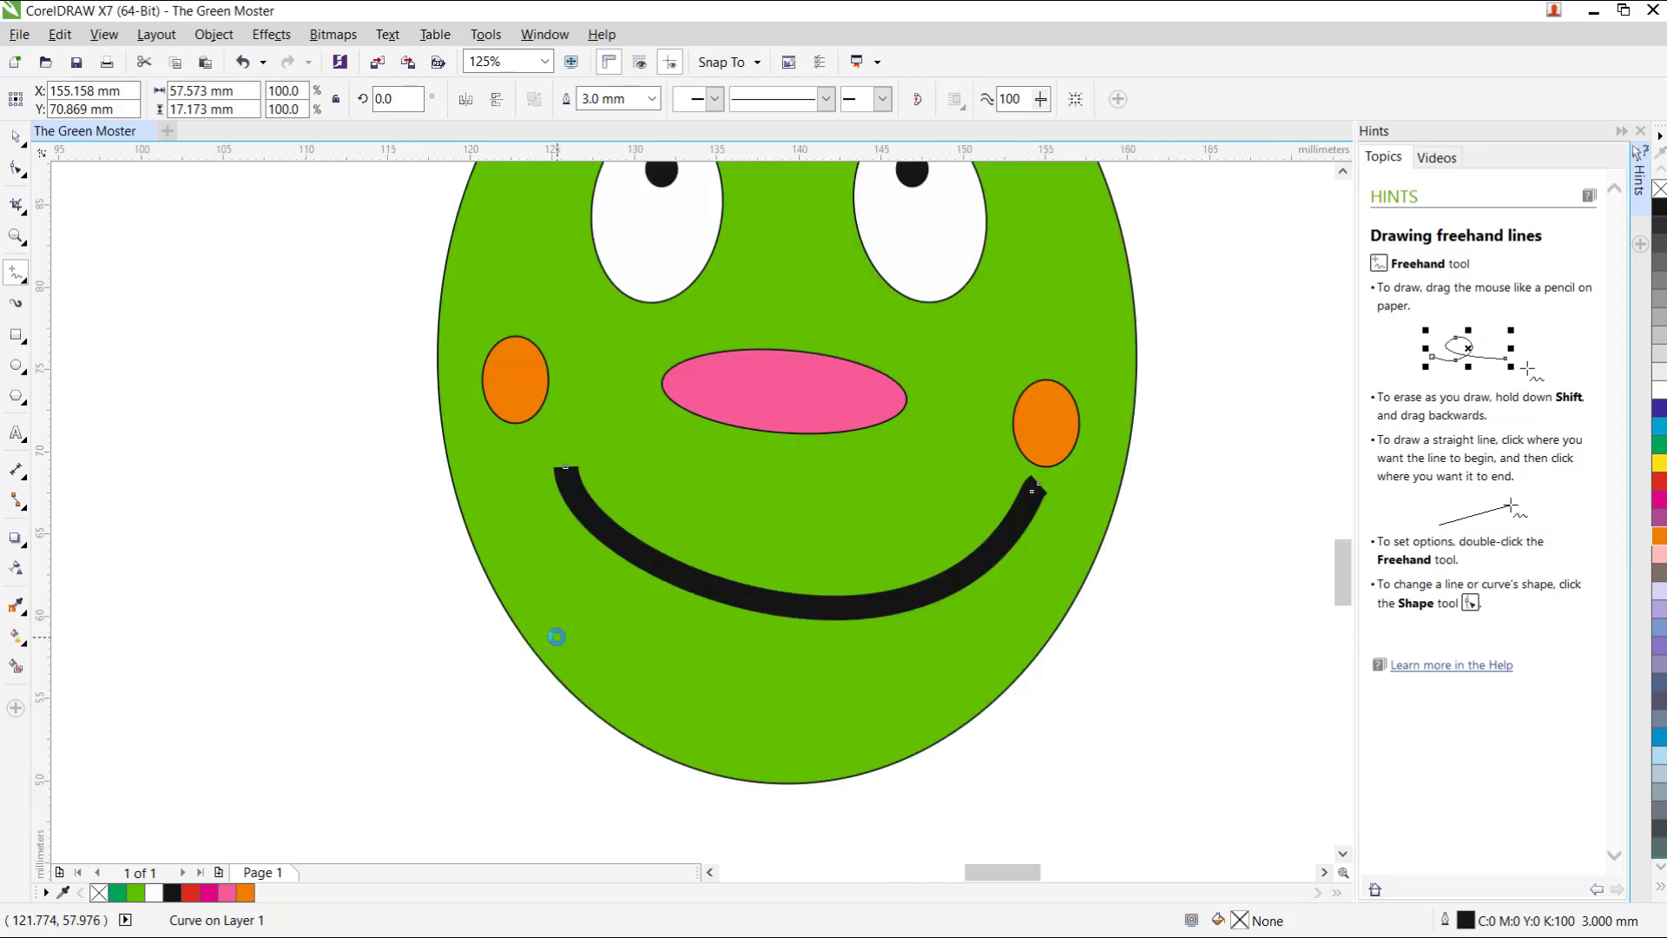
{"action": "scroll", "coordinate": [556, 641], "scroll_direction": "down", "scroll_amount": 1}
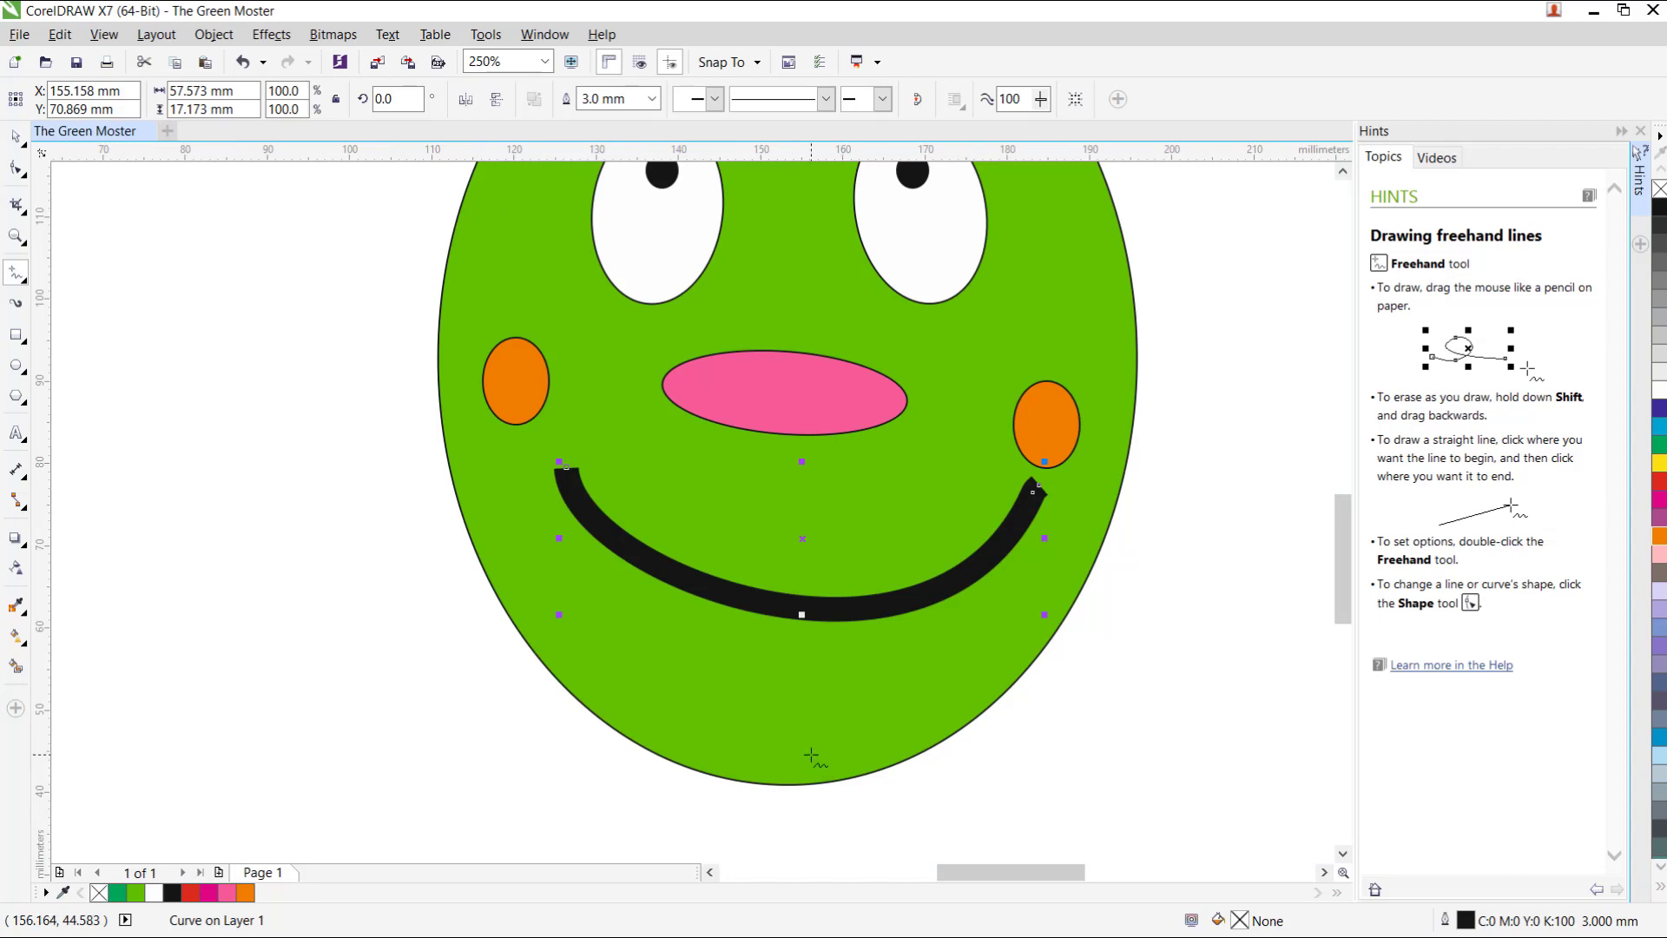
{"action": "left_click_drag", "start_coordinate": [960, 873], "coordinate": [973, 872]}
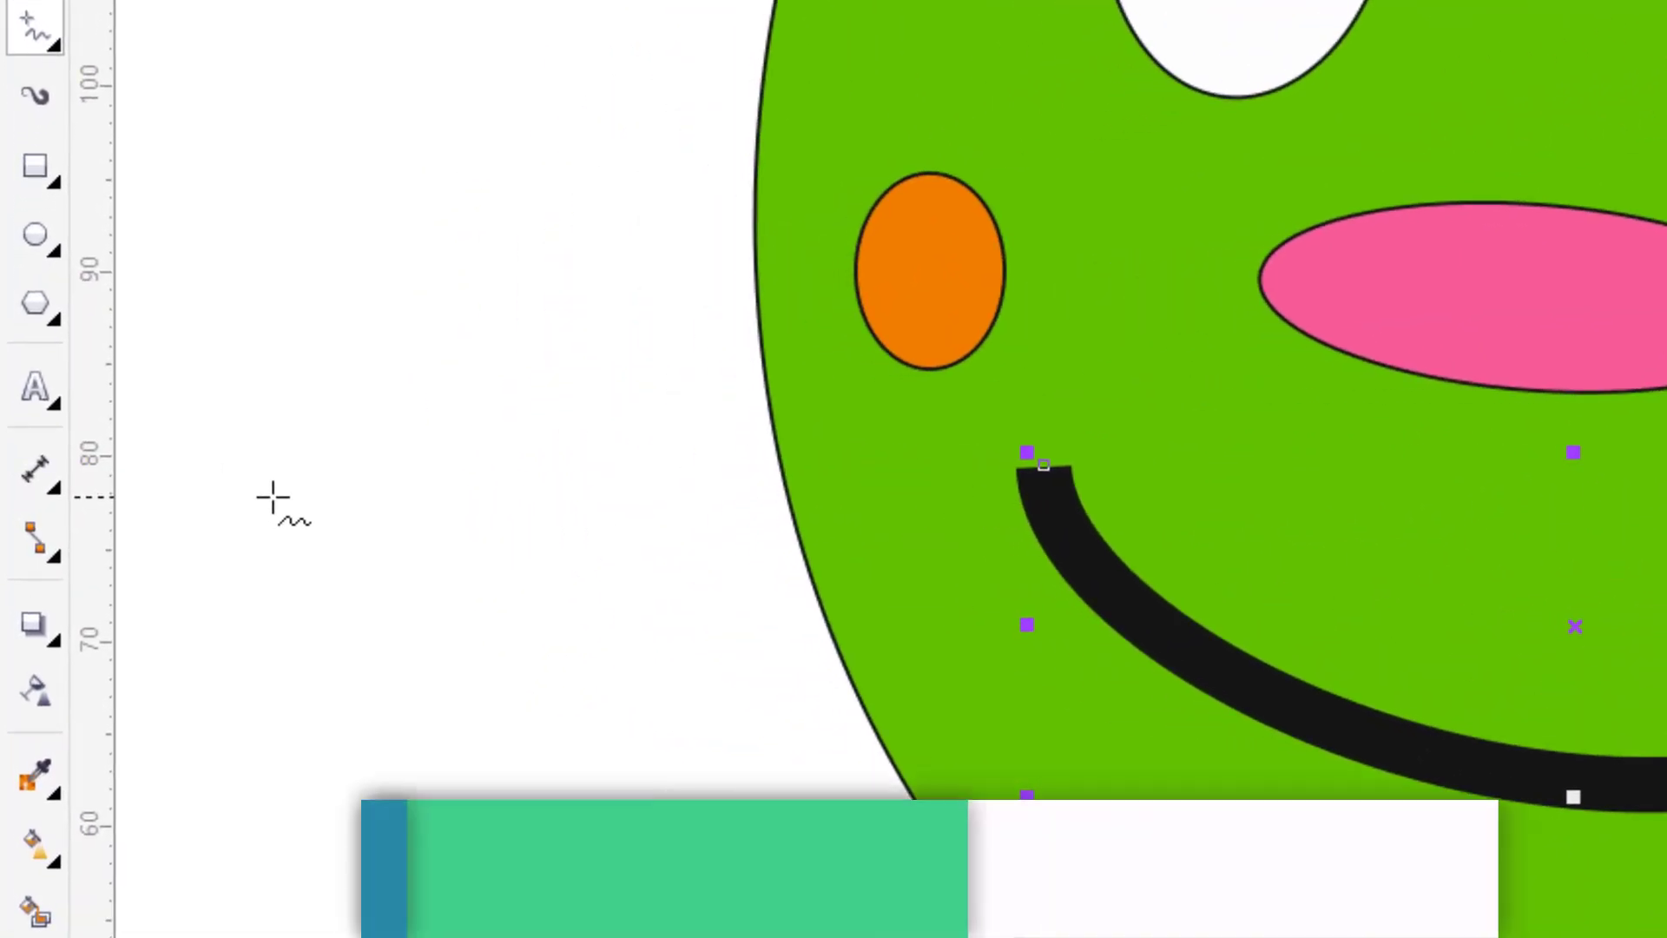
{"action": "left_click", "coordinate": [38, 309]}
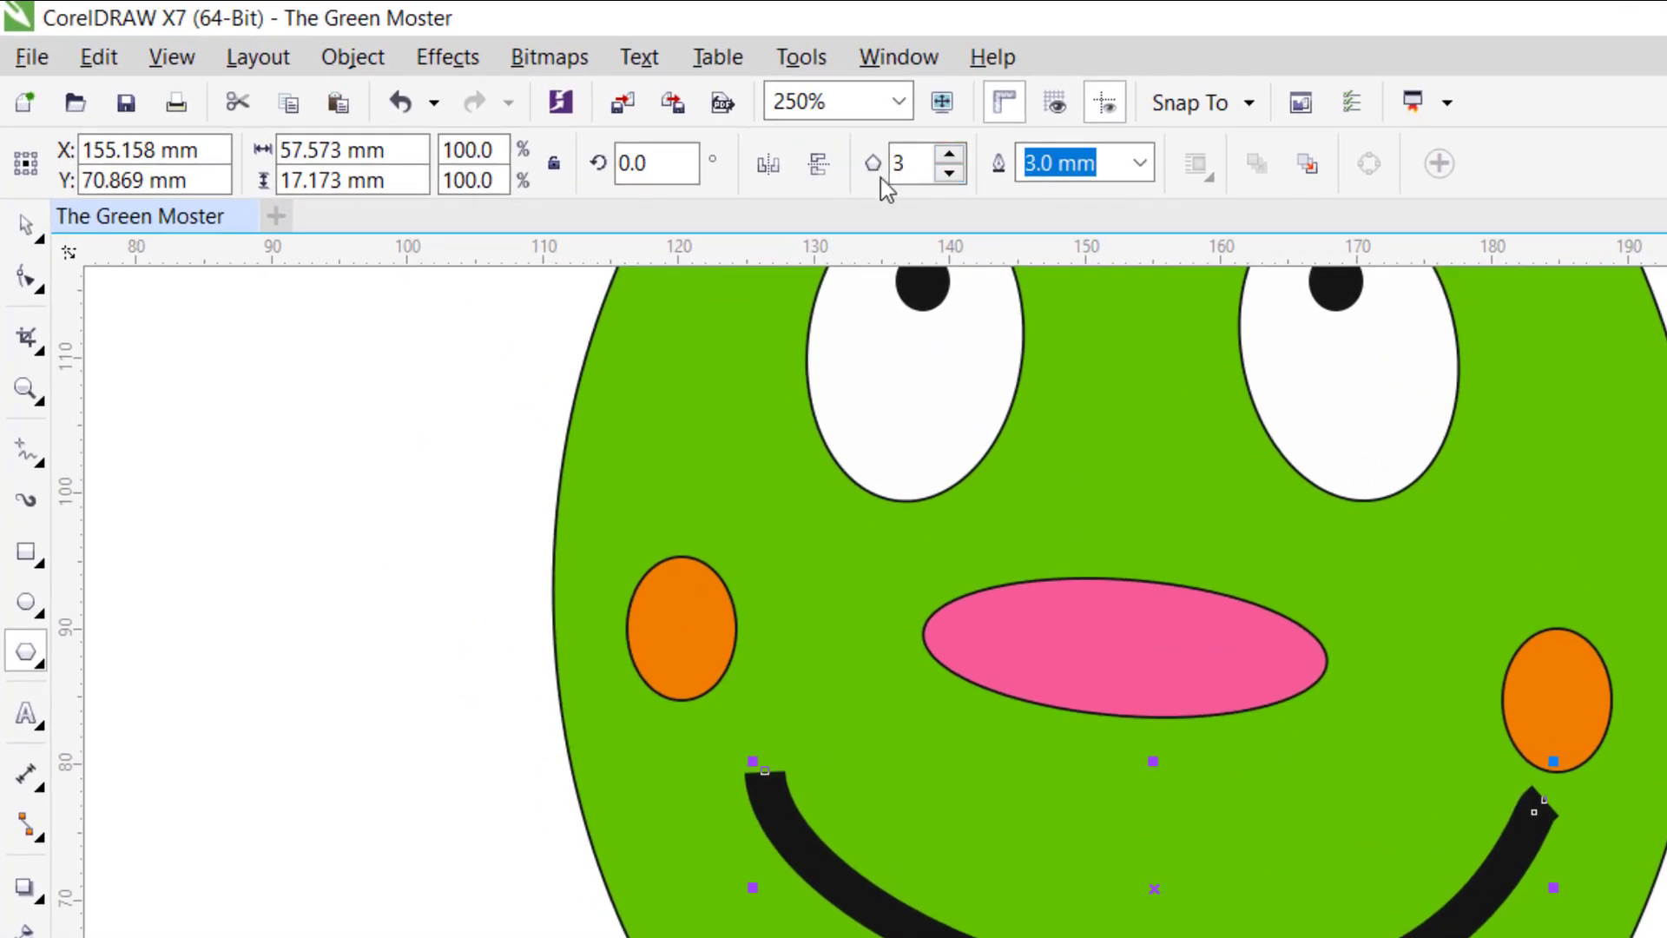
{"action": "left_click", "coordinate": [950, 156]}
{"action": "left_click", "coordinate": [951, 155]}
{"action": "left_click_drag", "start_coordinate": [678, 780], "coordinate": [792, 927]}
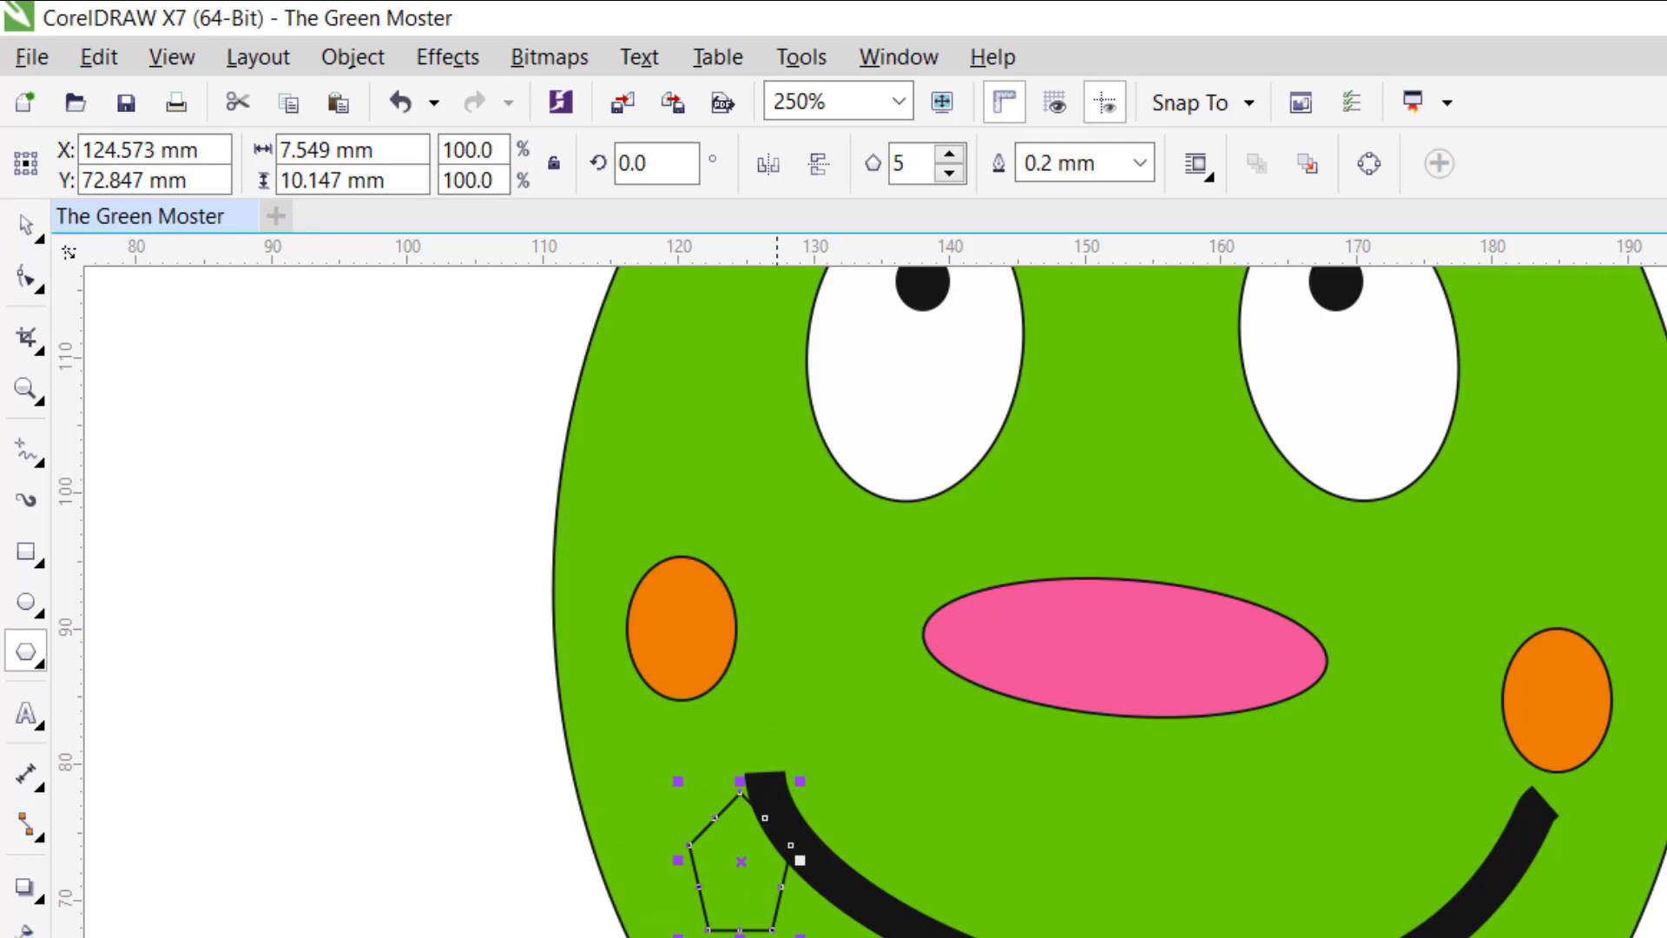
{"action": "key", "text": "Delete"}
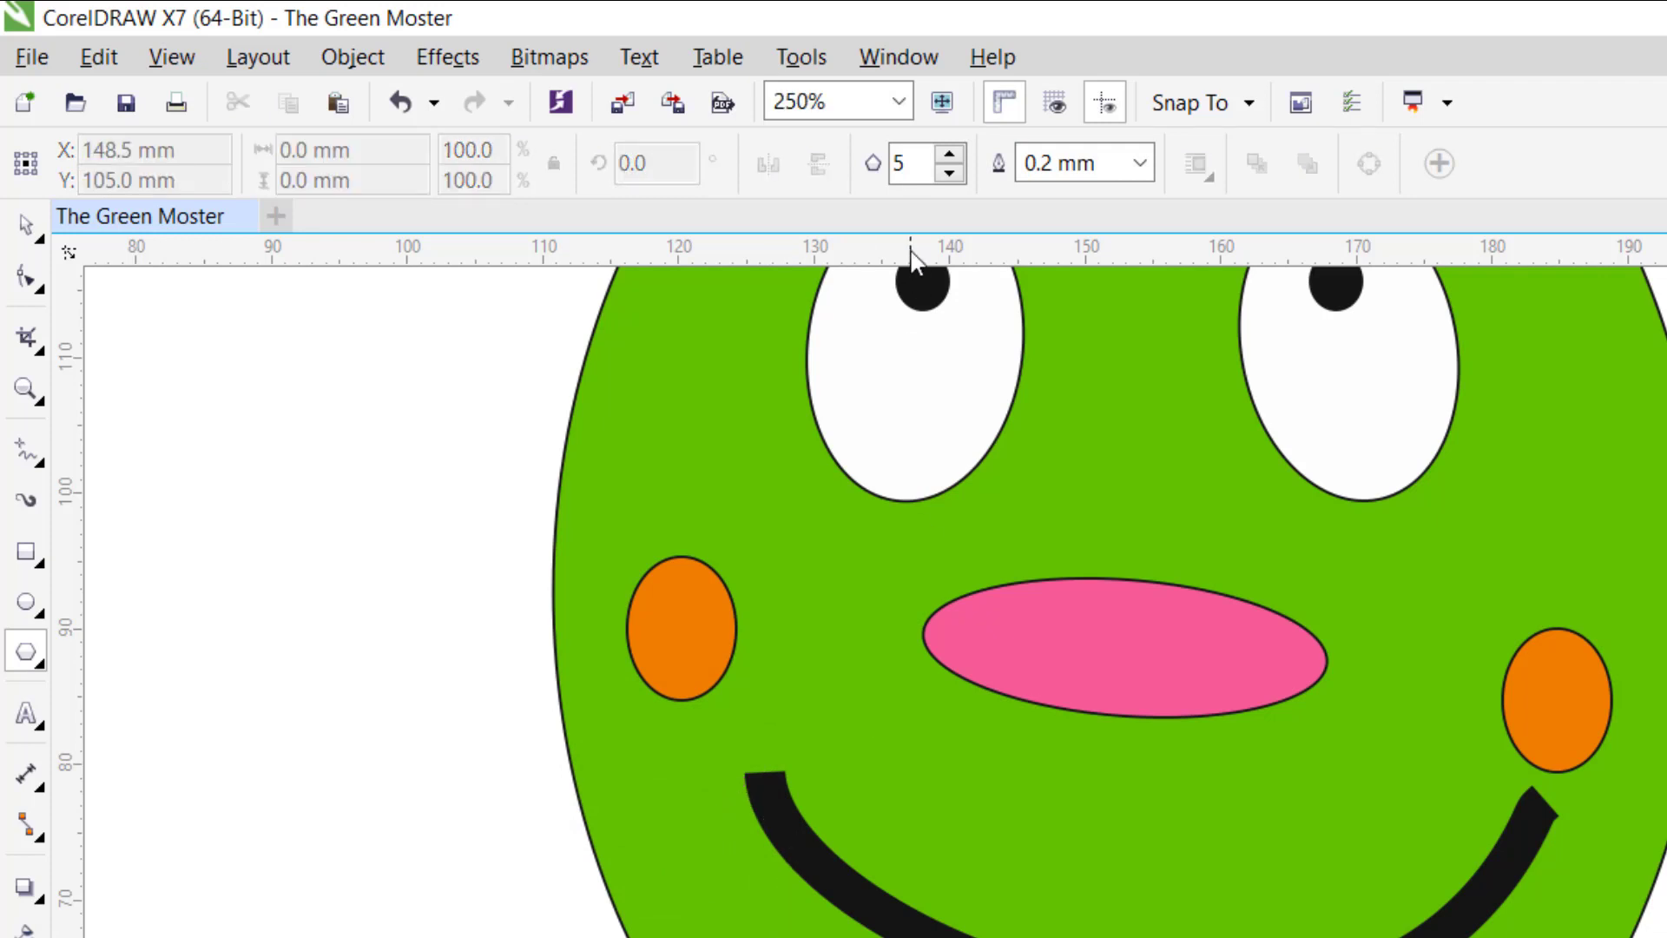
{"action": "left_click", "coordinate": [951, 173]}
{"action": "left_click", "coordinate": [952, 172]}
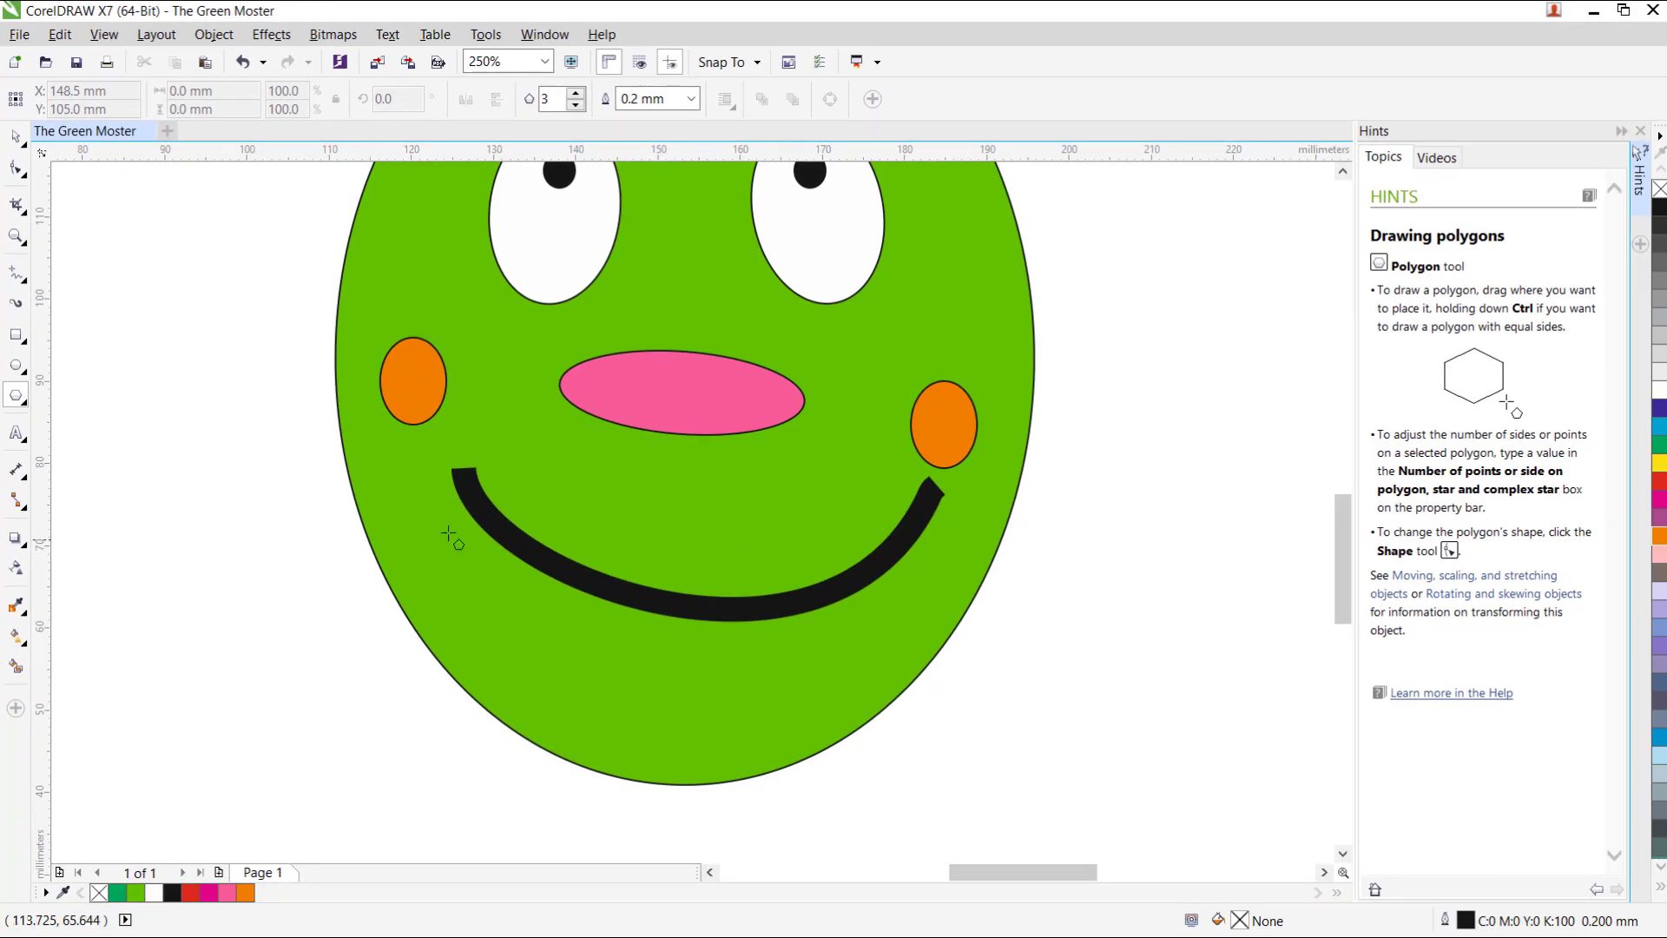
Draw a triangle about 5.4 by 3.5 mm at the smile's left end as a tooth and give it a white fill and outline
{"action": "left_click_drag", "start_coordinate": [437, 496], "coordinate": [478, 532]}
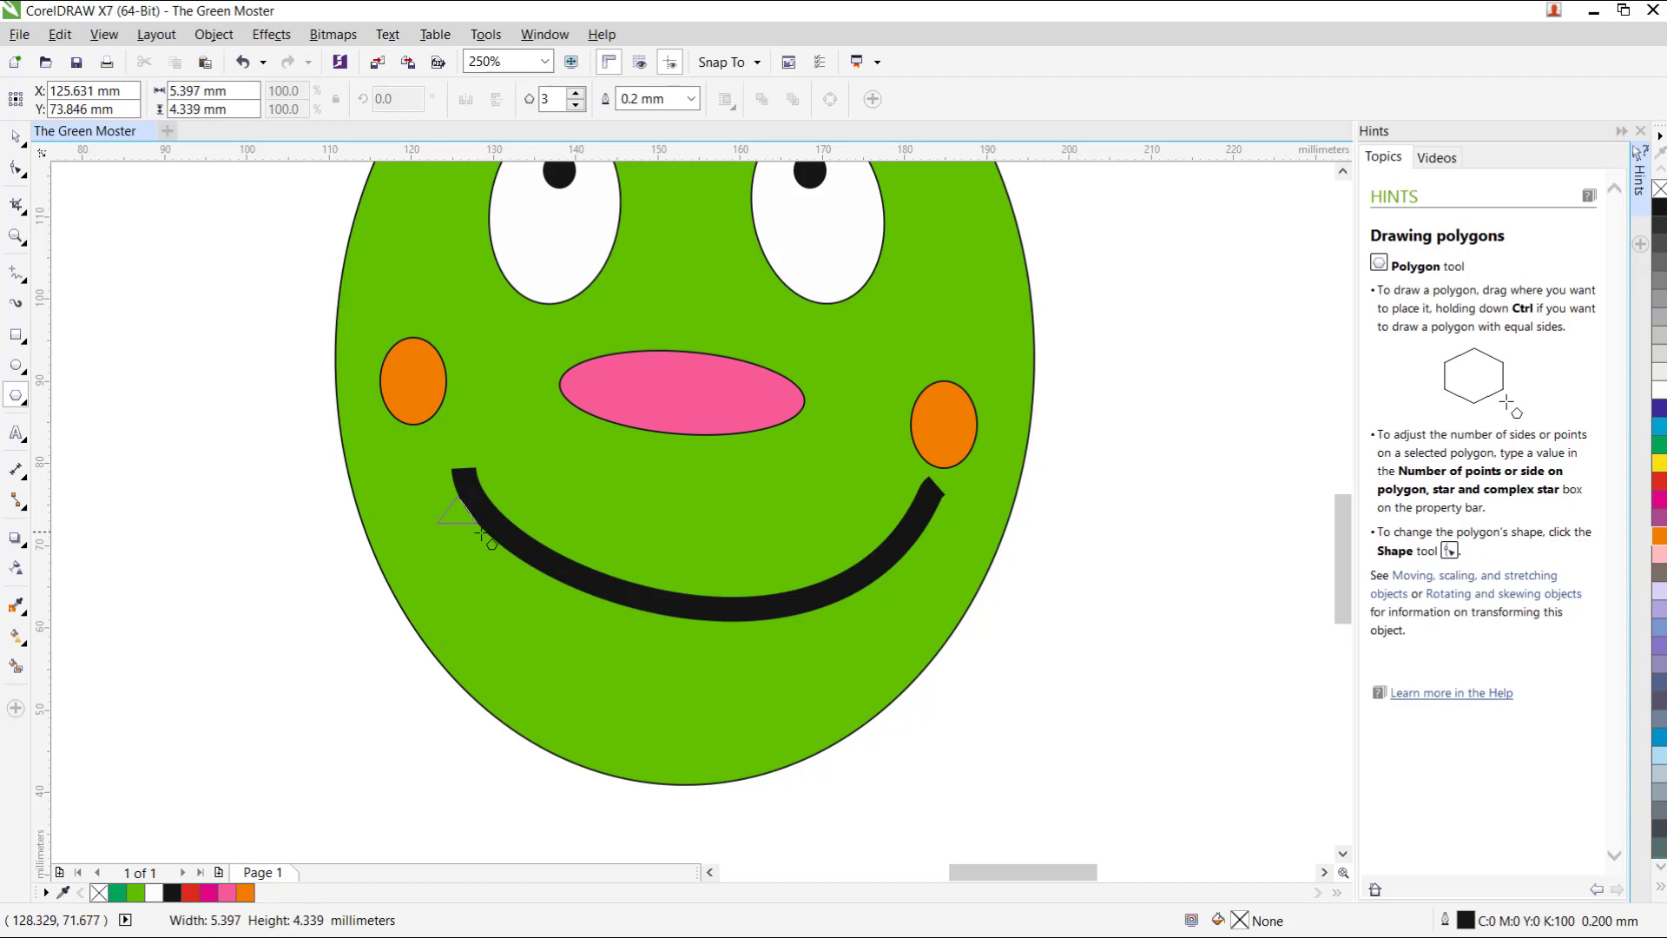
{"action": "left_click_drag", "start_coordinate": [483, 534], "coordinate": [487, 525]}
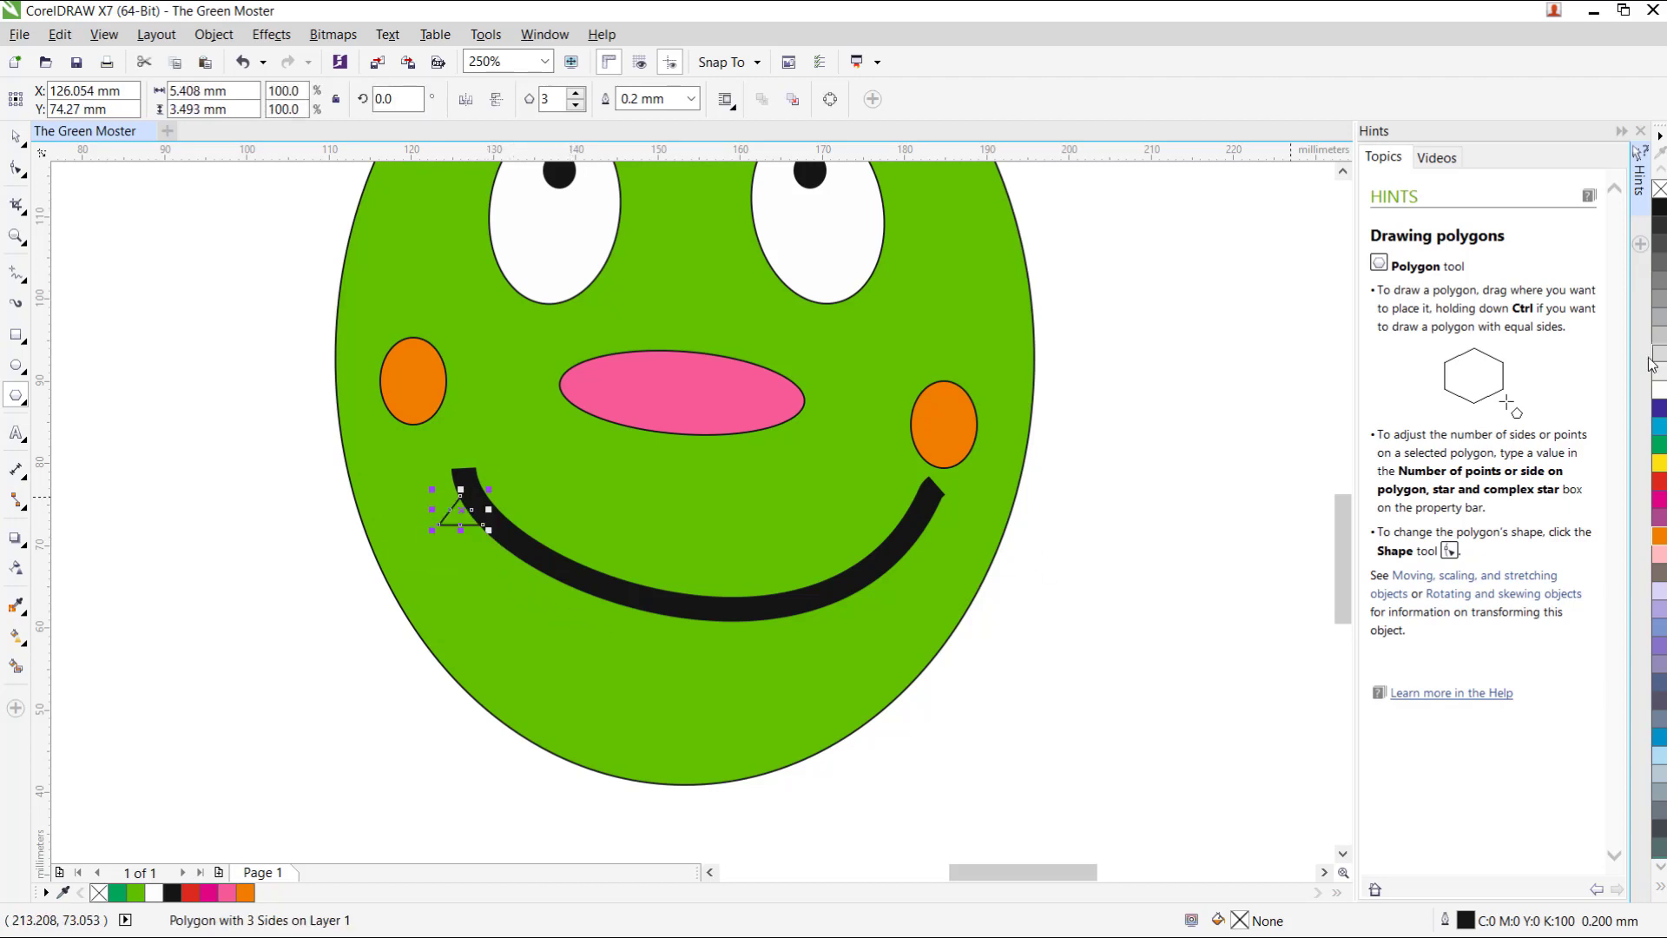
{"action": "left_click", "coordinate": [1658, 388]}
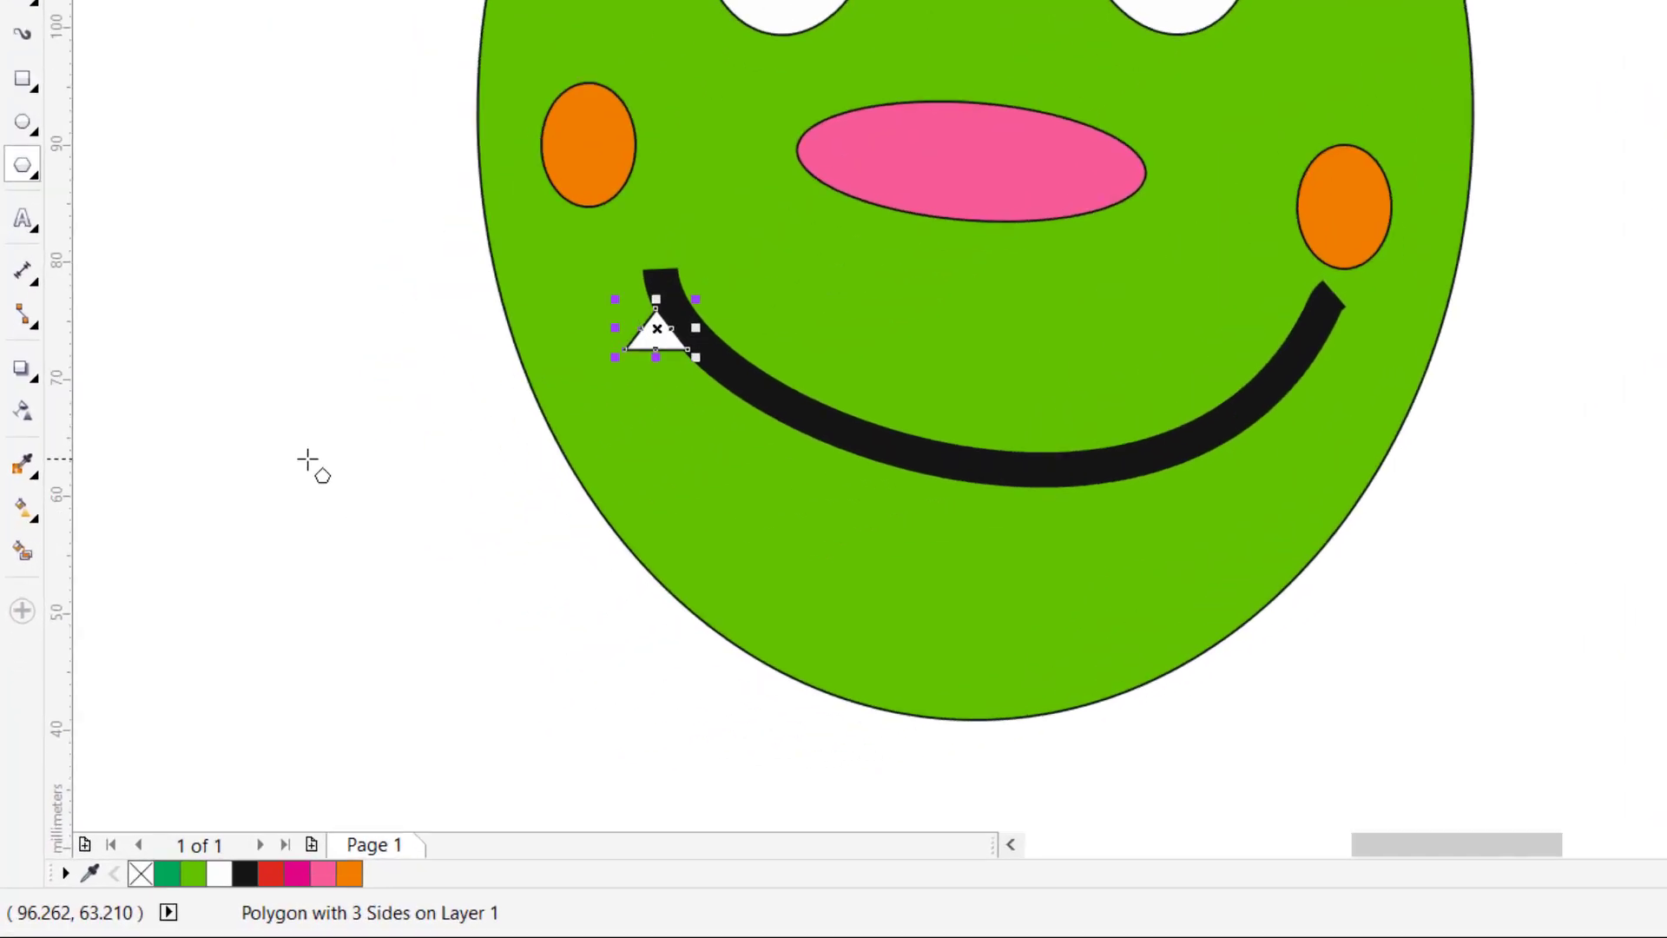
{"action": "left_click", "coordinate": [215, 605]}
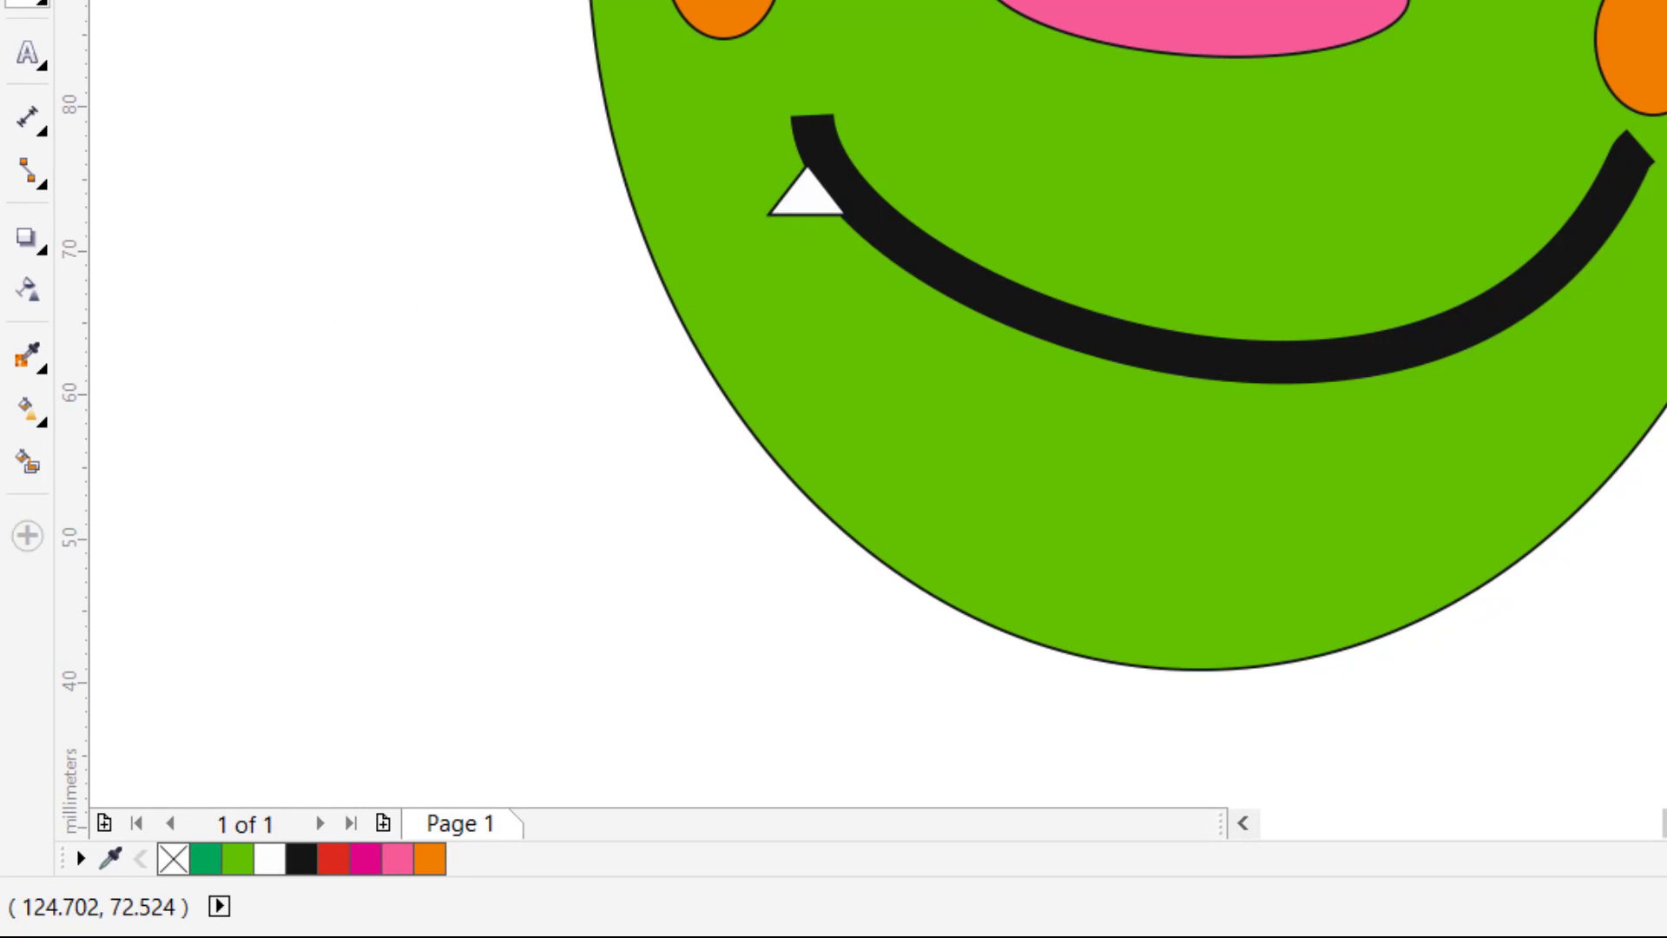
{"action": "left_click", "coordinate": [807, 209]}
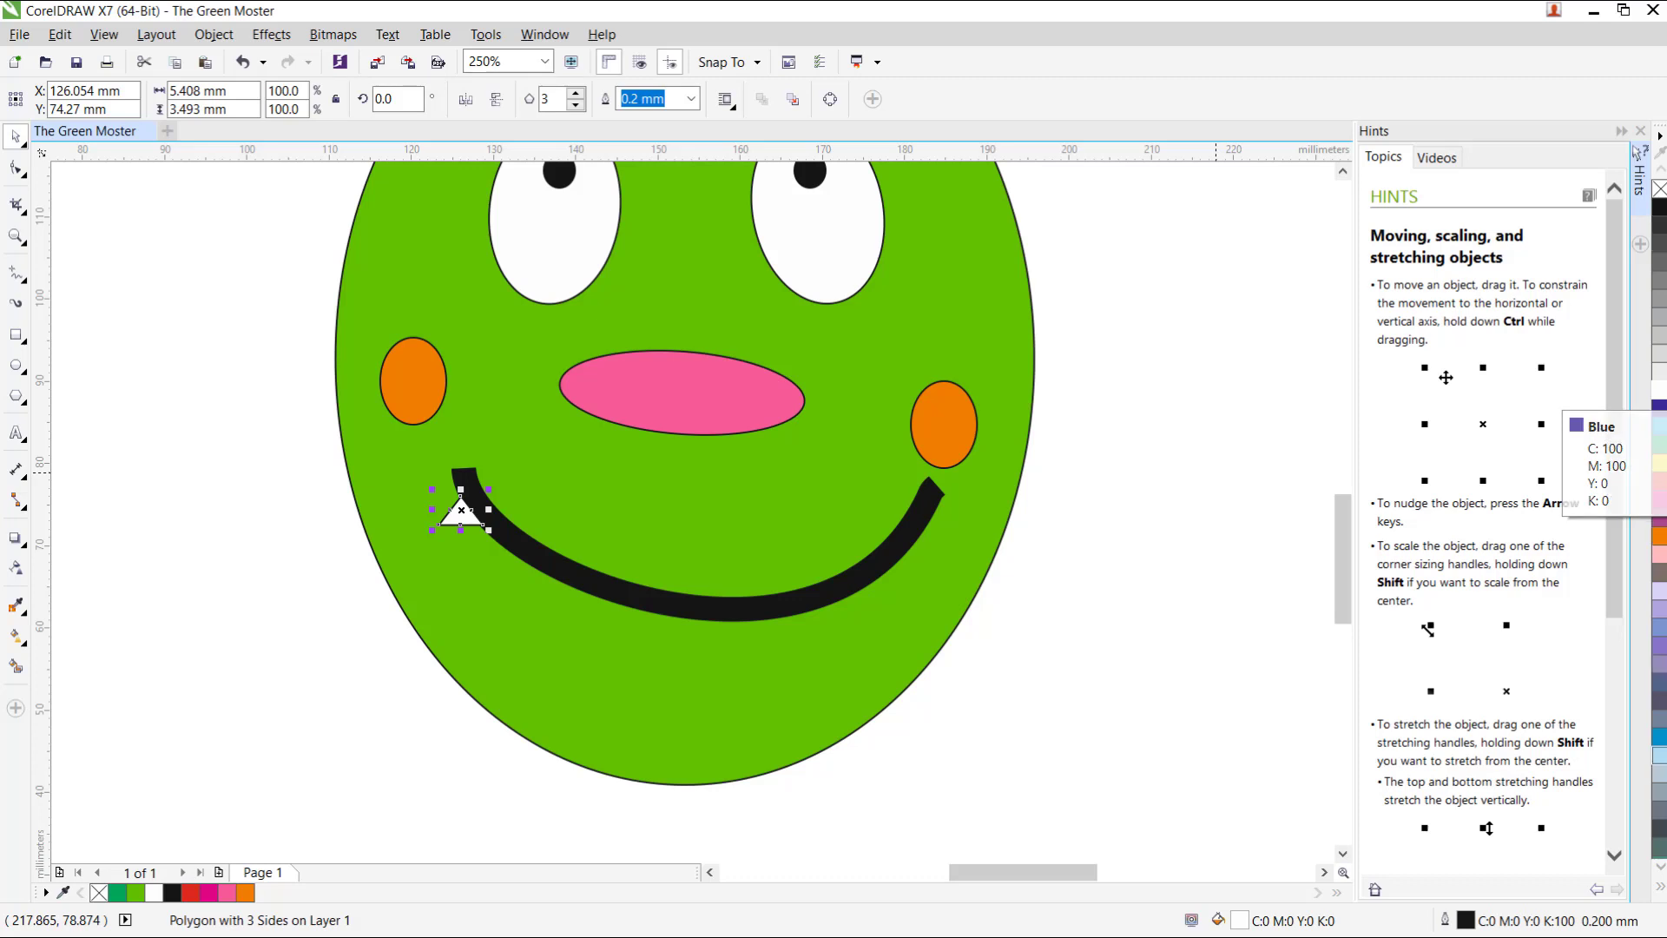
{"action": "right_click", "coordinate": [1658, 396]}
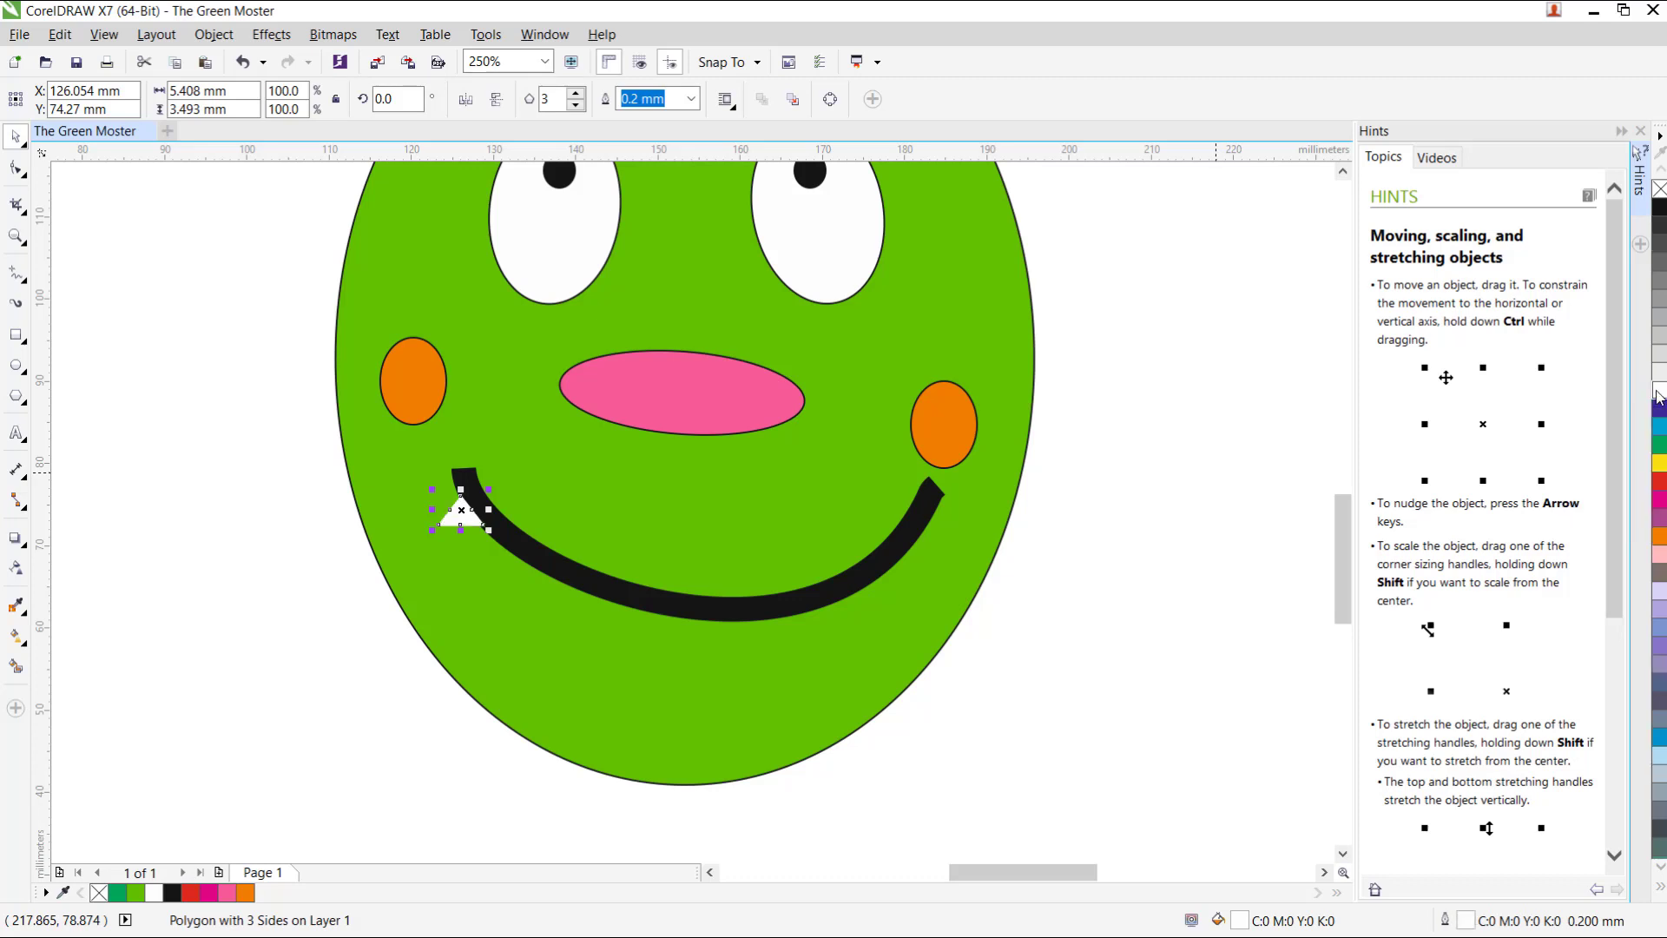
{"action": "left_click", "coordinate": [271, 584]}
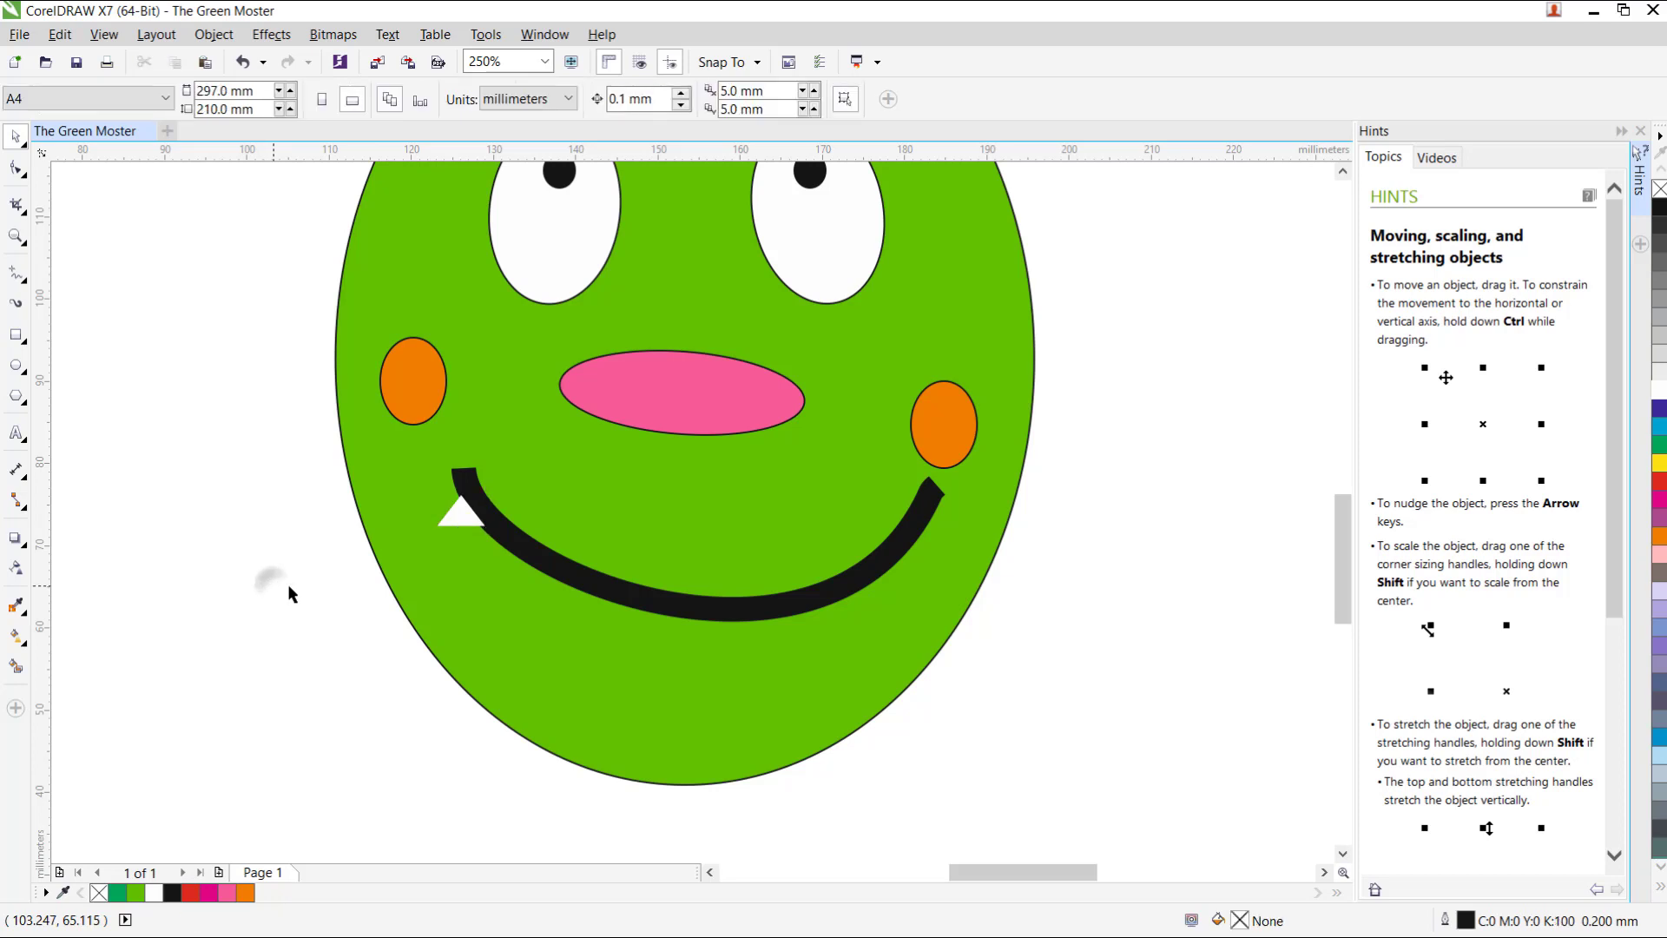
Move the white tooth triangle slightly left and rotate it a little clockwise beside the smile's left end
{"action": "left_click", "coordinate": [459, 513]}
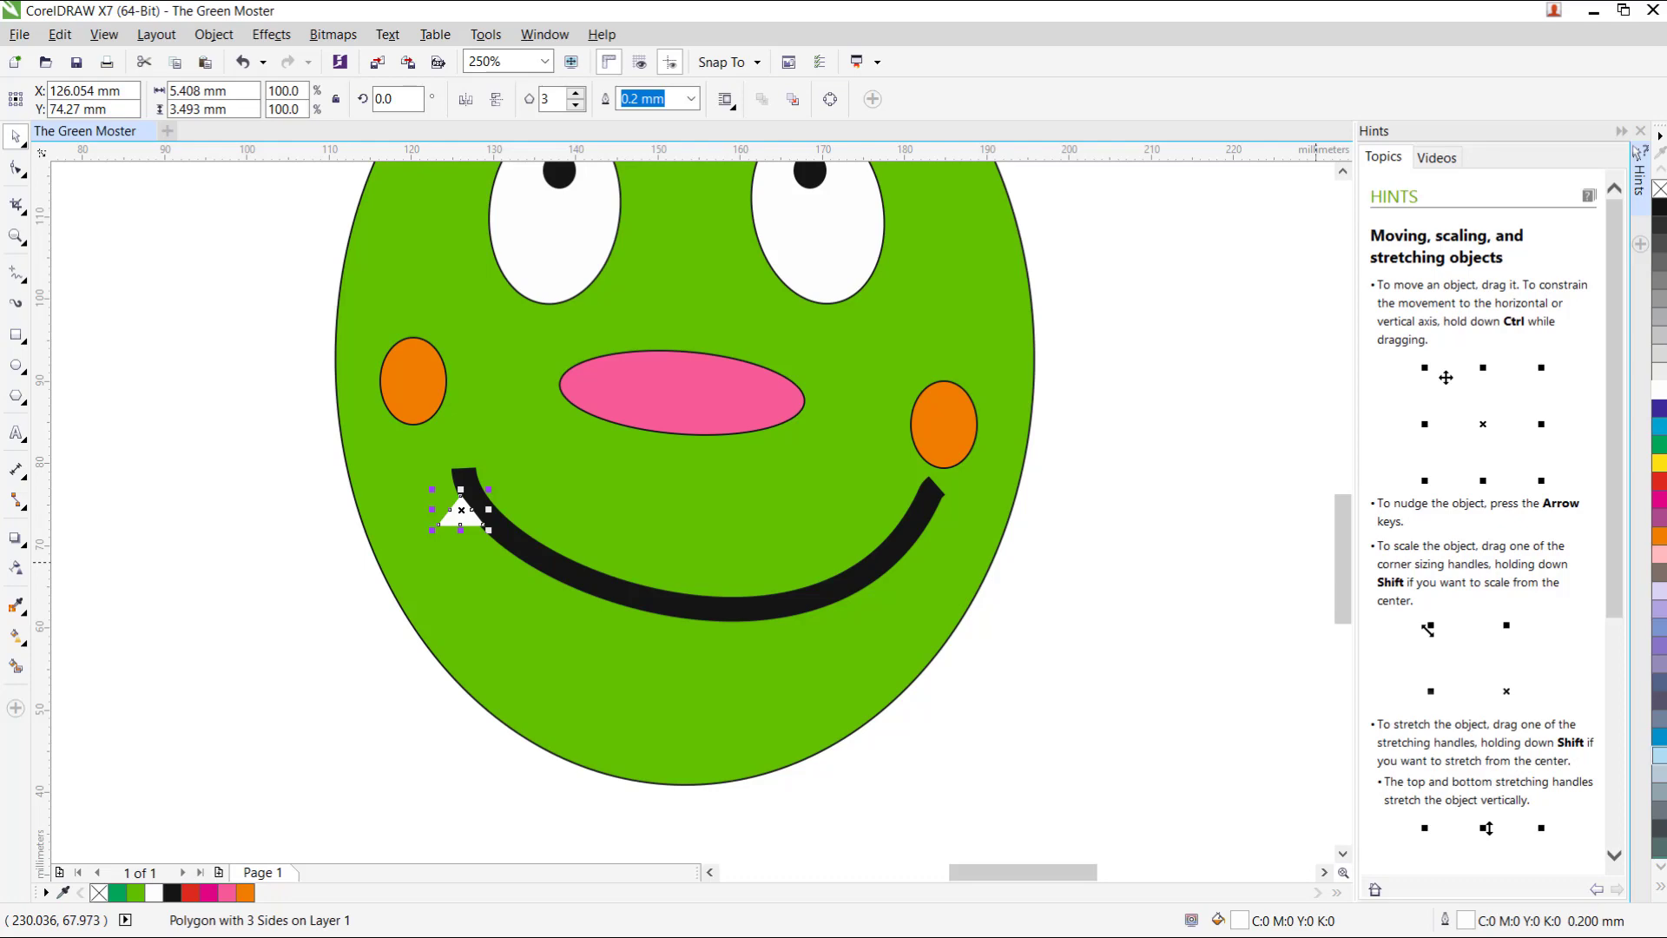
{"action": "left_click", "coordinate": [335, 580]}
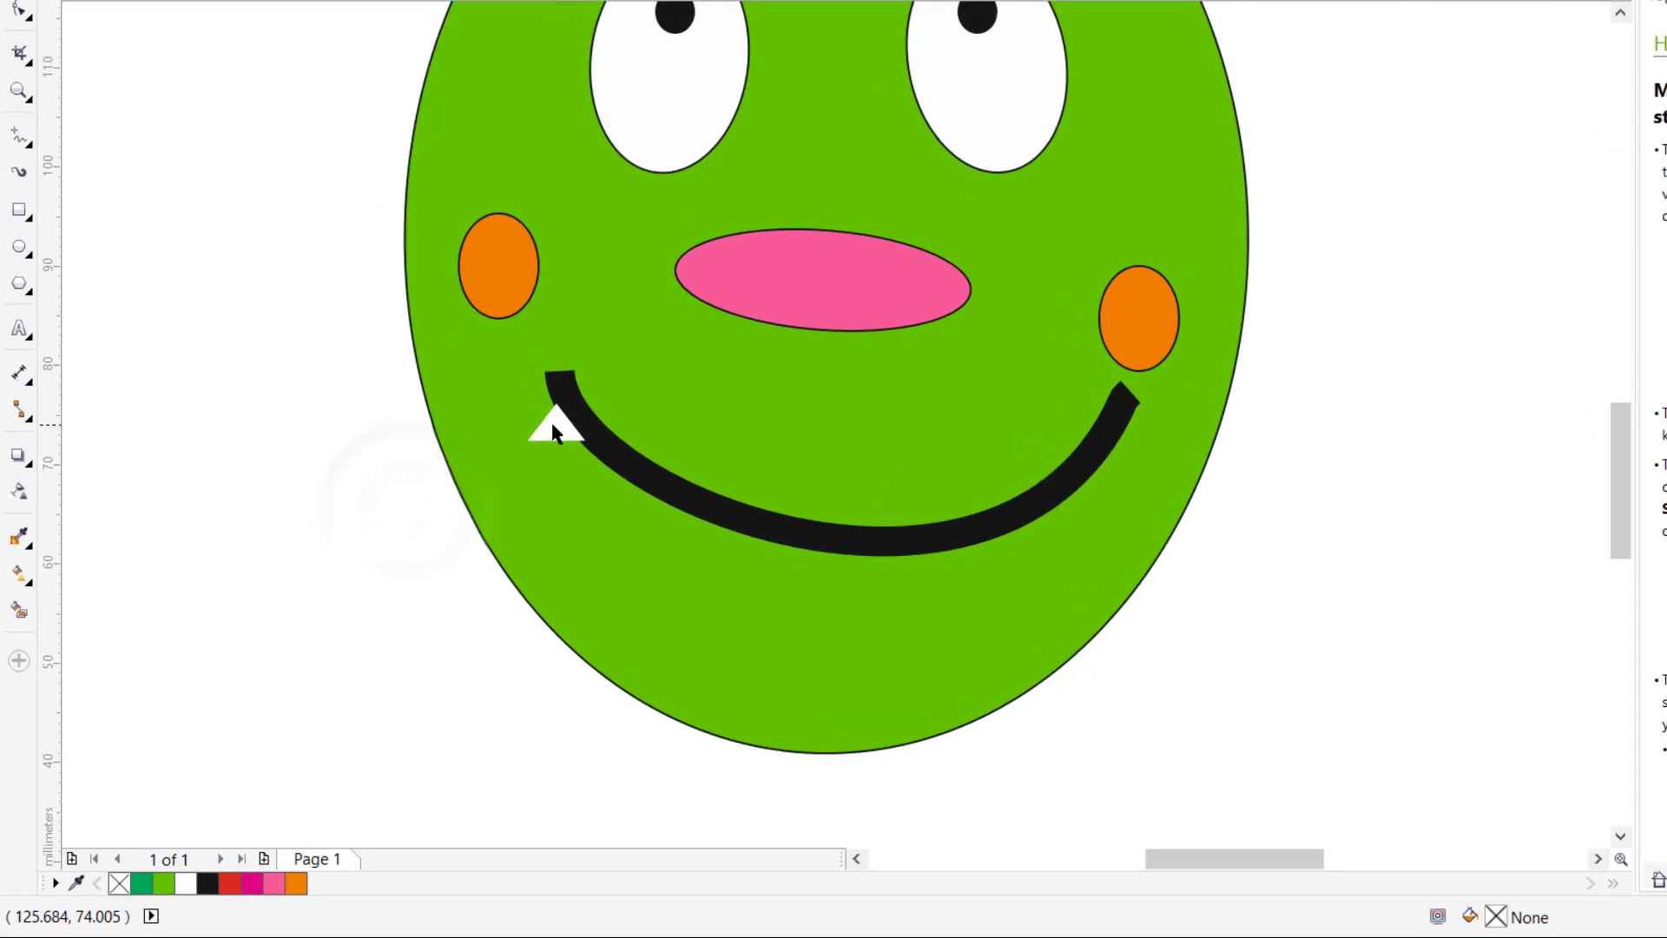
{"action": "left_click", "coordinate": [451, 518]}
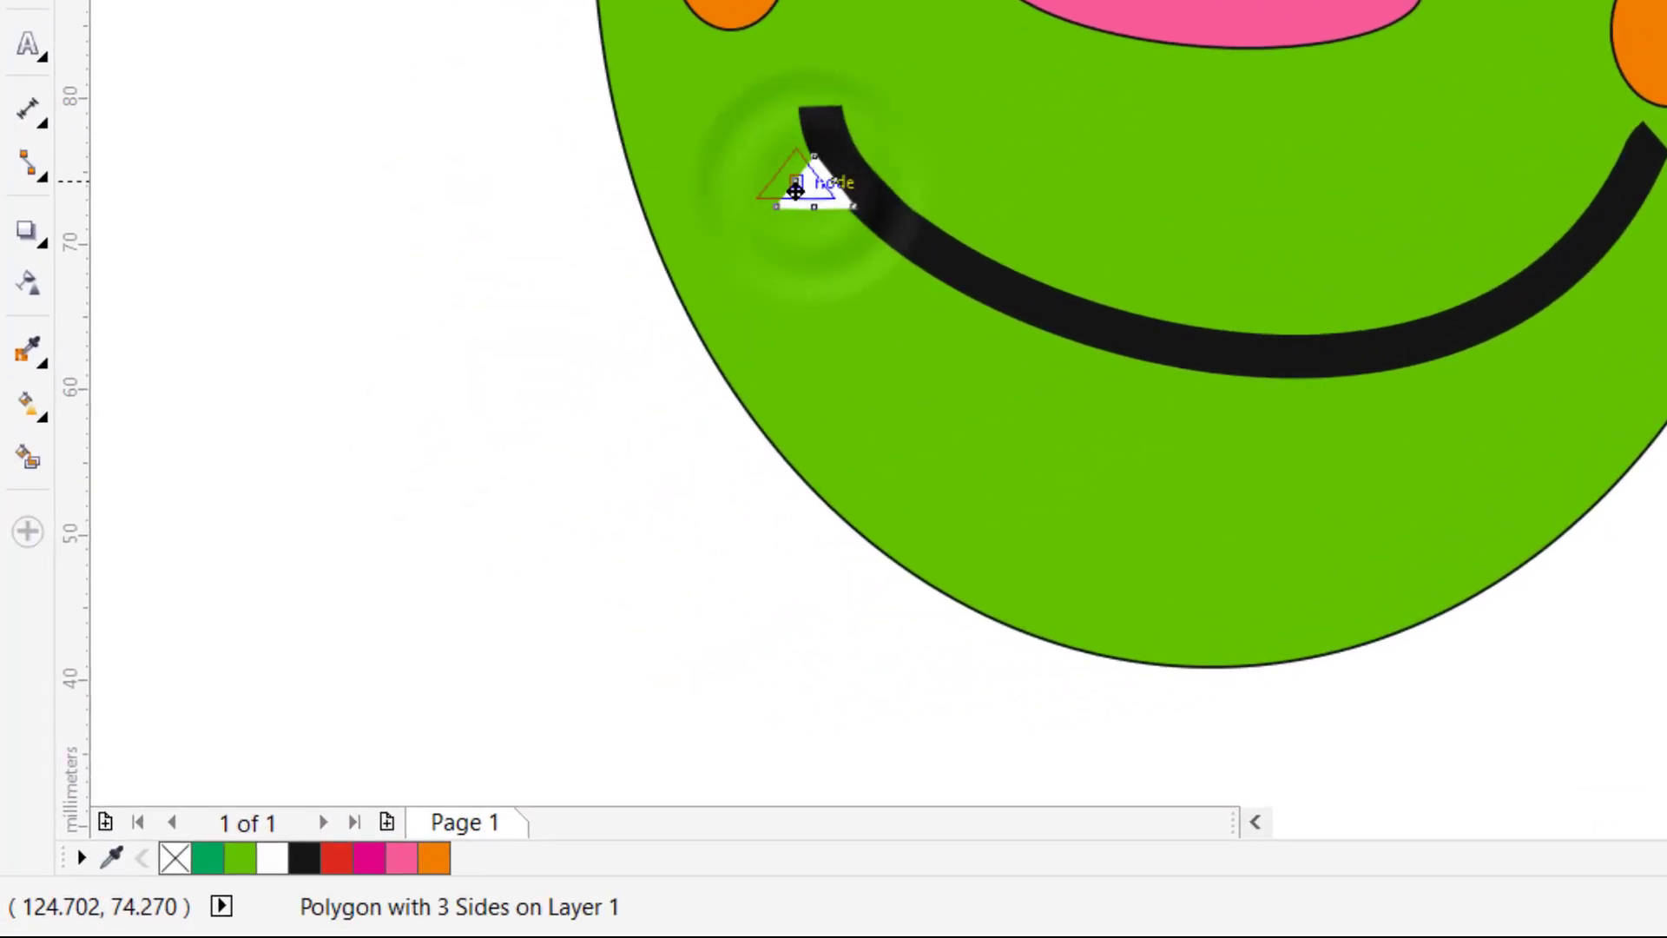
{"action": "mouse_move", "coordinate": [798, 191]}
{"action": "left_mouse_down"}
{"action": "mouse_move", "coordinate": [770, 179]}
{"action": "mouse_move", "coordinate": [777, 204]}
{"action": "left_mouse_up"}
{"action": "left_click", "coordinate": [793, 177]}
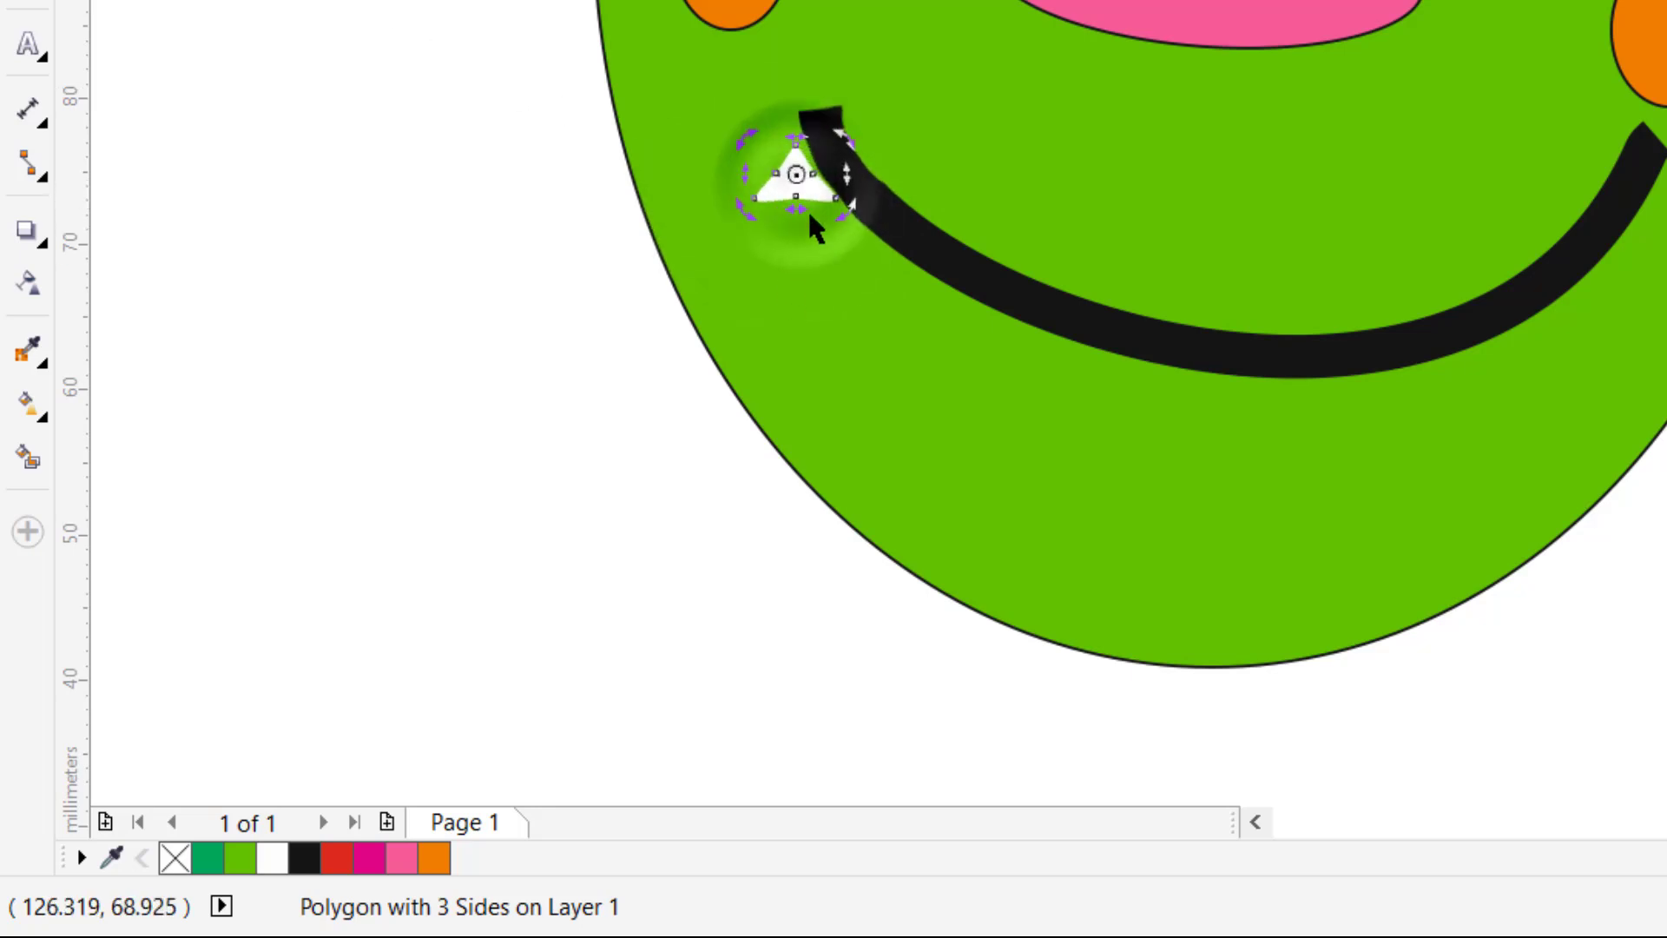
{"action": "left_click_drag", "start_coordinate": [851, 135], "coordinate": [848, 142]}
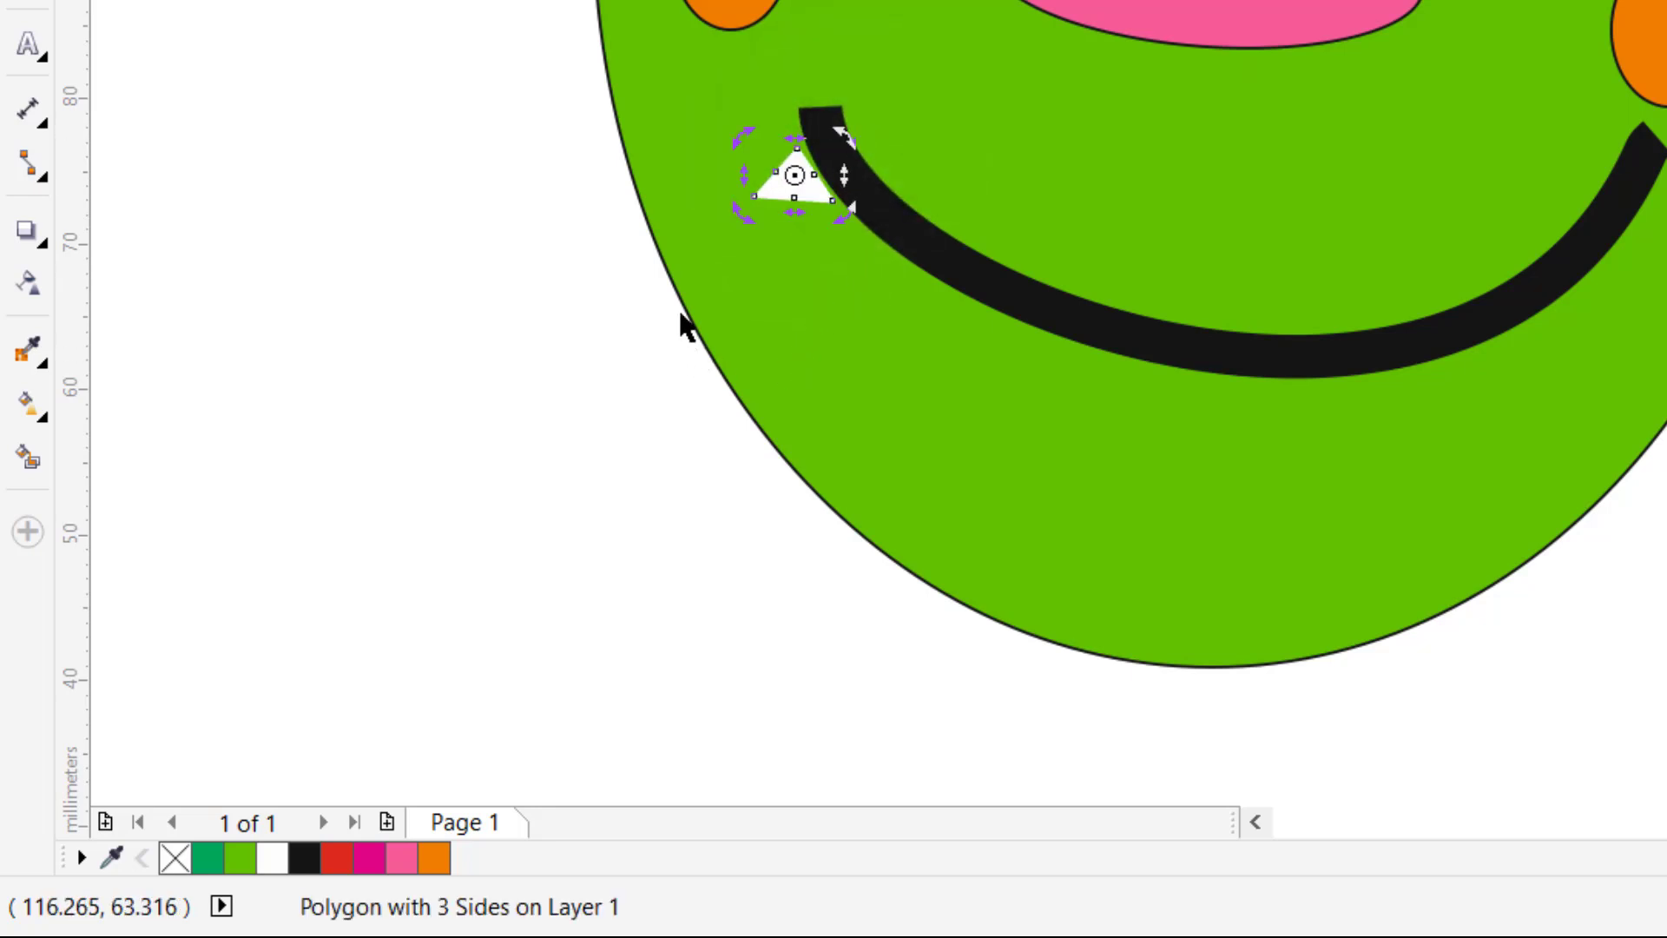
{"action": "left_click", "coordinate": [547, 295]}
Nudge the tooth about 0.6 mm to the right so it sits against the smile's left end
{"action": "left_click", "coordinate": [781, 178]}
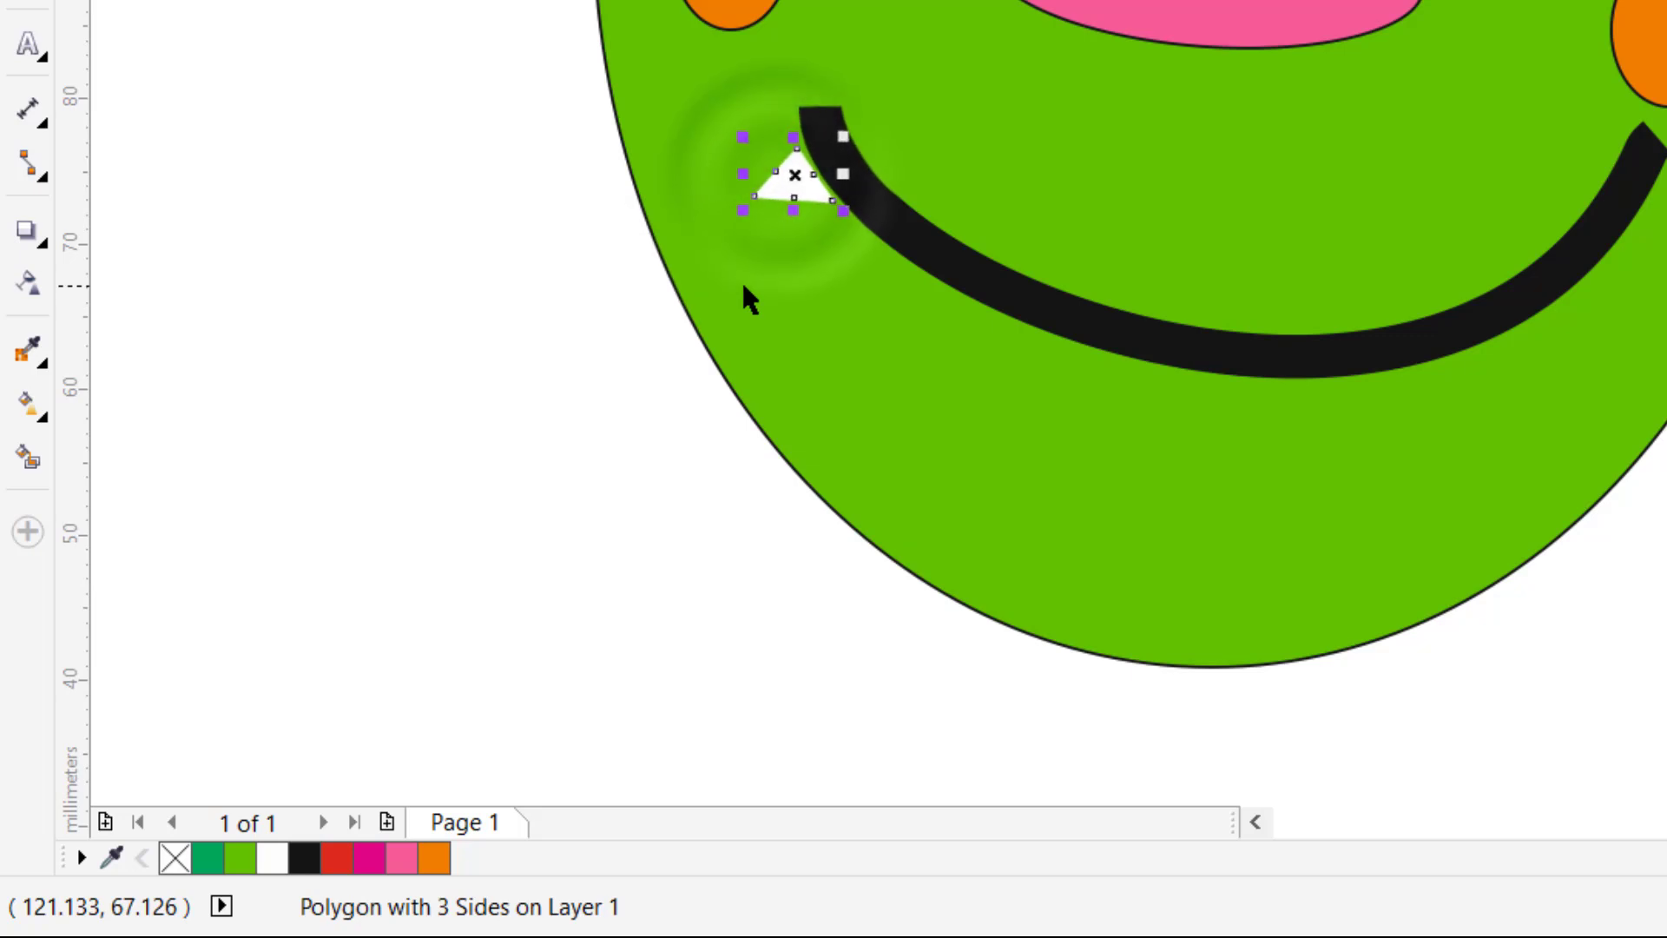
{"action": "key", "text": "Right"}
{"action": "key", "text": "Right"}
{"action": "key", "text": "Right"}
{"action": "key", "text": "Right"}
{"action": "key", "text": "Right"}
{"action": "key", "text": "Right"}
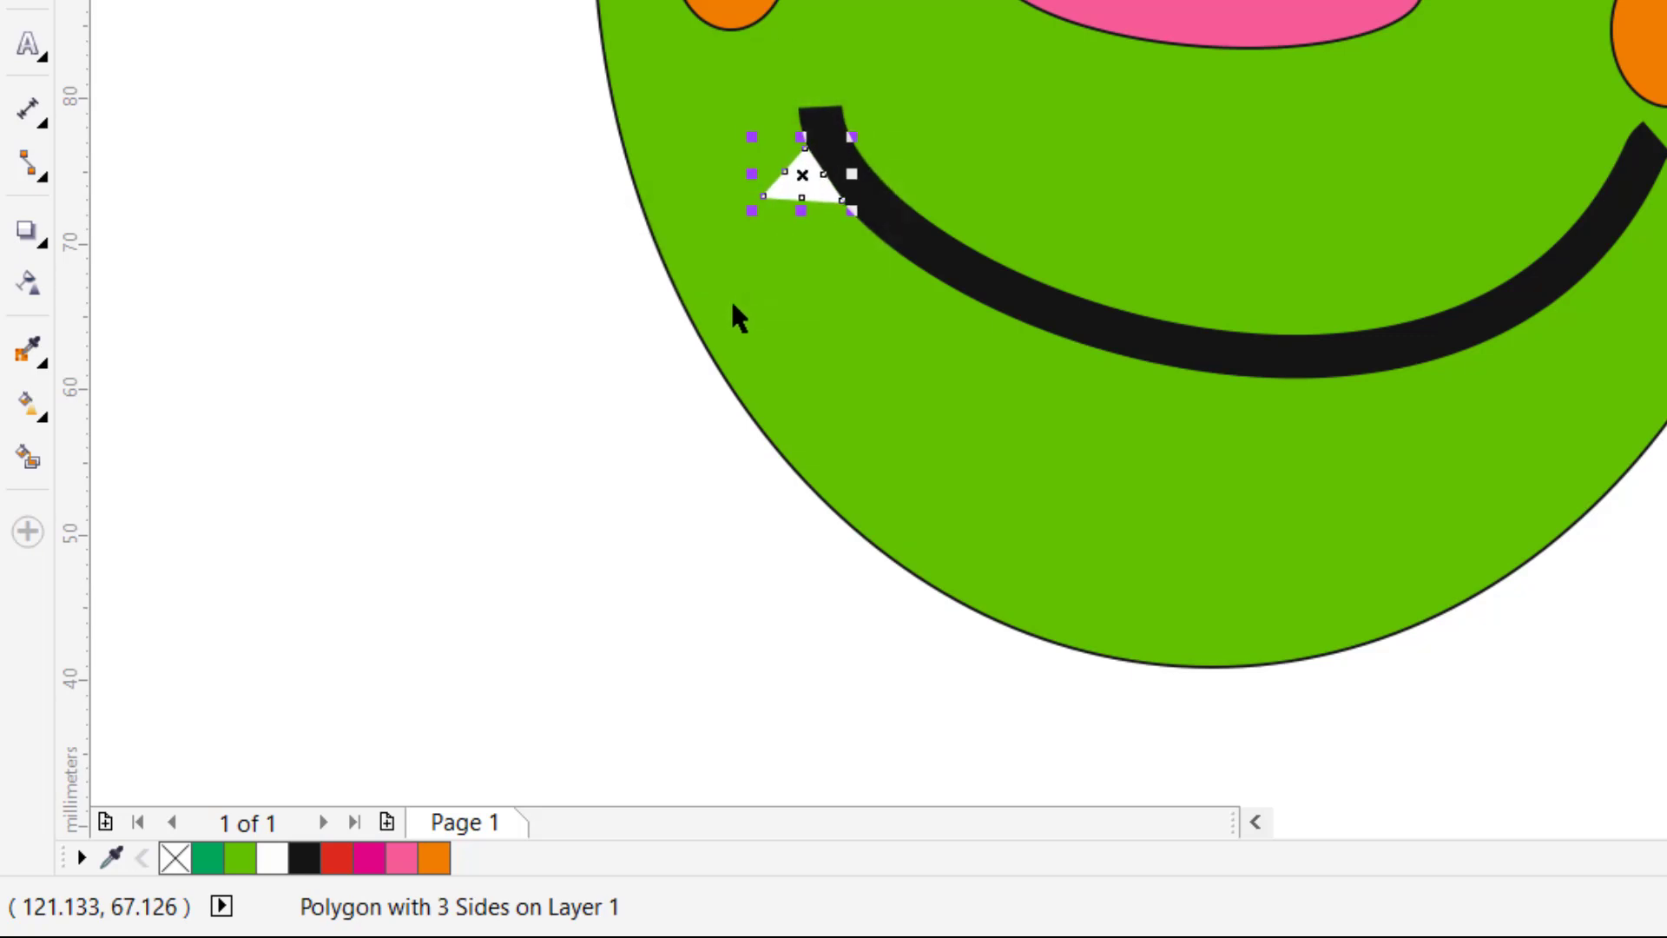
{"action": "left_click", "coordinate": [599, 379]}
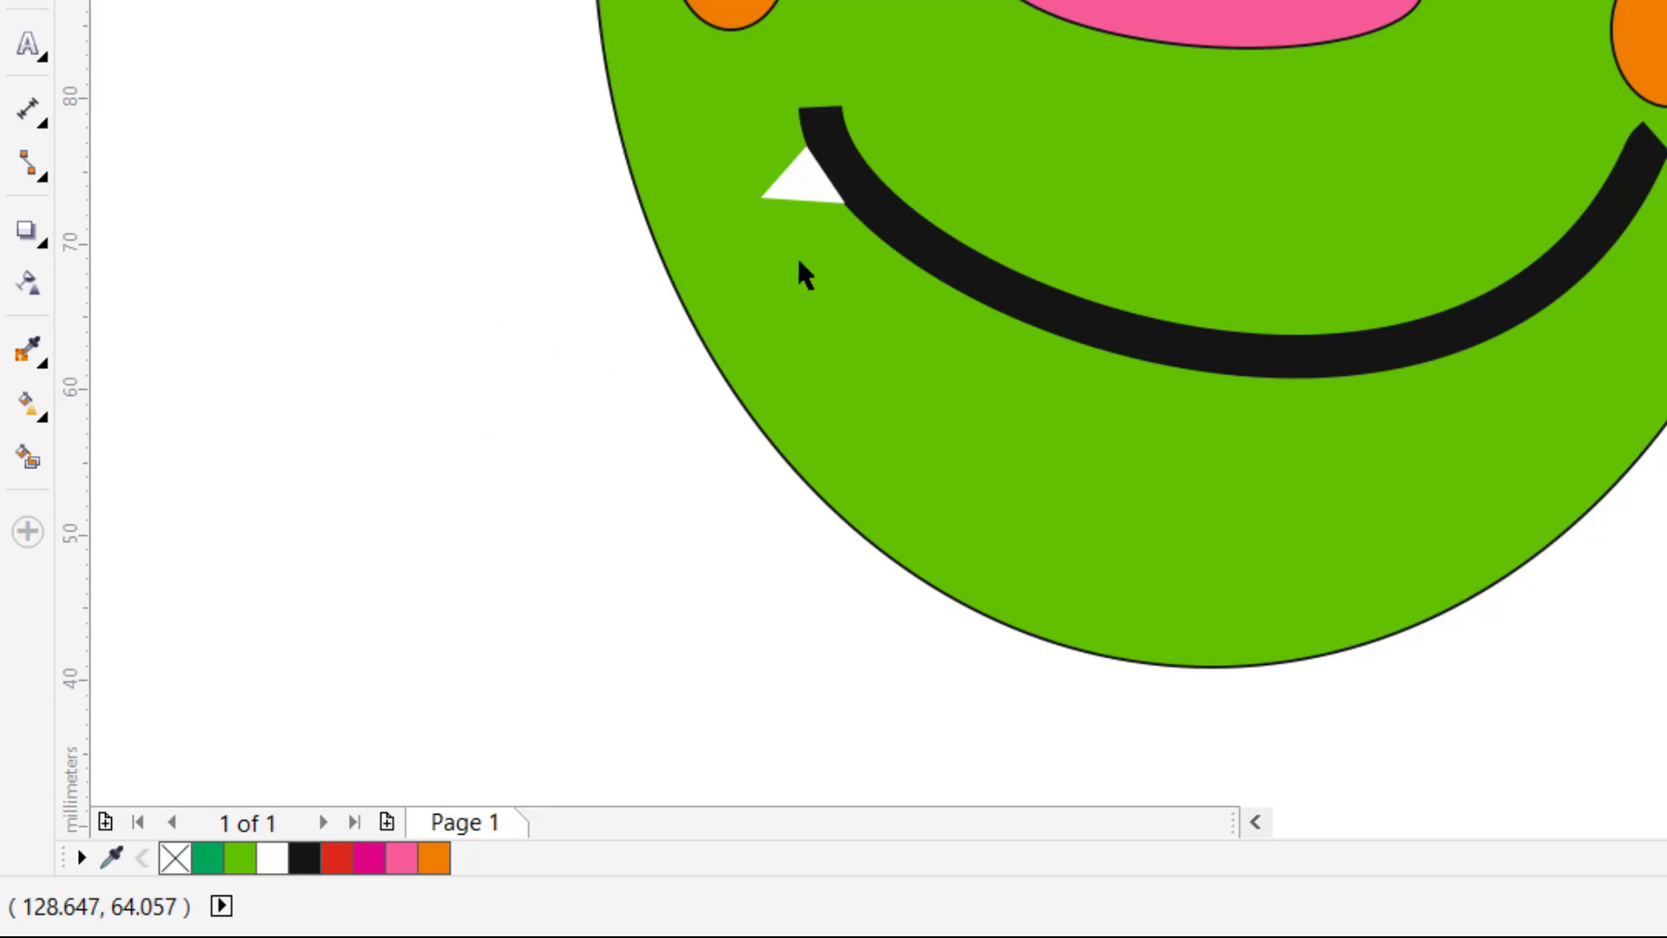
Copy the first tooth down and right along the smile, and rotate the copy counterclockwise to follow the curve
{"action": "left_click", "coordinate": [797, 178]}
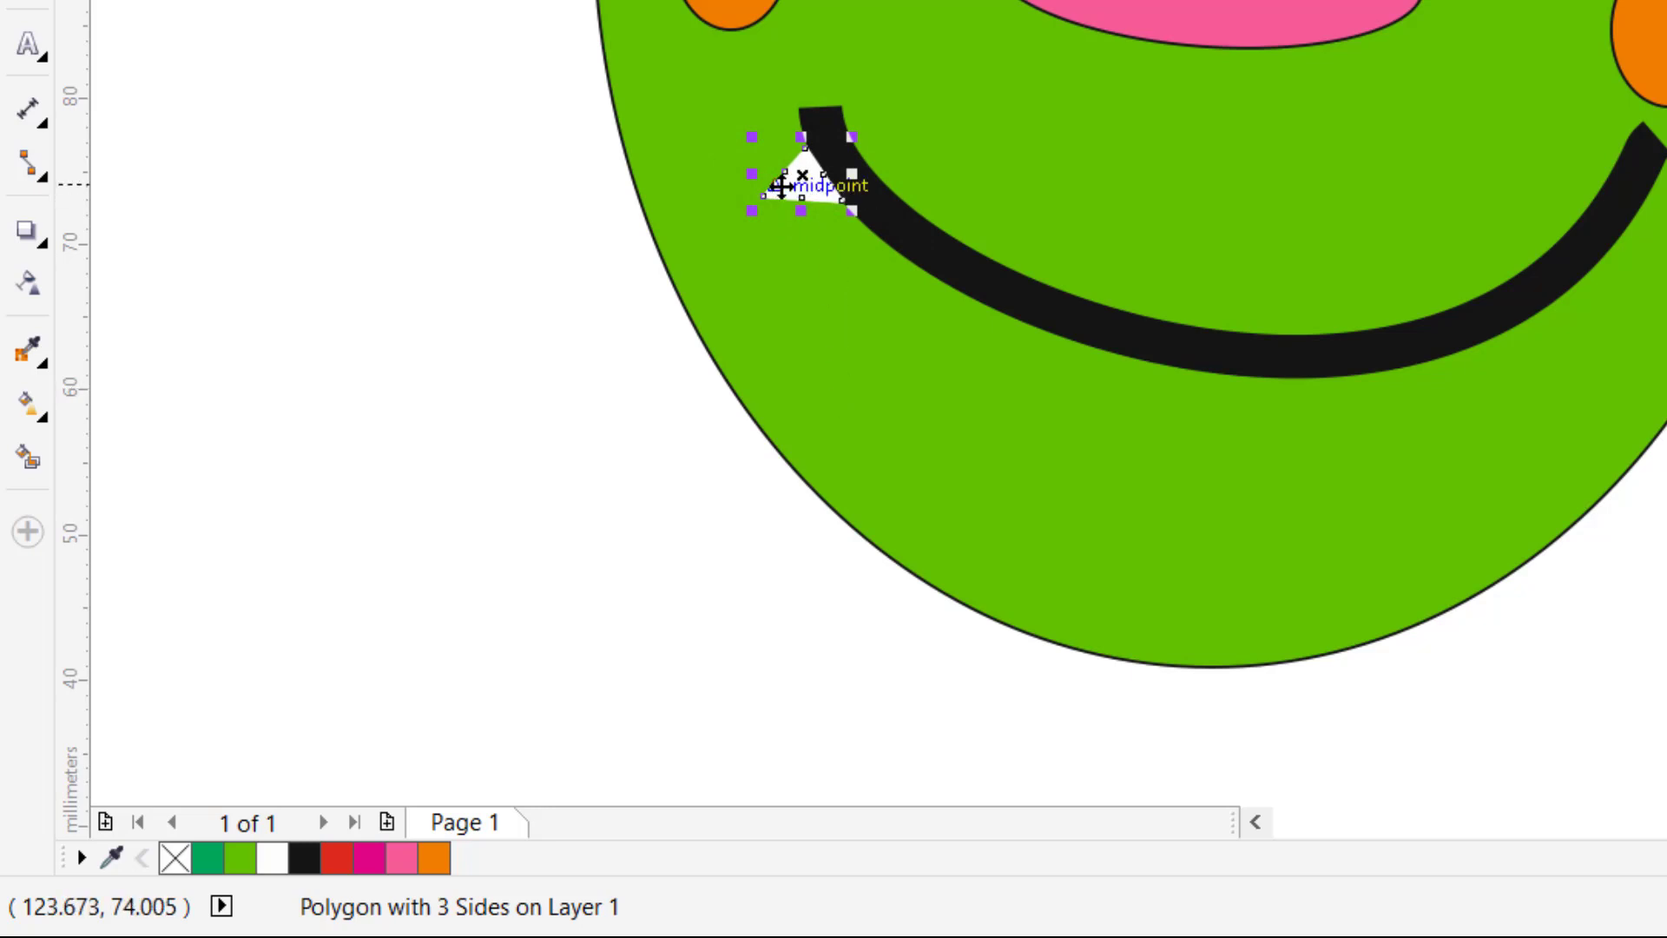
{"action": "left_click_drag", "start_coordinate": [781, 185], "coordinate": [841, 262]}
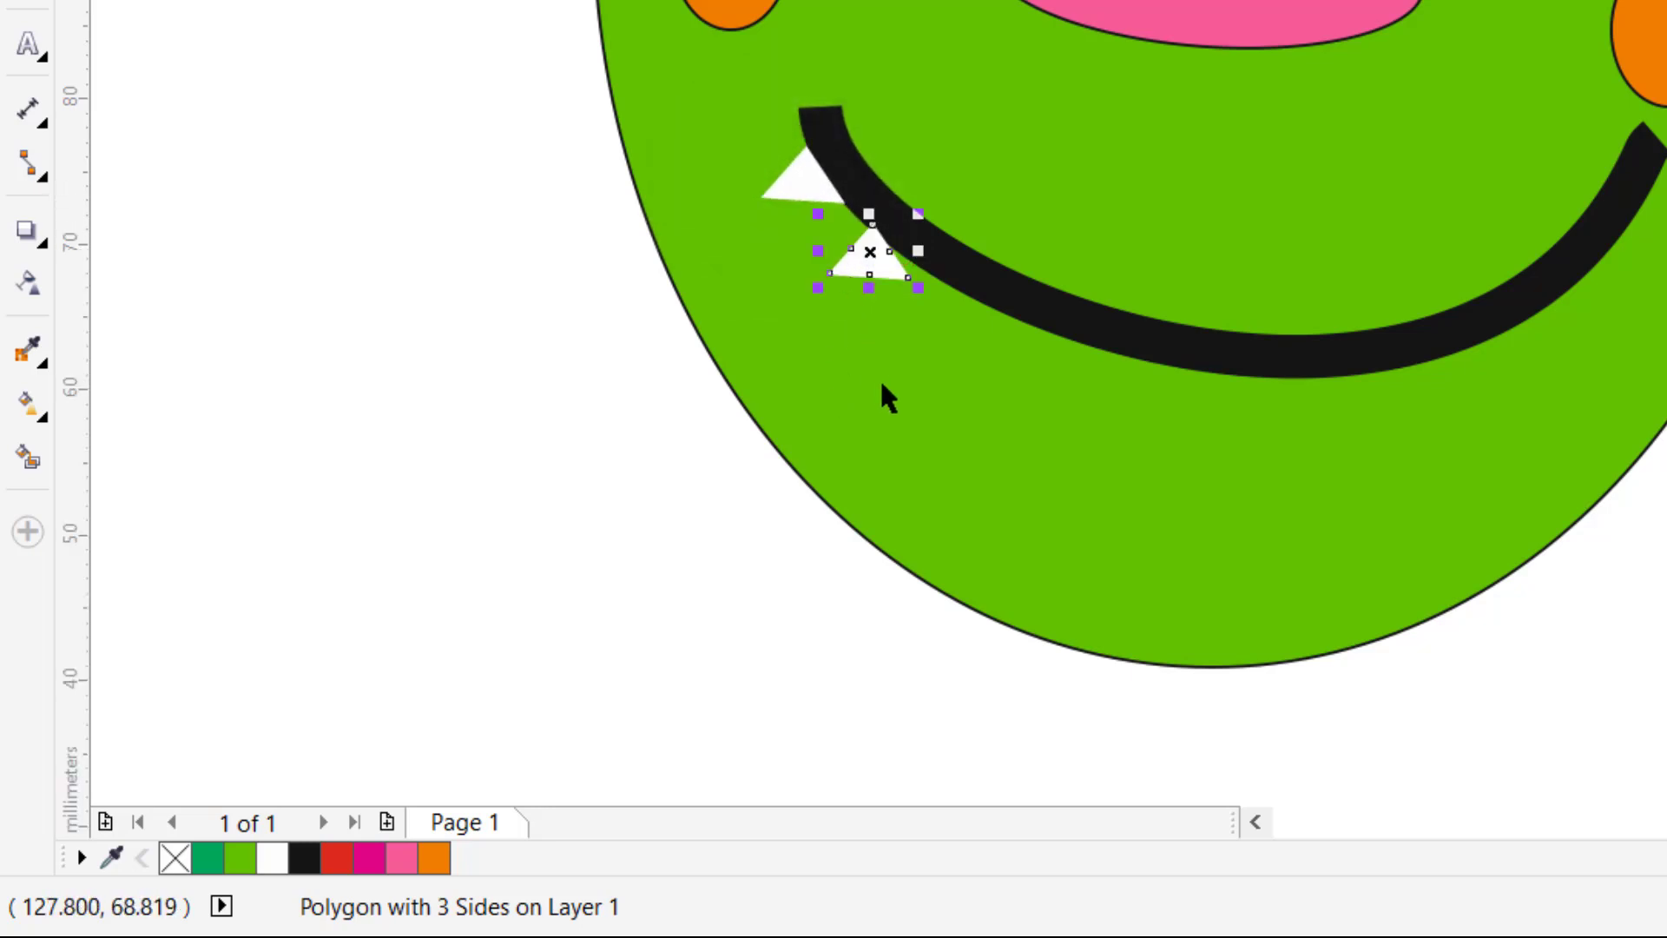
{"action": "left_click", "coordinate": [868, 260]}
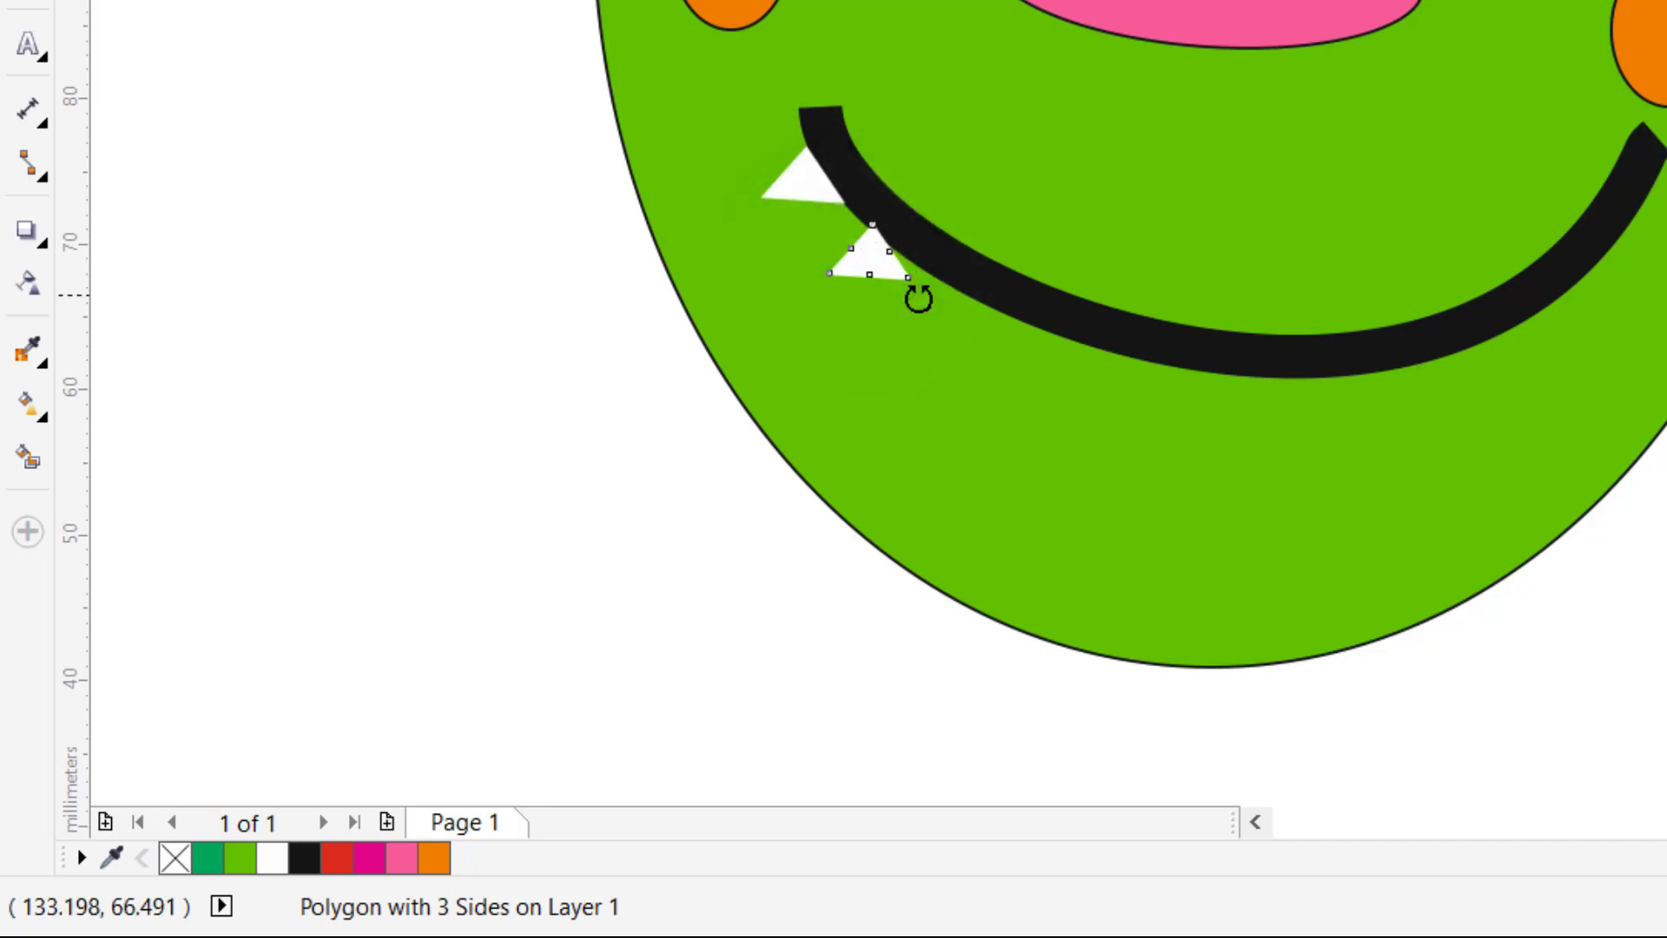
{"action": "left_click", "coordinate": [923, 293]}
{"action": "left_click_drag", "start_coordinate": [923, 293], "coordinate": [936, 289]}
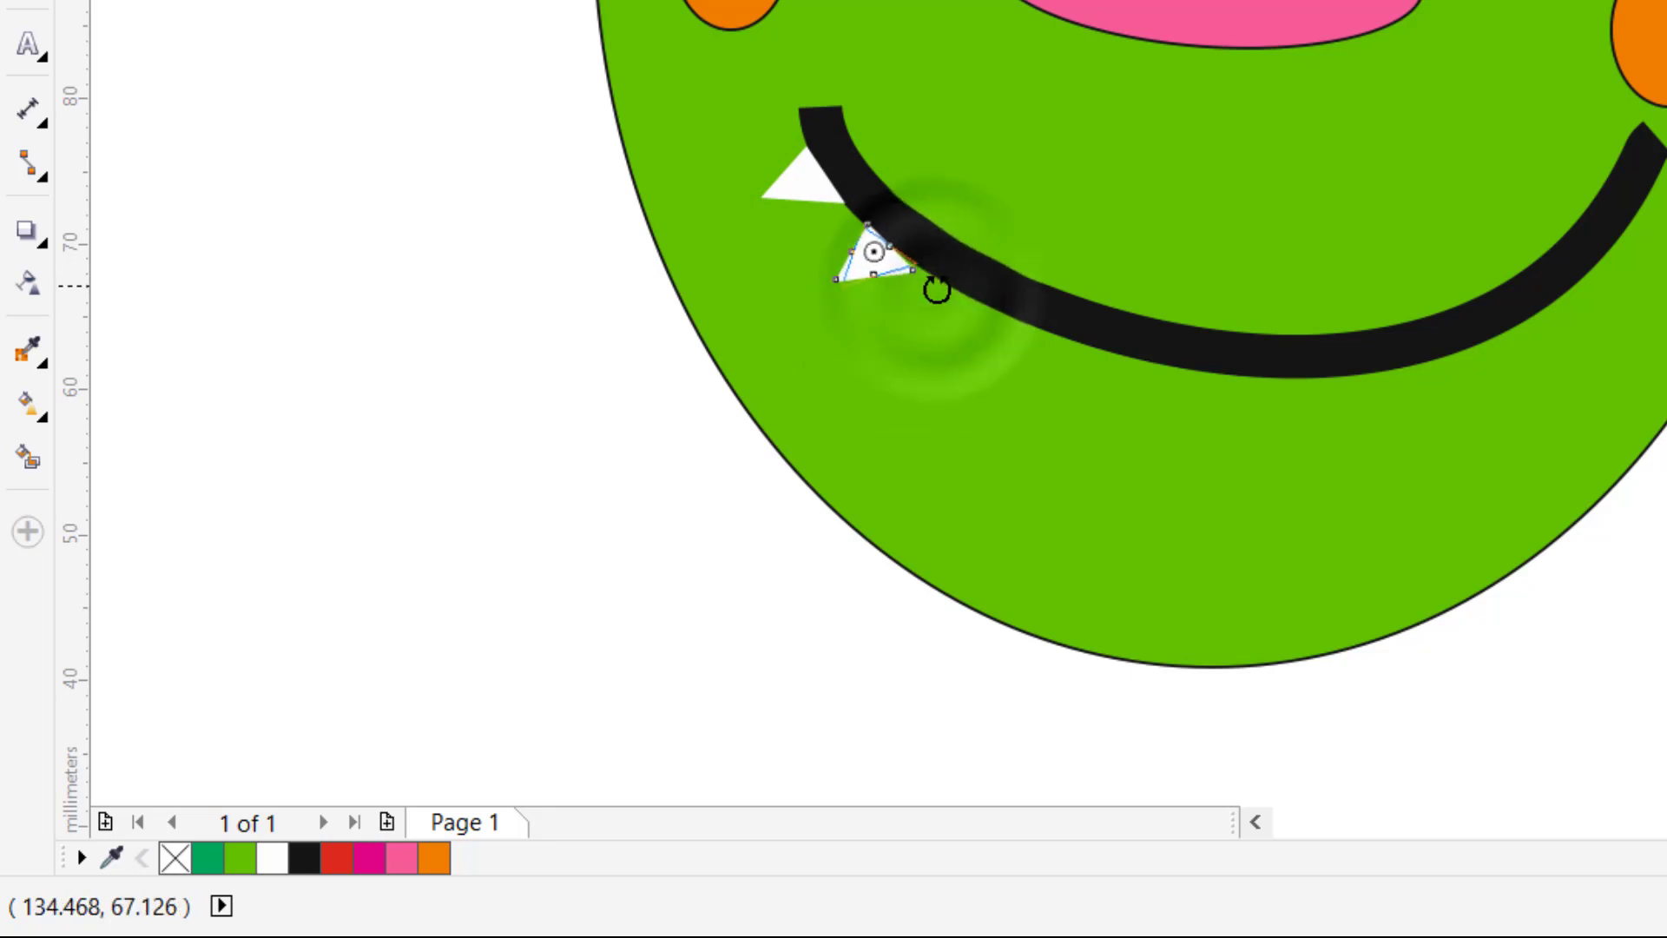
{"action": "left_click", "coordinate": [659, 411]}
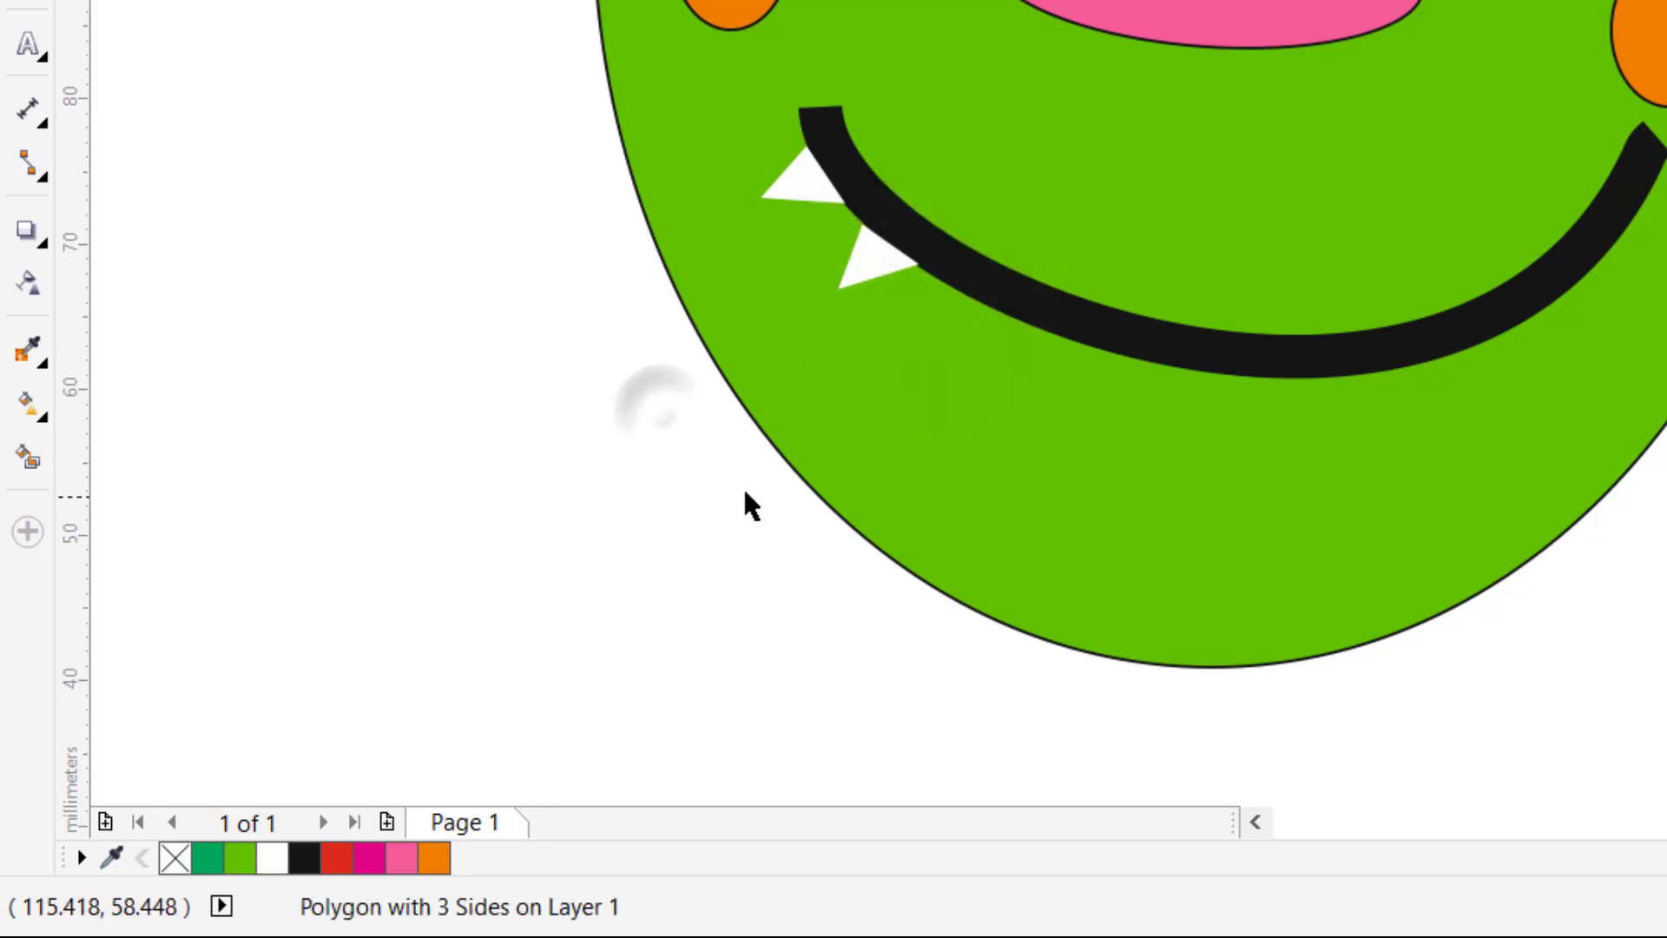
Copy the second tooth further down along the smile as a third tooth and rotate it slightly counterclockwise
{"action": "left_click", "coordinate": [876, 259]}
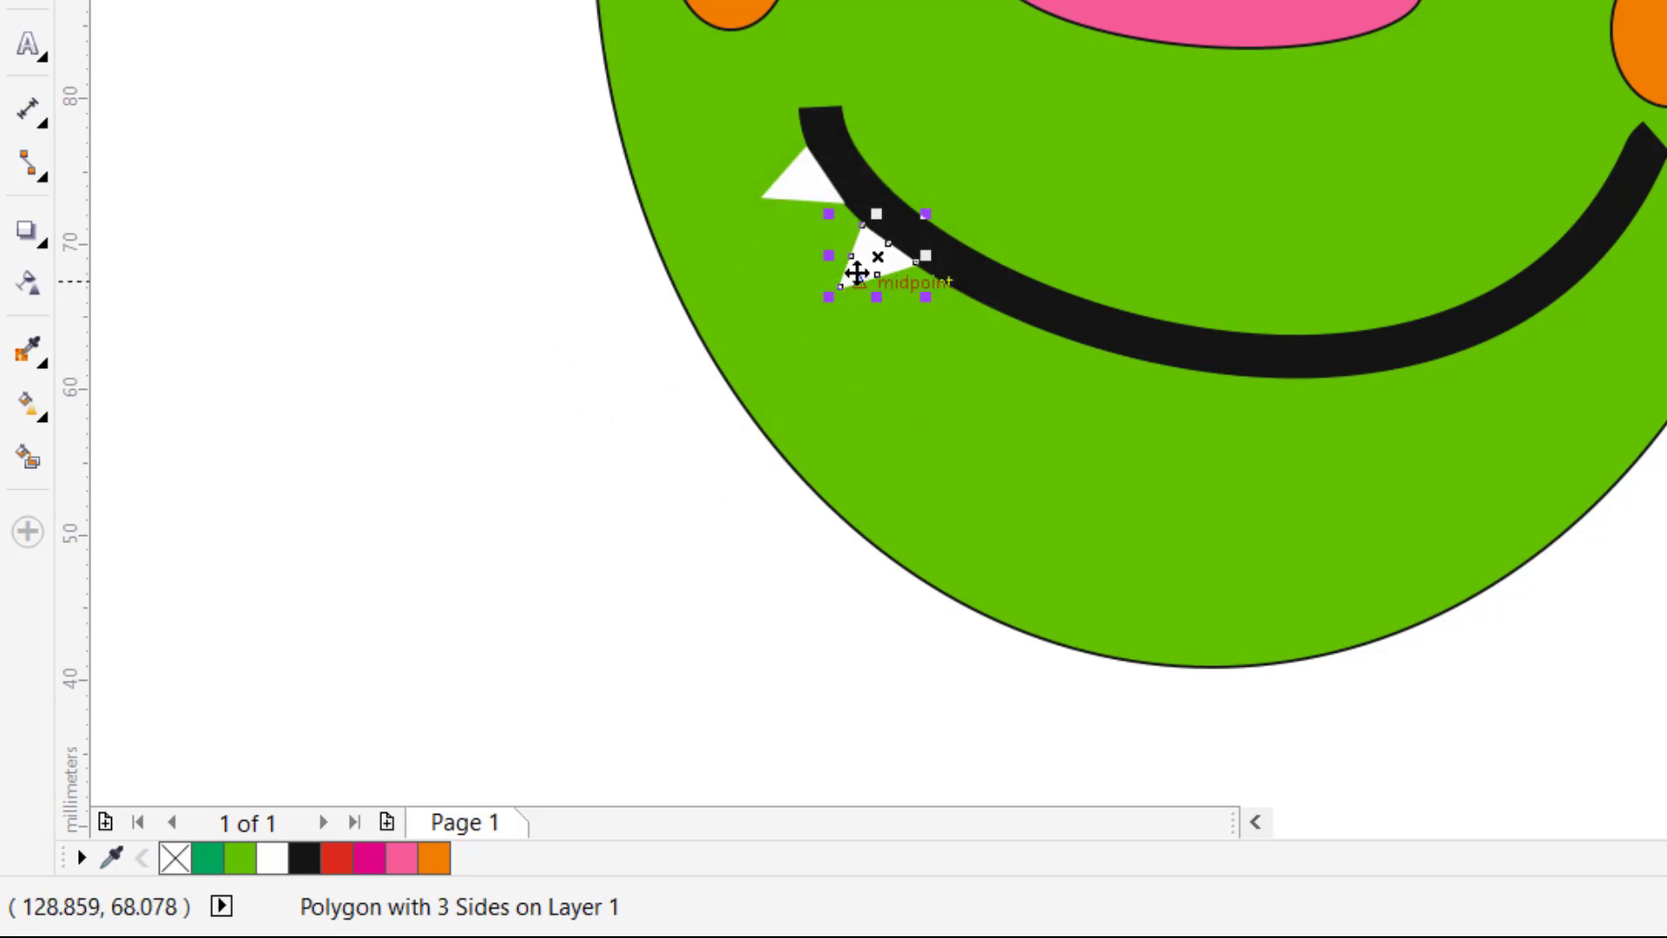
{"action": "left_click_drag", "start_coordinate": [856, 269], "coordinate": [948, 338]}
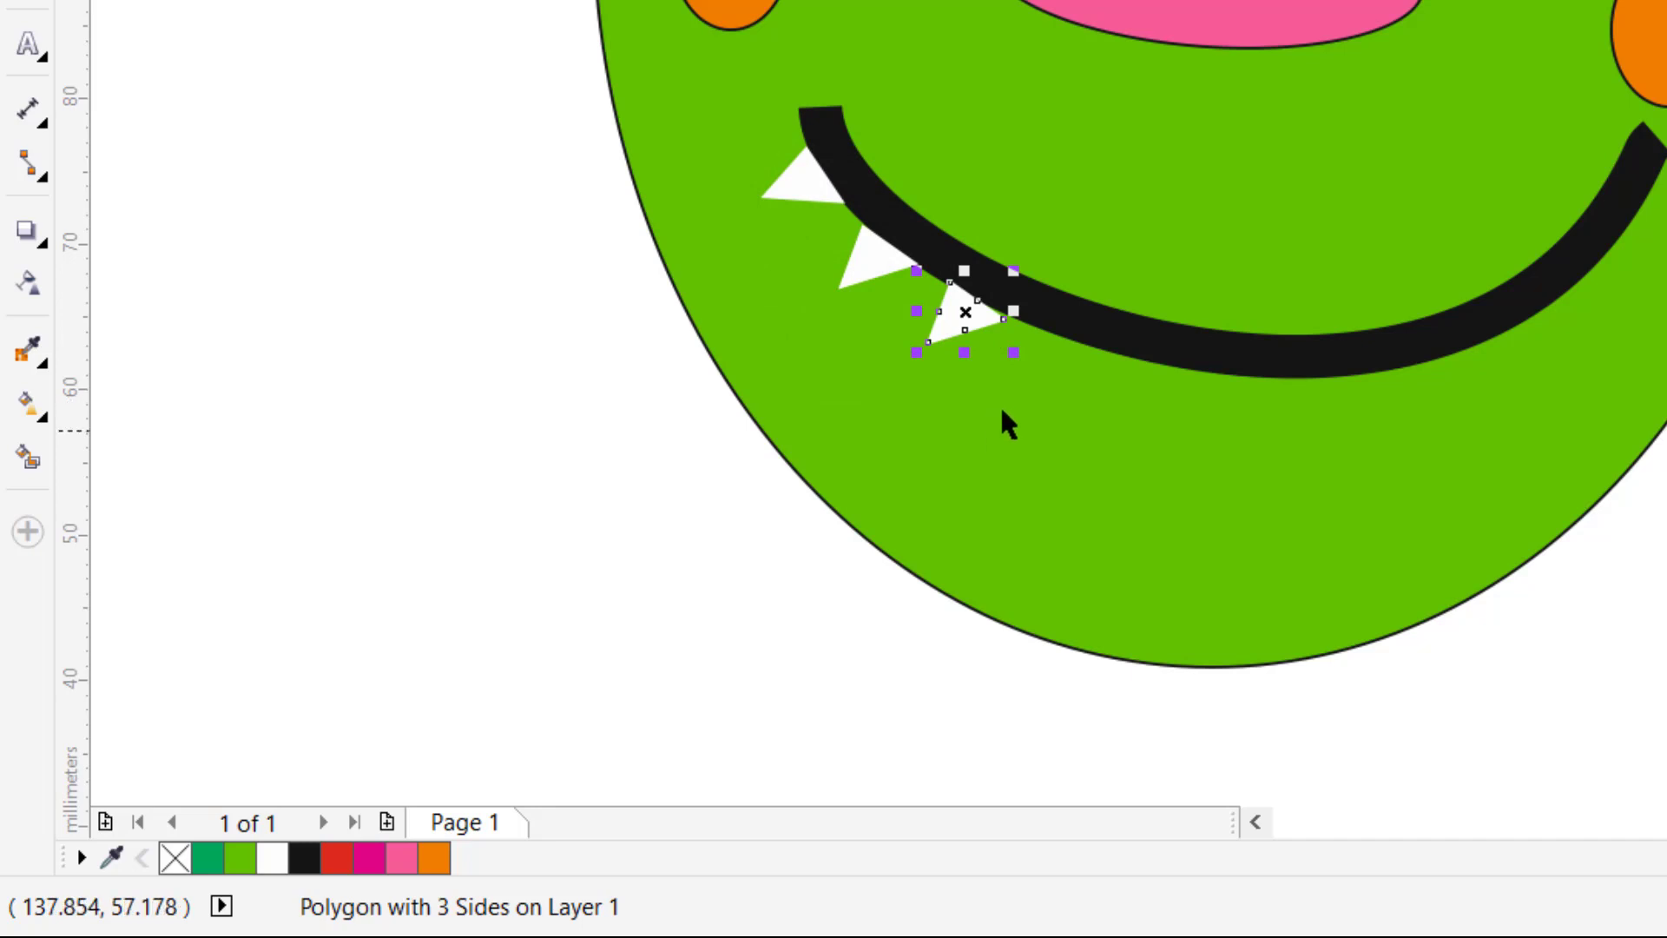
{"action": "left_click", "coordinate": [946, 321]}
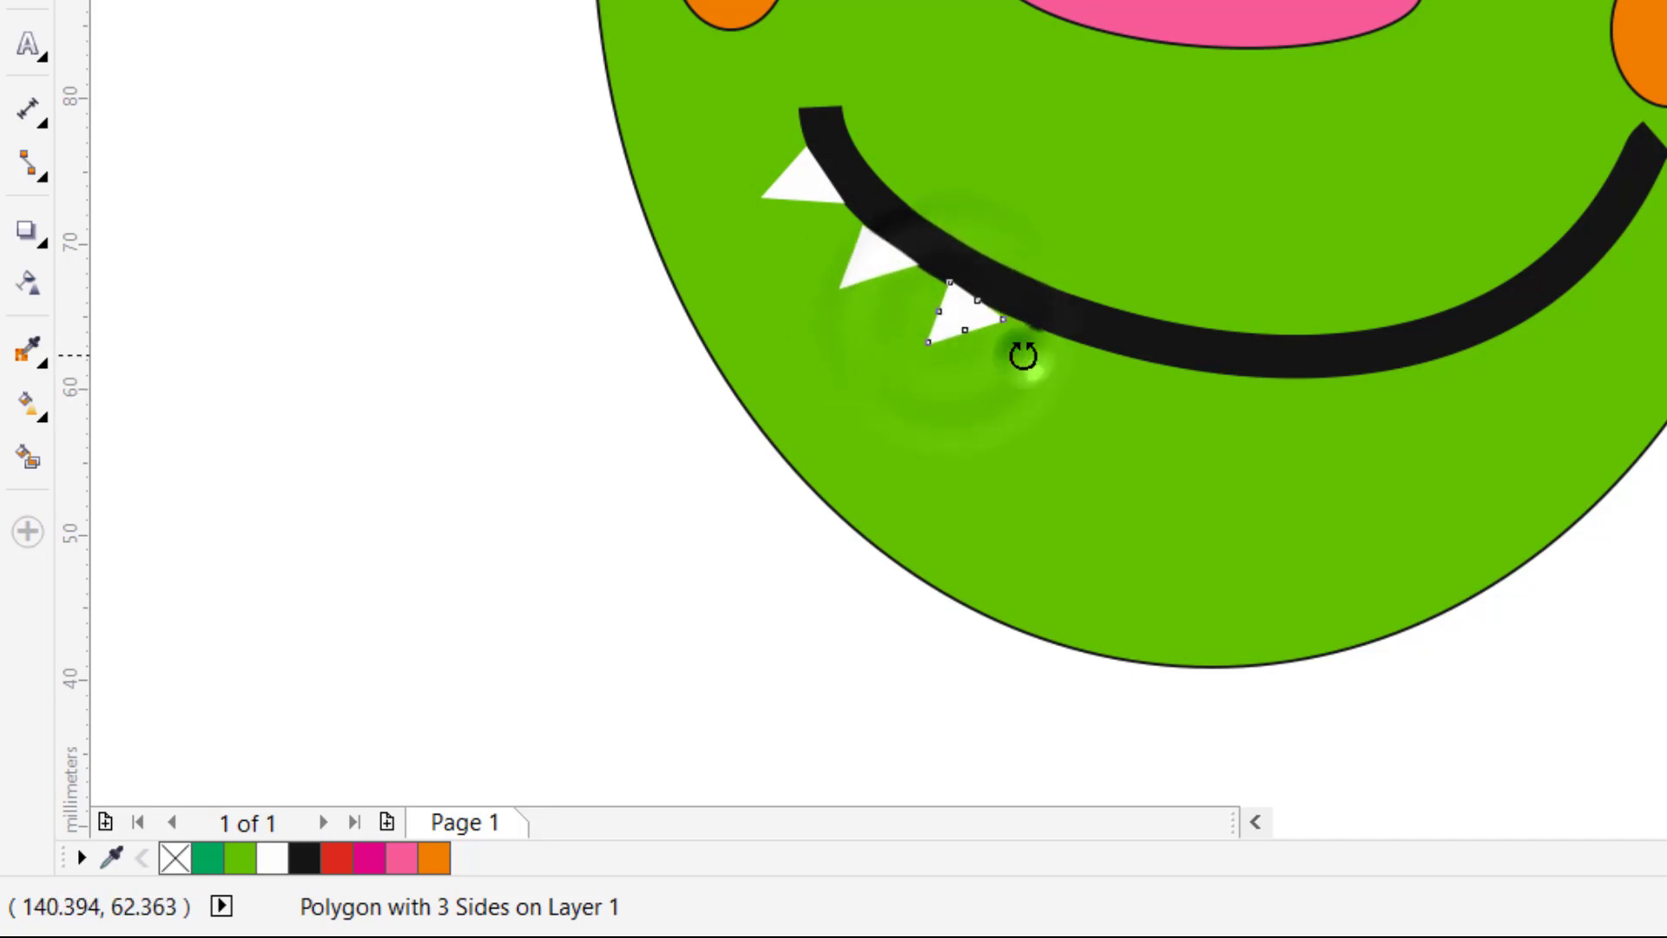
{"action": "left_click_drag", "start_coordinate": [1025, 356], "coordinate": [1024, 353]}
{"action": "left_click", "coordinate": [985, 401]}
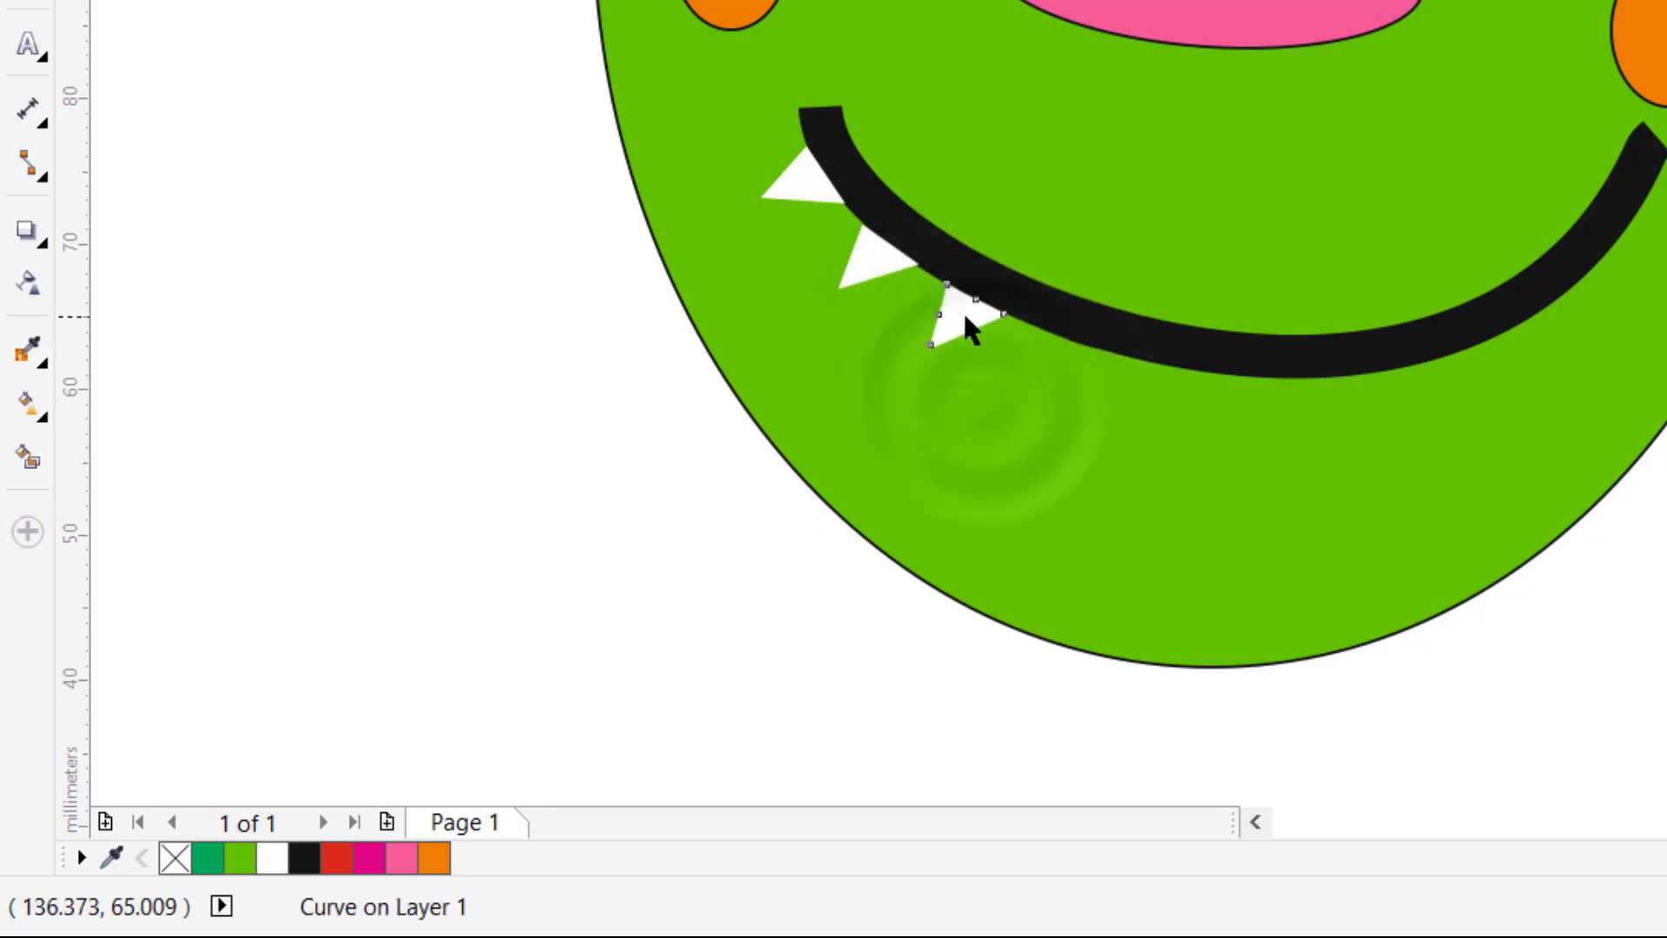
Copy the third tooth along the smile as a fourth, rotate it slightly counterclockwise, and nudge it up and right against the curve
{"action": "left_click", "coordinate": [966, 314]}
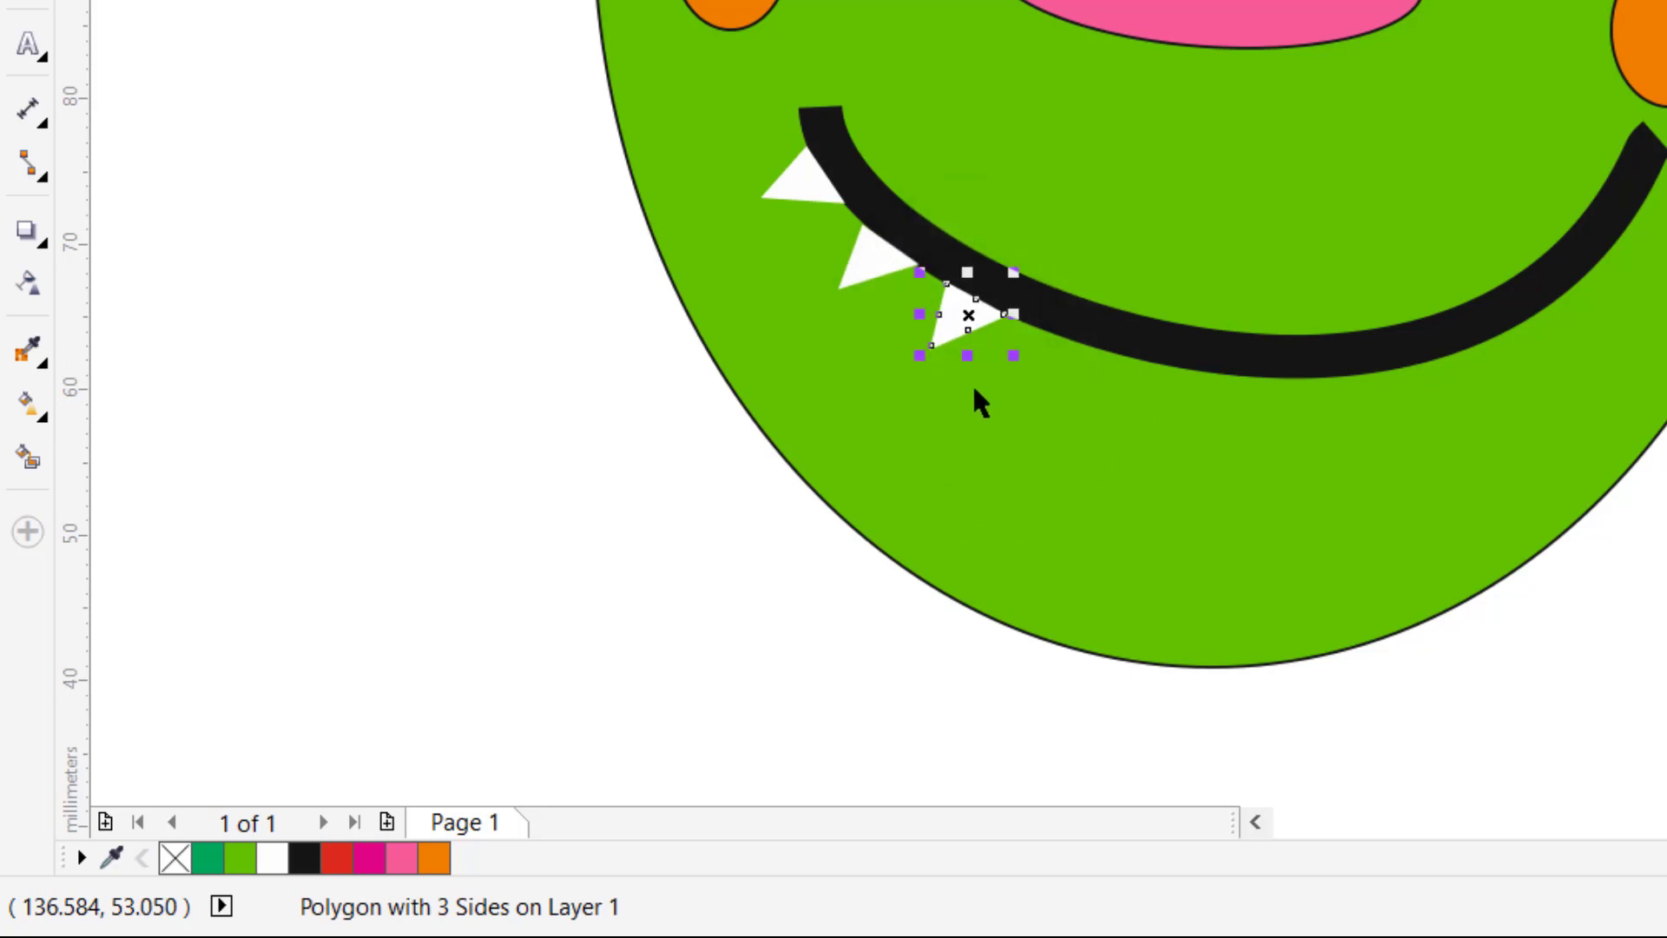
{"action": "left_click_drag", "start_coordinate": [945, 317], "coordinate": [1042, 362]}
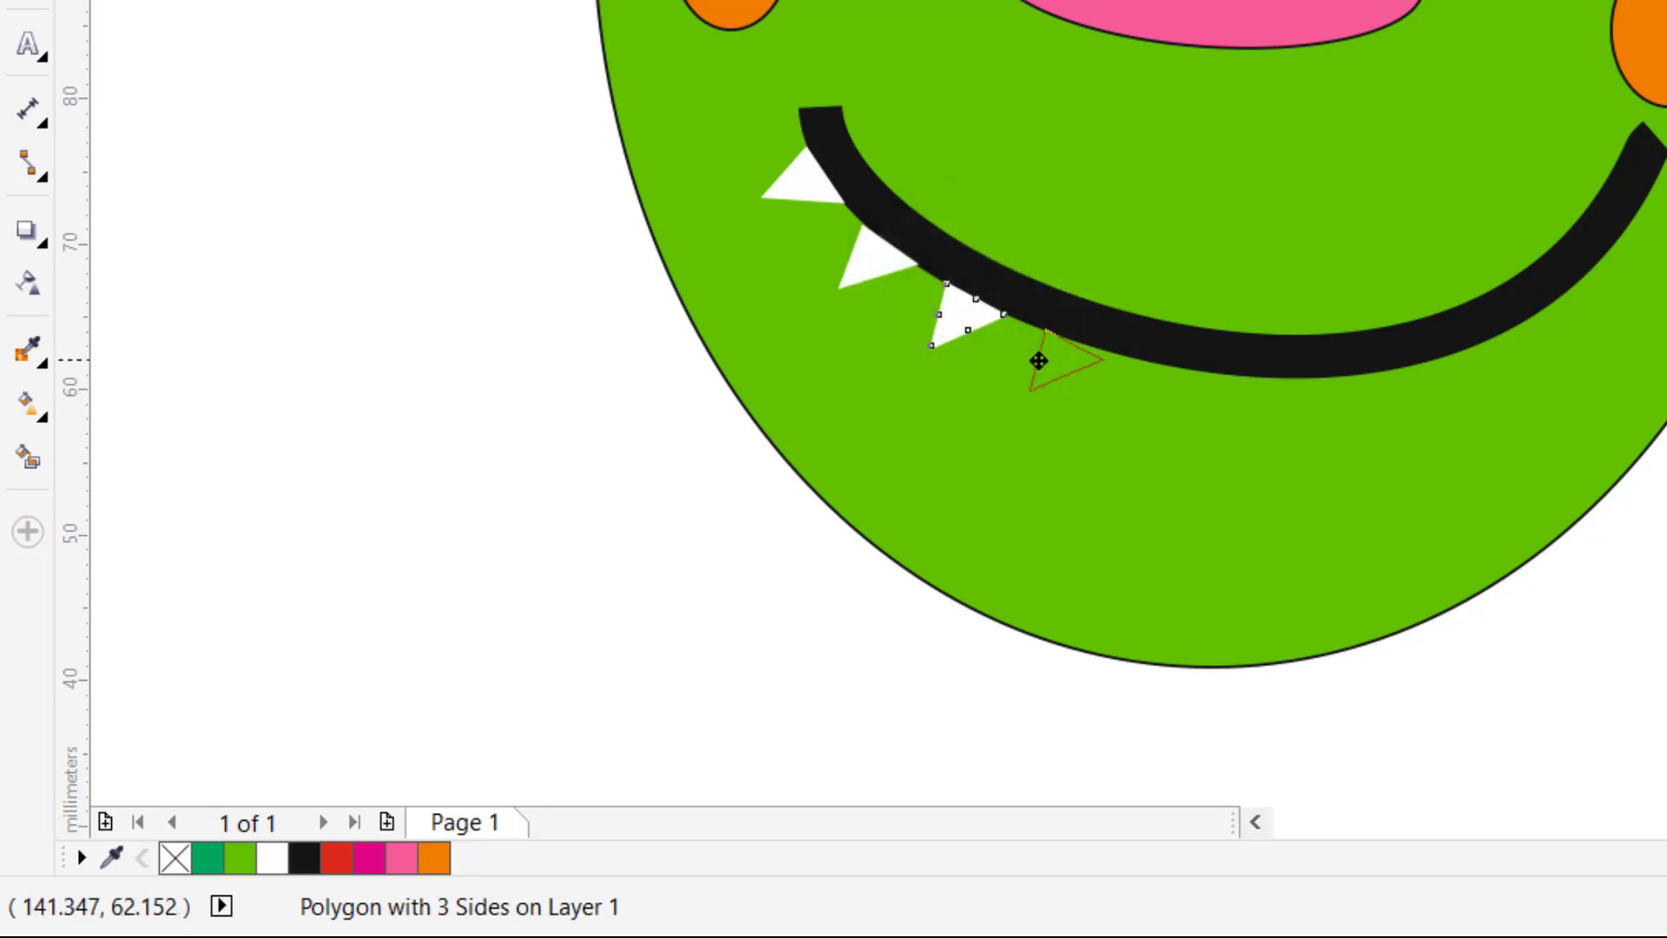
{"action": "left_click", "coordinate": [1065, 369]}
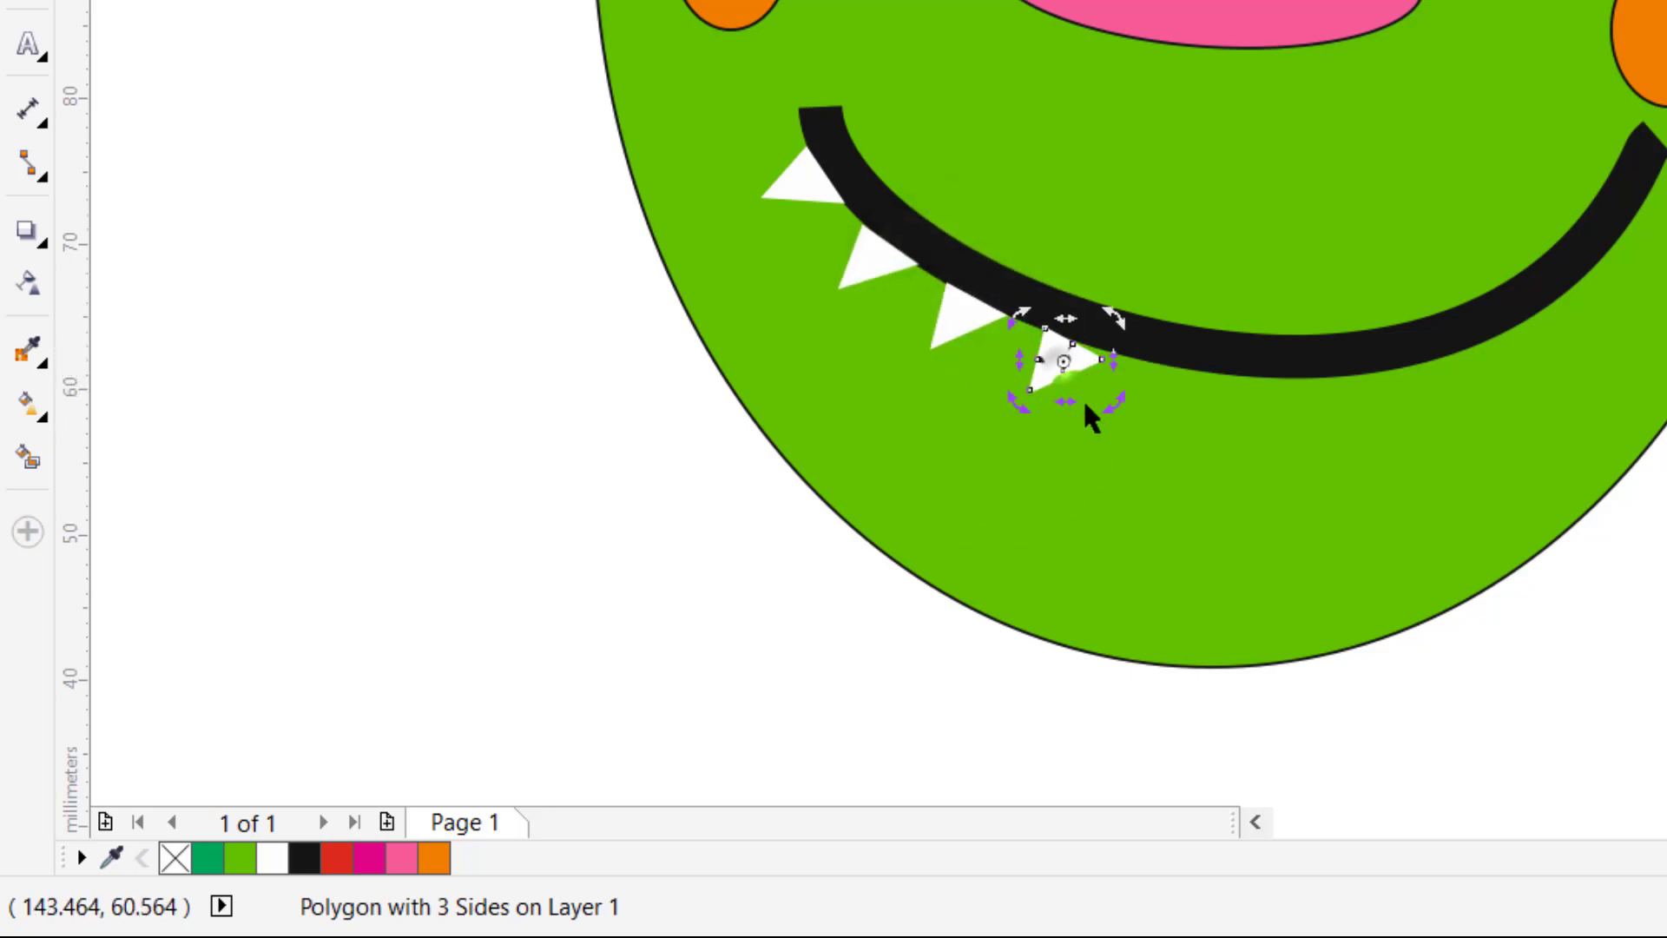
{"action": "left_click_drag", "start_coordinate": [1116, 402], "coordinate": [1127, 406]}
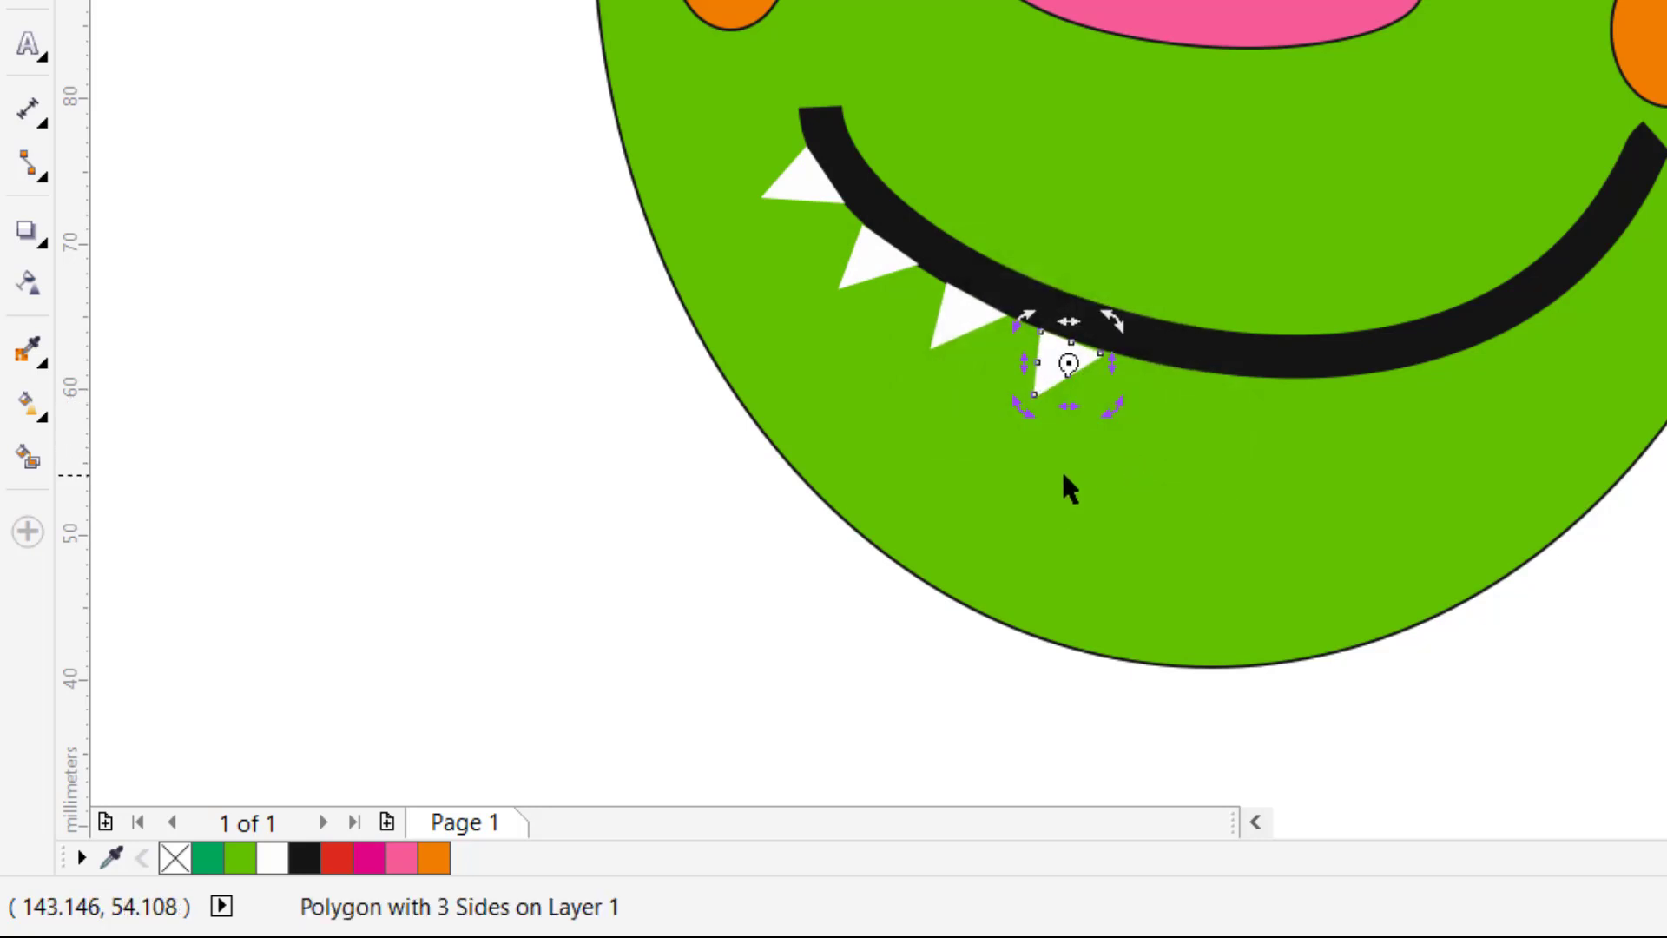
{"action": "key", "text": "Up"}
{"action": "key", "text": "Up"}
{"action": "key", "text": "Right"}
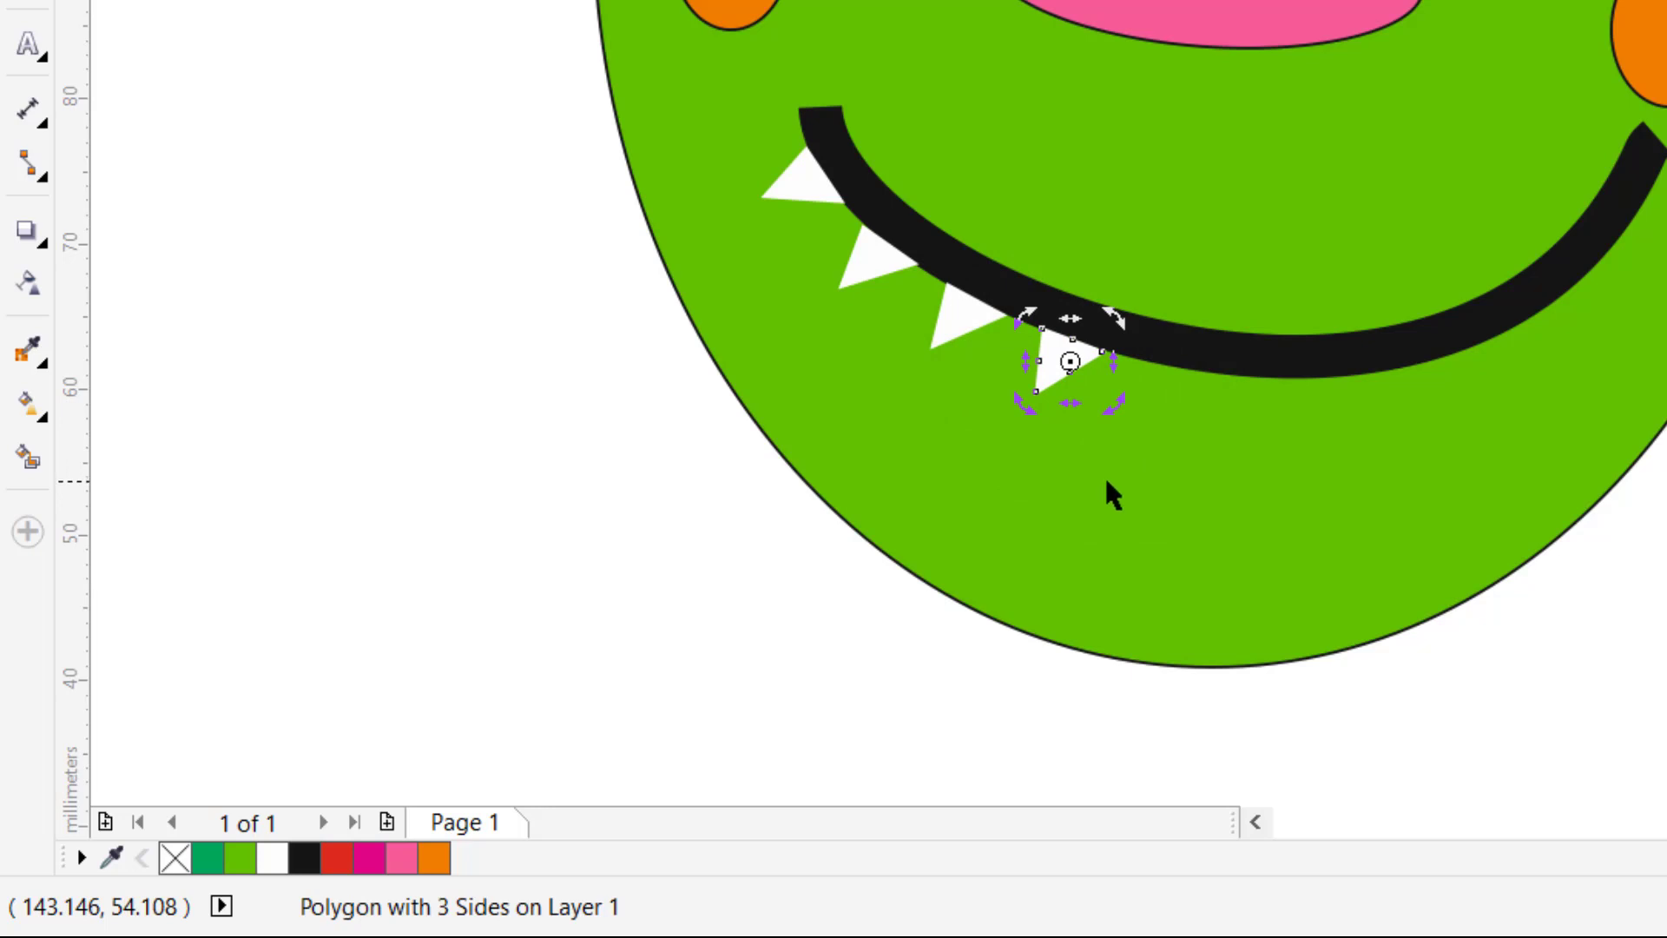
{"action": "left_click", "coordinate": [1106, 478]}
Copy the fourth tooth further right under the smile as a fifth tooth, rotated counterclockwise against the curve
{"action": "left_click", "coordinate": [1069, 372]}
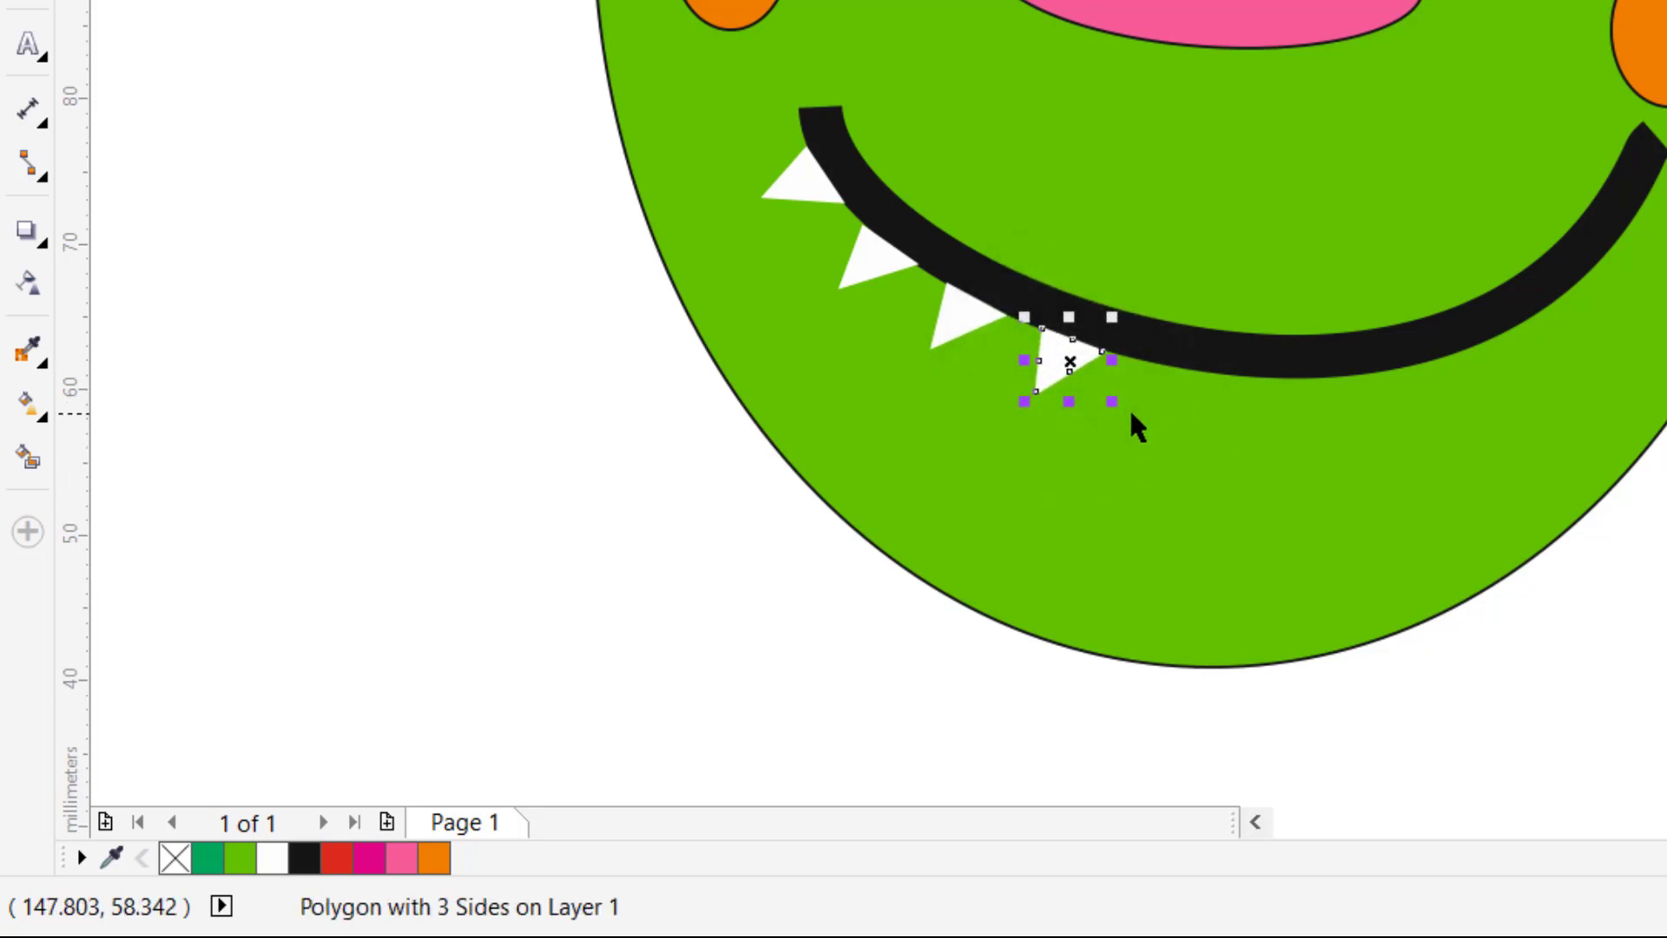
{"action": "left_click_drag", "start_coordinate": [1064, 362], "coordinate": [1243, 438]}
{"action": "left_click", "coordinate": [1175, 393]}
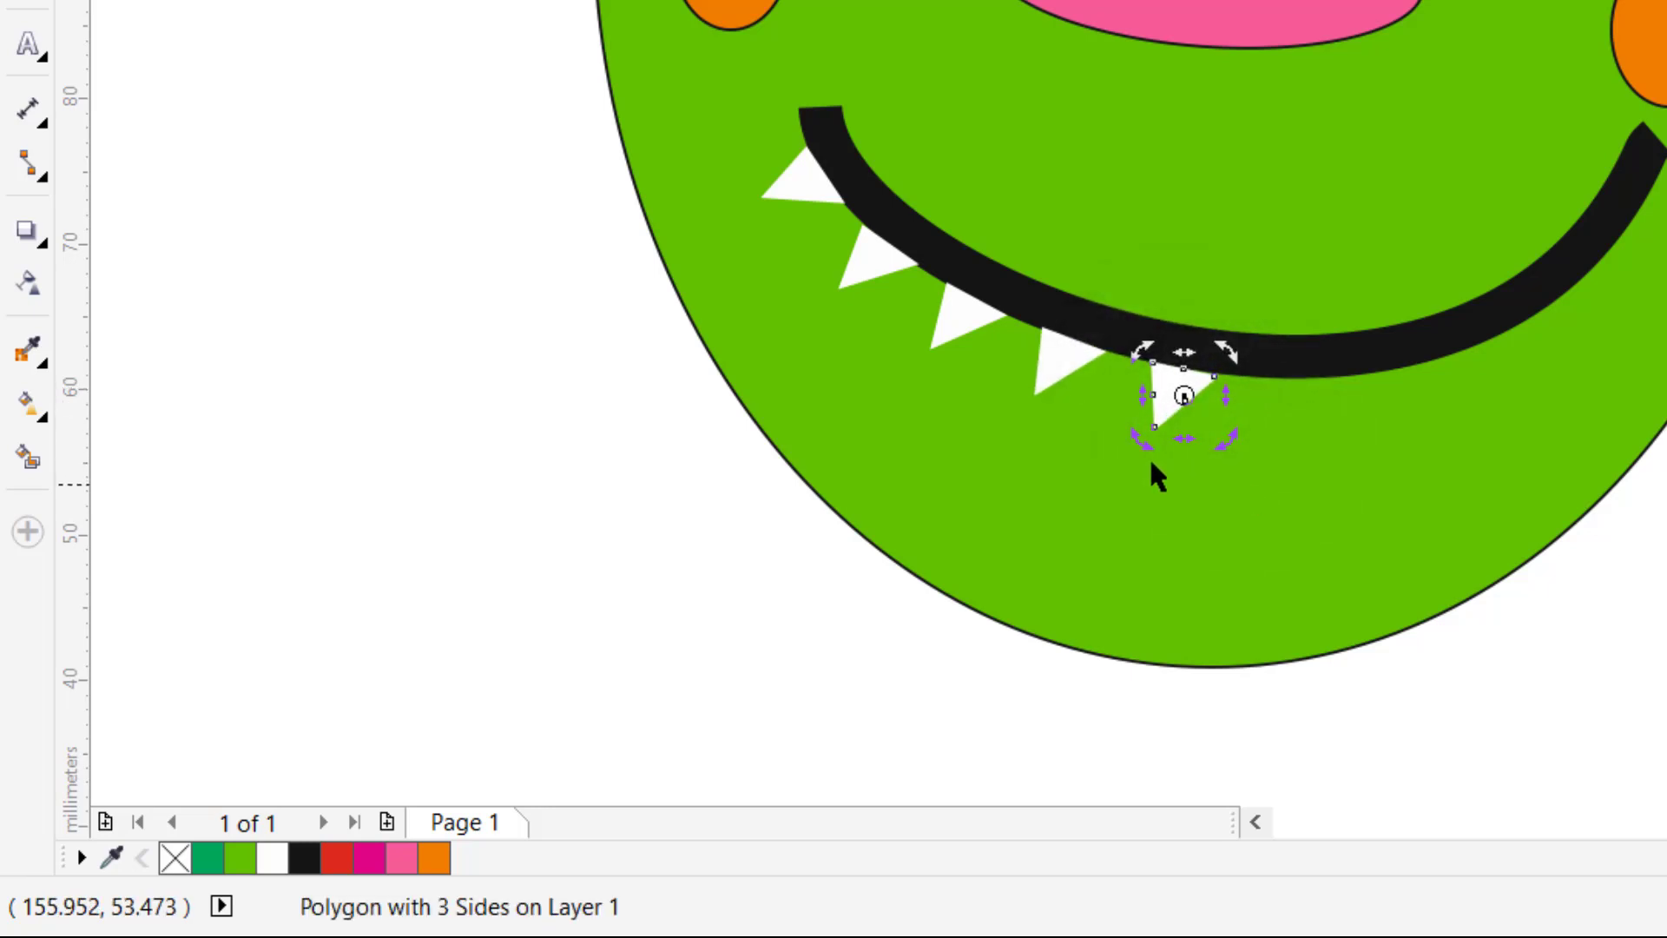
{"action": "left_click", "coordinate": [1194, 632]}
Copy the fifth tooth to the smile's lowest point as a sixth tooth and rotate it counterclockwise until its base is level
{"action": "left_click", "coordinate": [1180, 400]}
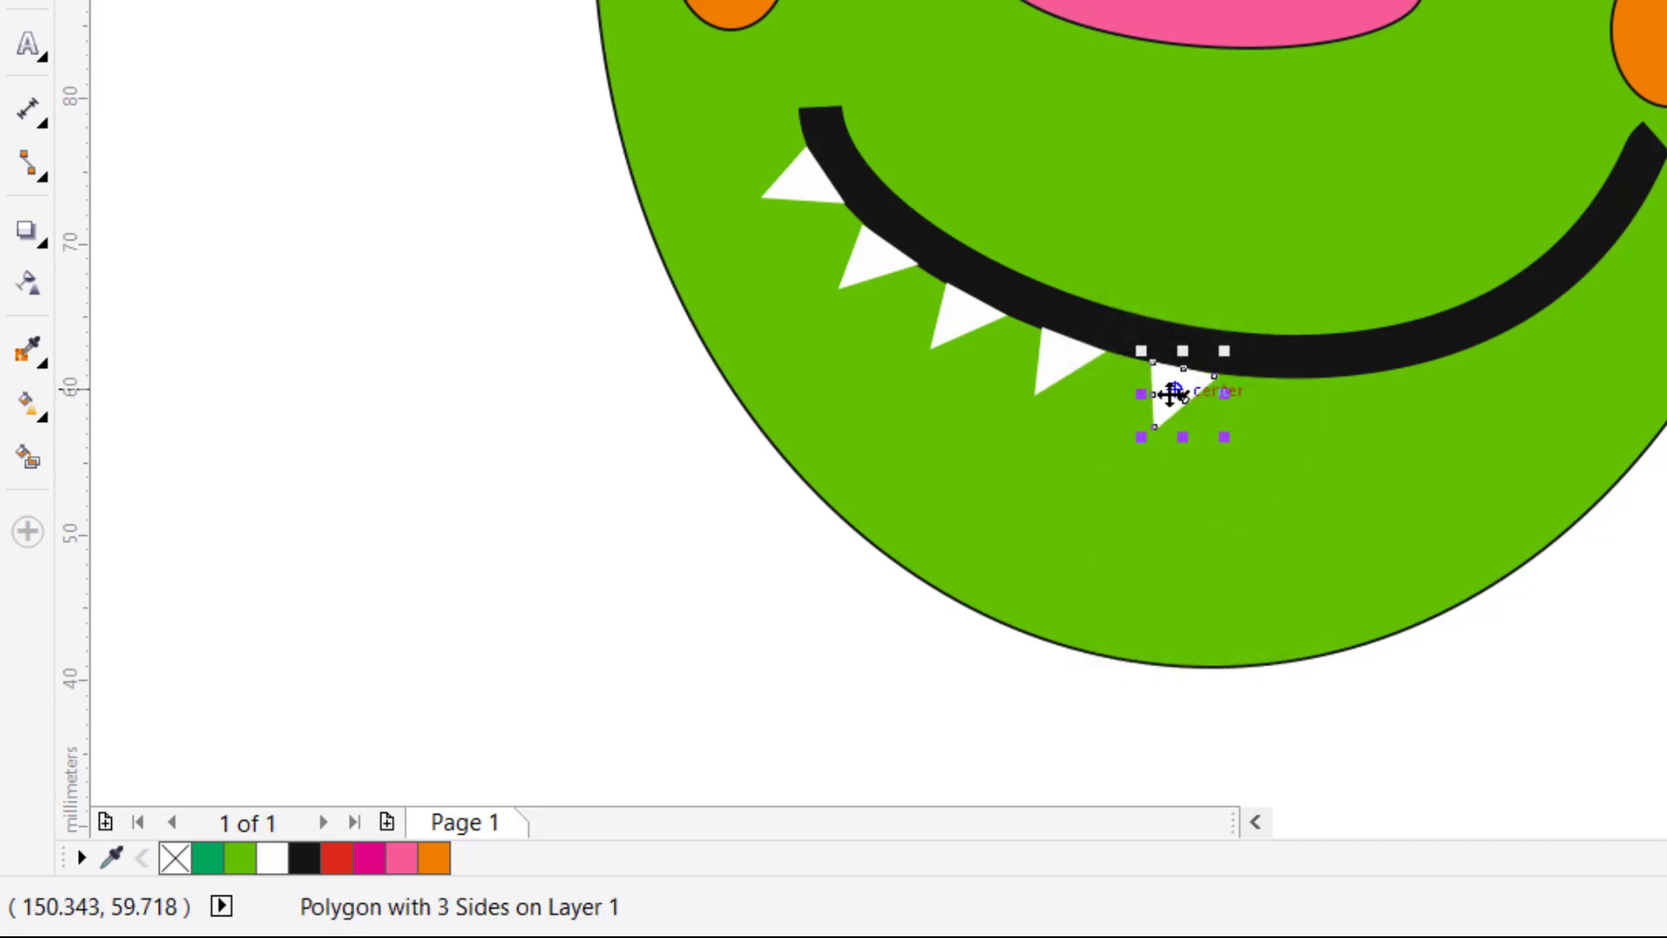
{"action": "left_click_drag", "start_coordinate": [1170, 394], "coordinate": [1300, 401]}
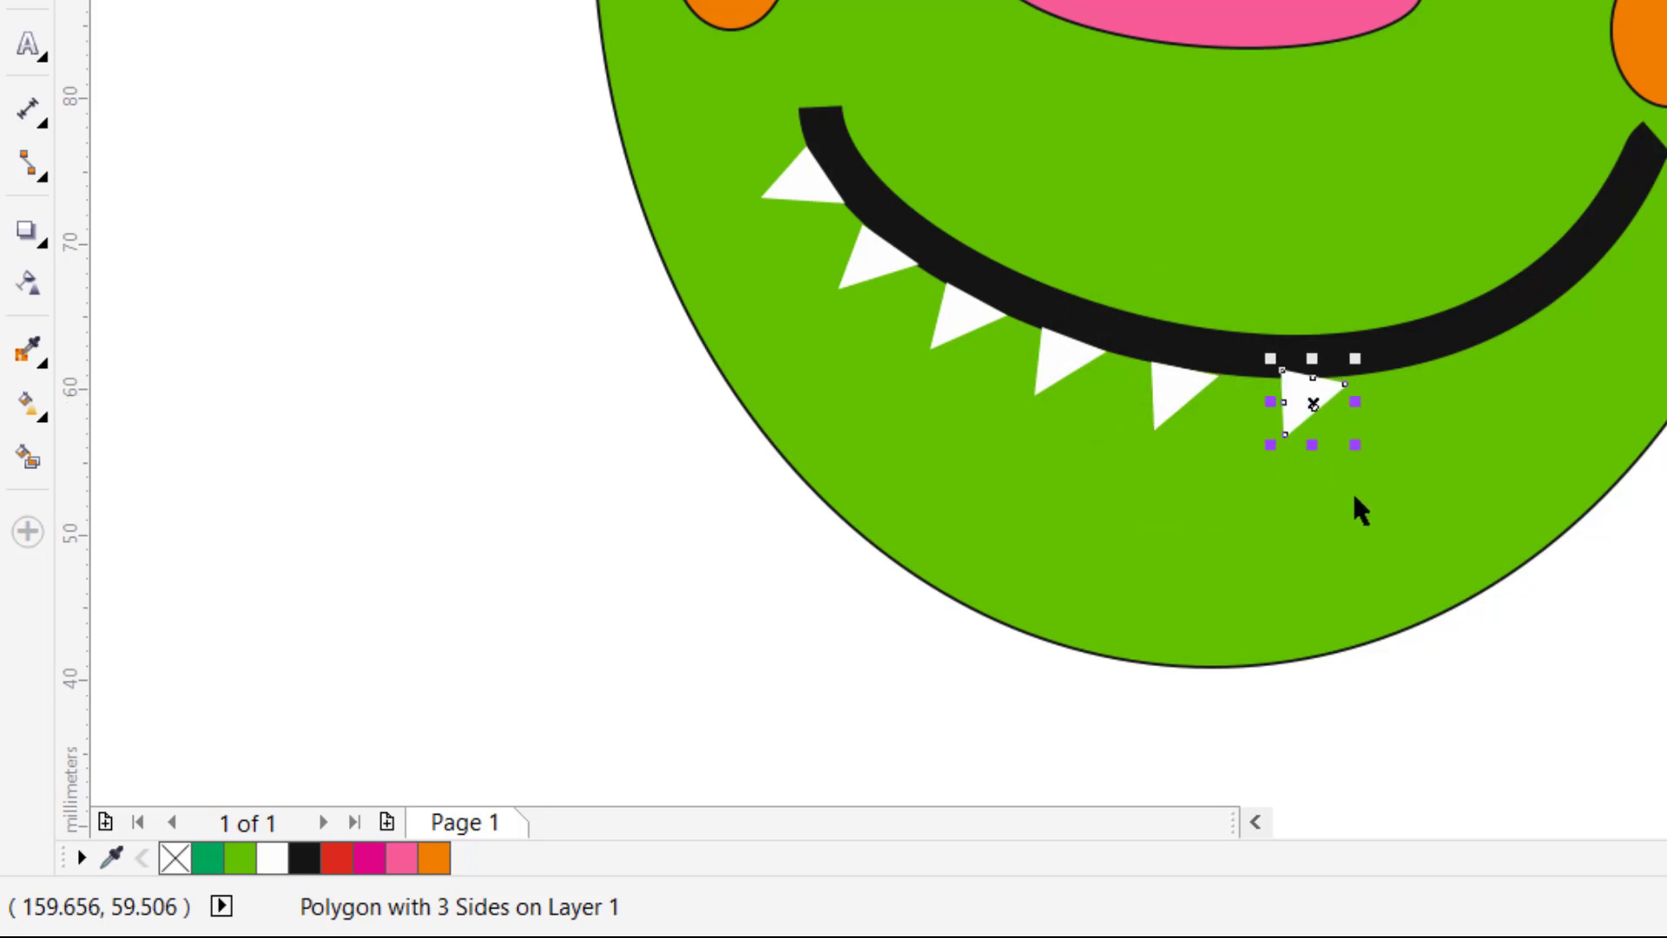
{"action": "left_click", "coordinate": [1314, 415]}
{"action": "left_click_drag", "start_coordinate": [1359, 447], "coordinate": [1377, 454]}
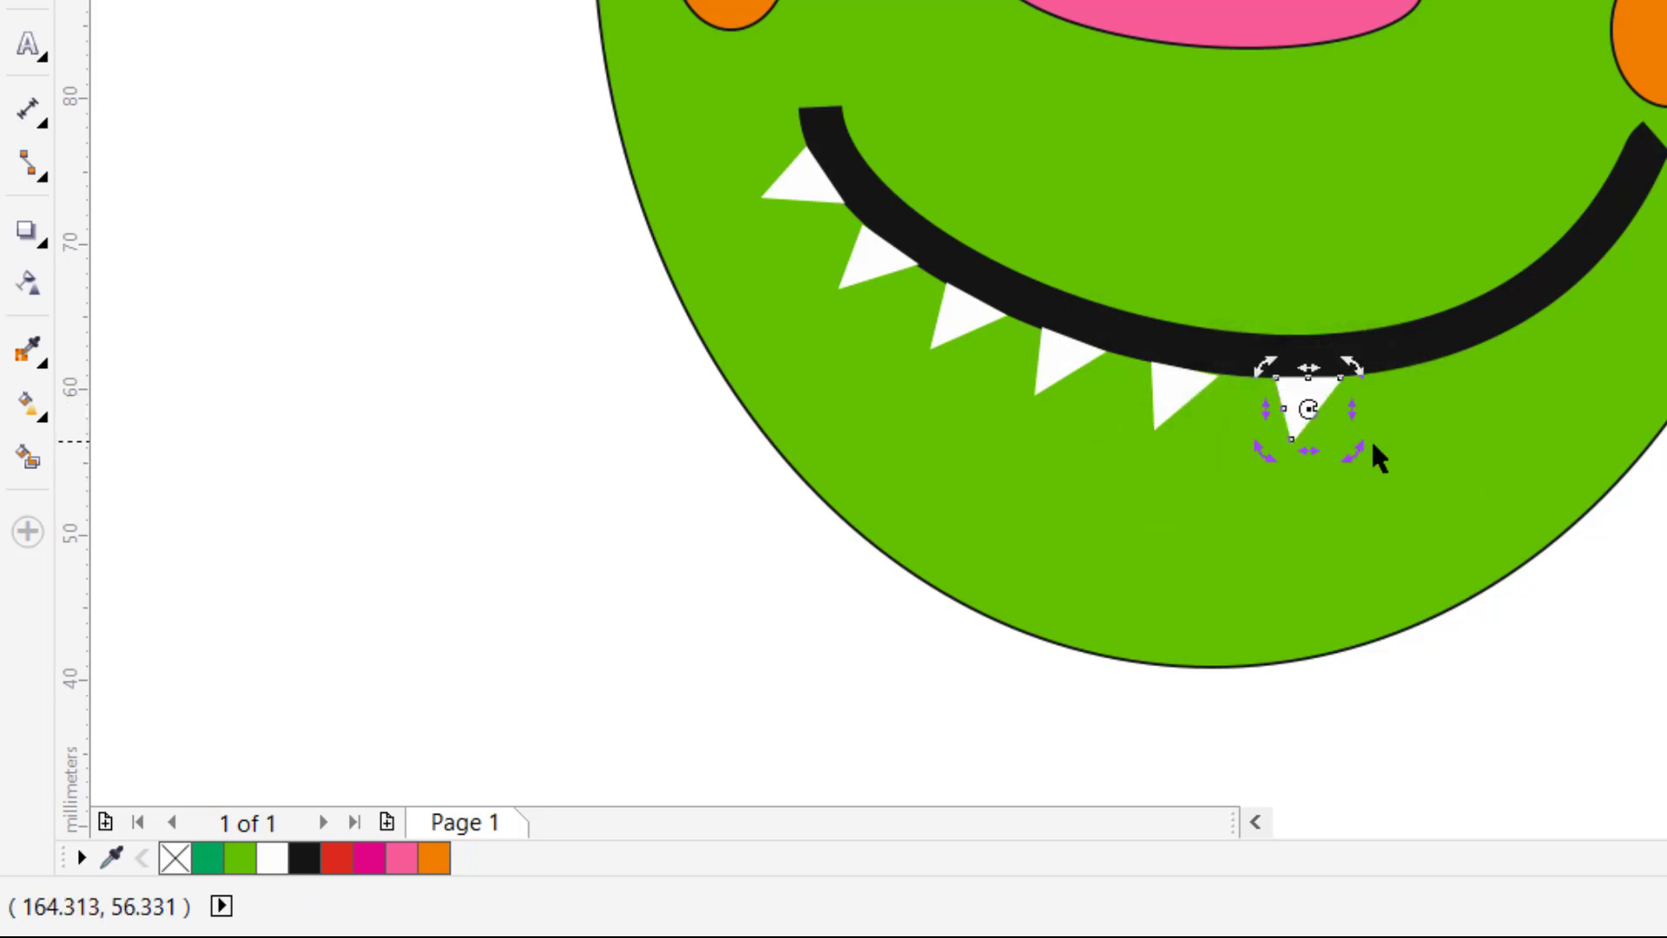
{"action": "left_click", "coordinate": [1432, 474]}
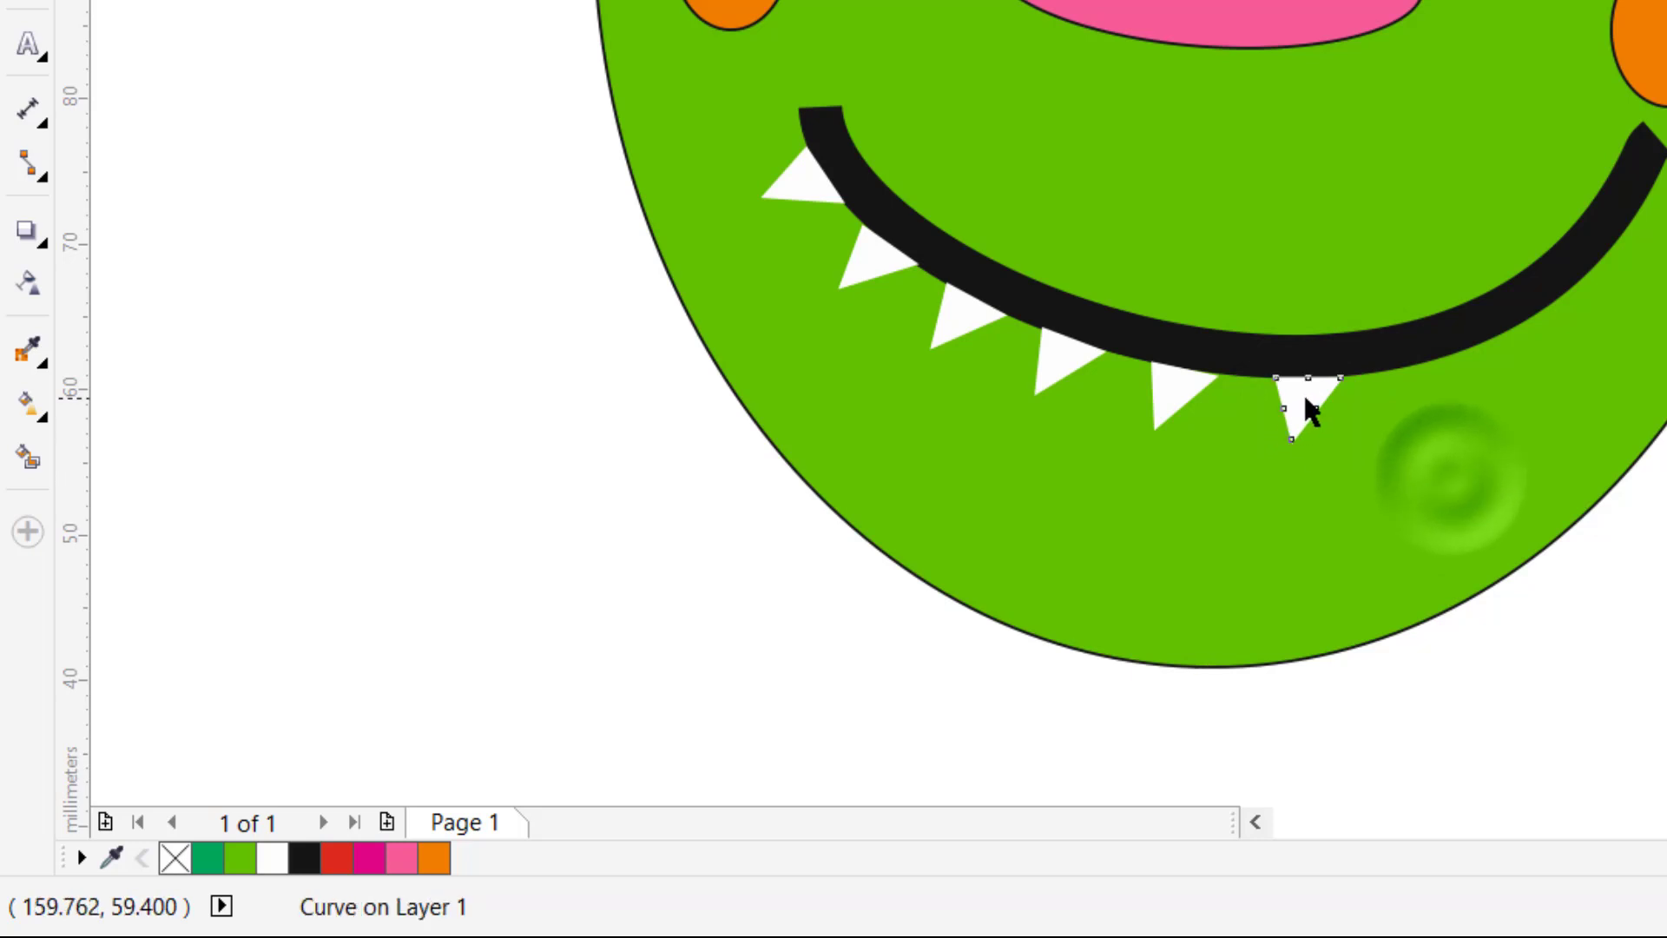
Copy the sixth tooth up and right as a seventh, rotate it counterclockwise, and nudge it about 0.6 mm up against the smile
{"action": "left_click", "coordinate": [1307, 414]}
{"action": "left_click_drag", "start_coordinate": [1317, 423], "coordinate": [1404, 385]}
{"action": "left_click", "coordinate": [1431, 395]}
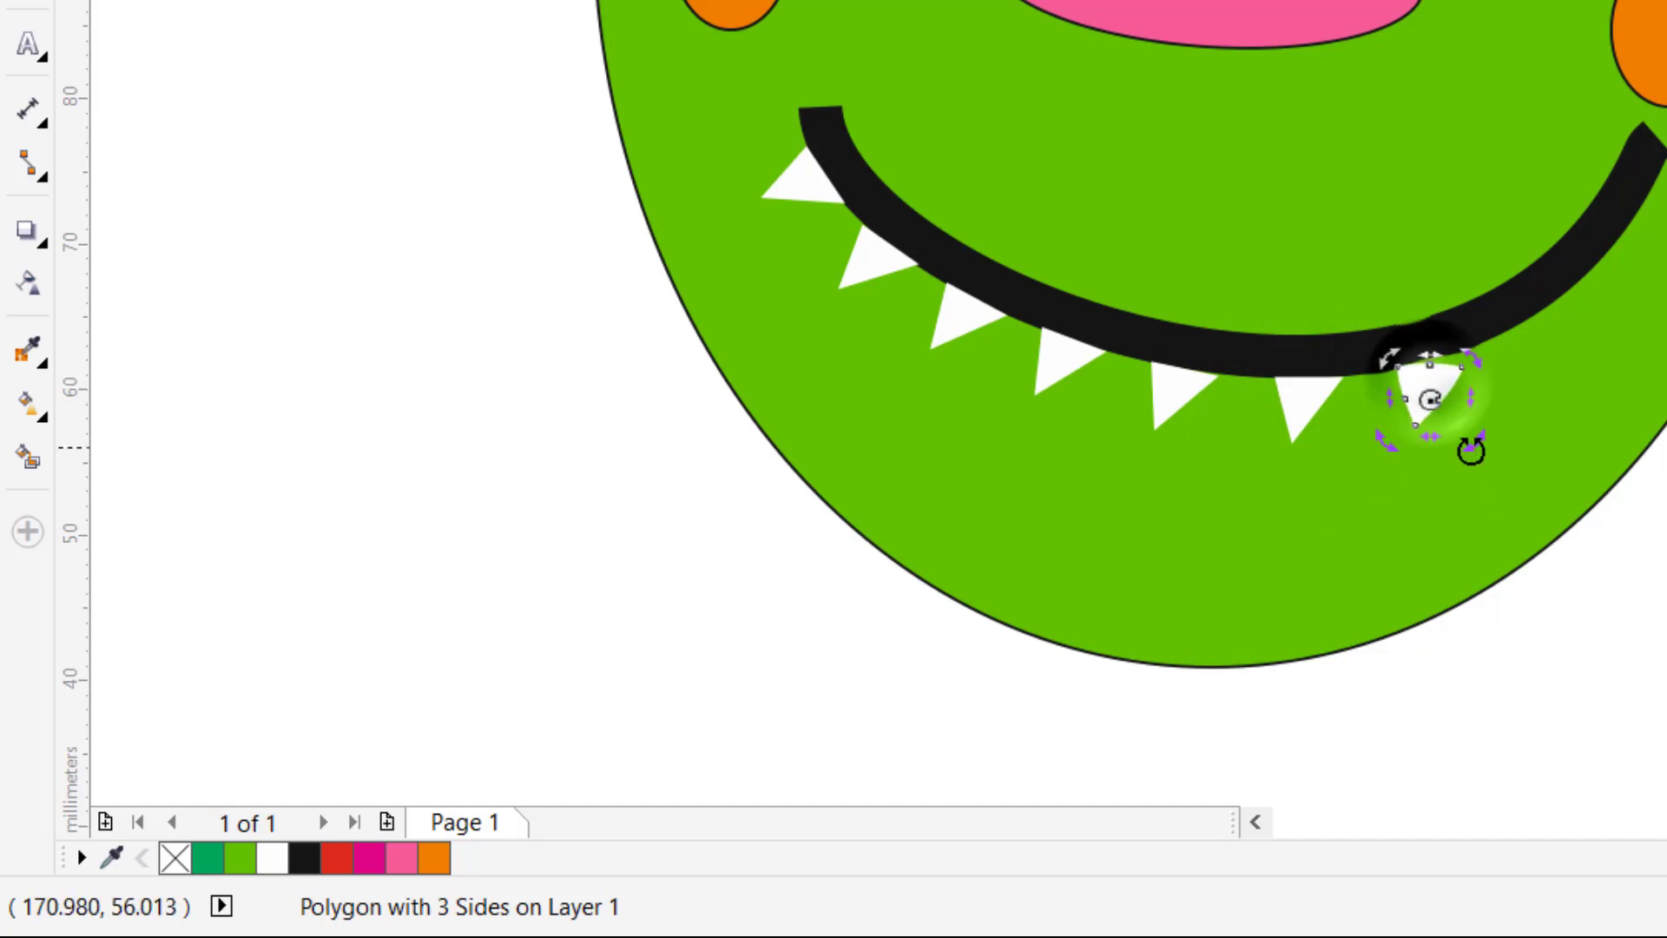
{"action": "left_click_drag", "start_coordinate": [1470, 444], "coordinate": [1546, 453]}
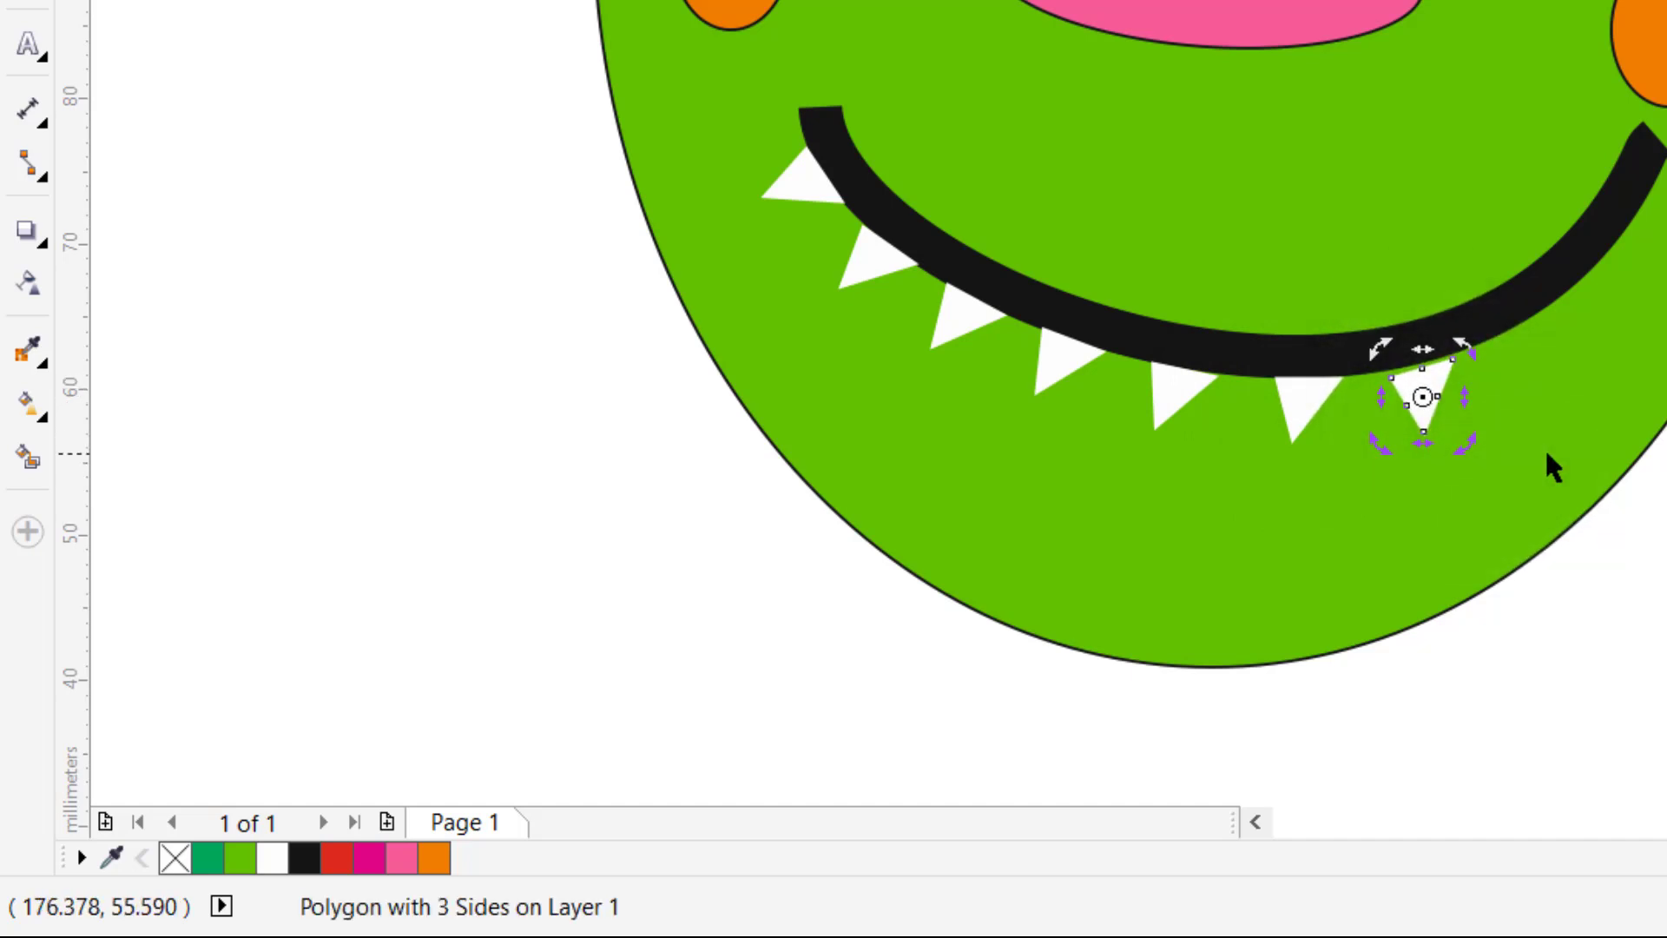
{"action": "key", "text": "Up"}
{"action": "key", "text": "Up"}
{"action": "key", "text": "Up"}
{"action": "key", "text": "Up"}
{"action": "key", "text": "Up"}
{"action": "key", "text": "Up"}
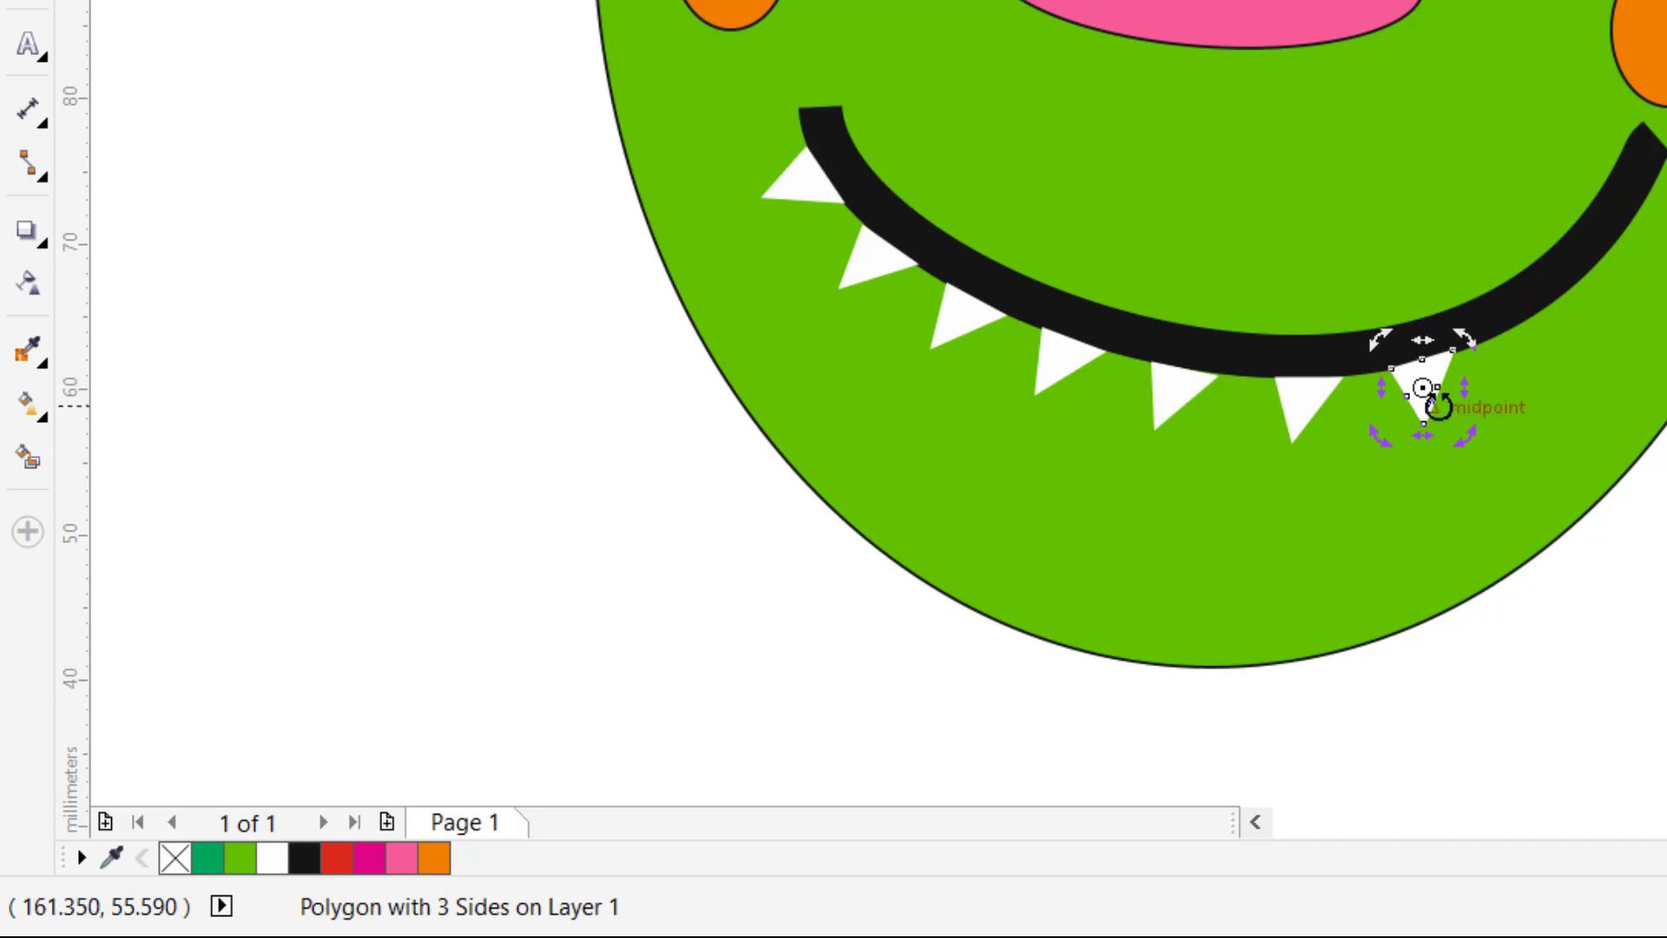
{"action": "left_click", "coordinate": [1538, 387]}
Copy the seventh tooth up and right along the smile as an eighth tooth and rotate it counterclockwise to follow the curve
{"action": "left_click", "coordinate": [1422, 378]}
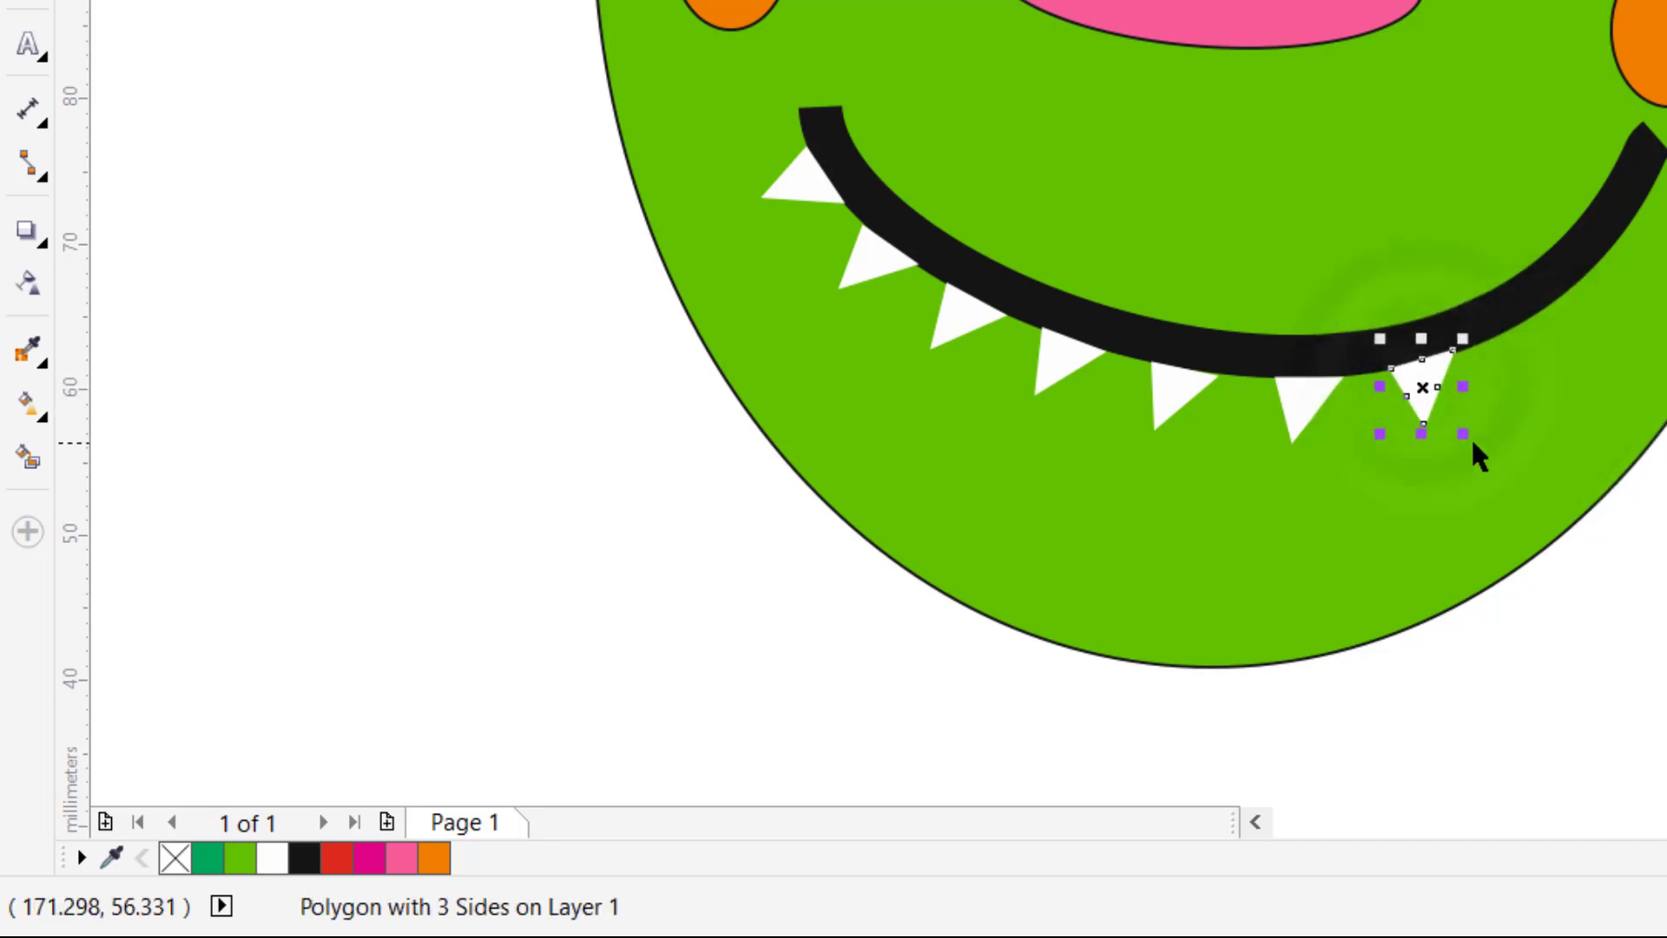
{"action": "left_click_drag", "start_coordinate": [1424, 373], "coordinate": [1507, 335]}
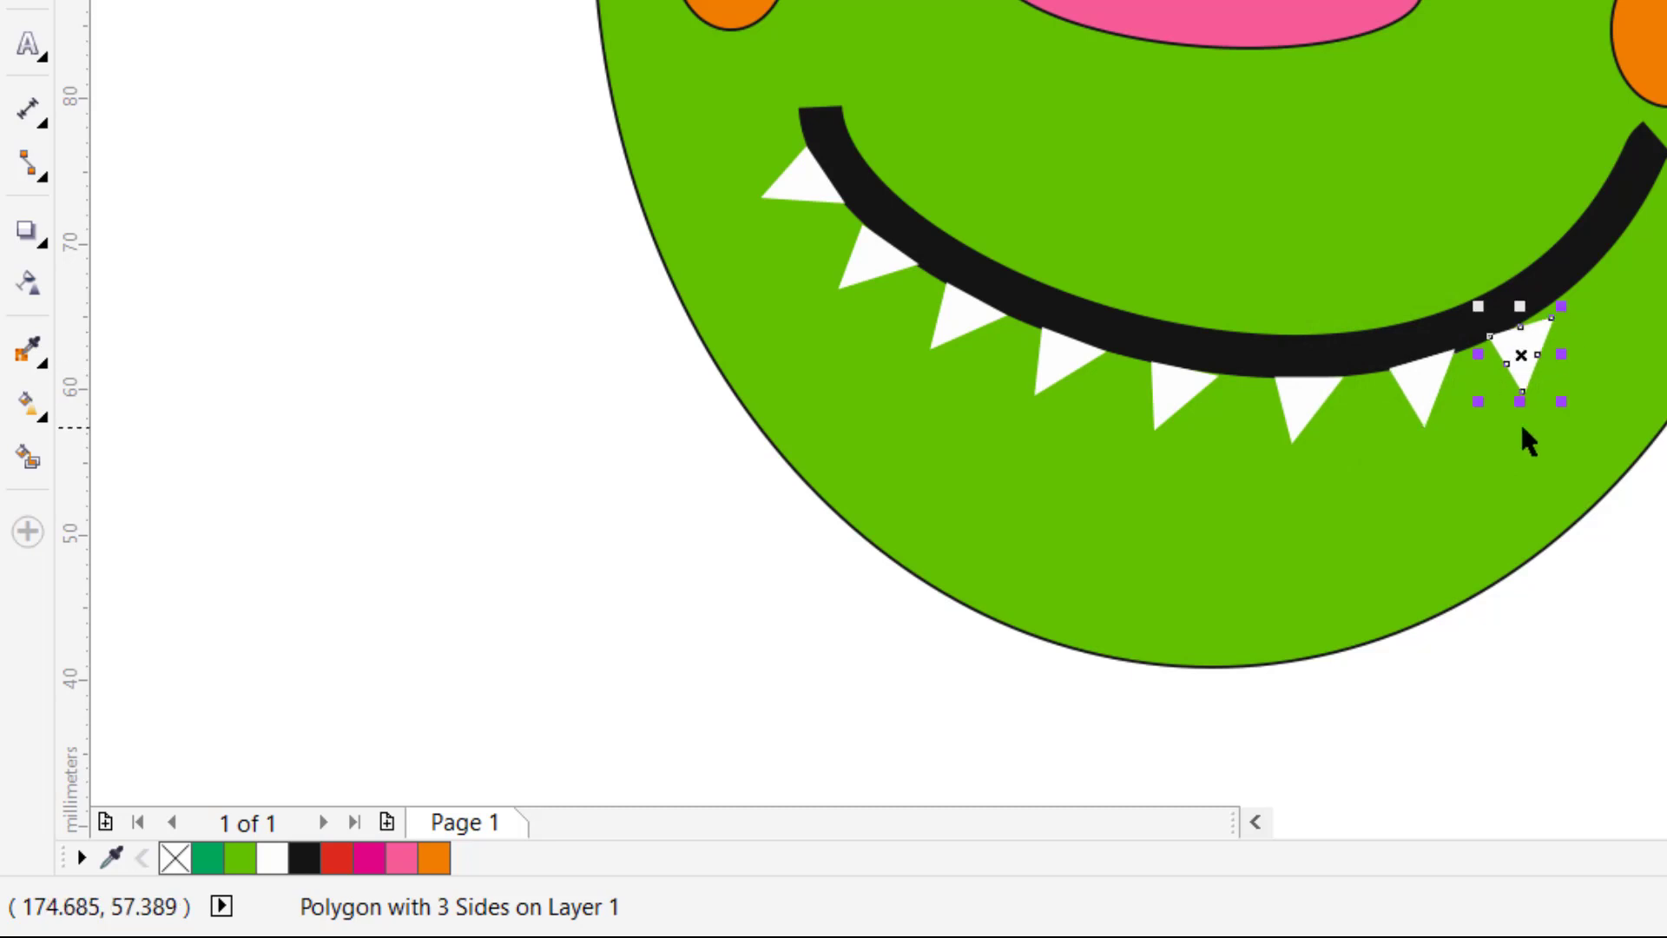
{"action": "left_click", "coordinate": [1520, 351]}
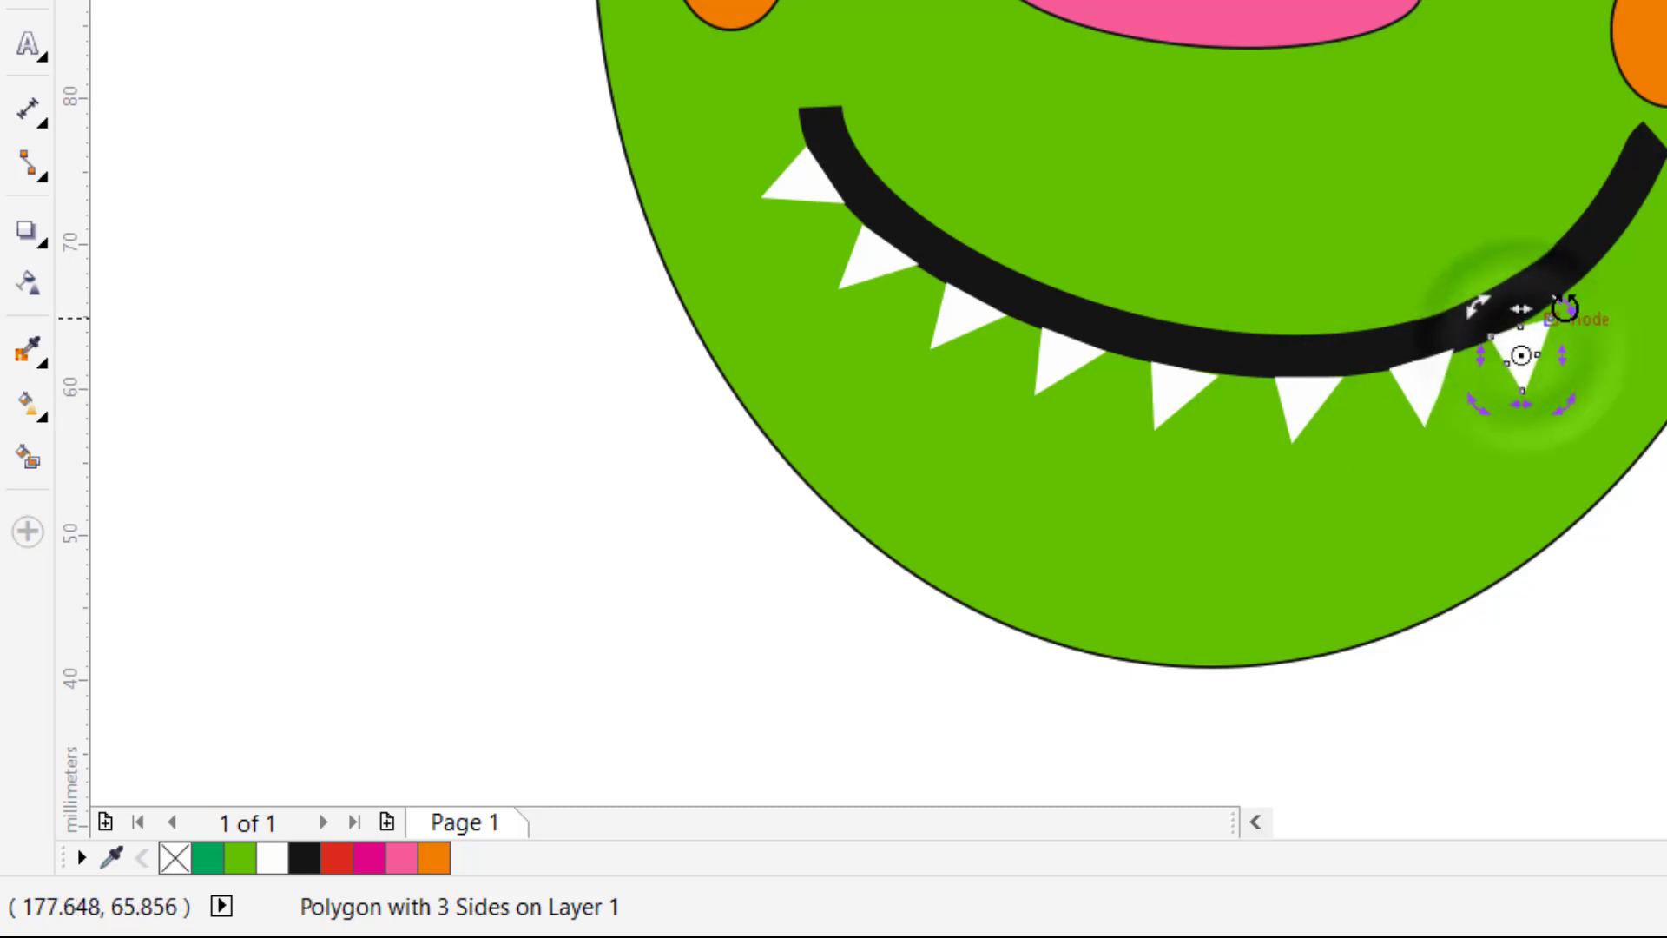
{"action": "left_click_drag", "start_coordinate": [1565, 309], "coordinate": [1562, 293]}
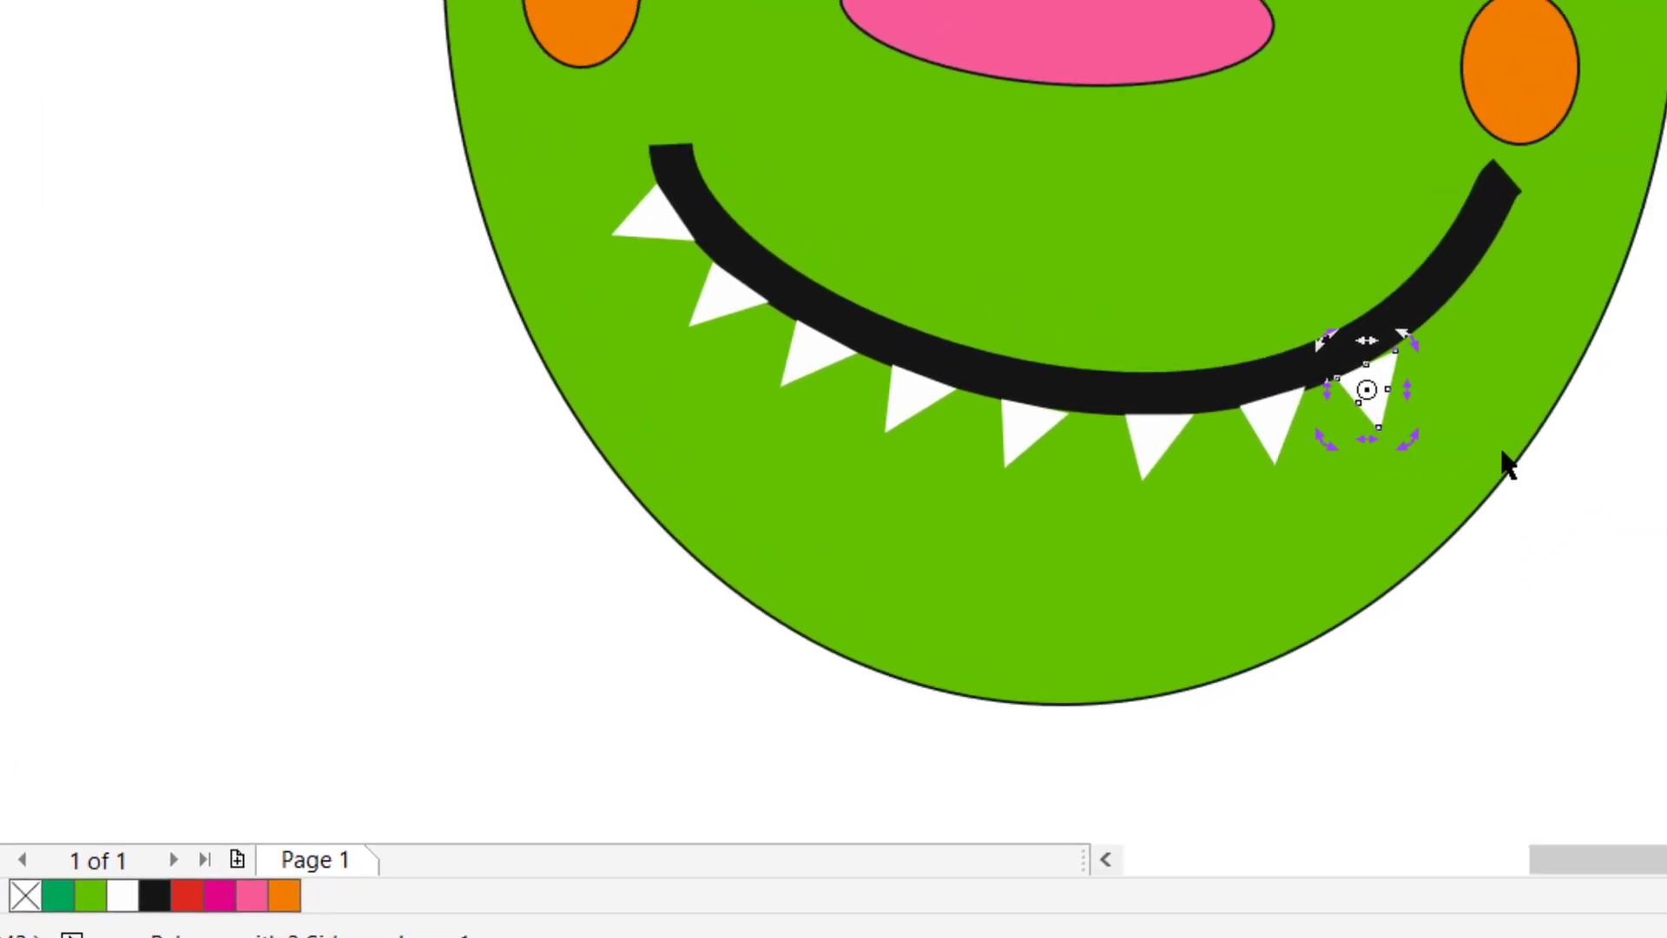
Nudge the eighth tooth slightly up and right against the smile's underside, then deselect it
{"action": "key", "text": "Up"}
{"action": "key", "text": "Up"}
{"action": "key", "text": "Right"}
{"action": "left_click", "coordinate": [1477, 403]}
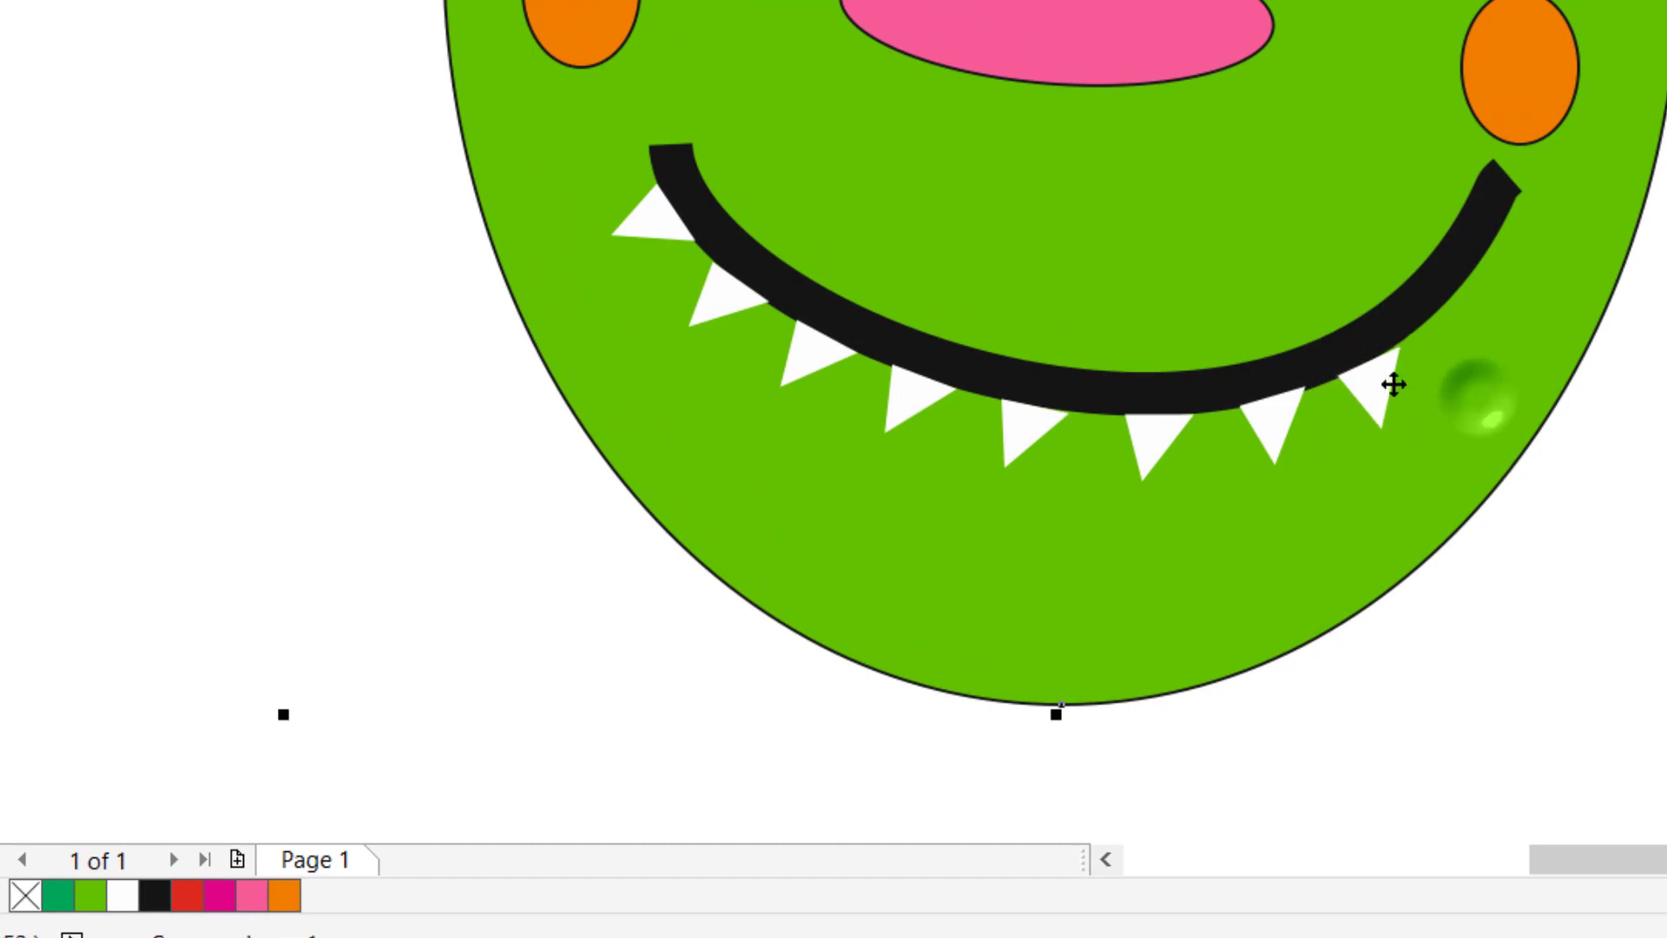
Copy the eighth tooth up and right along the smile as a ninth tooth, rotate it counterclockwise and nudge it against the curve
{"action": "left_click", "coordinate": [1370, 385]}
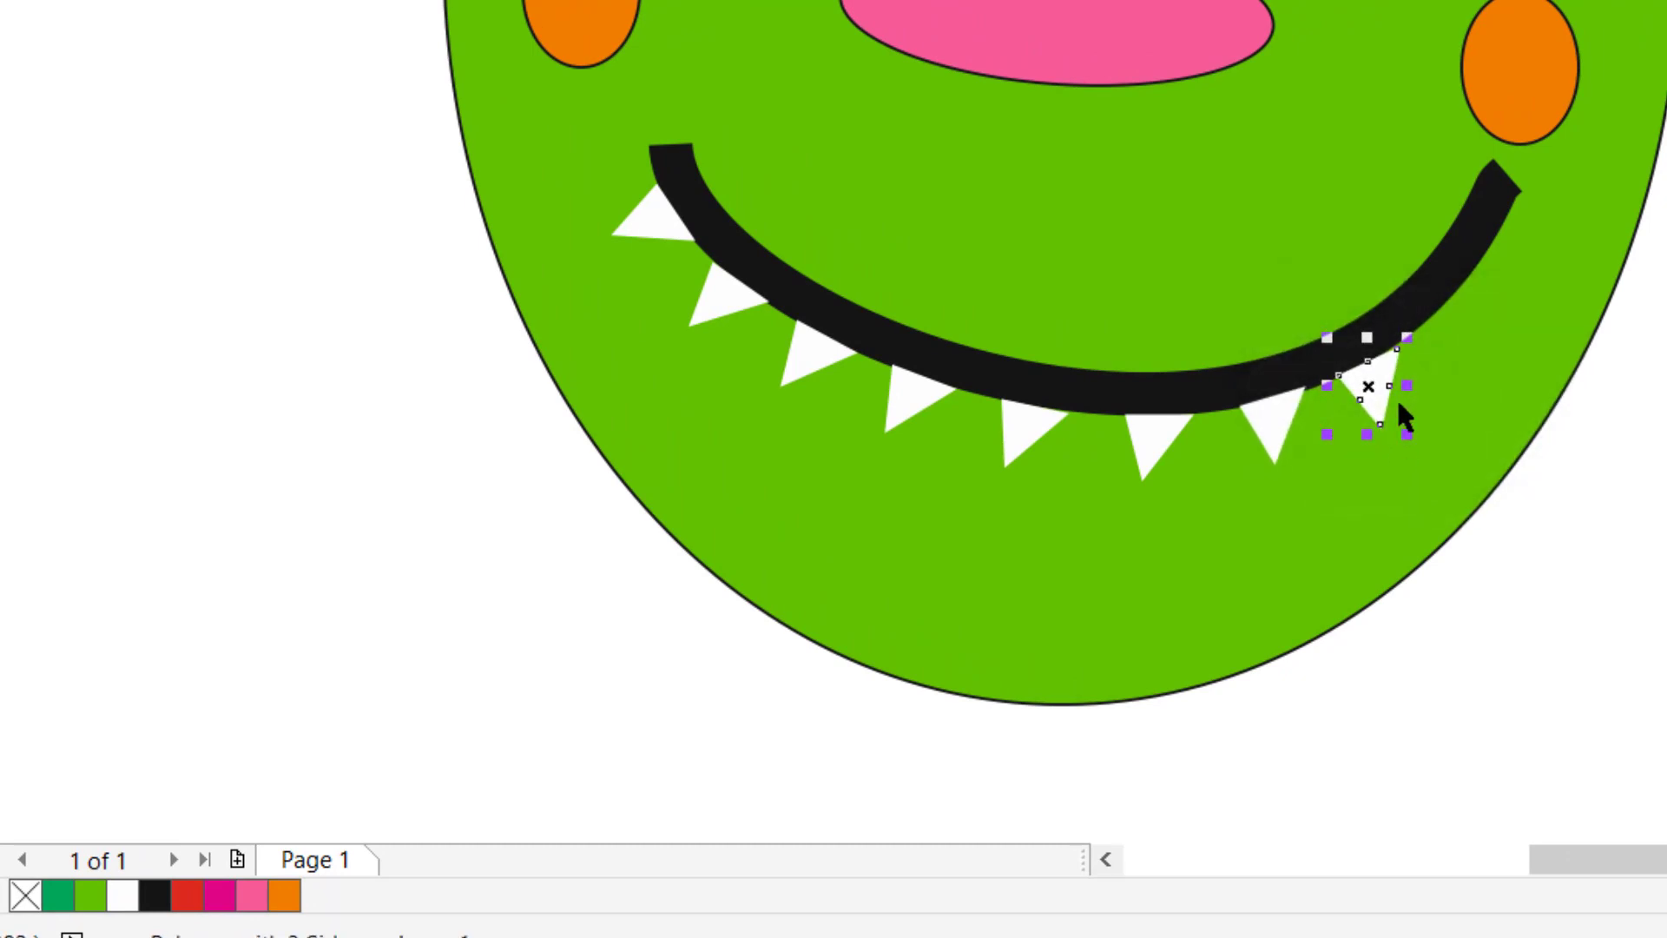
{"action": "left_click_drag", "start_coordinate": [1380, 373], "coordinate": [1477, 287]}
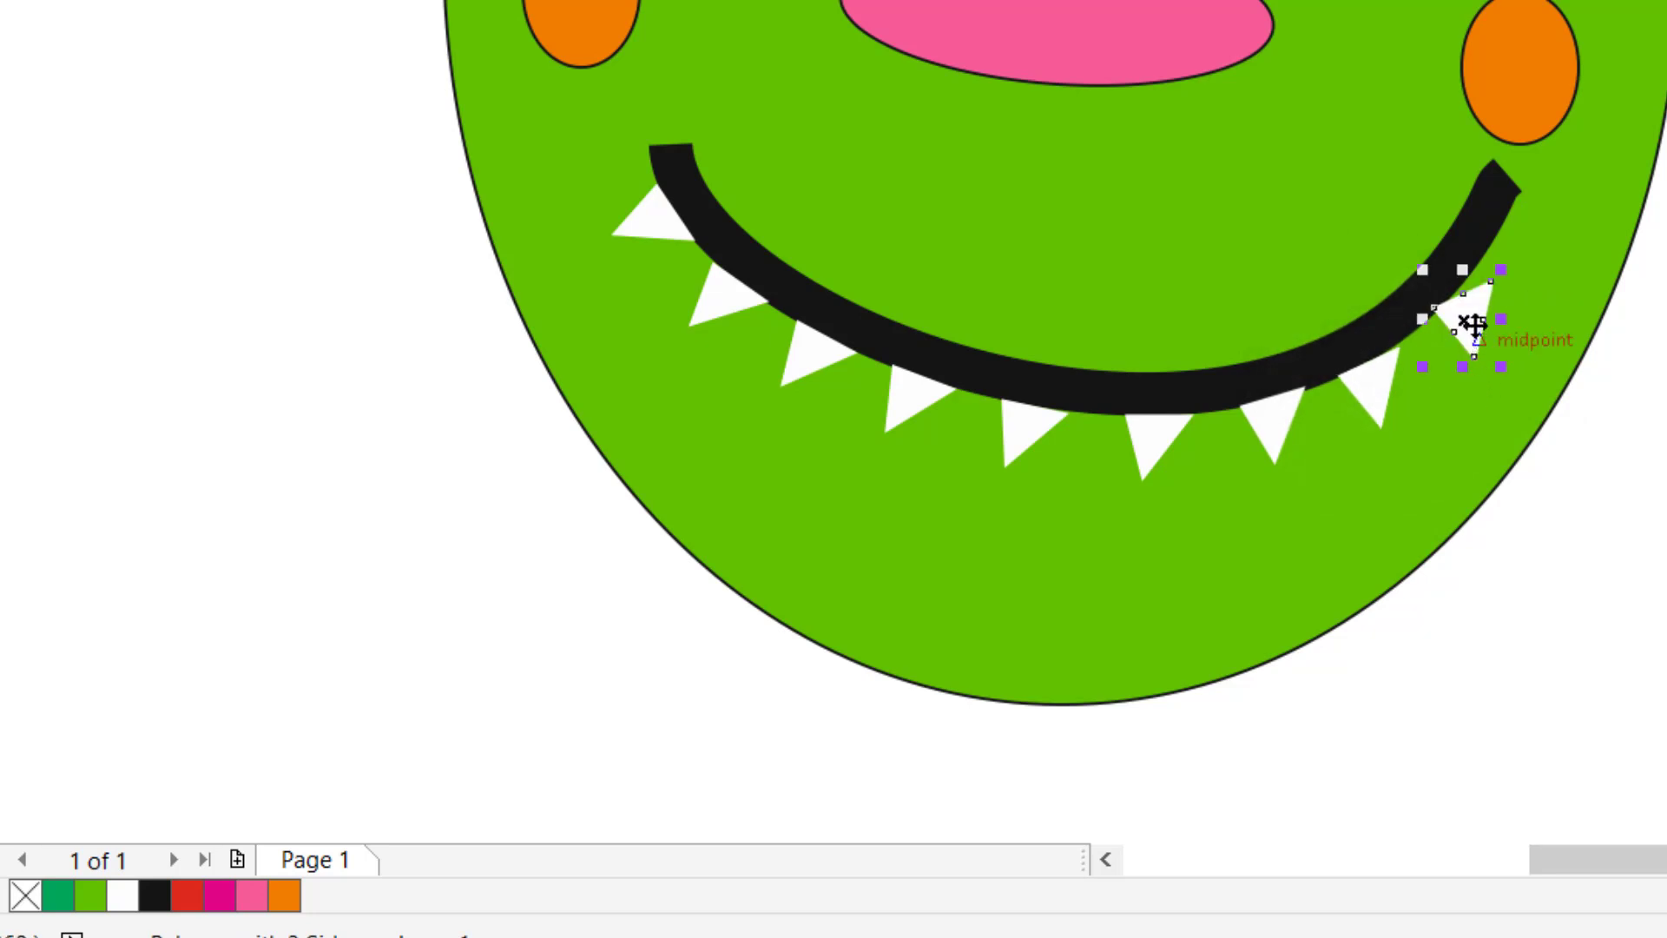
{"action": "left_click", "coordinate": [1476, 328]}
{"action": "left_click_drag", "start_coordinate": [1506, 373], "coordinate": [1518, 356]}
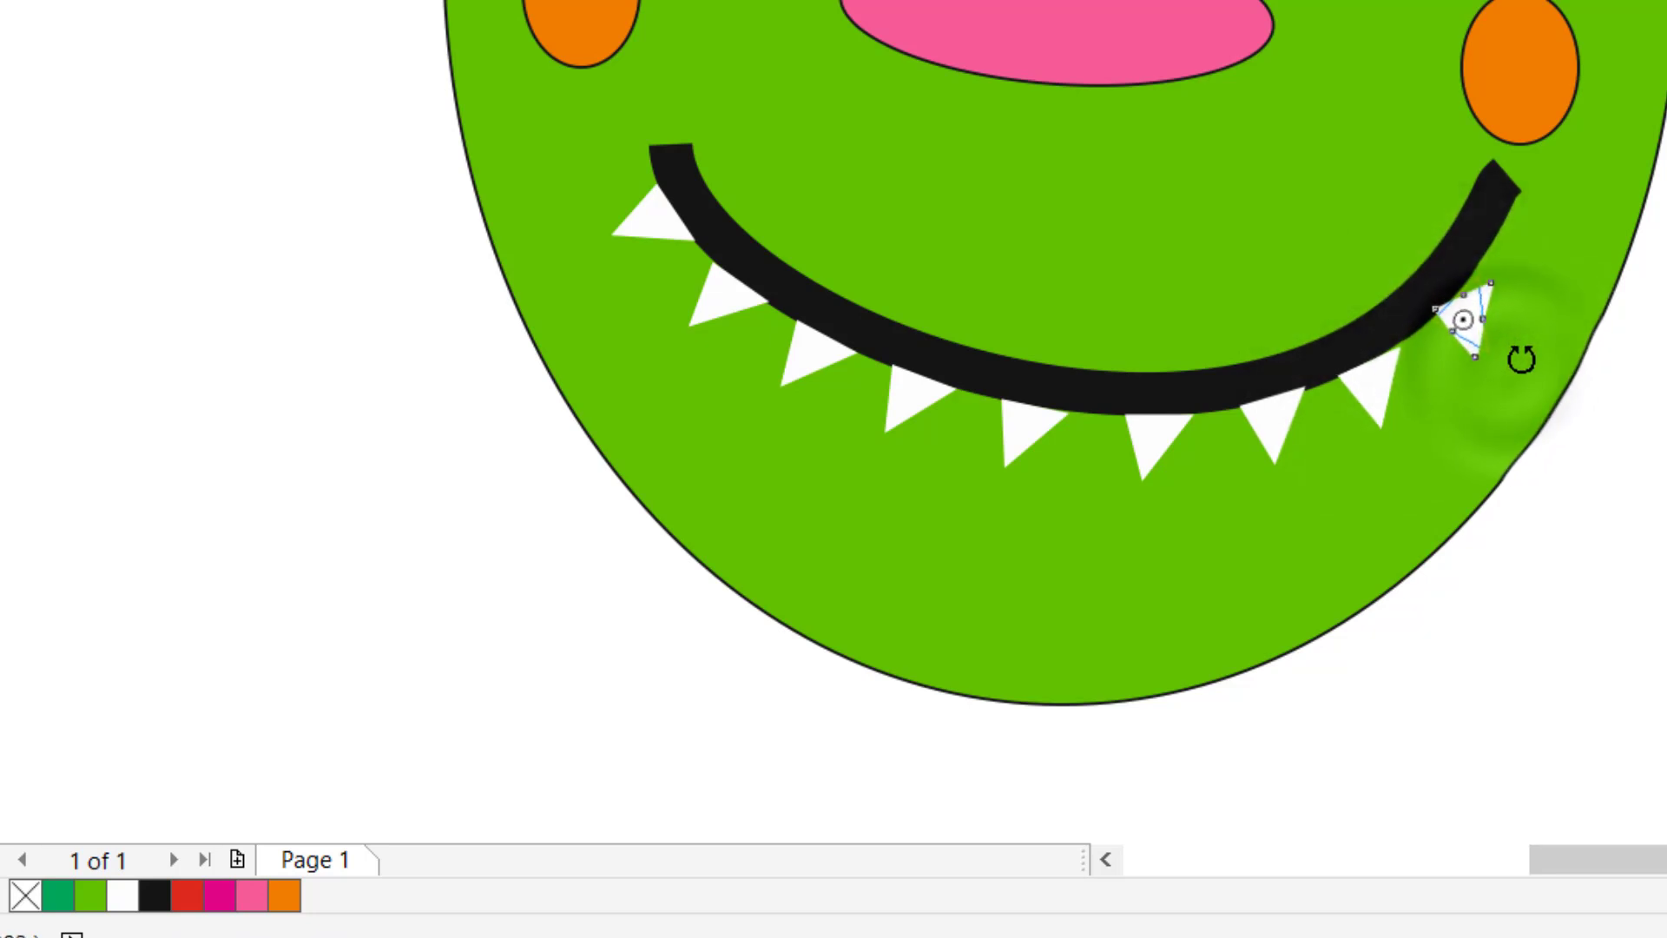
{"action": "key", "text": "Up"}
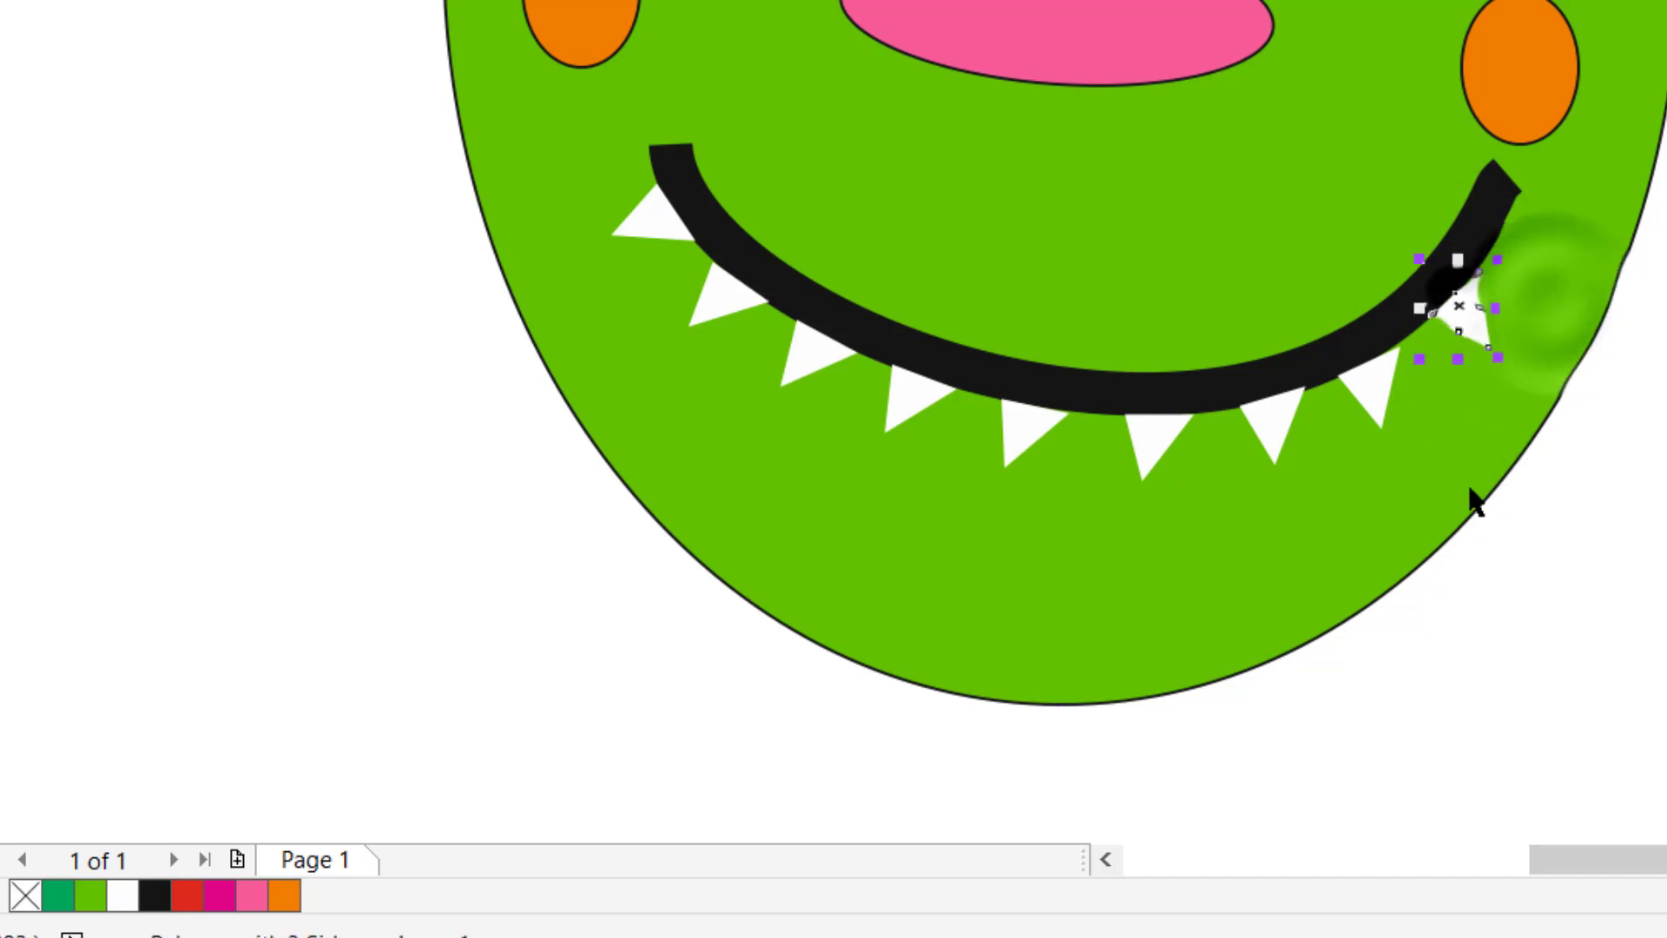
Copy the ninth tooth to the smile's right end as a tenth tooth and rotate it slightly counterclockwise to follow the curve
{"action": "left_click", "coordinate": [1458, 306]}
{"action": "left_click_drag", "start_coordinate": [1455, 311], "coordinate": [1503, 223]}
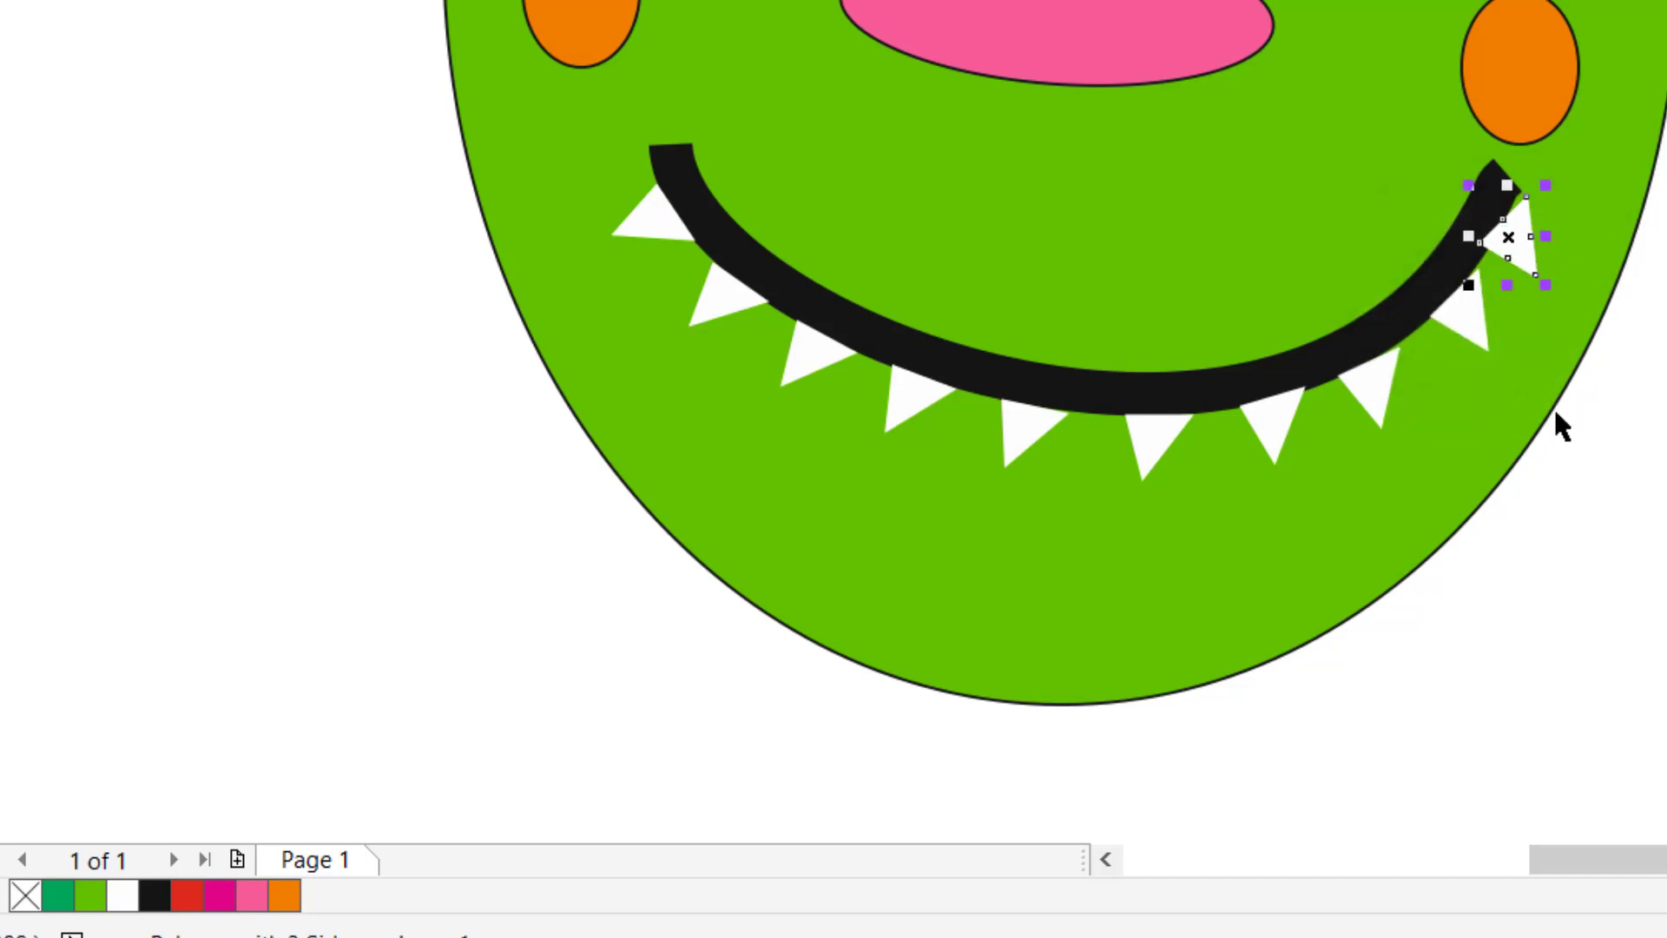
{"action": "left_click", "coordinate": [1523, 219]}
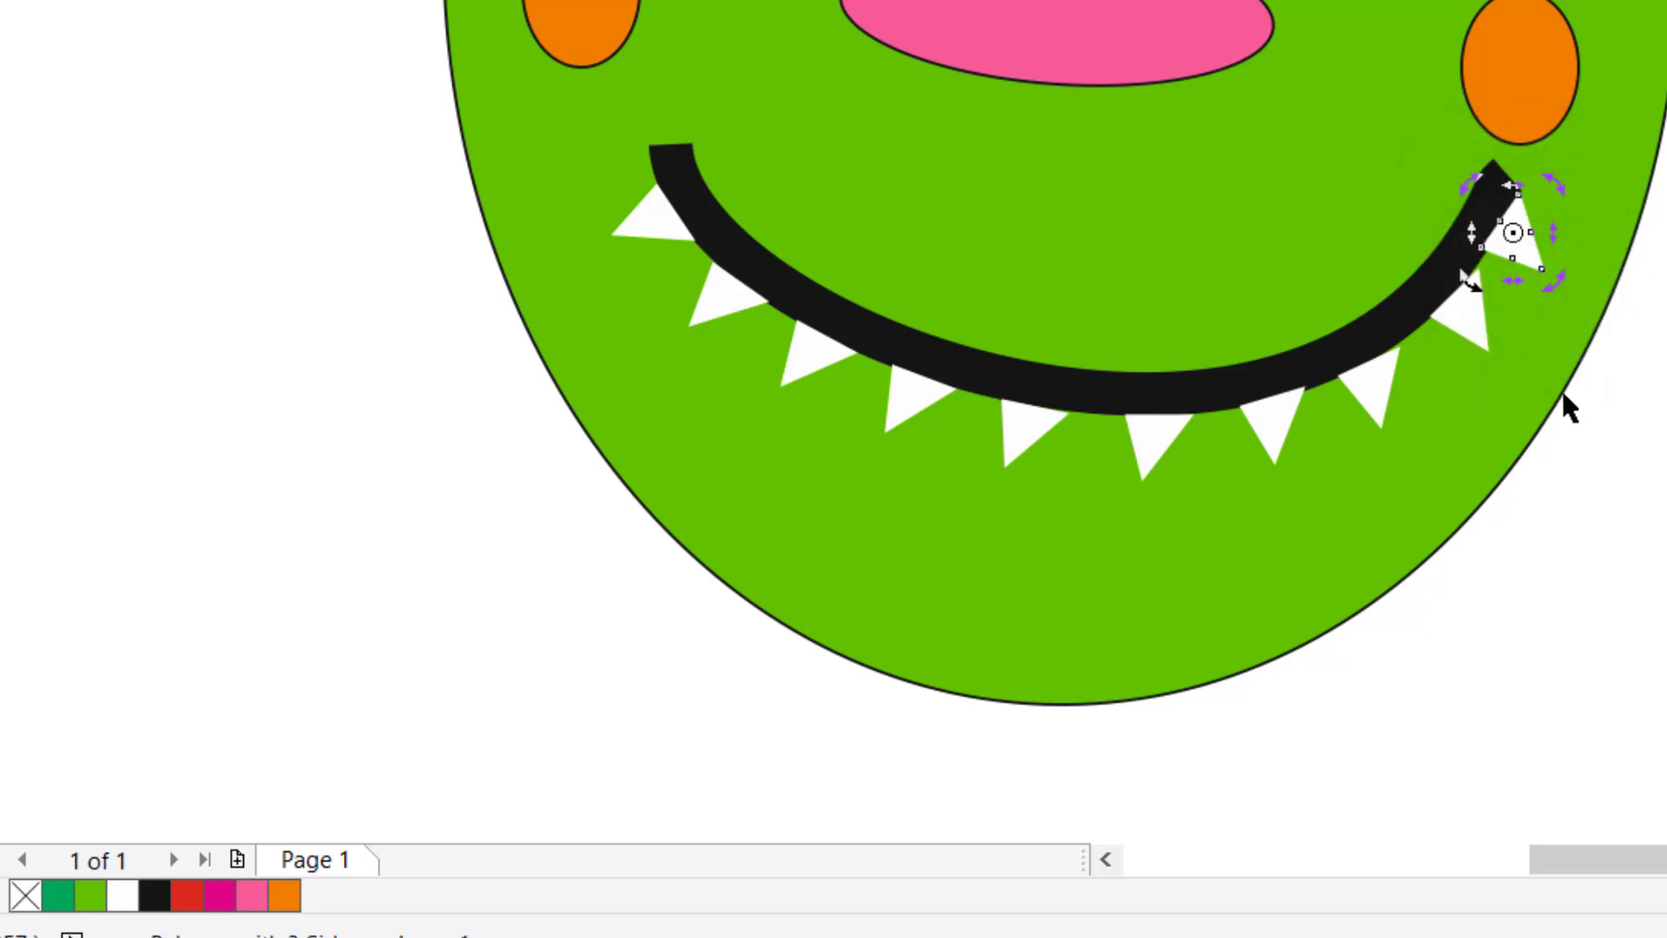
{"action": "left_click", "coordinate": [1639, 525]}
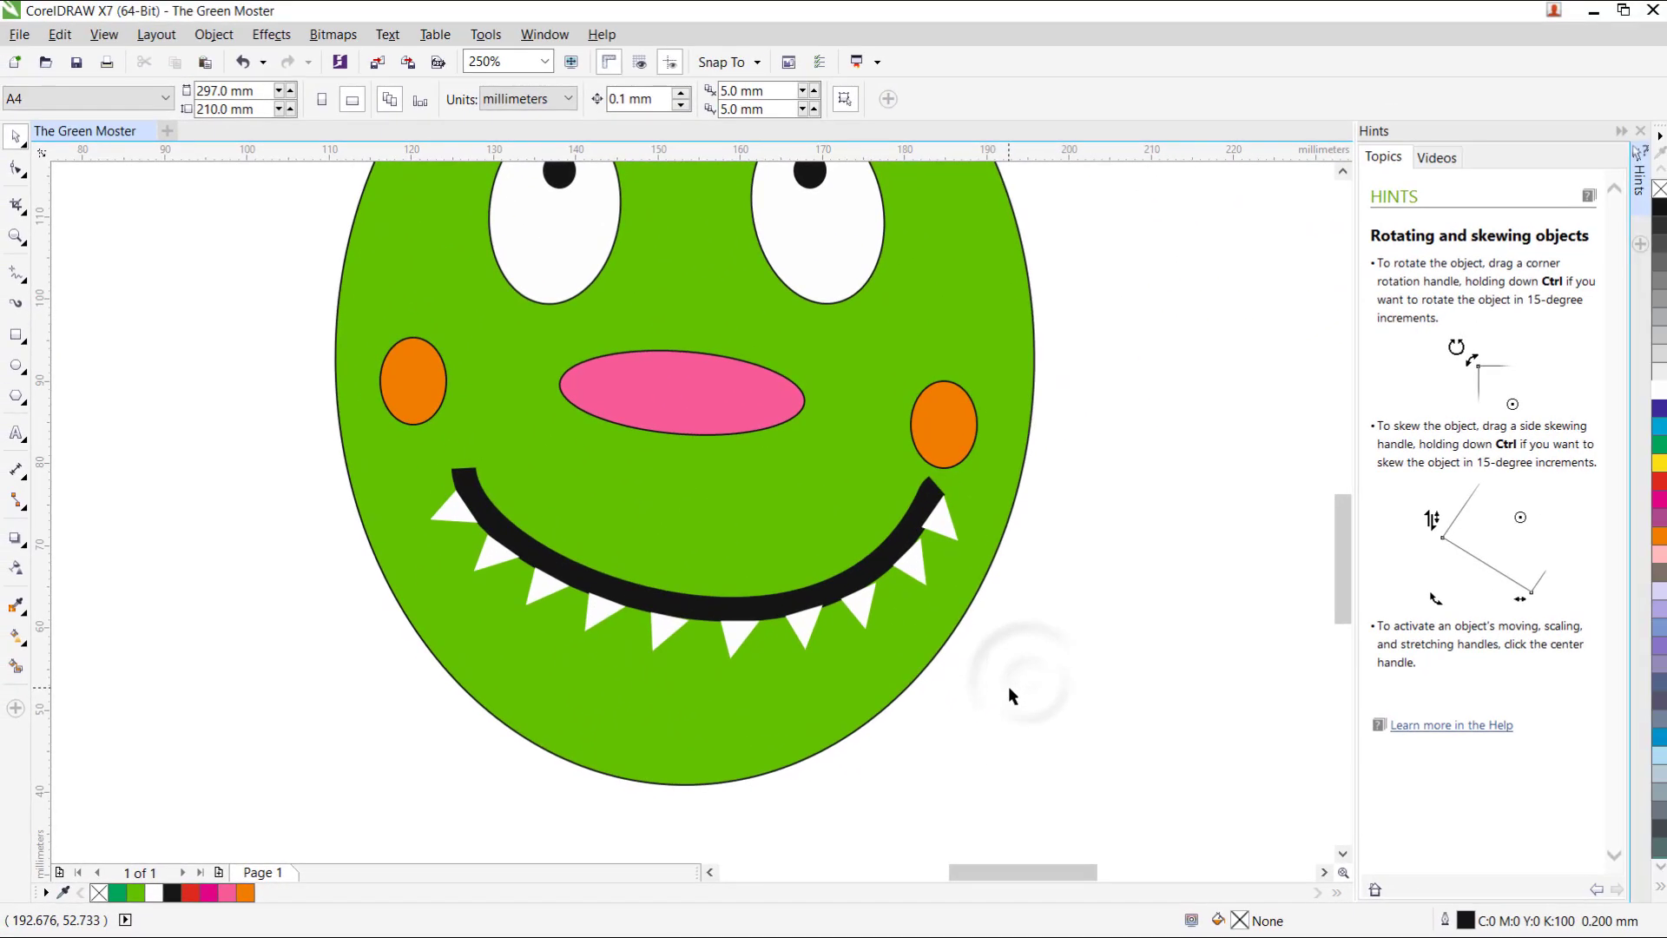
Draw a black arched eyebrow above the right eye with the Artistic Media tool, using the first preset stroke at 10.0 mm width
{"action": "scroll", "coordinate": [1008, 686], "scroll_direction": "down", "scroll_amount": 5}
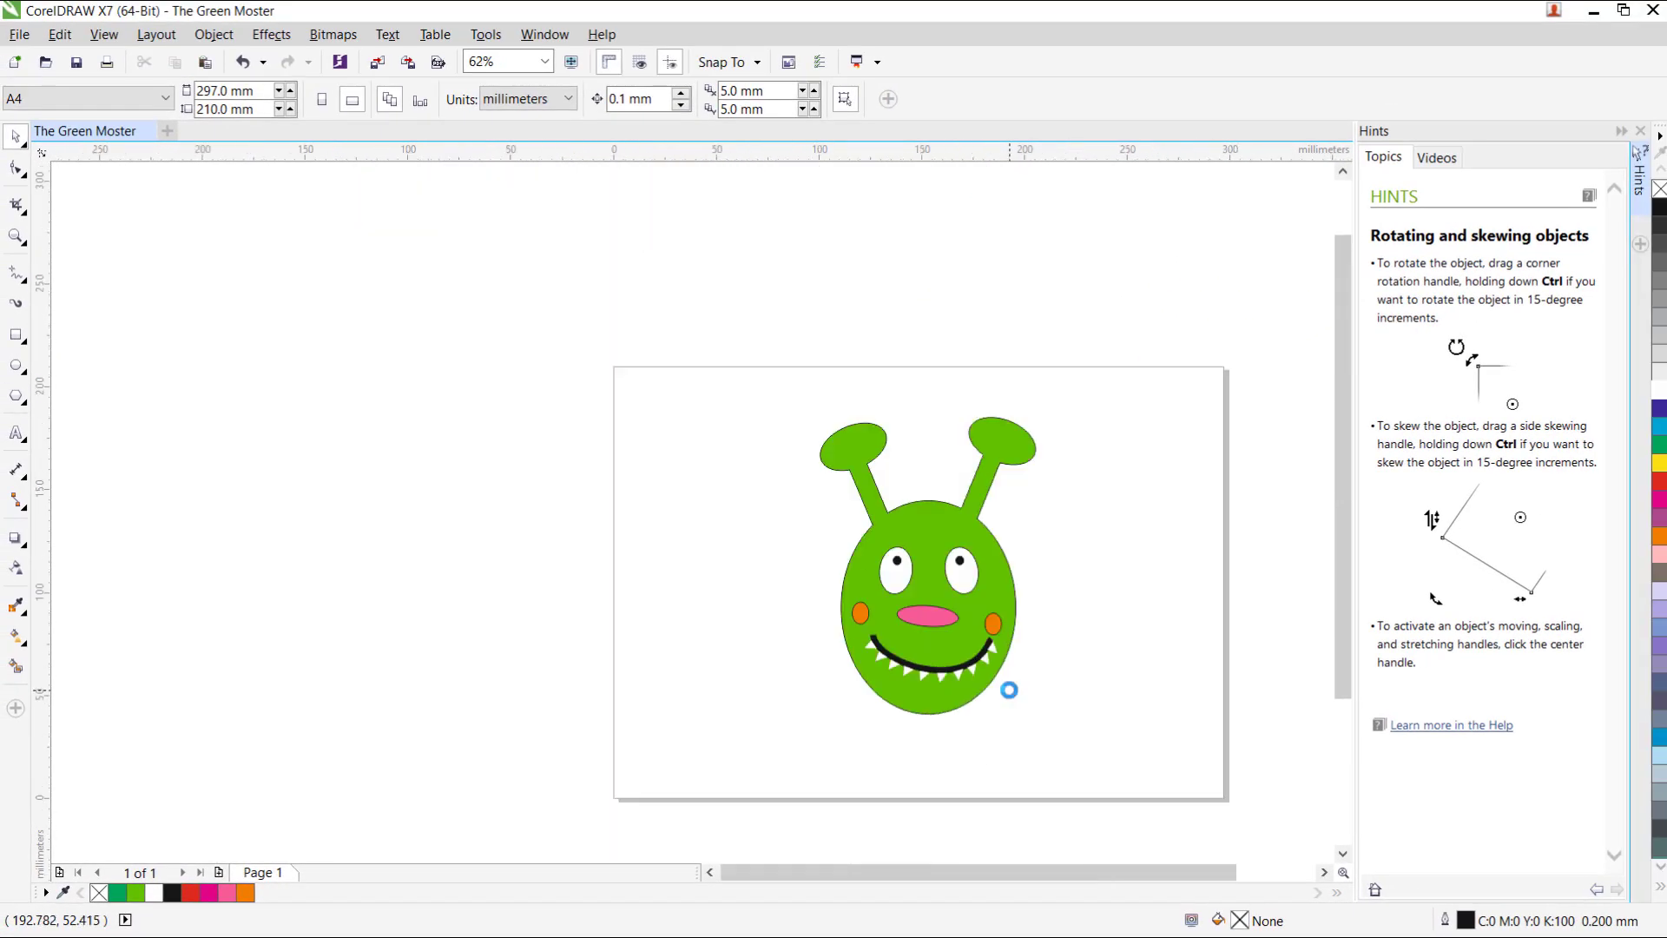
{"action": "left_click_drag", "start_coordinate": [985, 872], "coordinate": [1022, 875]}
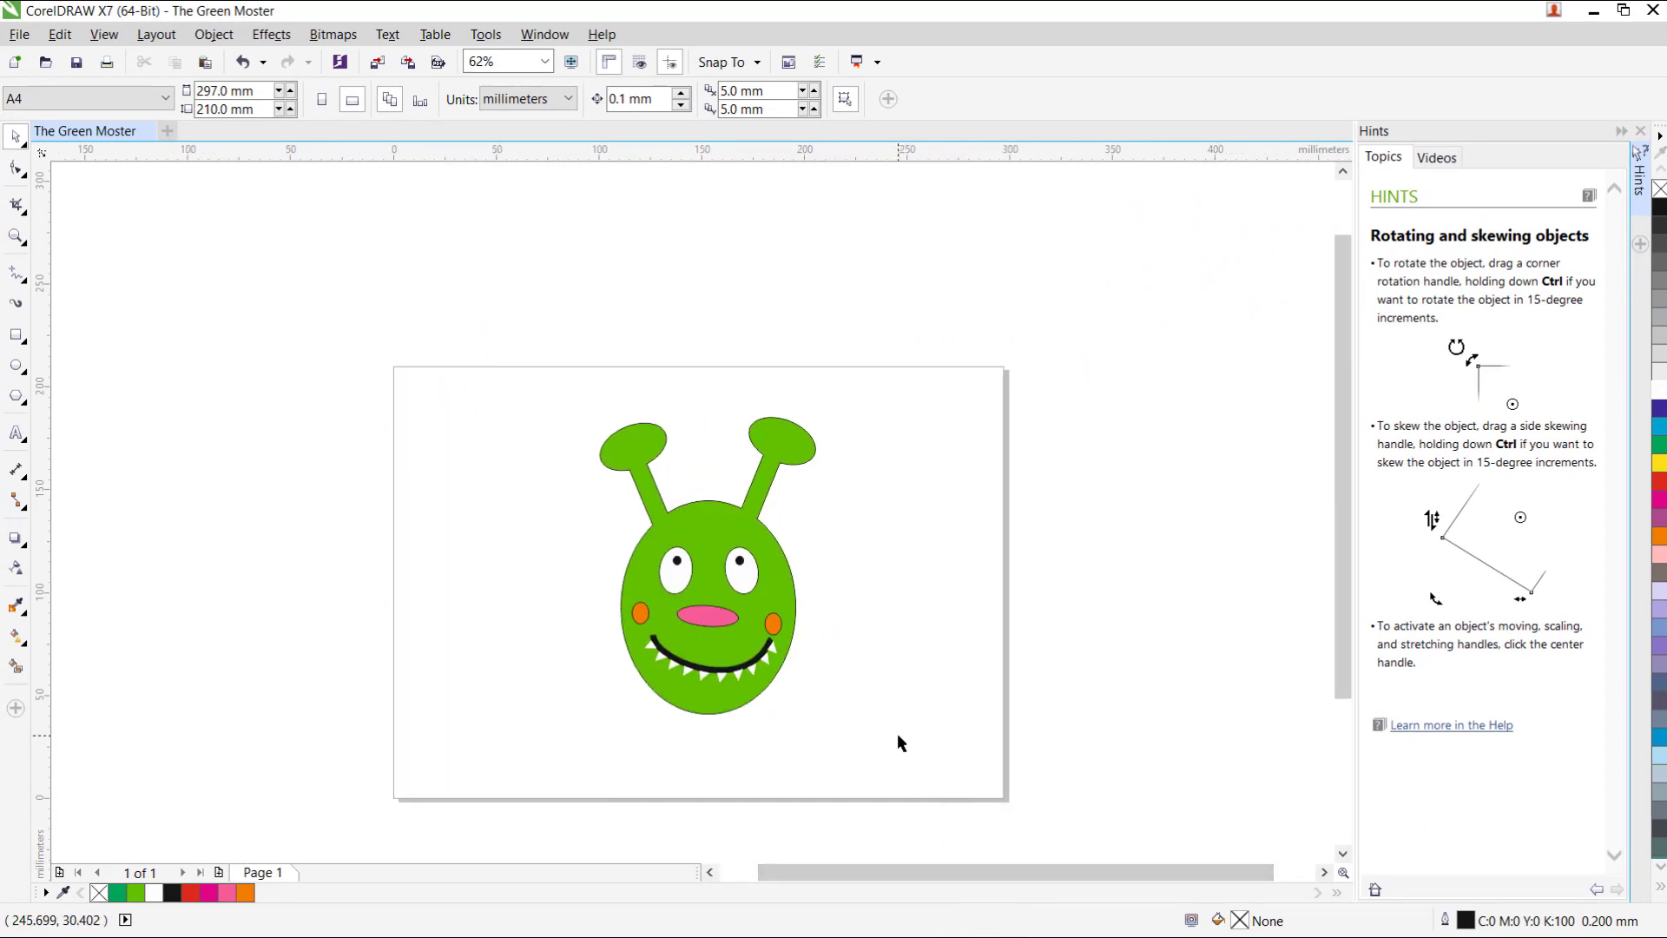
{"action": "scroll", "coordinate": [882, 686], "scroll_direction": "up", "scroll_amount": 3}
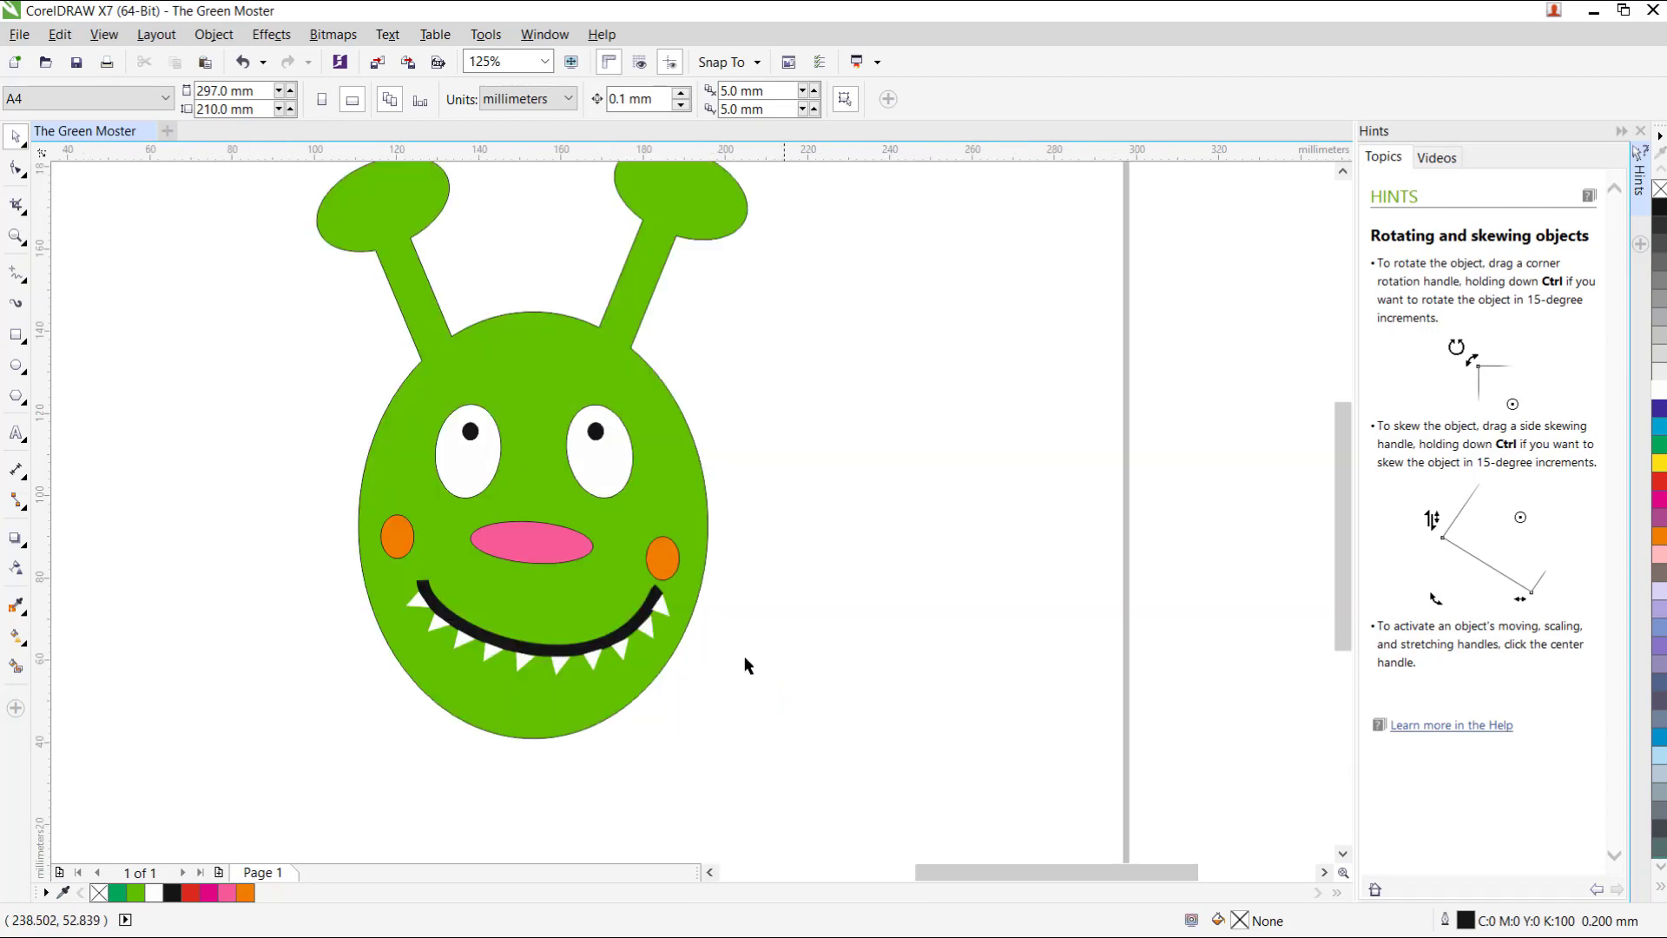
{"action": "left_click_drag", "start_coordinate": [938, 872], "coordinate": [868, 872]}
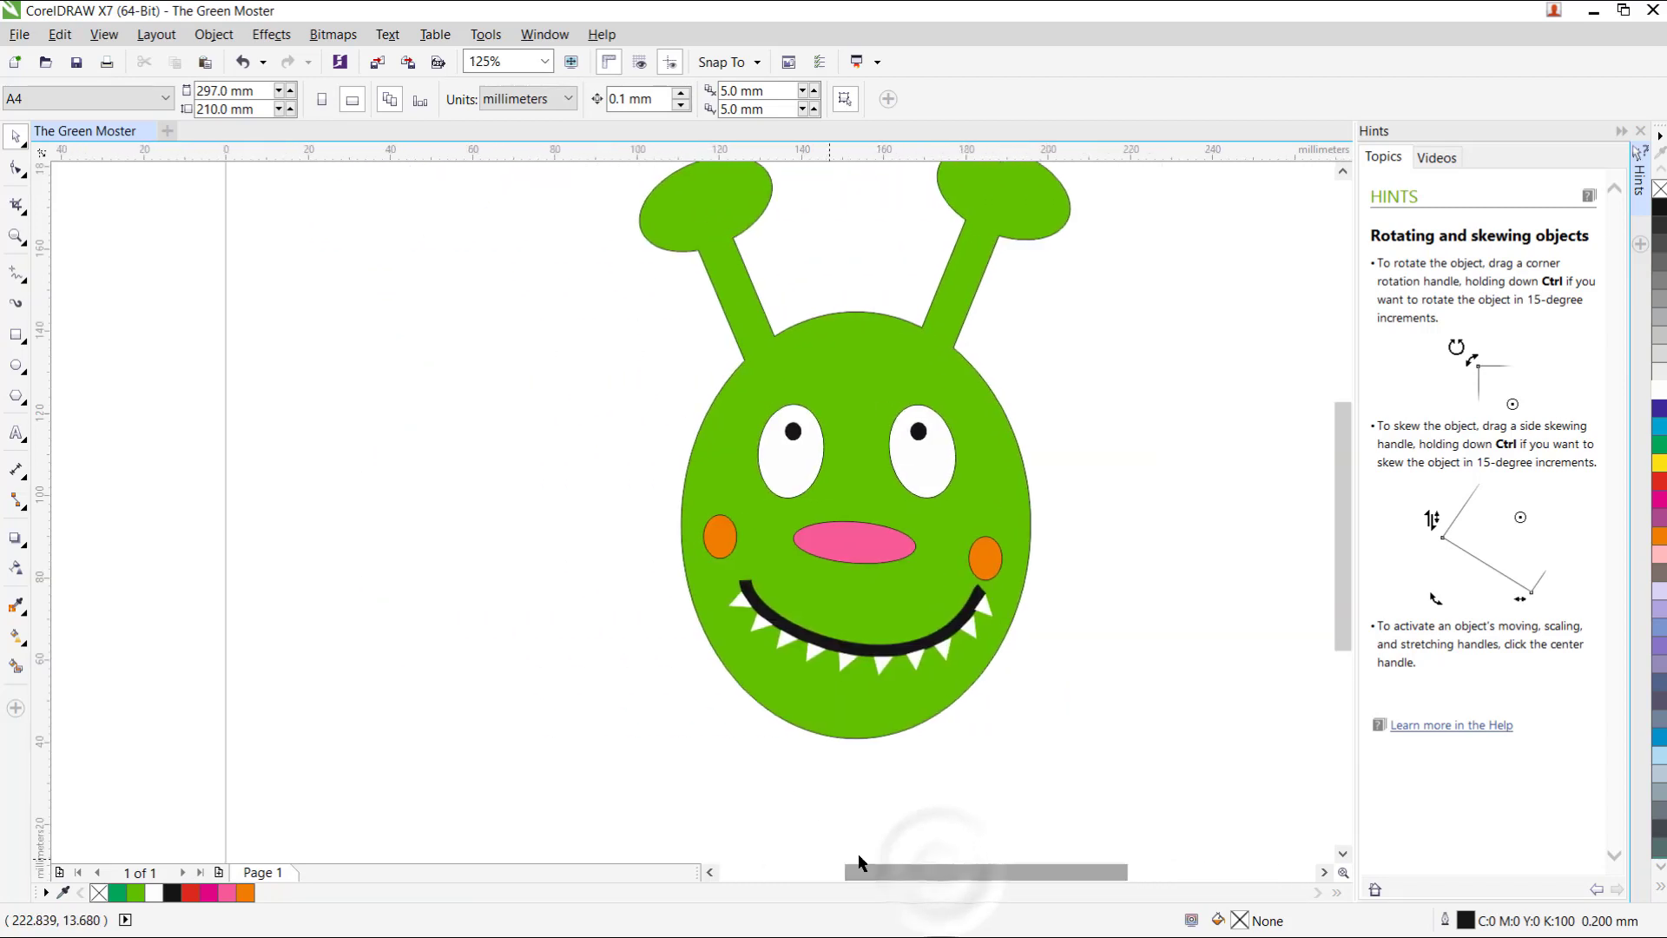
{"action": "scroll", "coordinate": [891, 642], "scroll_direction": "up", "scroll_amount": 1}
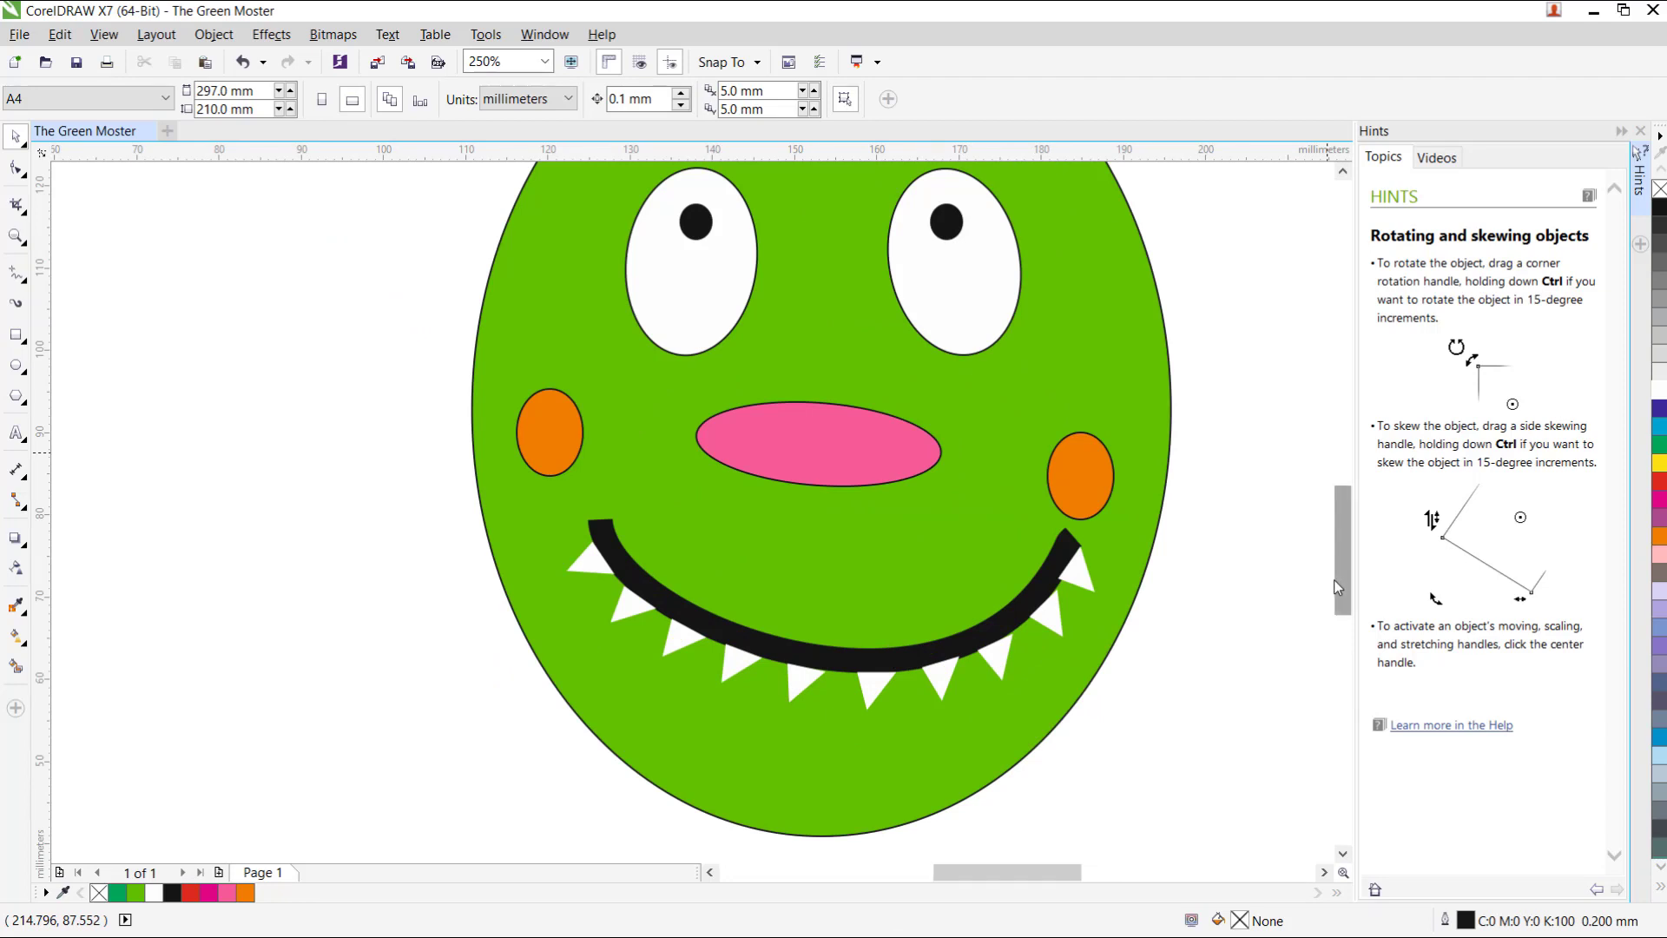
{"action": "left_click_drag", "start_coordinate": [1334, 576], "coordinate": [1342, 544]}
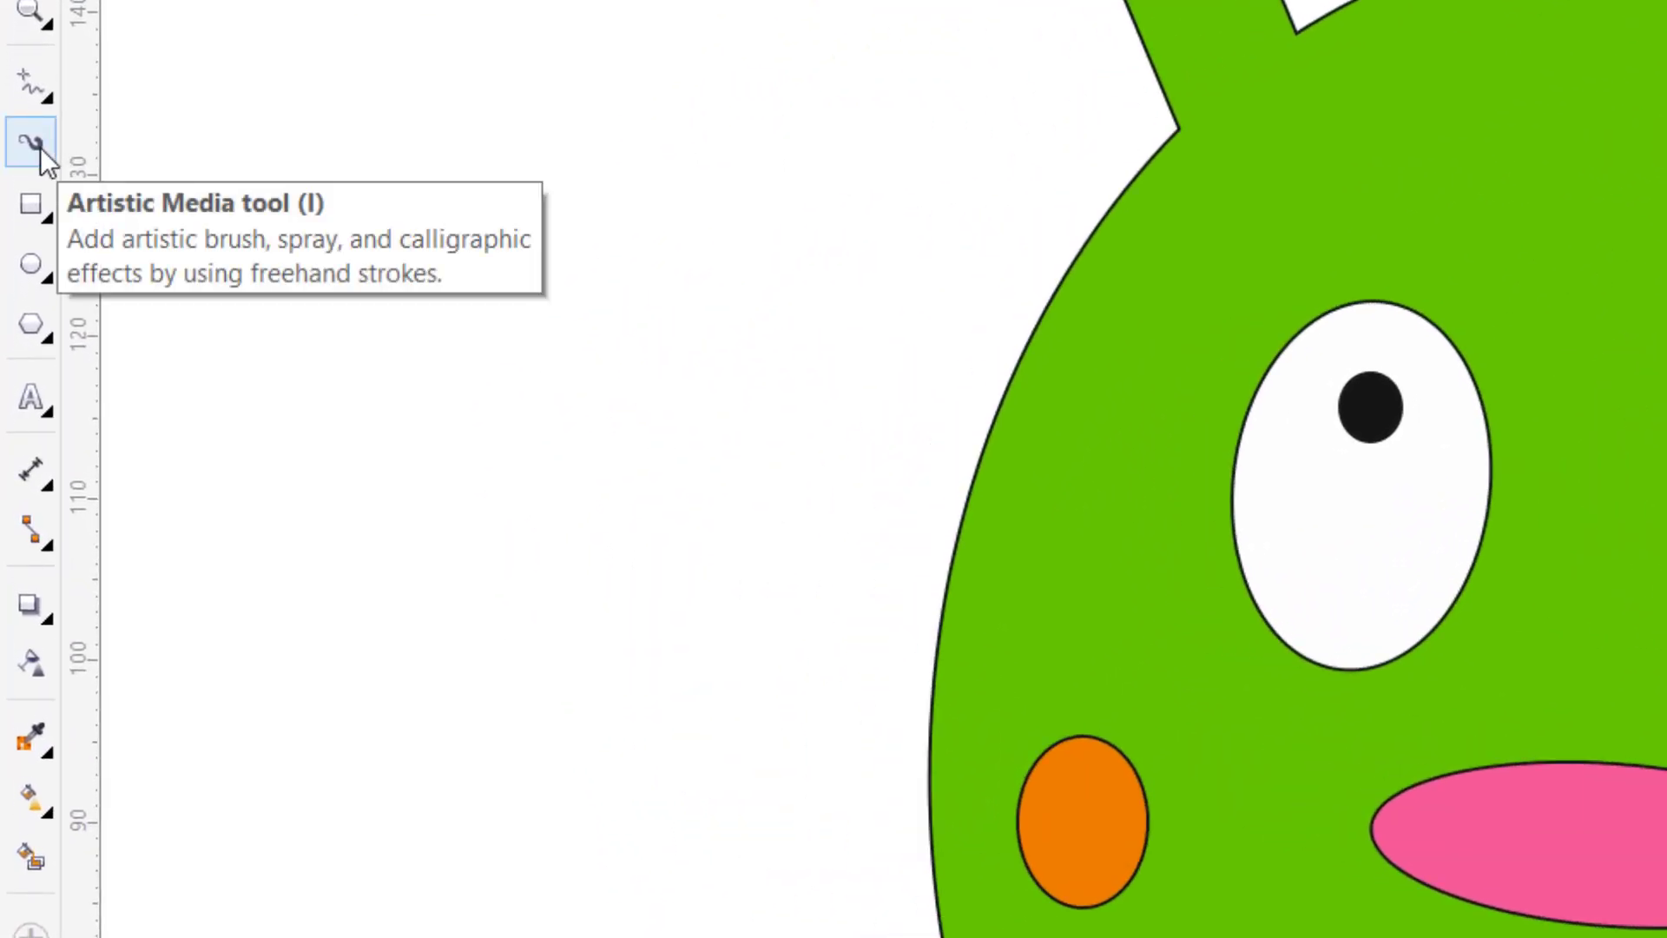
{"action": "left_click", "coordinate": [40, 148]}
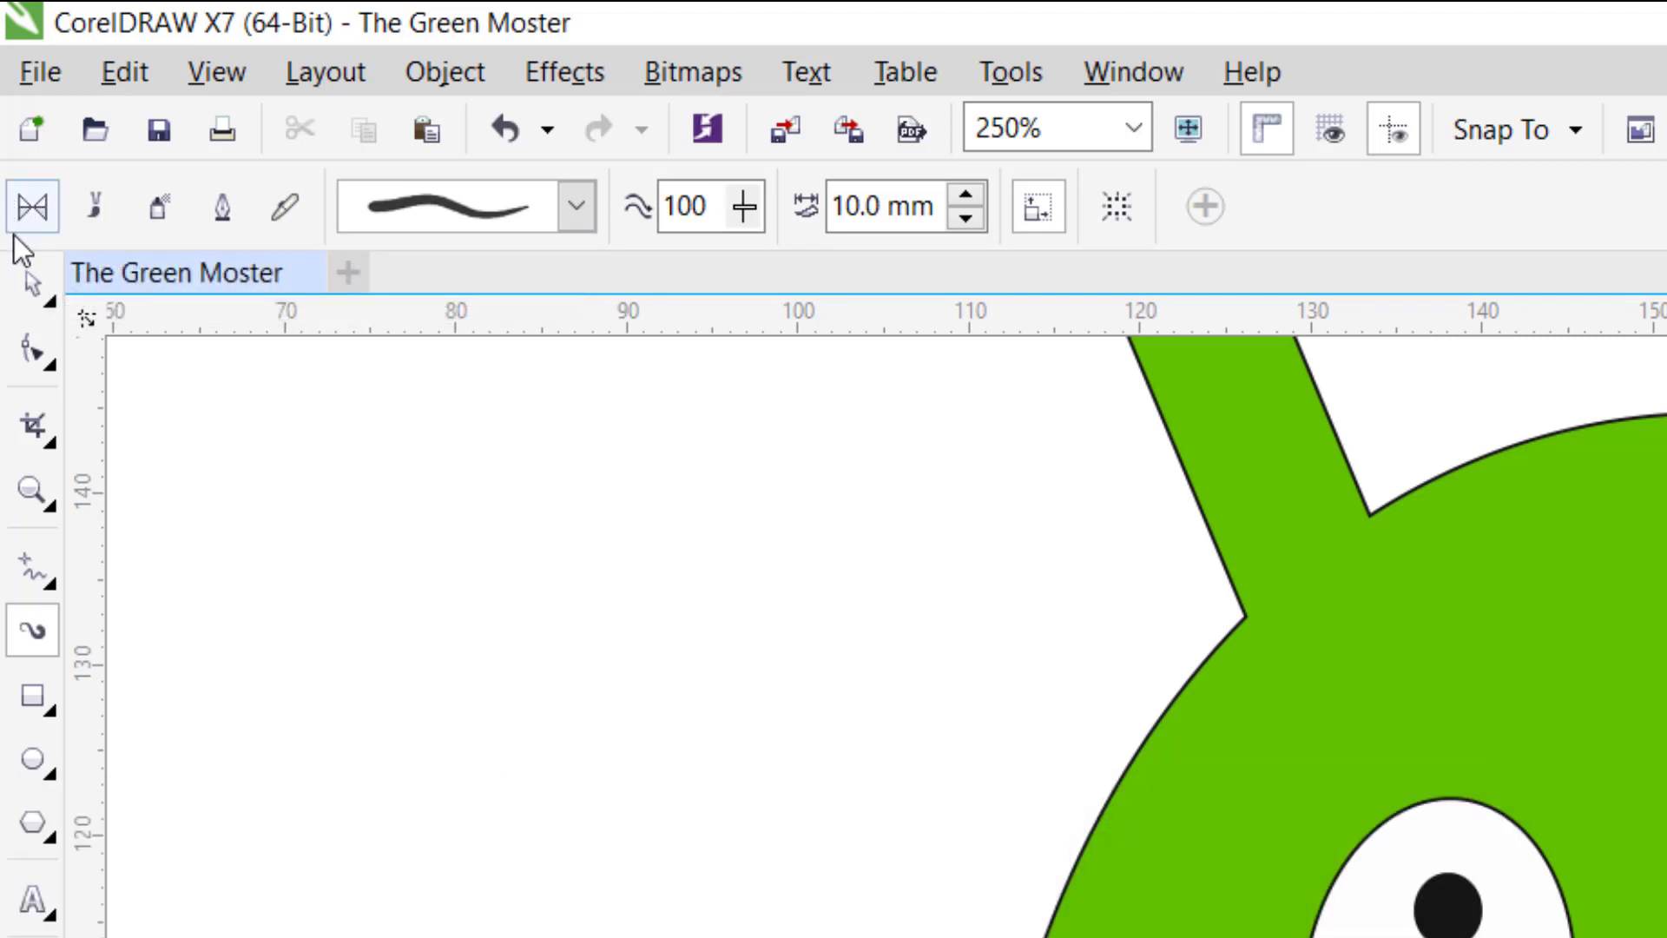
{"action": "left_click", "coordinate": [579, 208]}
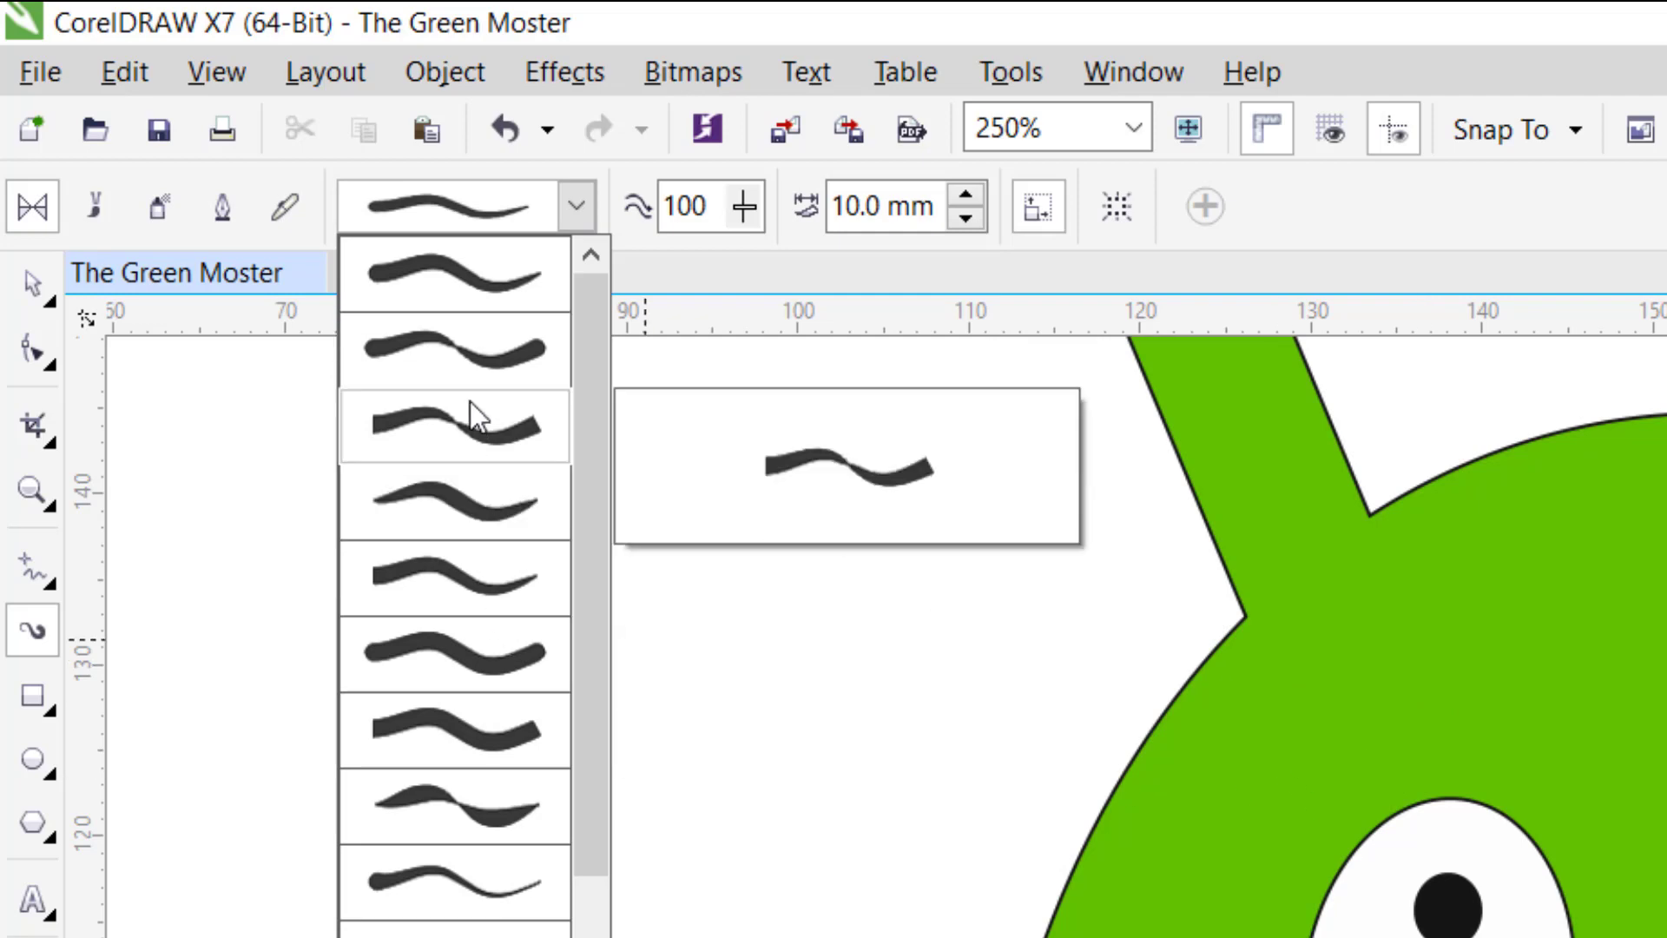
{"action": "left_click", "coordinate": [469, 280]}
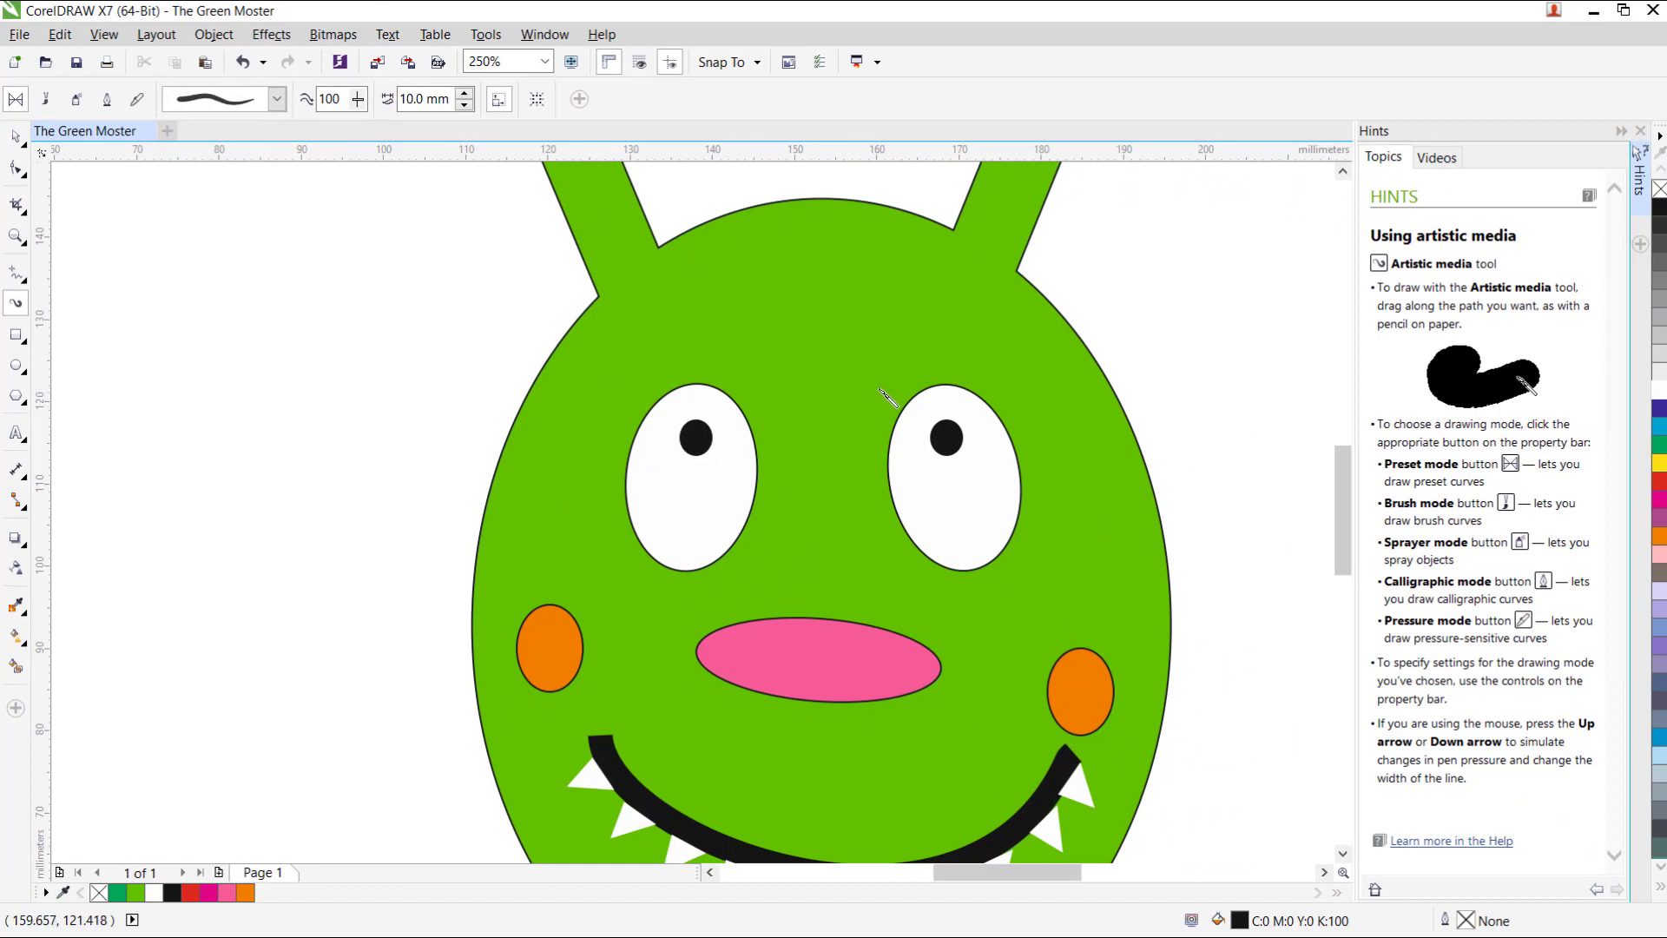
{"action": "mouse_move", "coordinate": [874, 383]}
{"action": "left_mouse_down"}
{"action": "mouse_move", "coordinate": [915, 357]}
{"action": "mouse_move", "coordinate": [1040, 368]}
{"action": "left_mouse_up"}
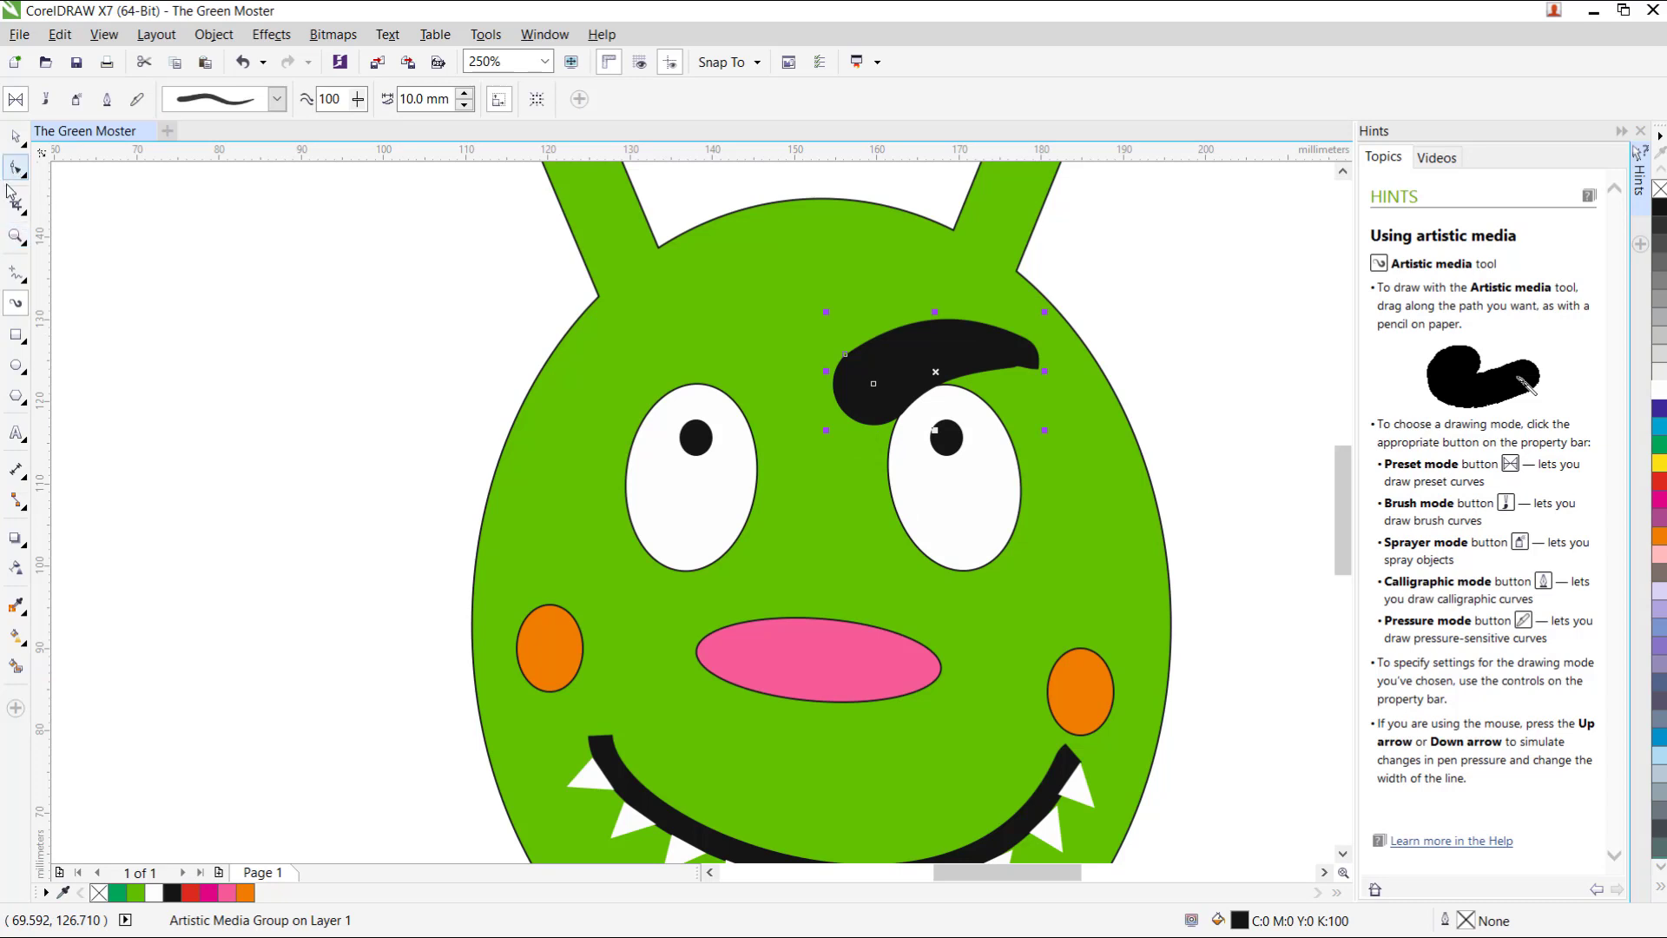
Rotate the right eyebrow slightly clockwise and move it up and right so it sits just above the right eye
{"action": "left_click", "coordinate": [16, 136]}
{"action": "left_click_drag", "start_coordinate": [887, 358], "coordinate": [892, 342]}
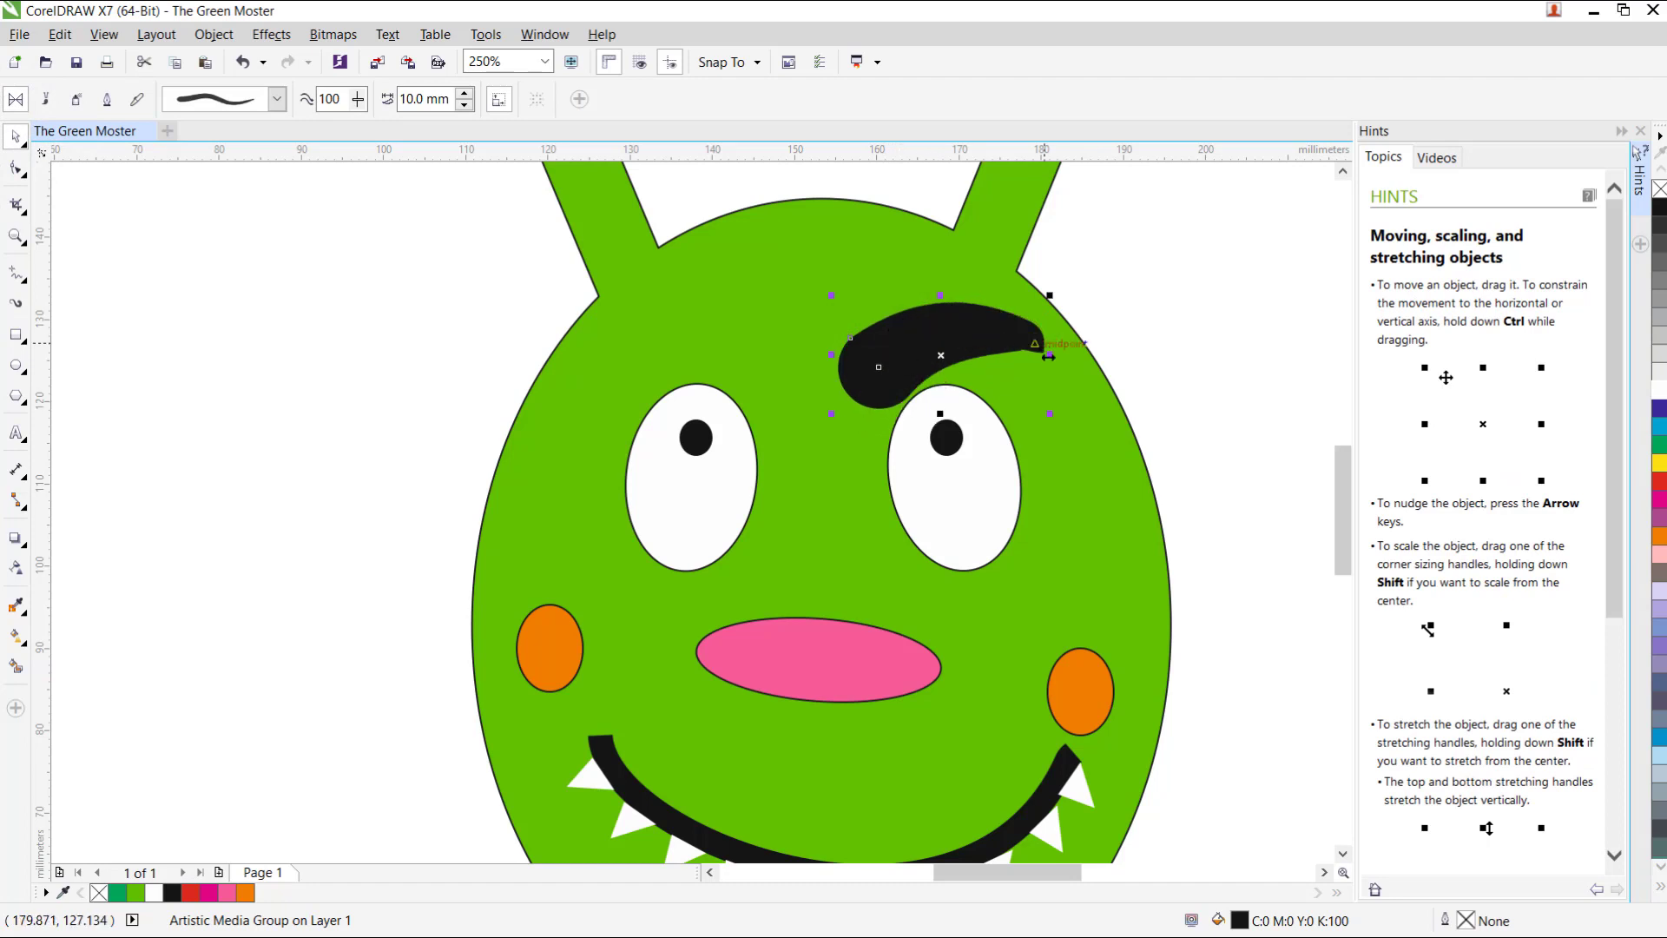
{"action": "left_click", "coordinate": [1007, 332]}
{"action": "left_click_drag", "start_coordinate": [1052, 414], "coordinate": [945, 426]}
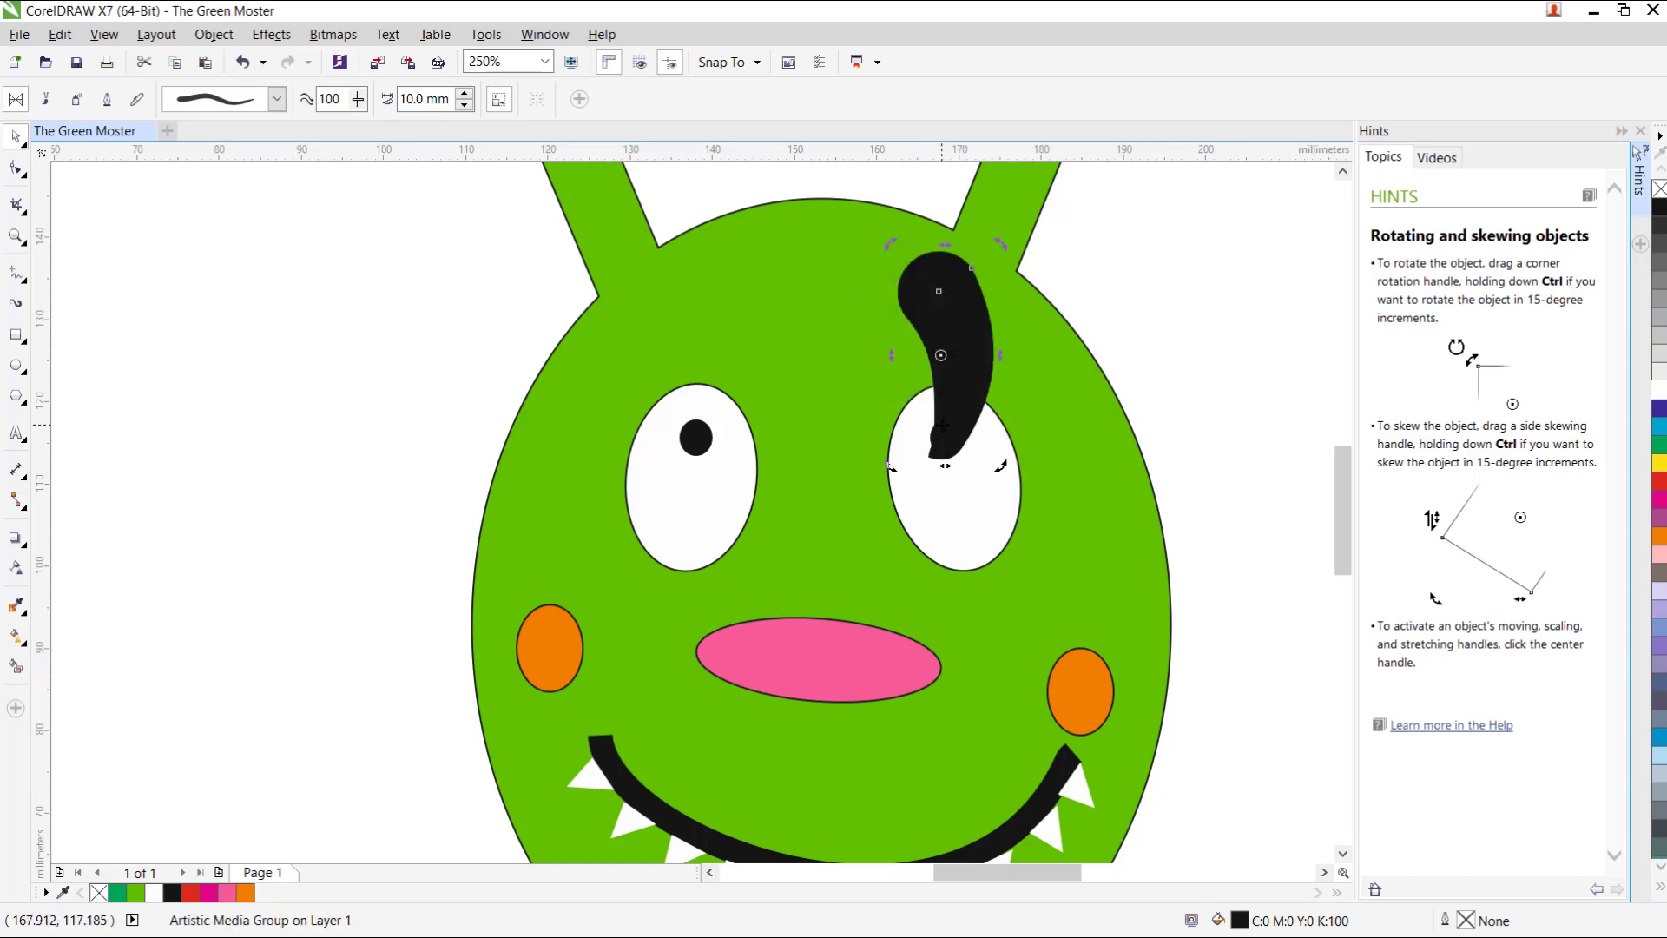
{"action": "key", "text": "ctrl+z"}
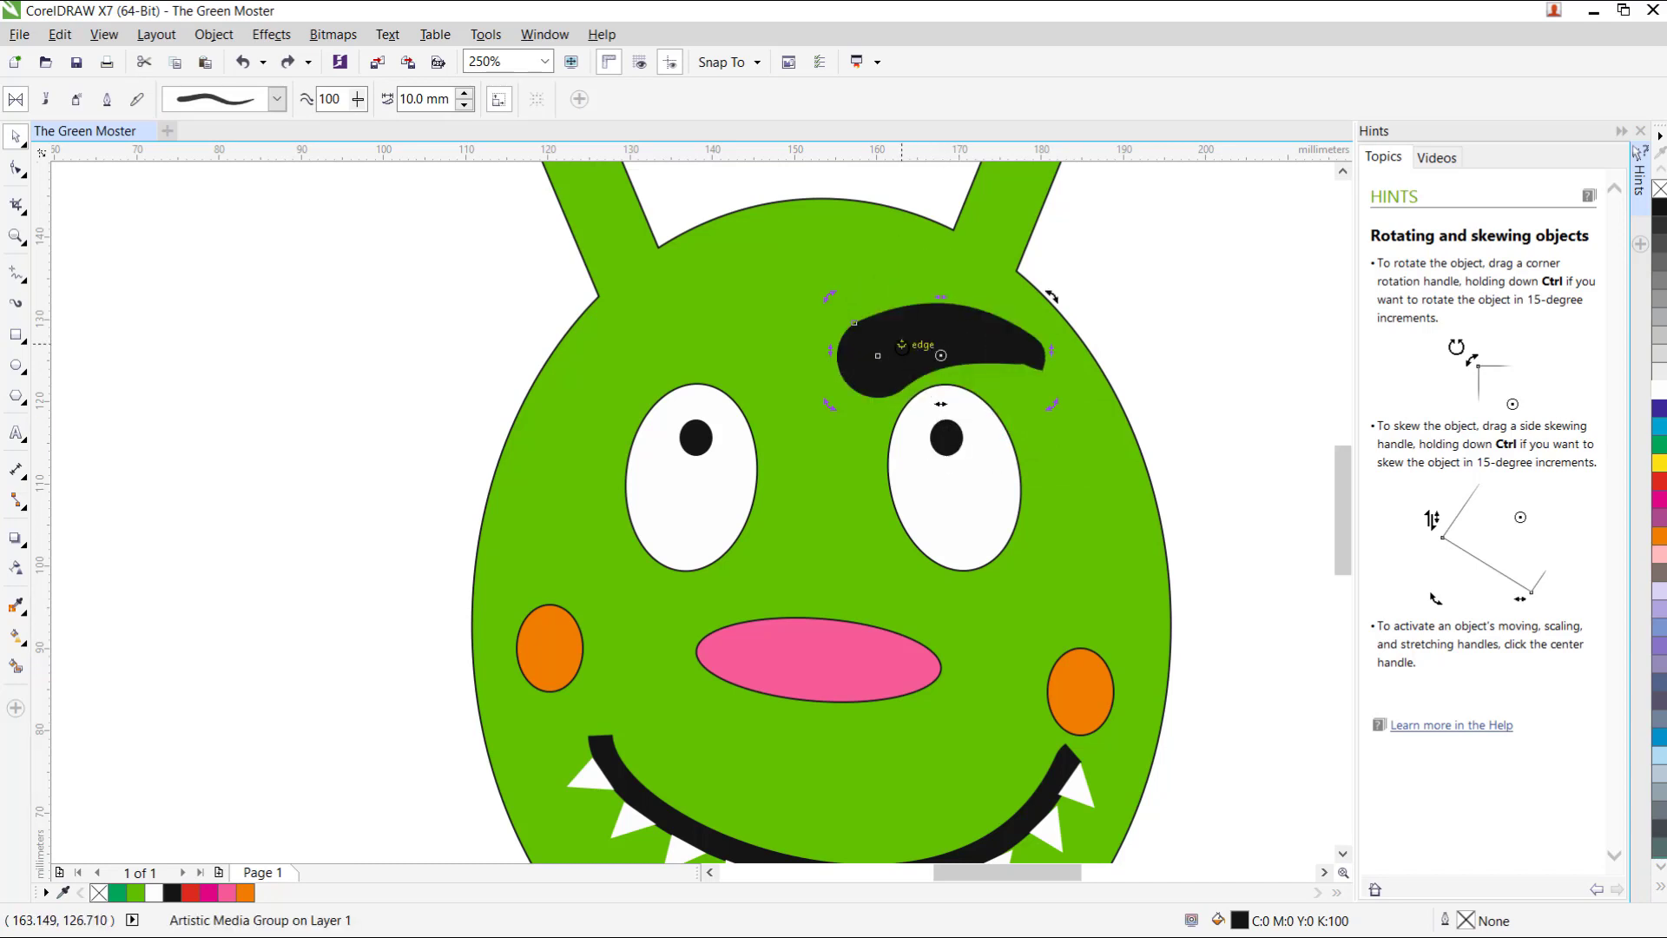
{"action": "left_click_drag", "start_coordinate": [904, 345], "coordinate": [929, 340]}
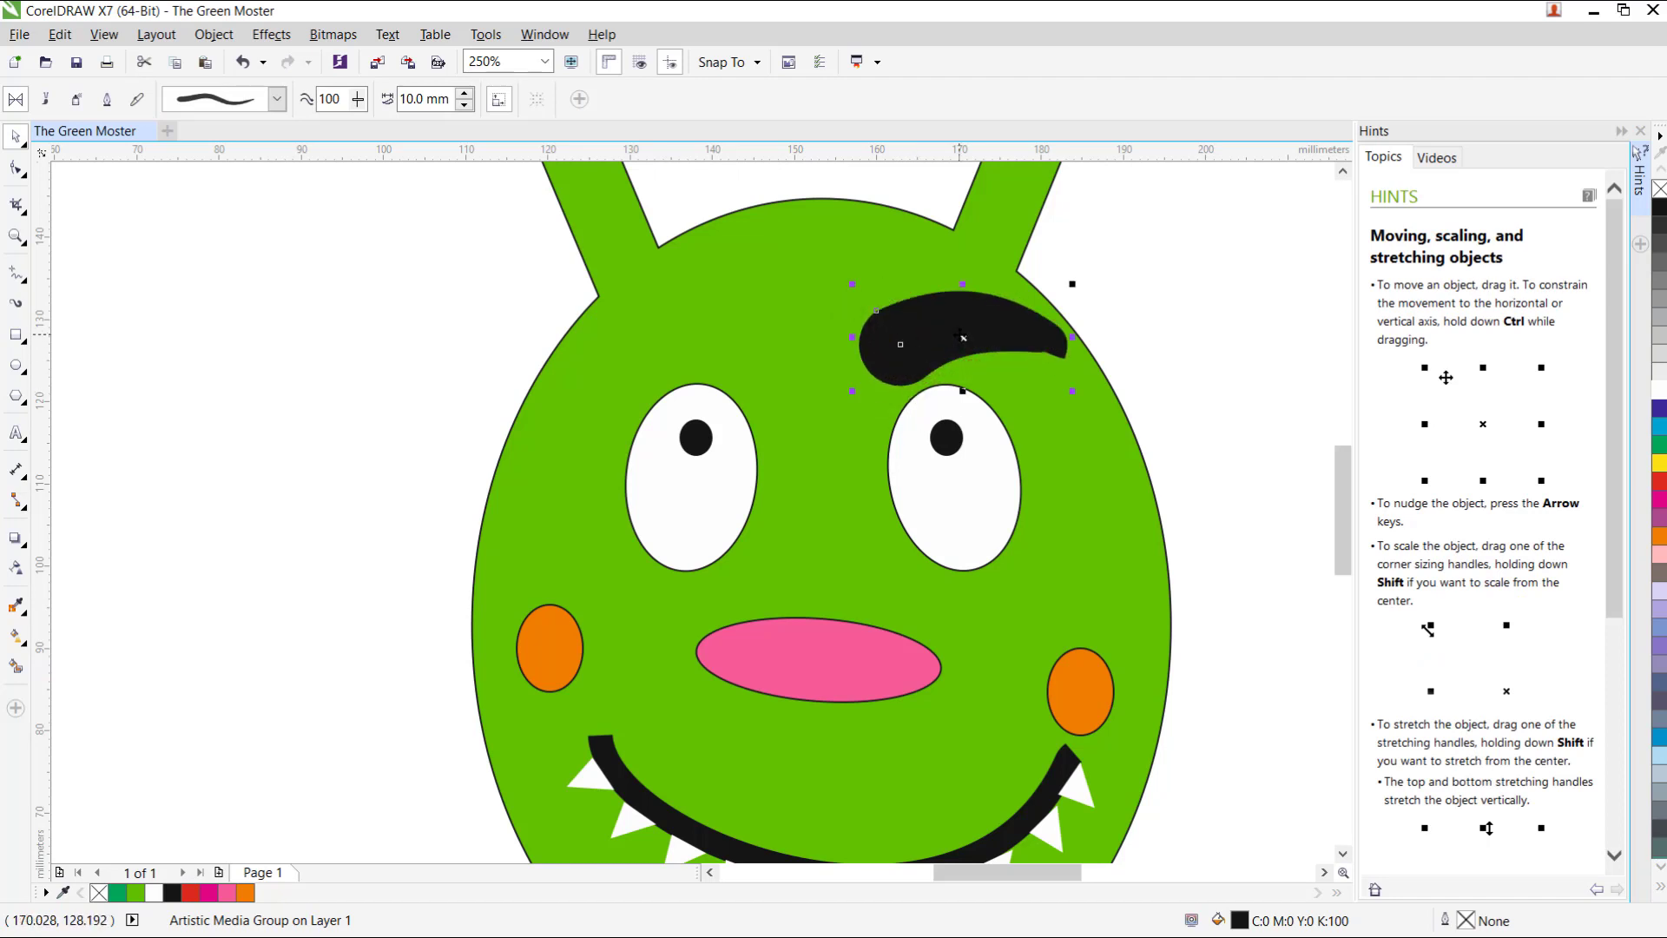
{"action": "key", "text": "Escape"}
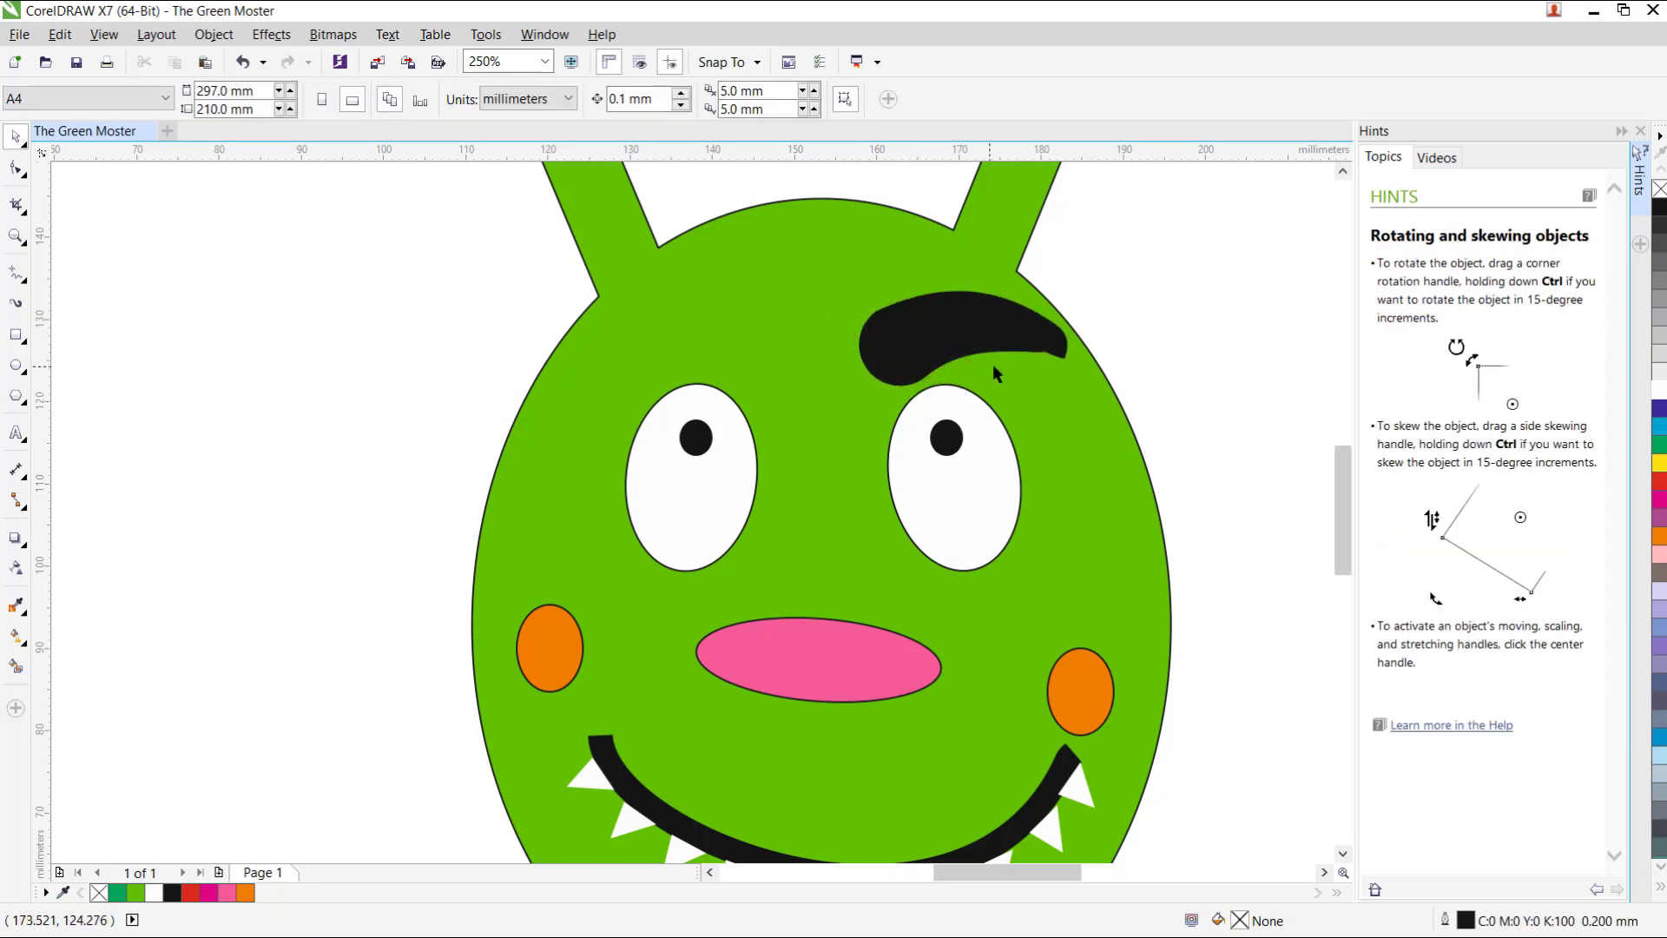
Draw a matching Artistic Media eyebrow from the inner to the outer side above the left eye, tilt it slightly counterclockwise and raise it
{"action": "left_click", "coordinate": [15, 305]}
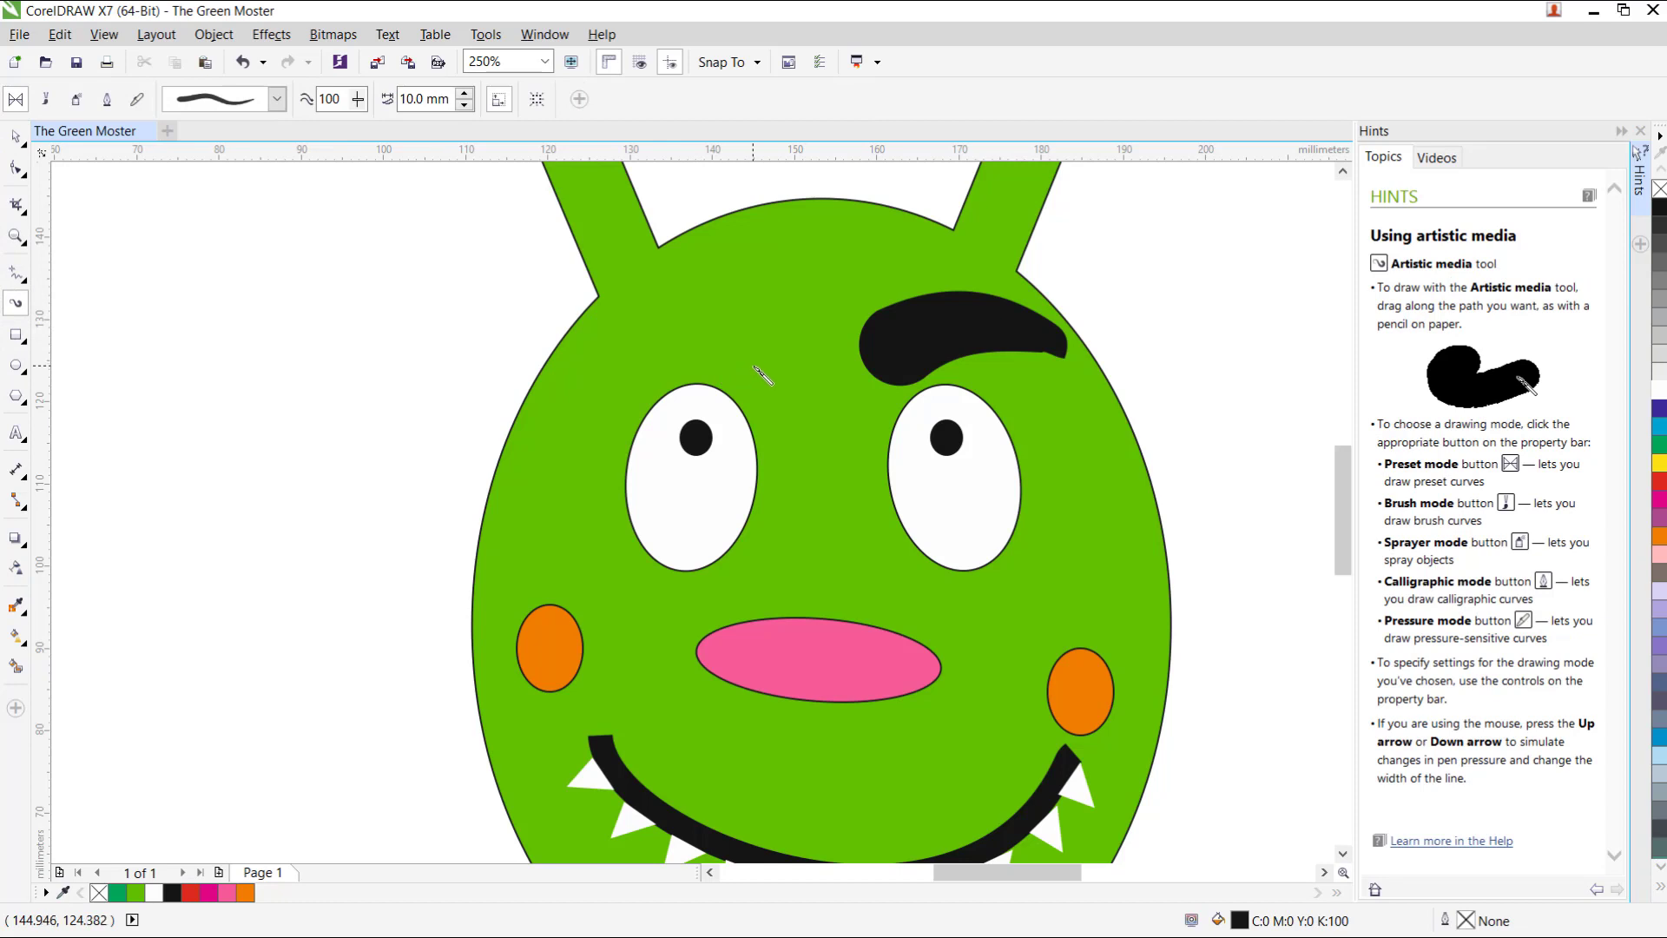
{"action": "mouse_move", "coordinate": [760, 372]}
{"action": "left_mouse_down"}
{"action": "mouse_move", "coordinate": [701, 332]}
{"action": "mouse_move", "coordinate": [577, 341]}
{"action": "left_mouse_up"}
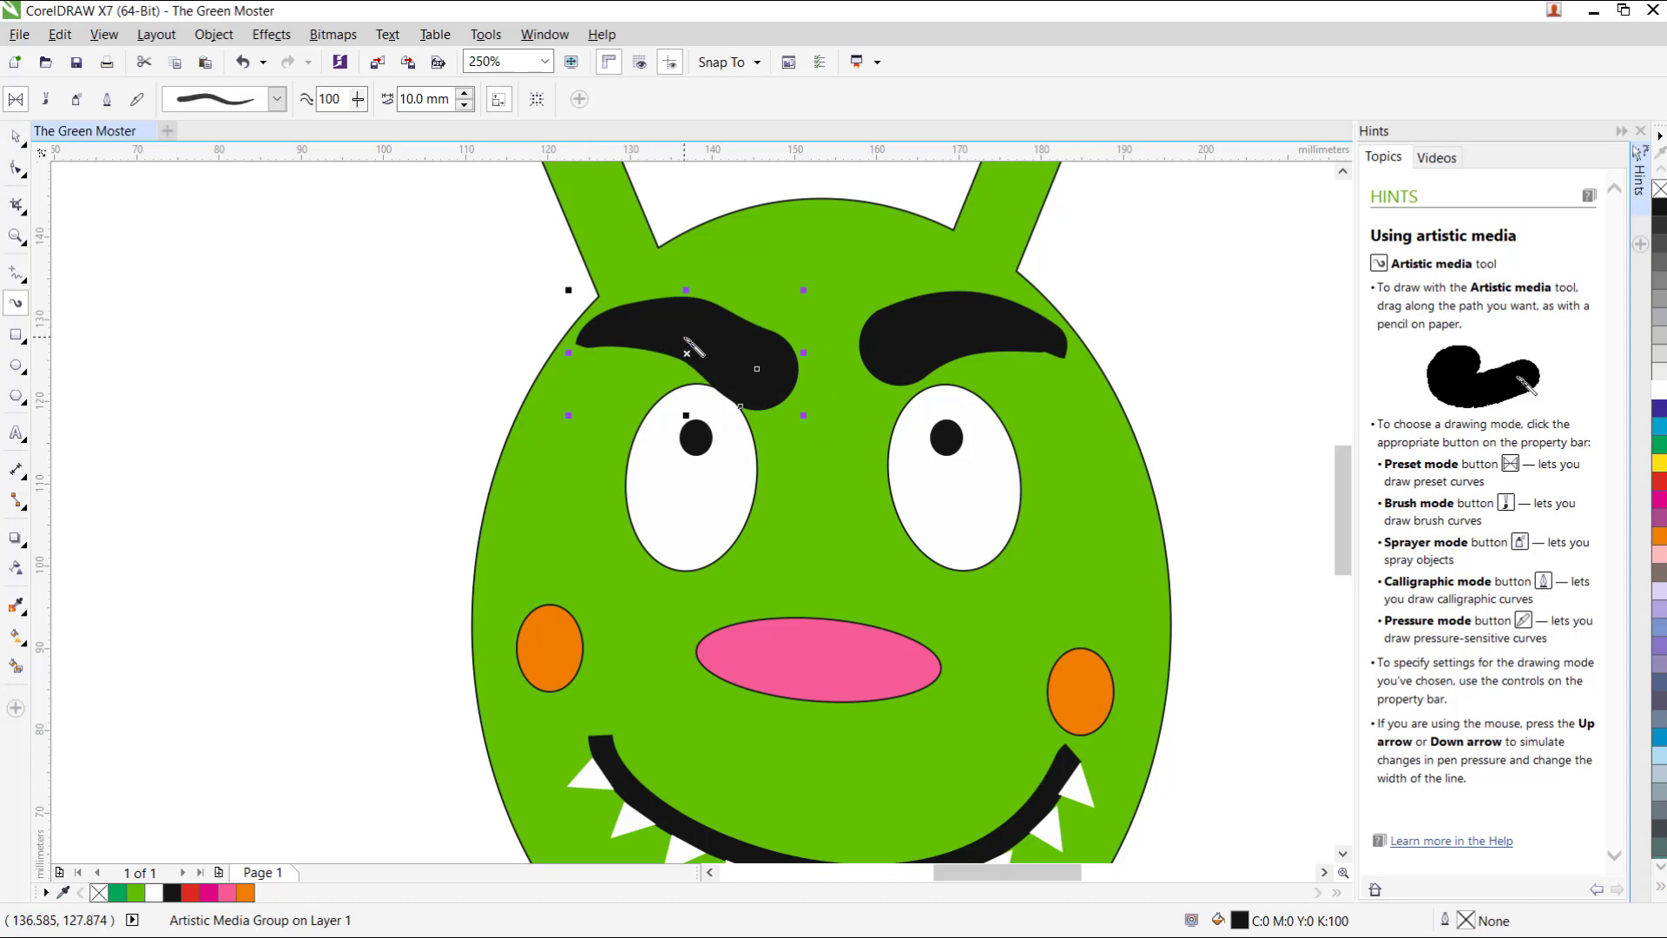
{"action": "left_click", "coordinate": [16, 137]}
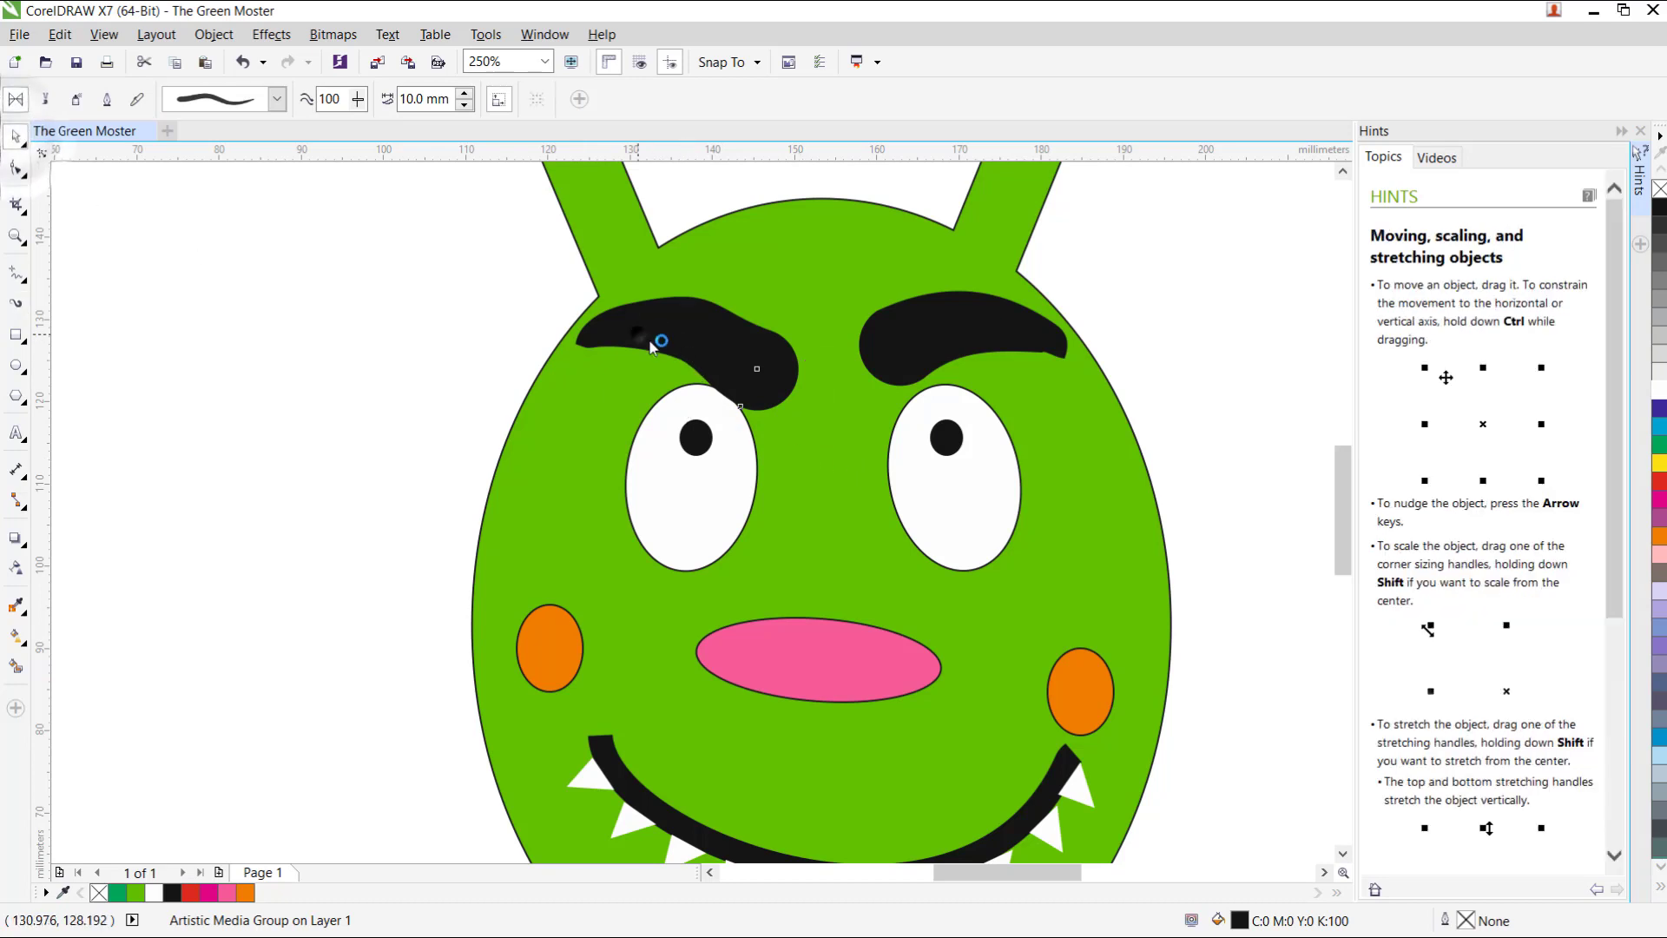
{"action": "left_click", "coordinate": [644, 336]}
{"action": "left_click_drag", "start_coordinate": [805, 416], "coordinate": [813, 413]}
{"action": "left_click_drag", "start_coordinate": [727, 340], "coordinate": [724, 328]}
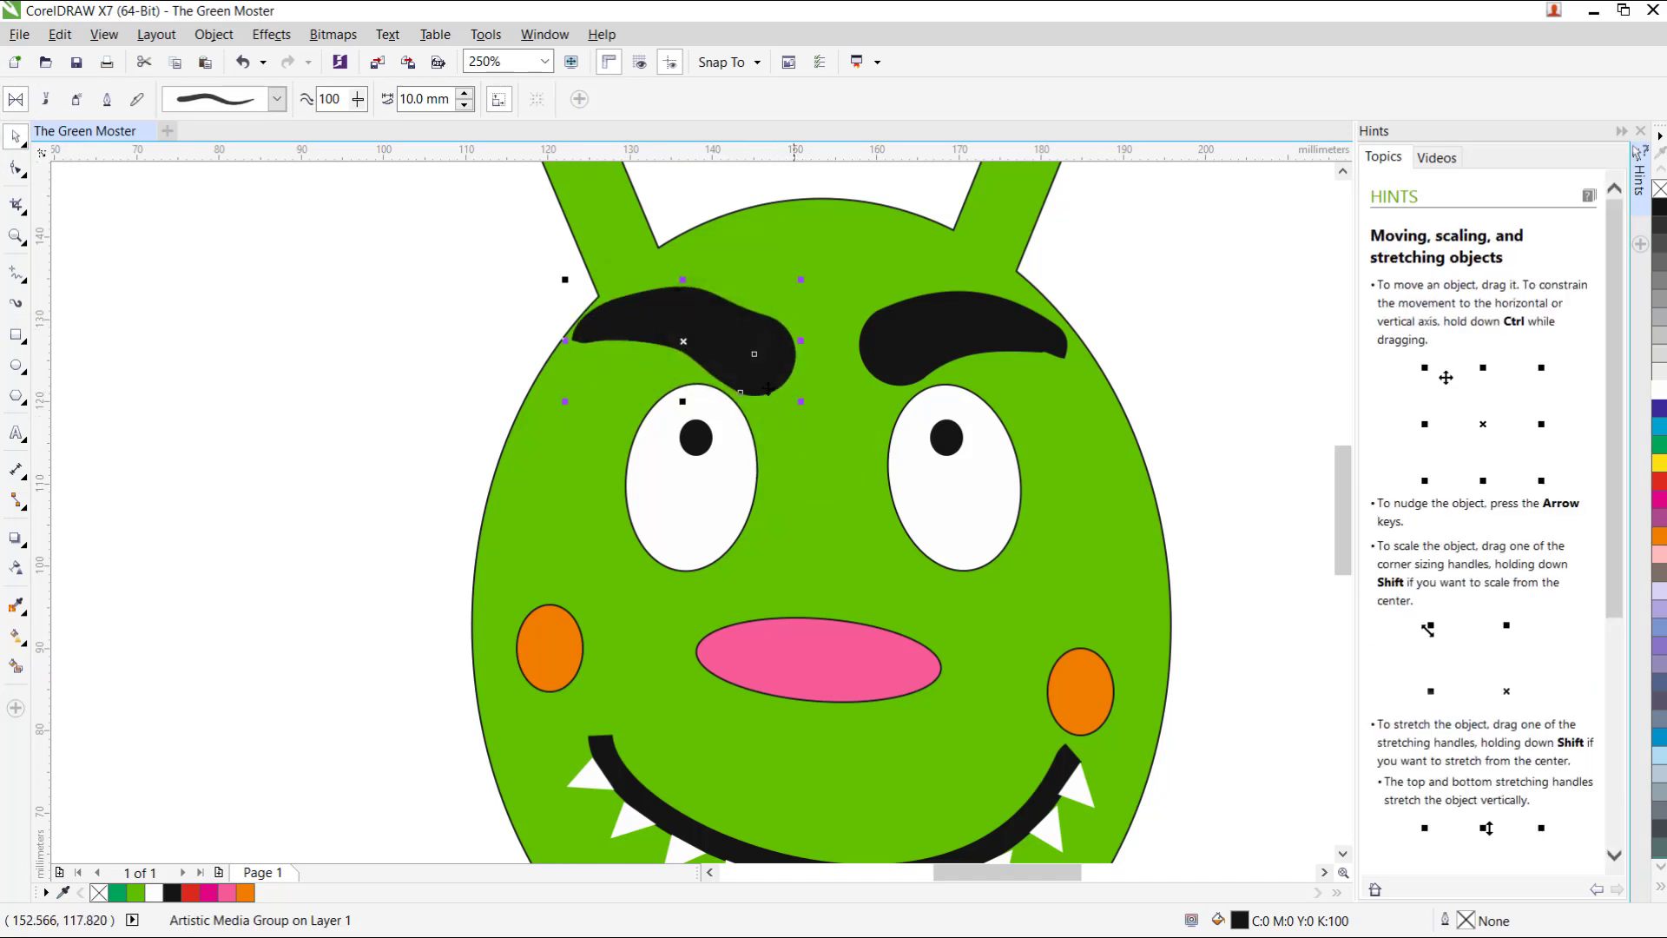
Rotate the left eyebrow a little more counterclockwise and fine-tune its position above the left eye
{"action": "left_click", "coordinate": [606, 351]}
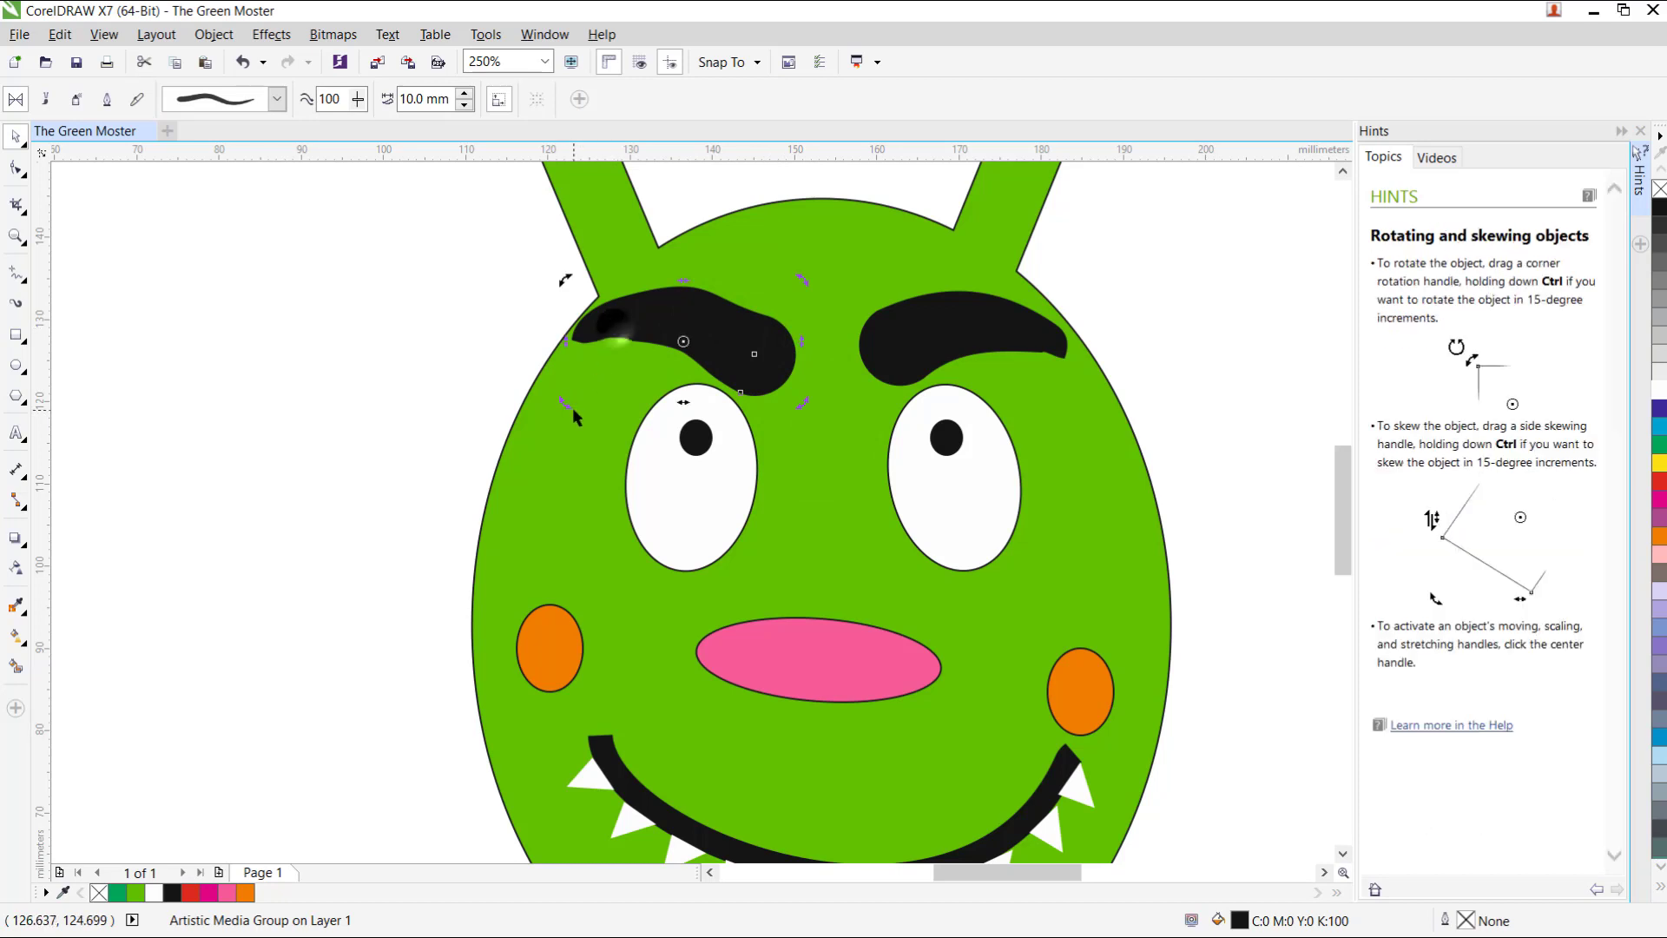
{"action": "left_click_drag", "start_coordinate": [565, 401], "coordinate": [564, 416]}
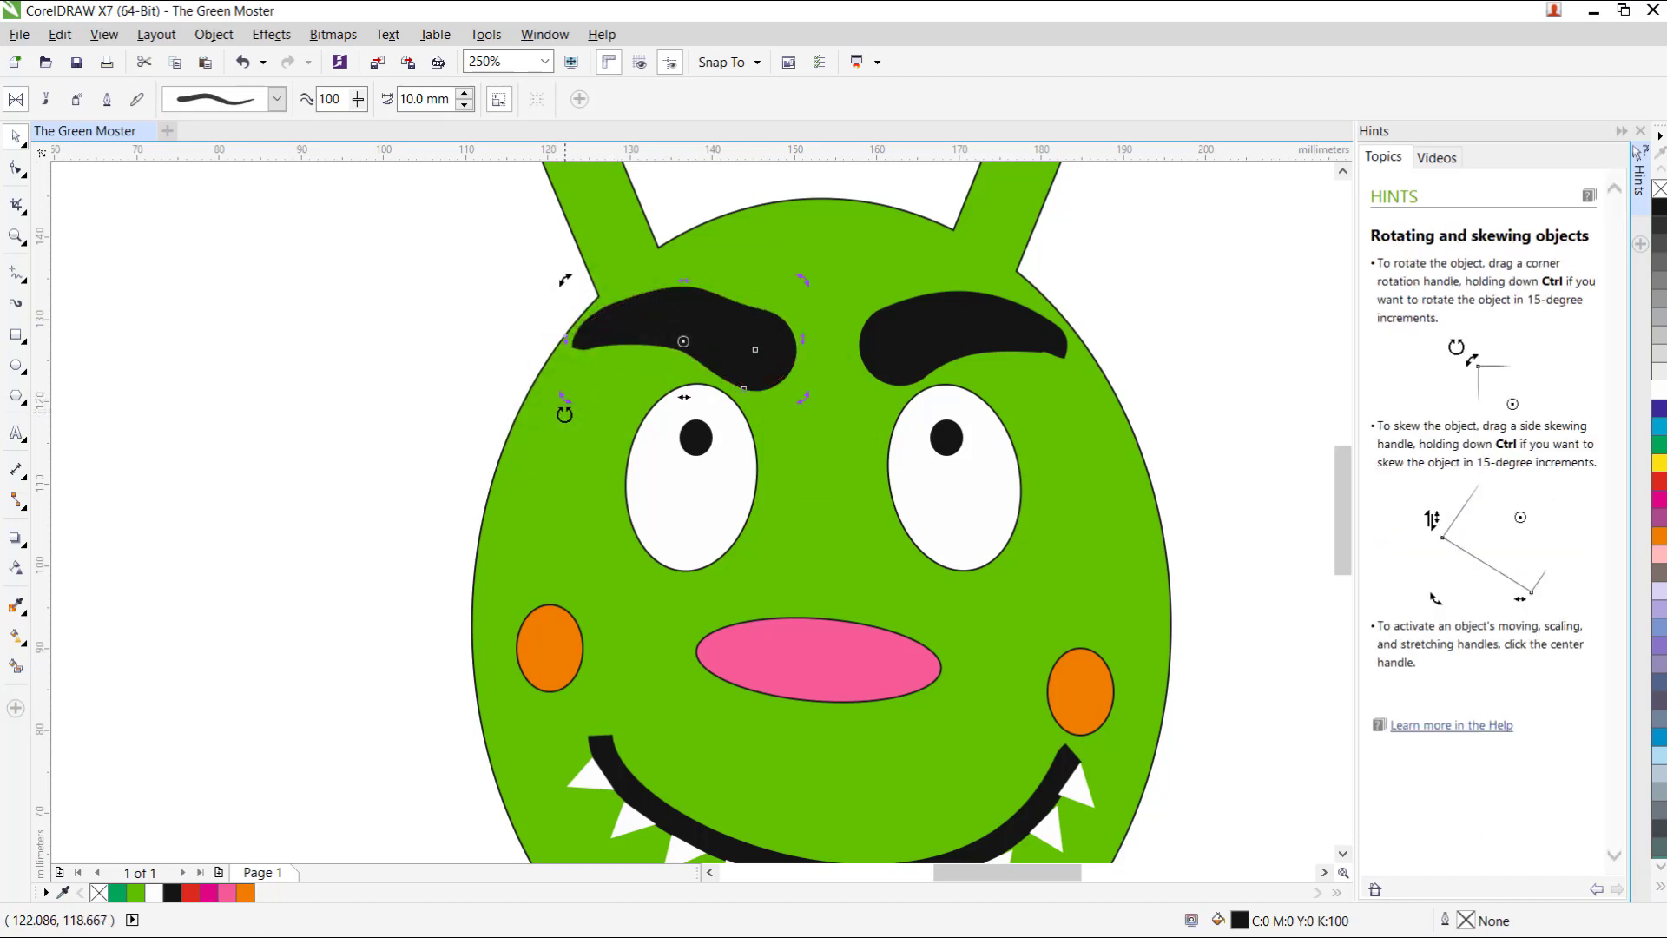
{"action": "left_click_drag", "start_coordinate": [616, 321], "coordinate": [611, 327]}
{"action": "left_click", "coordinate": [430, 411]}
{"action": "scroll", "coordinate": [371, 486], "scroll_direction": "down", "scroll_amount": 1}
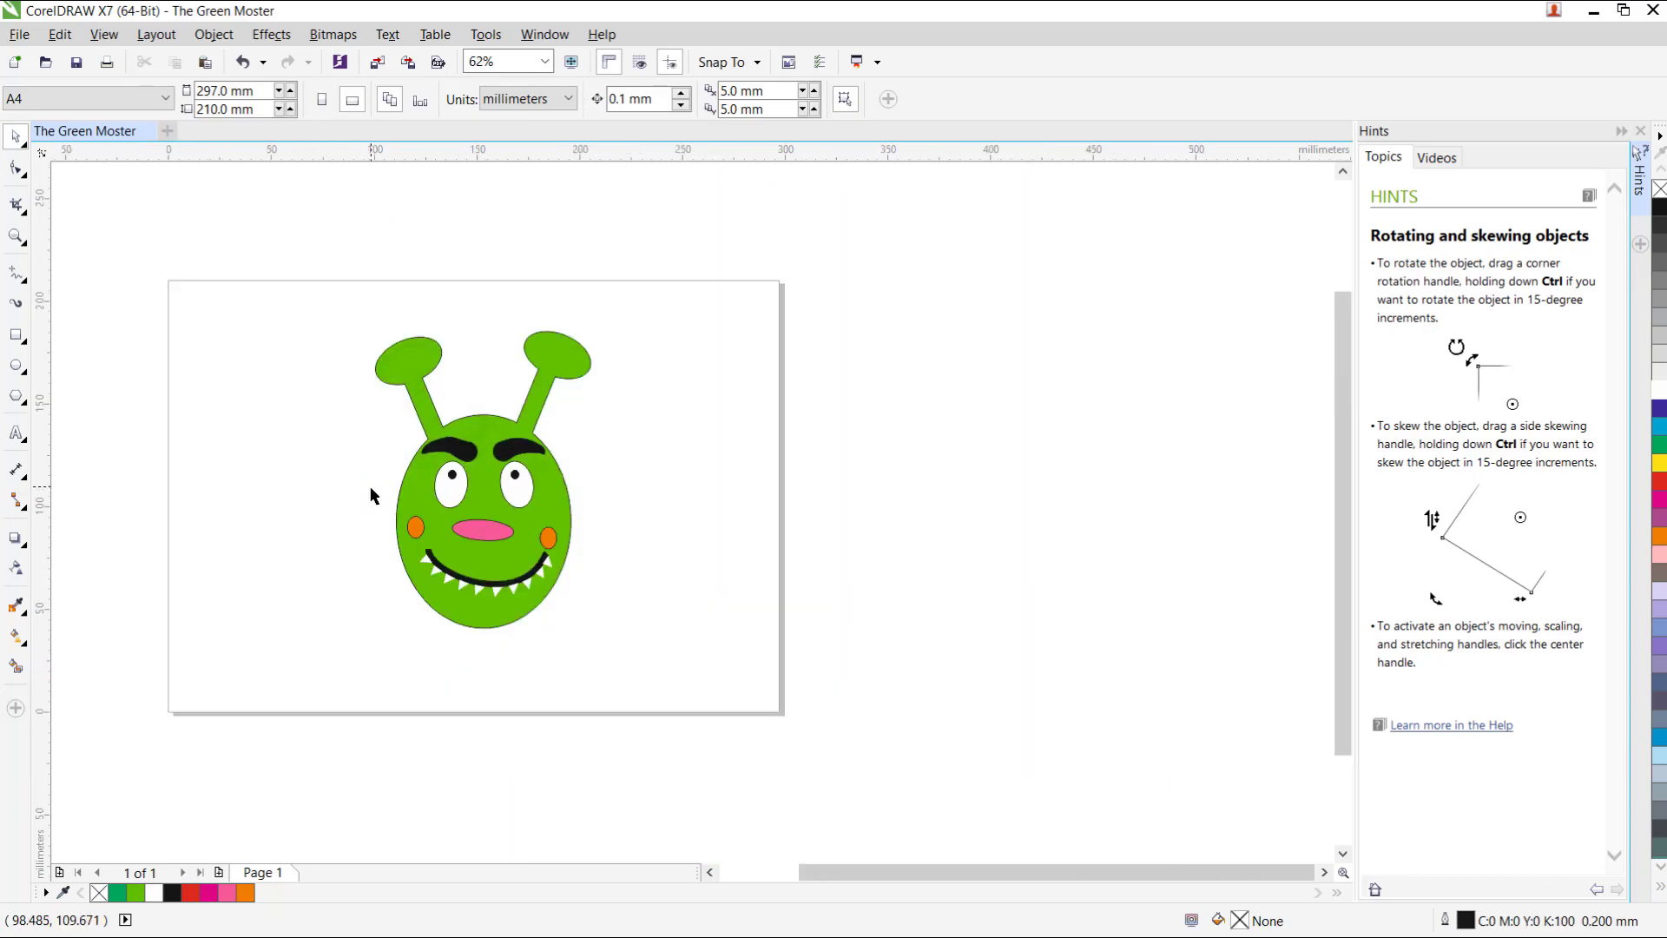
{"action": "scroll", "coordinate": [373, 493], "scroll_direction": "up", "scroll_amount": 2}
{"action": "scroll", "coordinate": [375, 496], "scroll_direction": "down", "scroll_amount": 1}
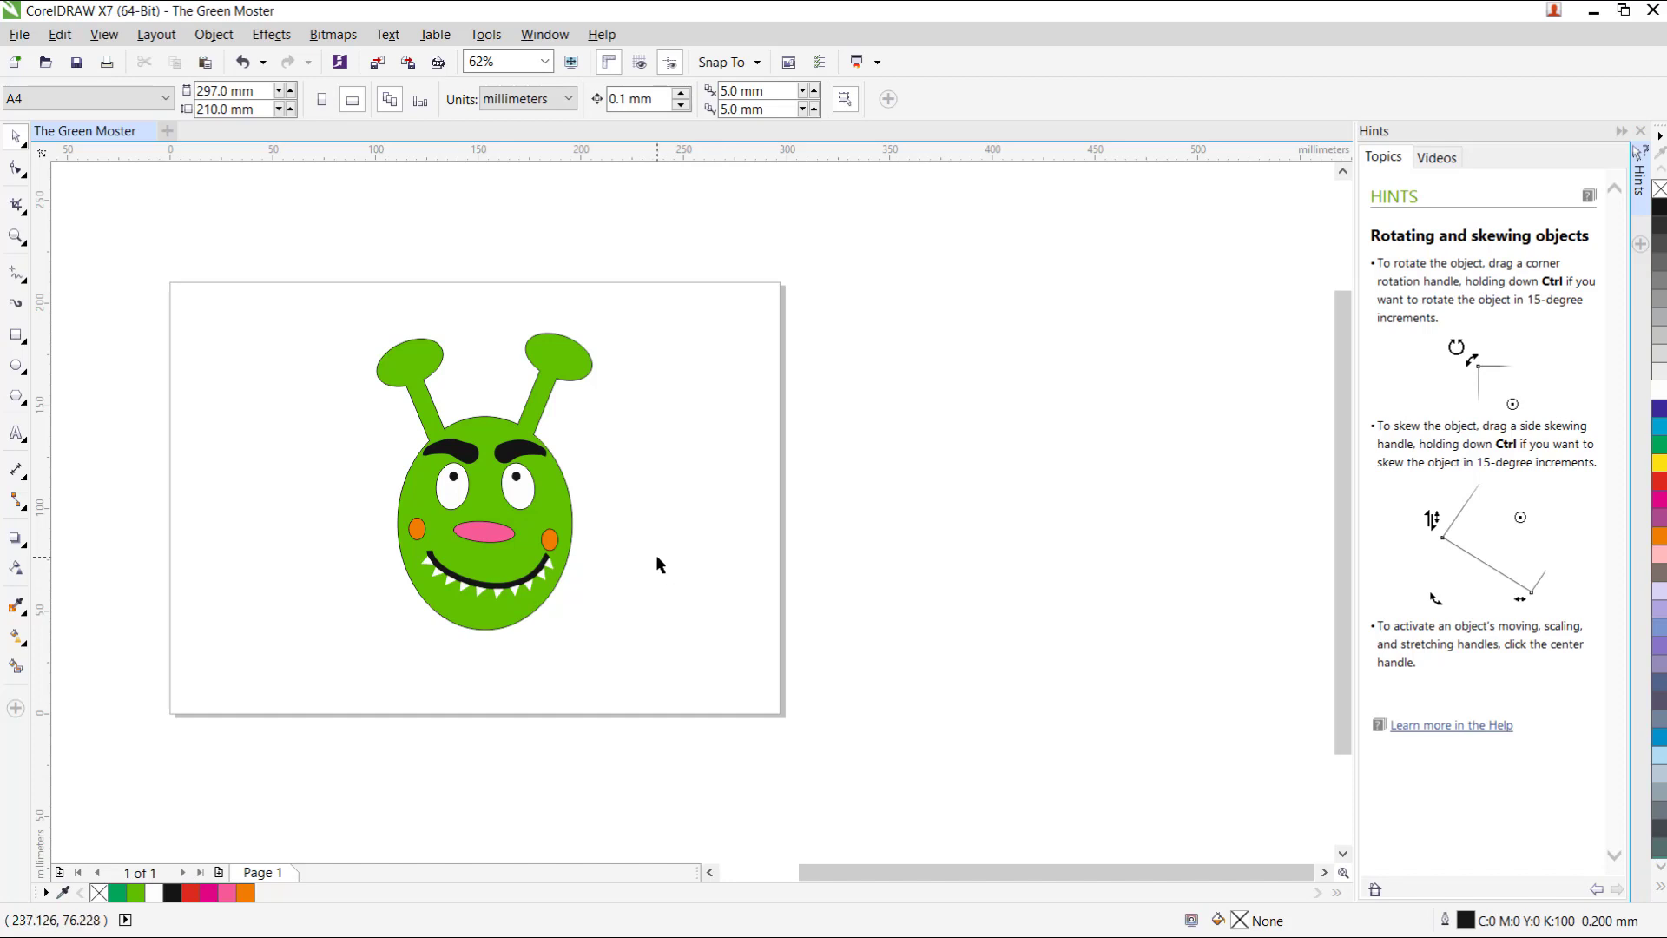
{"action": "scroll", "coordinate": [657, 564], "scroll_direction": "up", "scroll_amount": 2}
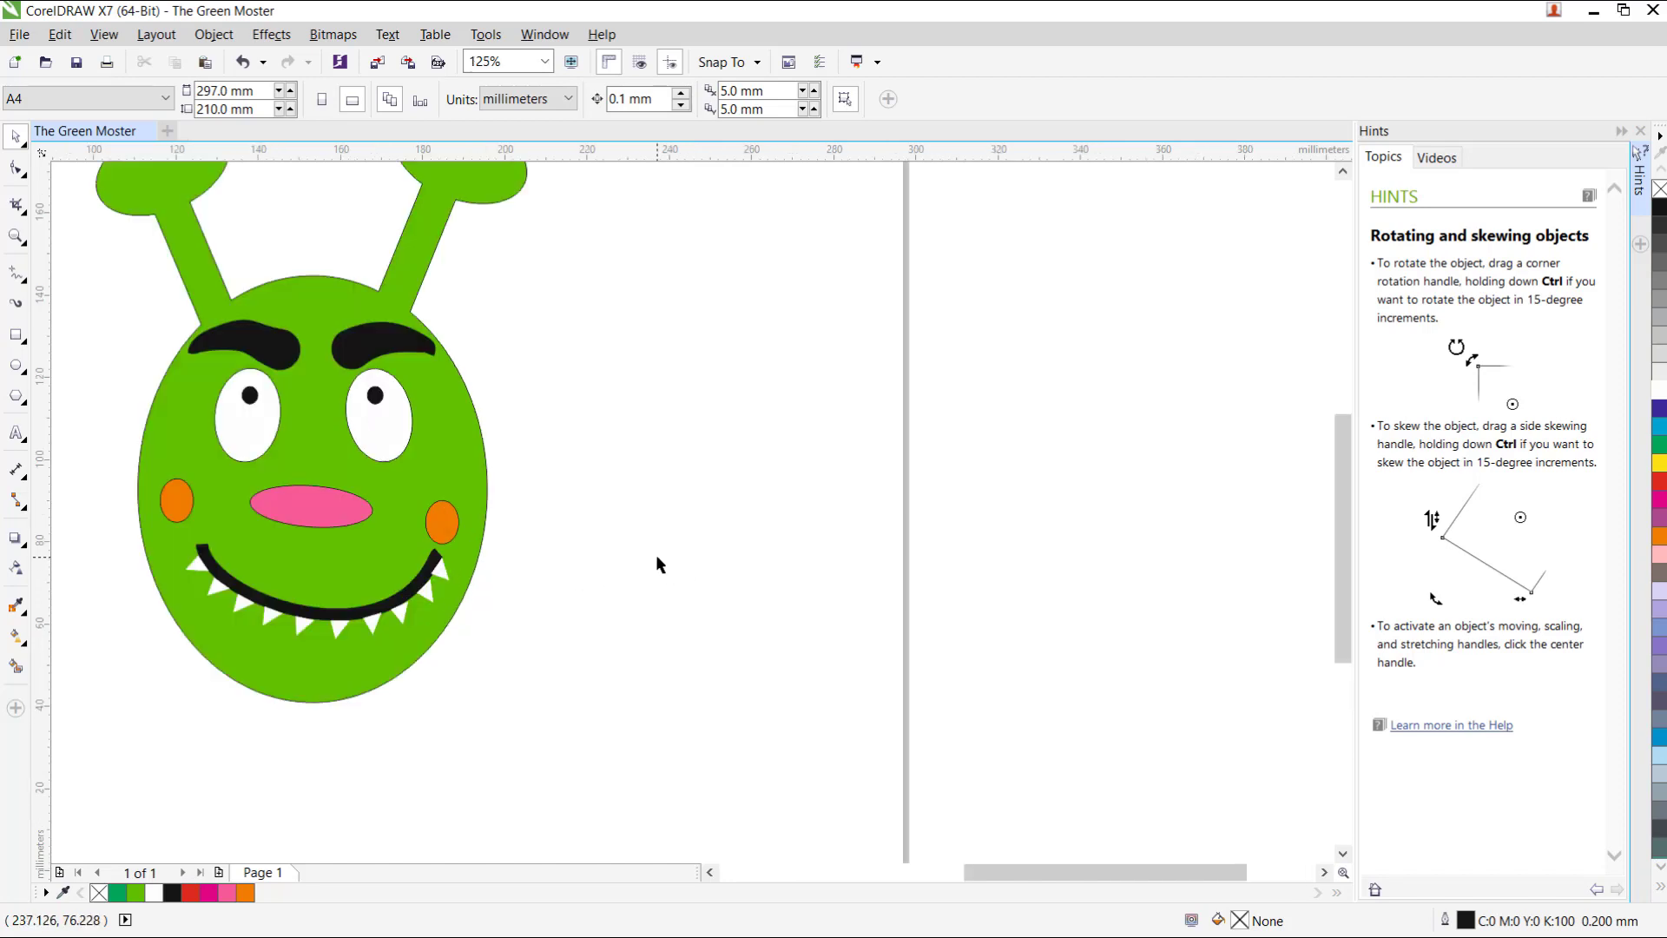
{"action": "left_click_drag", "start_coordinate": [1016, 873], "coordinate": [944, 887]}
{"action": "scroll", "coordinate": [986, 686], "scroll_direction": "down", "scroll_amount": 2}
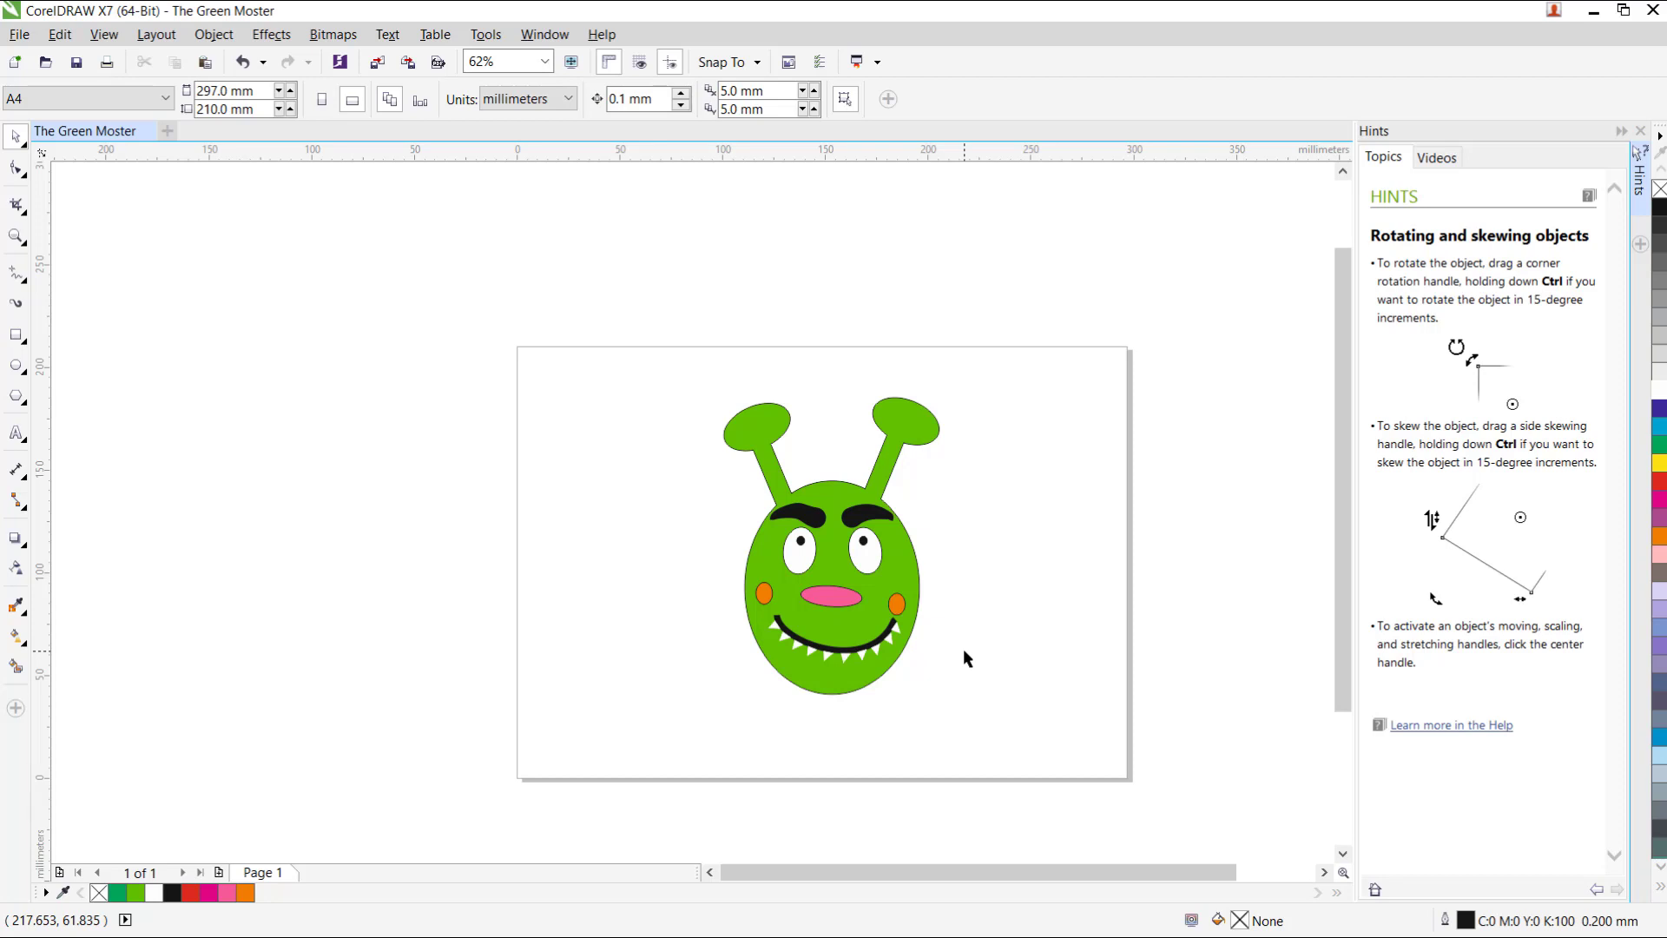
{"action": "left_click", "coordinate": [19, 37]}
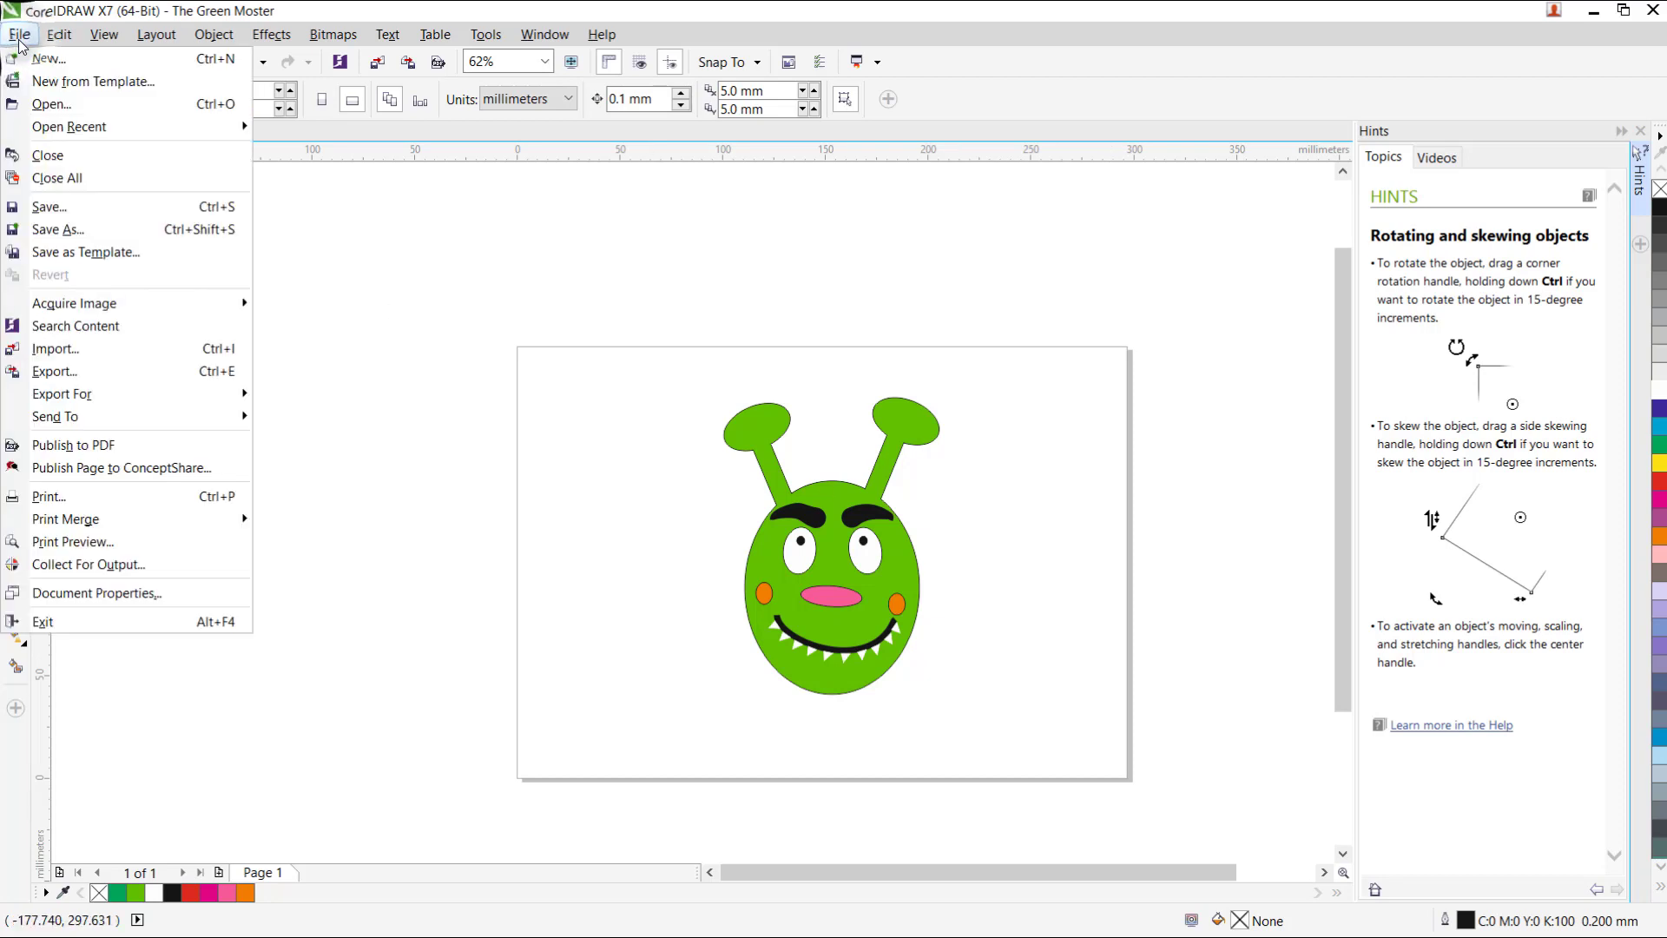
{"action": "left_click", "coordinate": [46, 231]}
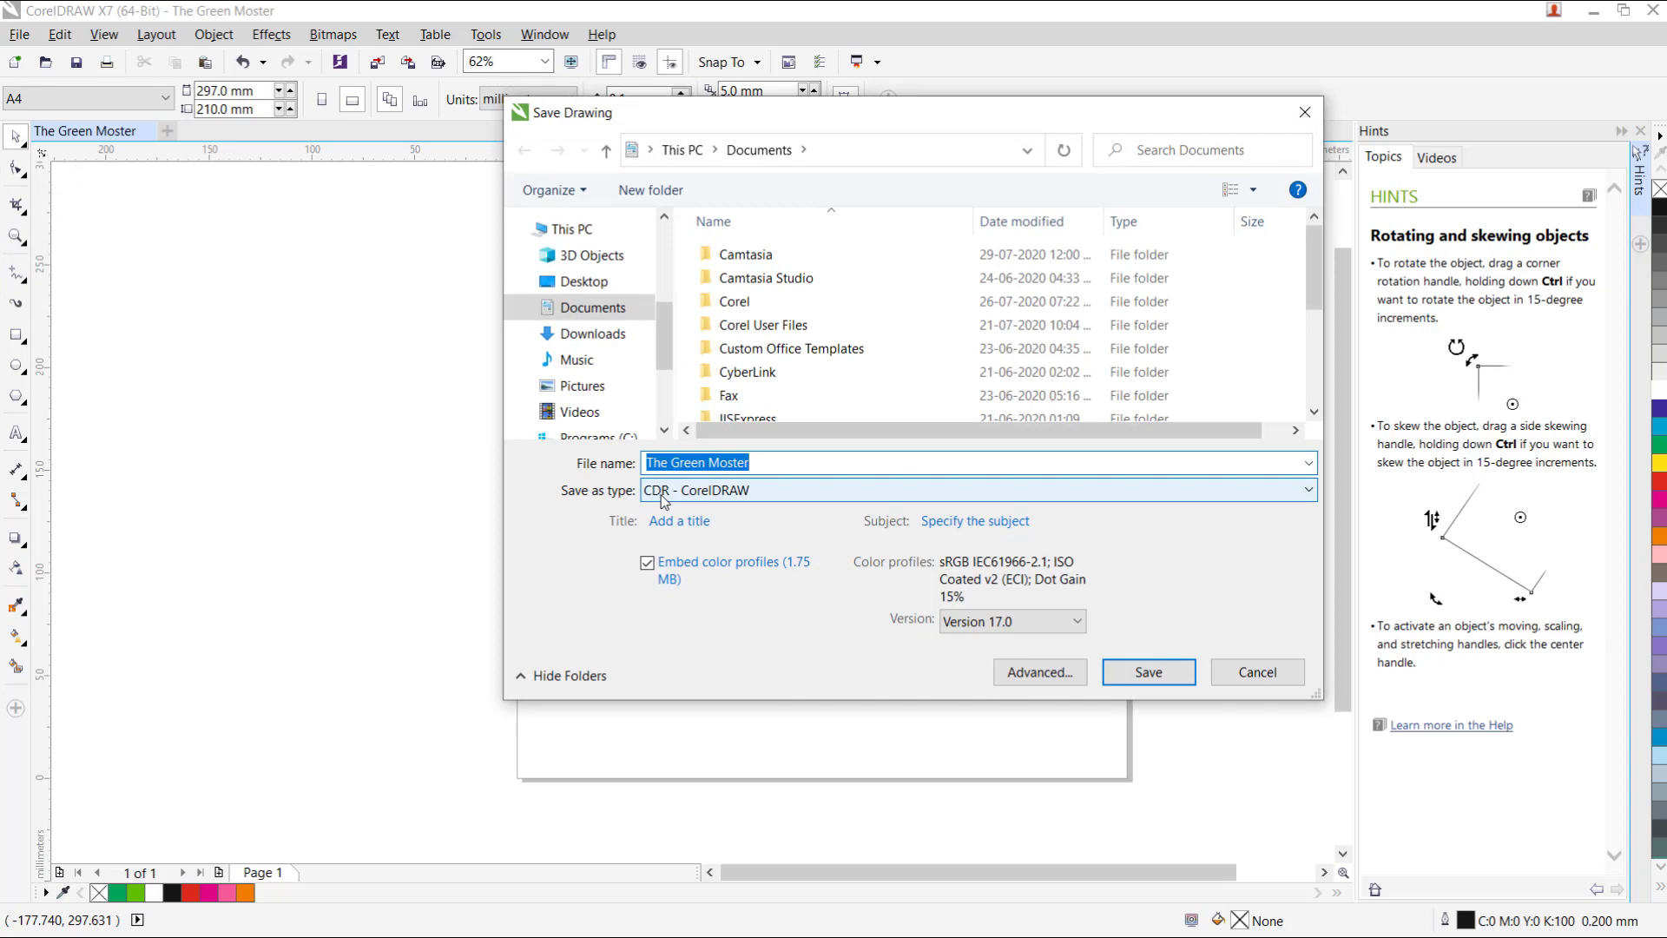
{"action": "left_click", "coordinate": [696, 499]}
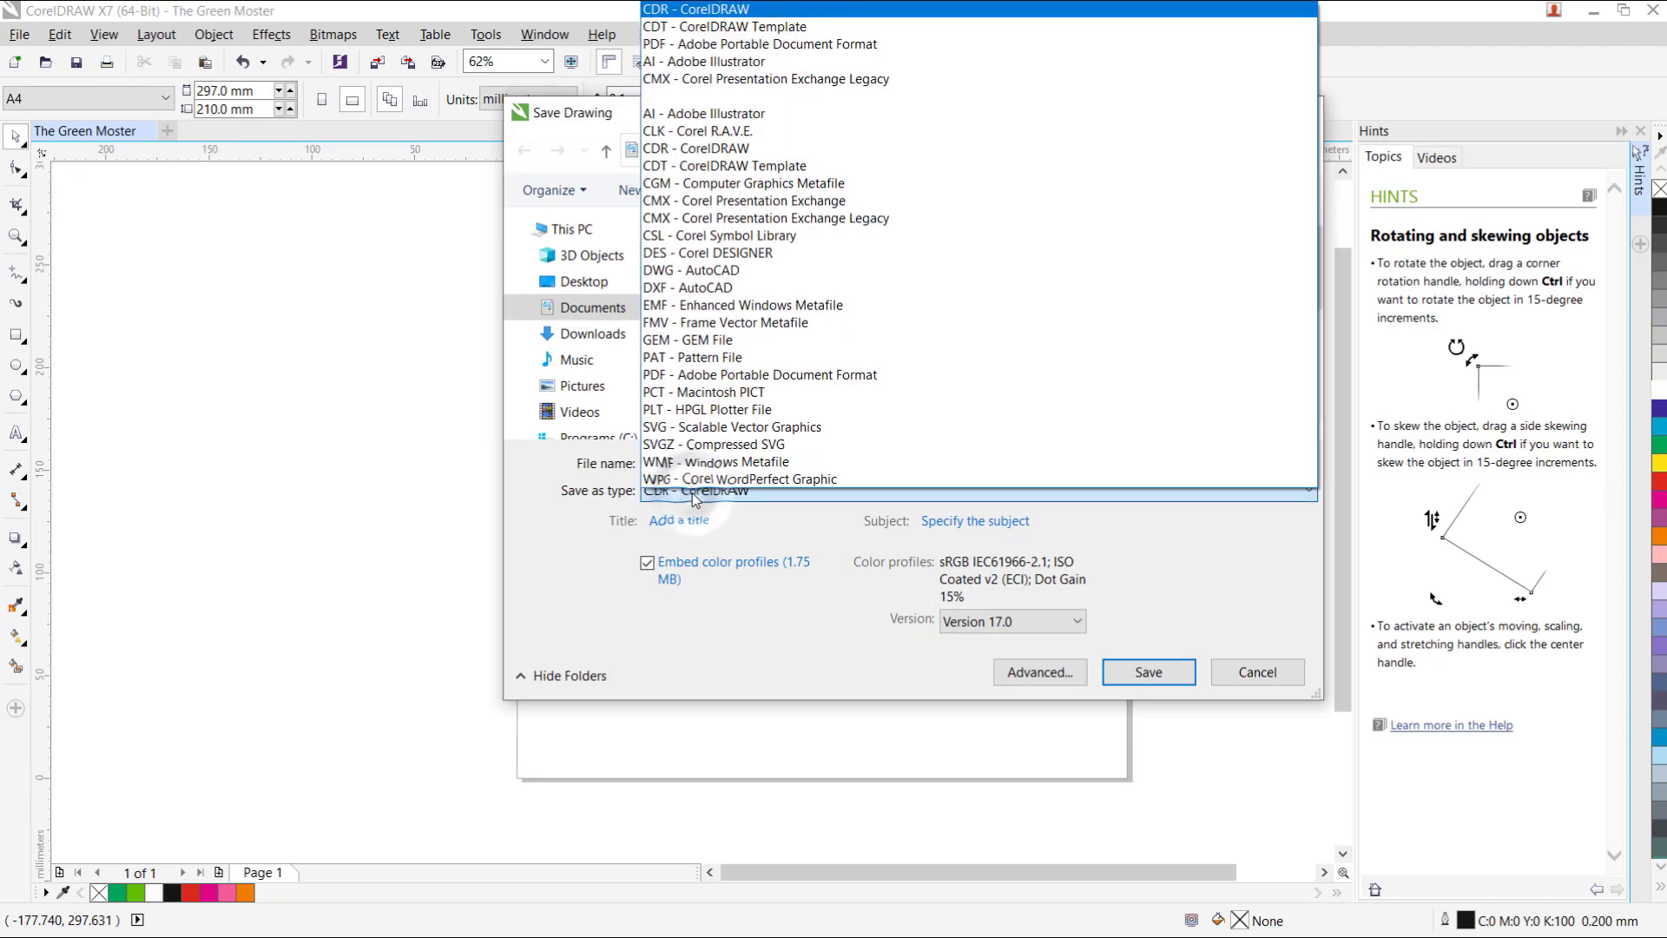
{"action": "left_click", "coordinate": [696, 643]}
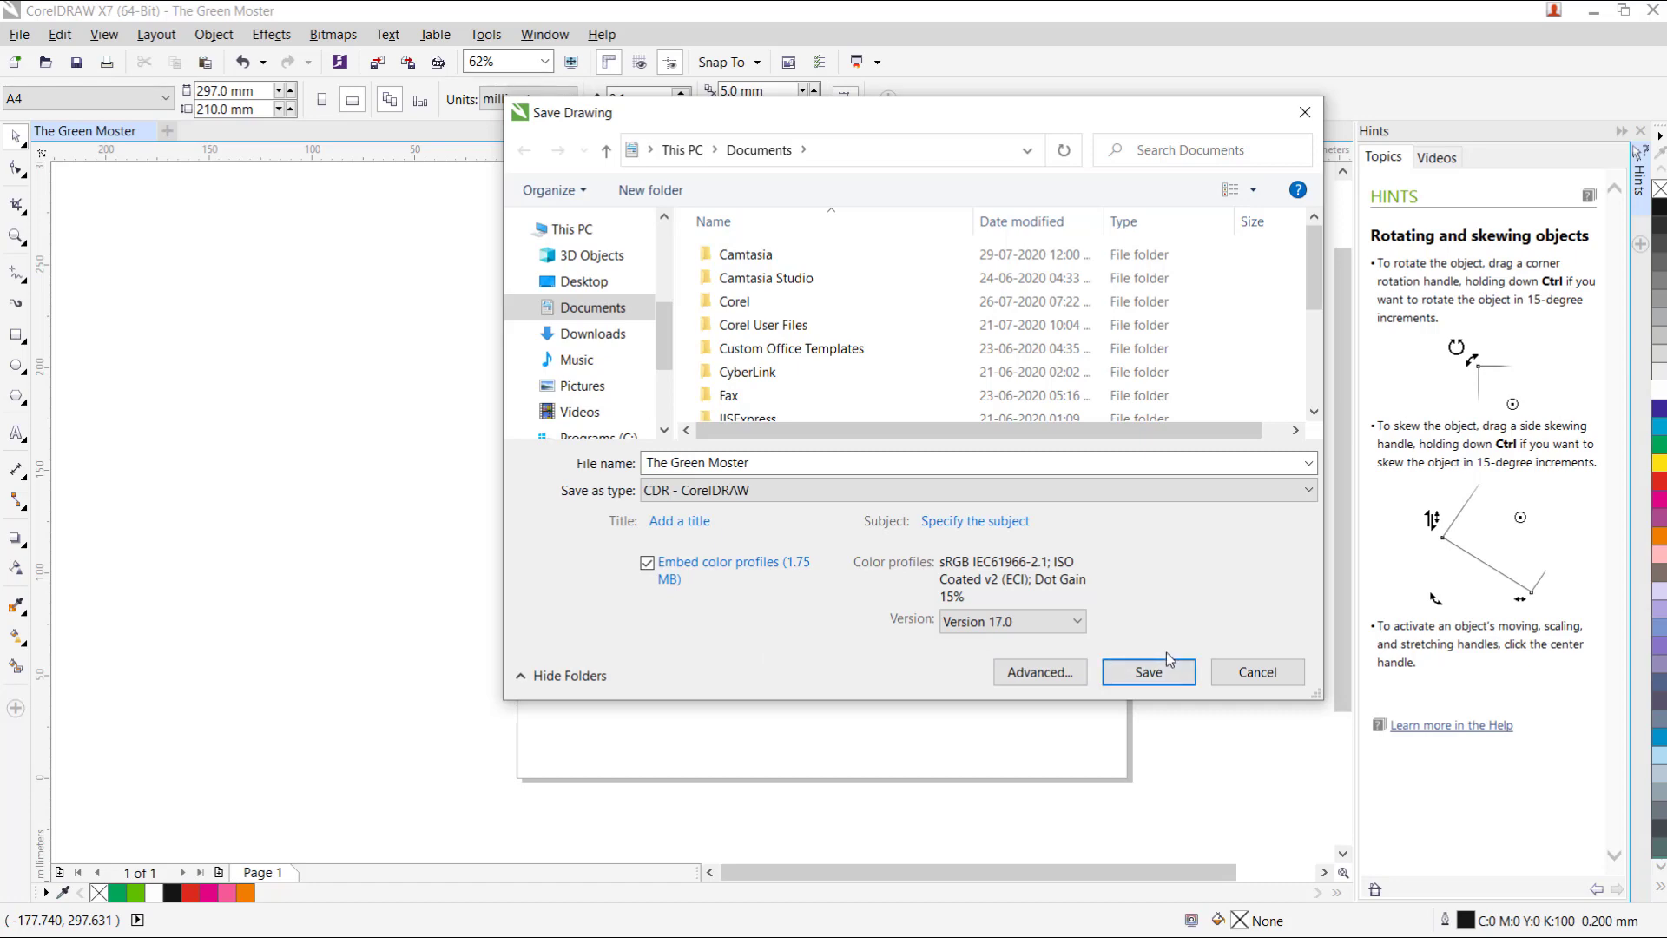
{"action": "left_click", "coordinate": [1258, 680]}
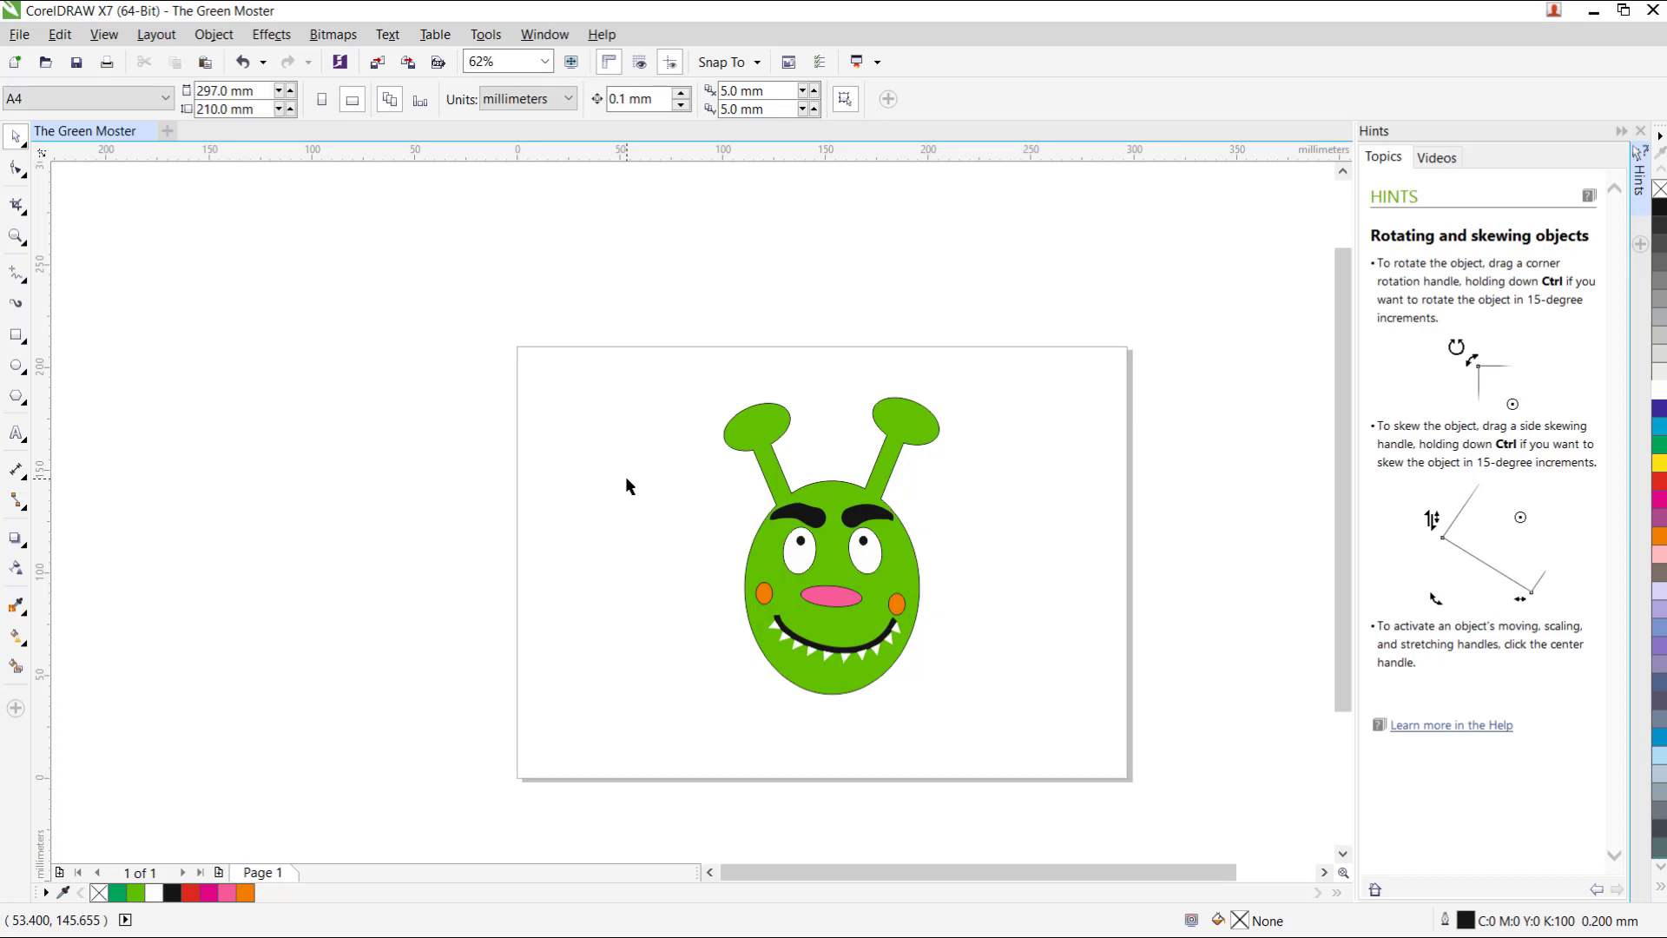
Save the drawing in the Documents folder as The Green Moster in the CDR - CorelDRAW format
{"action": "left_click", "coordinate": [18, 36]}
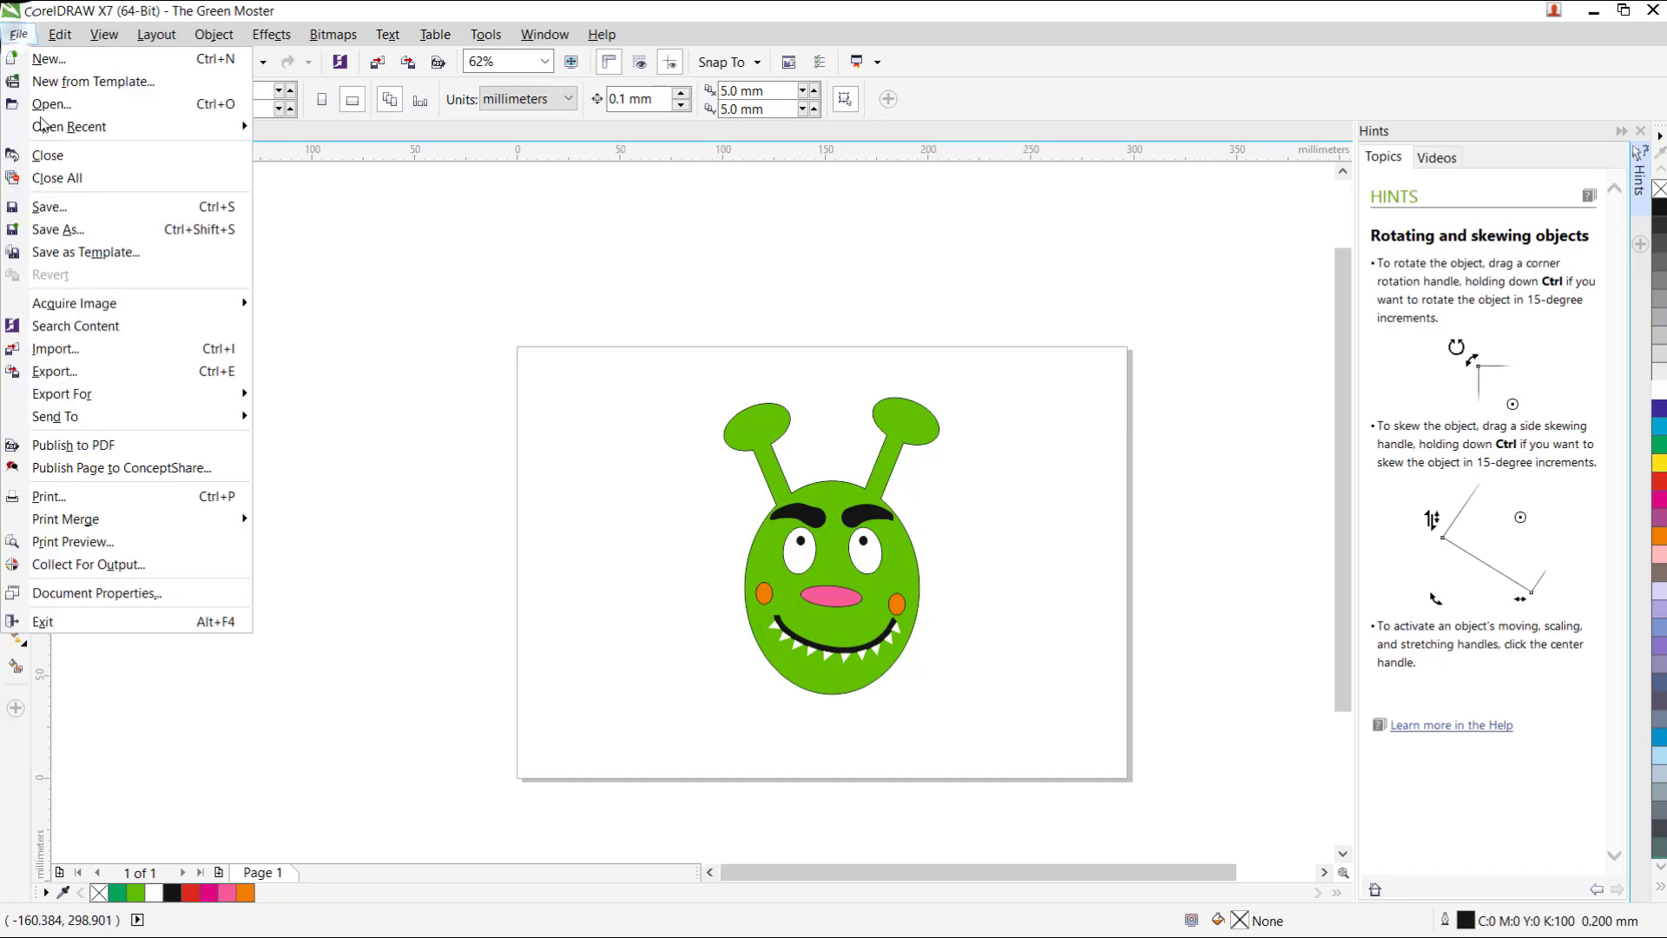
{"action": "left_click", "coordinate": [64, 227]}
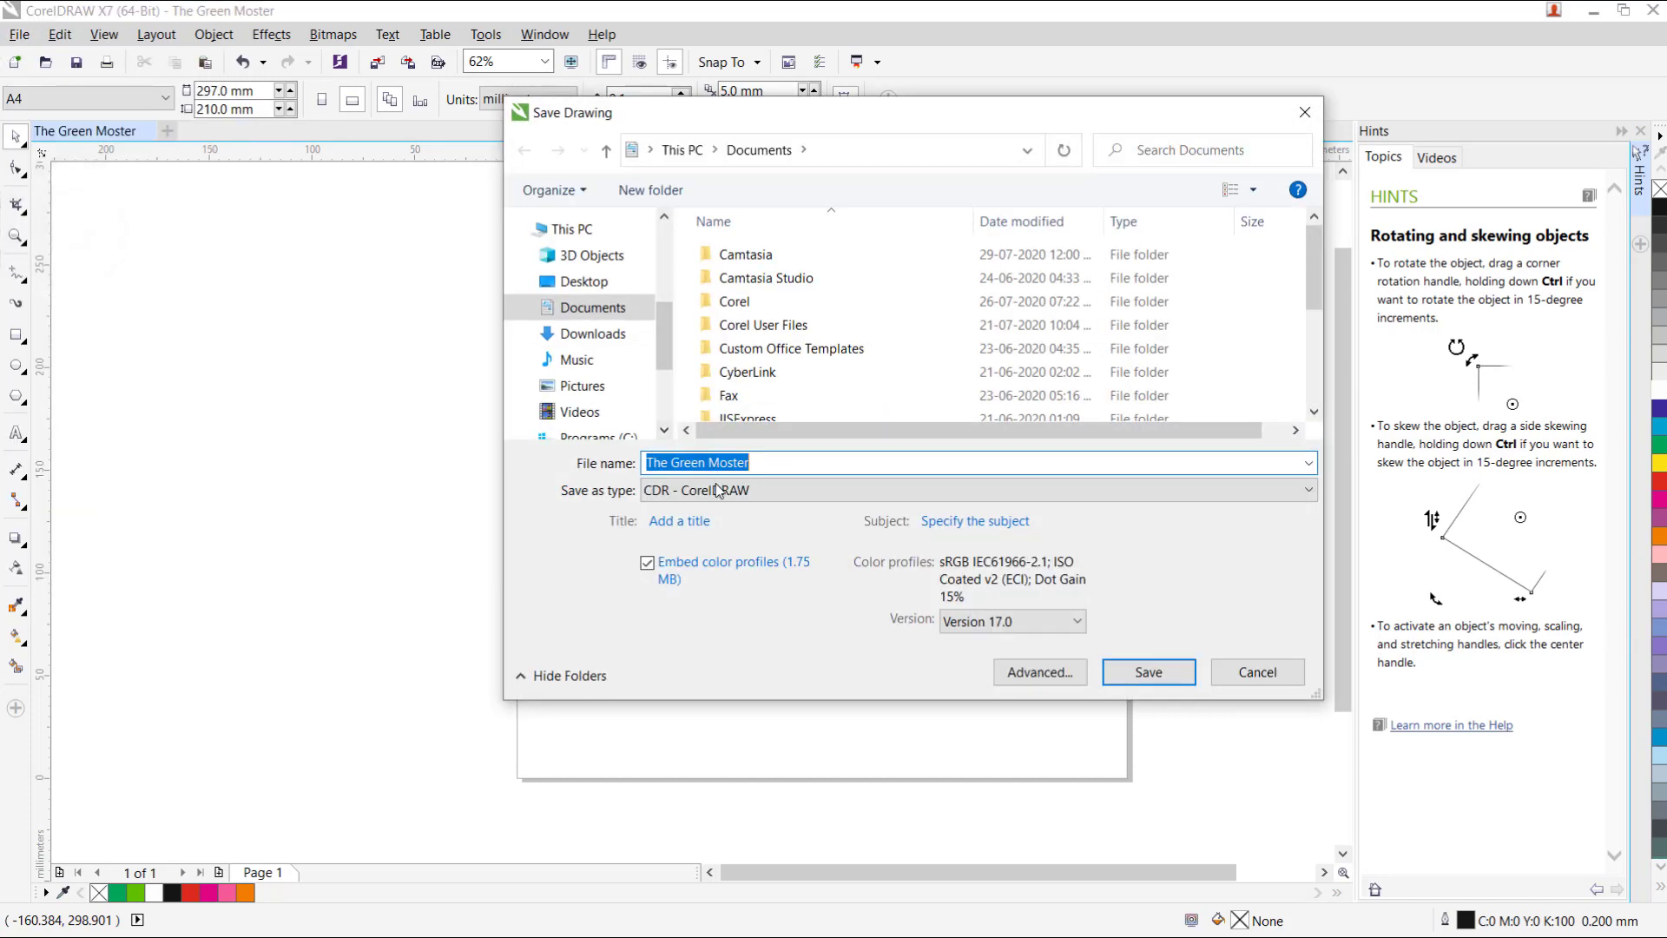
{"action": "left_click", "coordinate": [847, 492]}
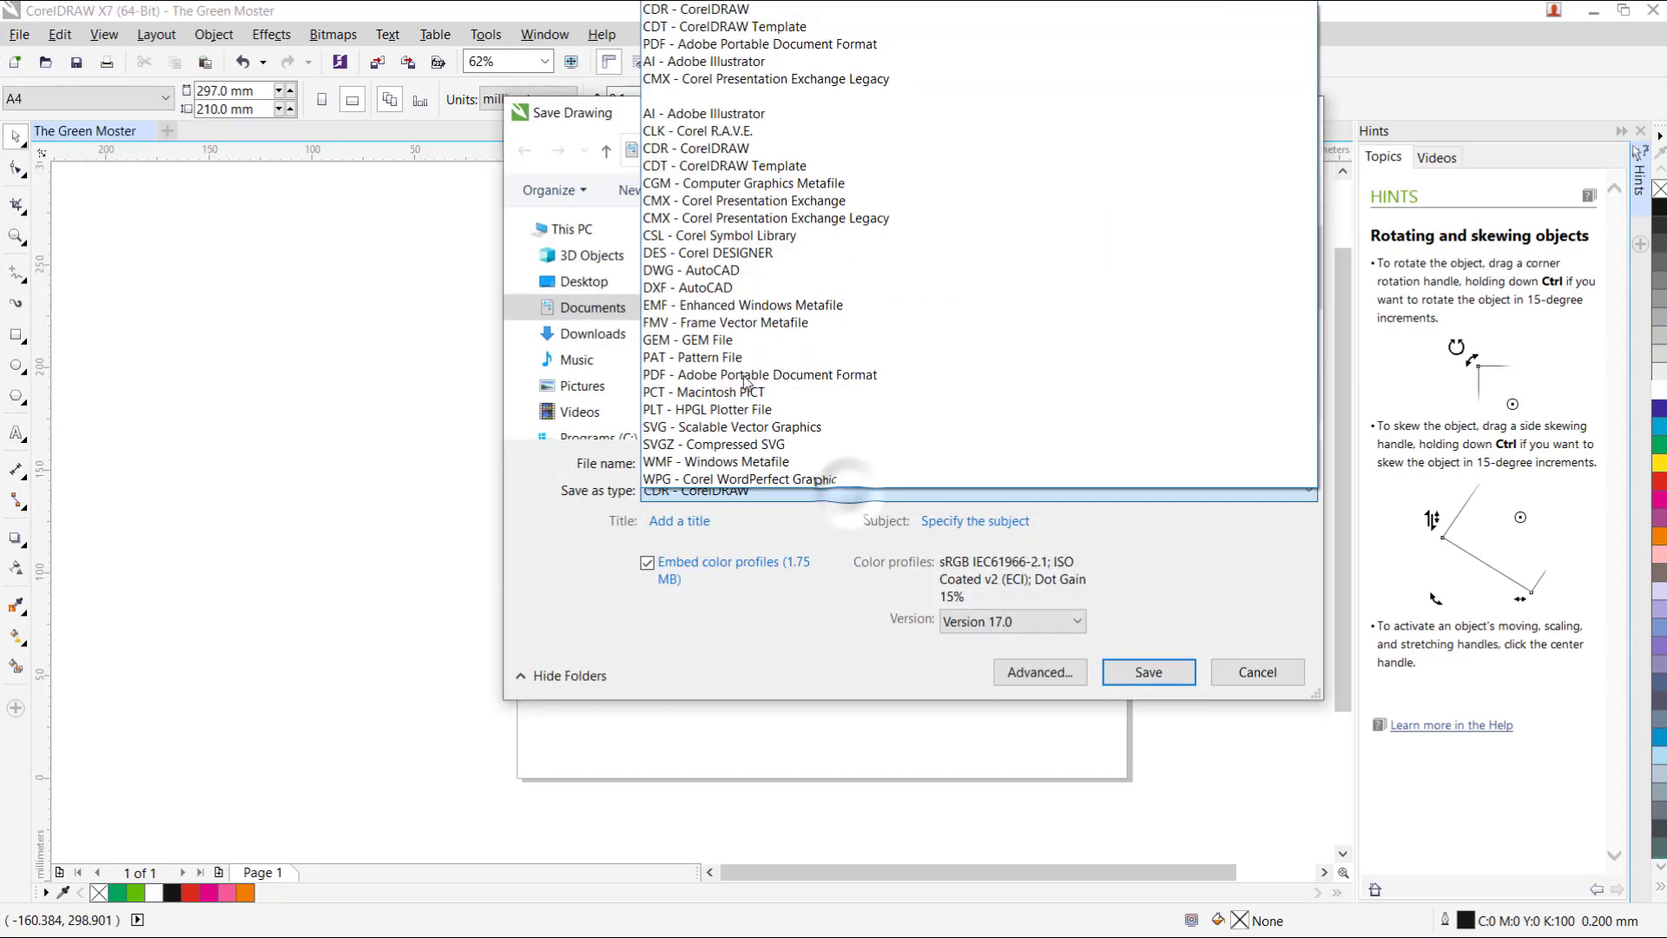
{"action": "left_click", "coordinate": [767, 604]}
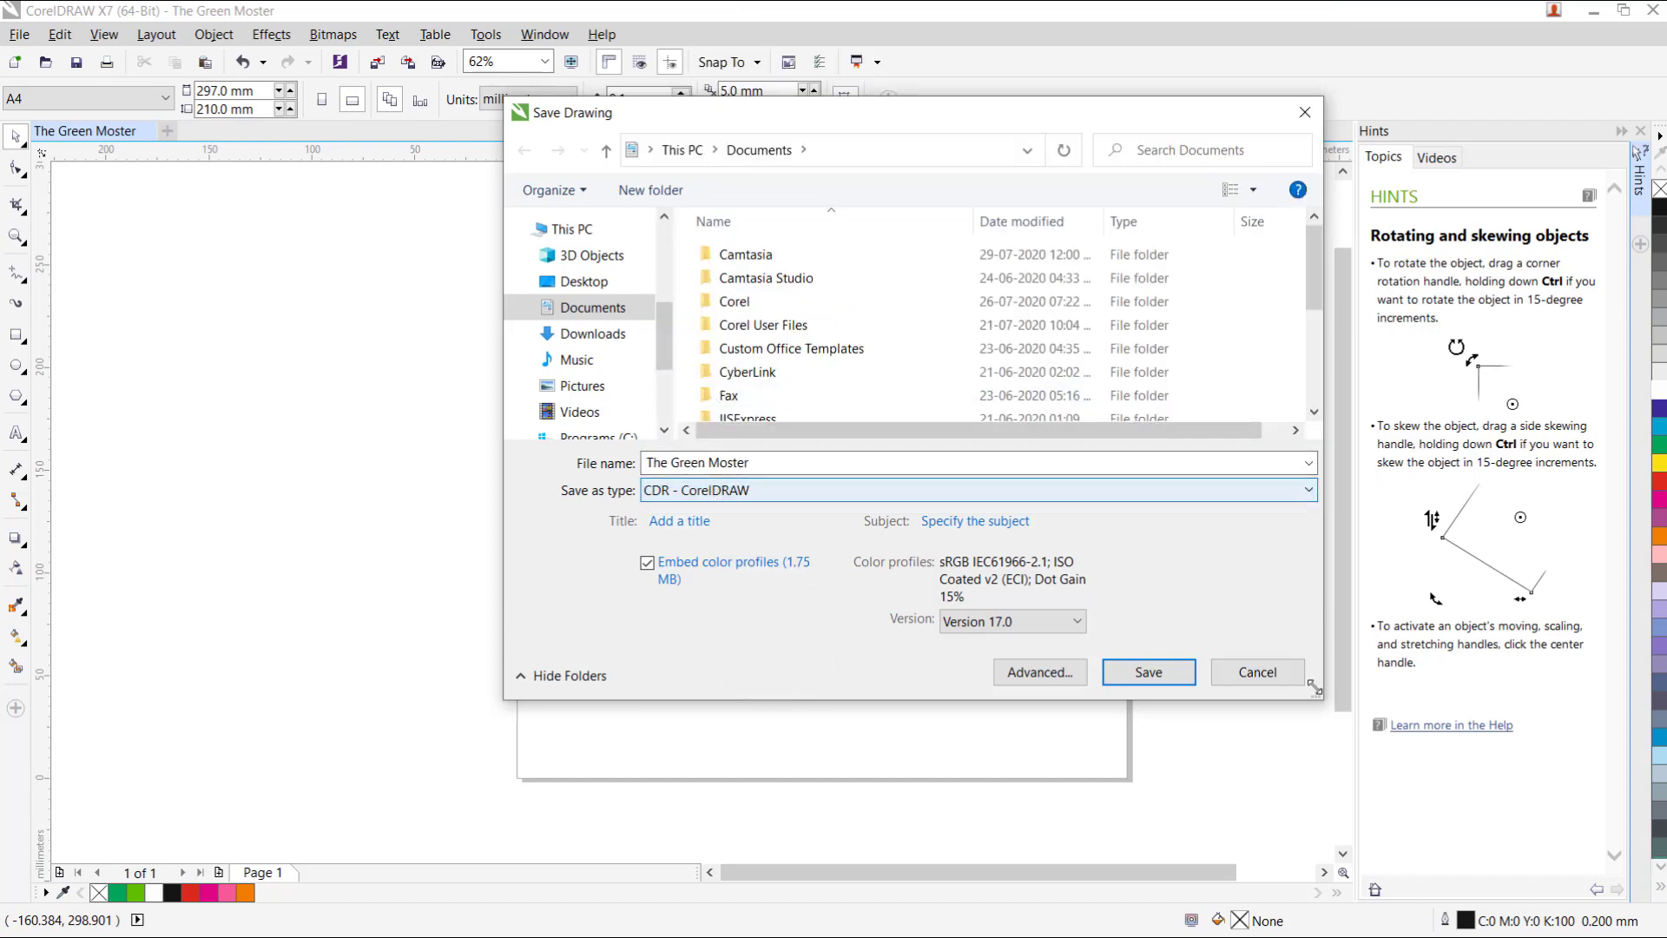
{"action": "left_click", "coordinate": [1148, 674]}
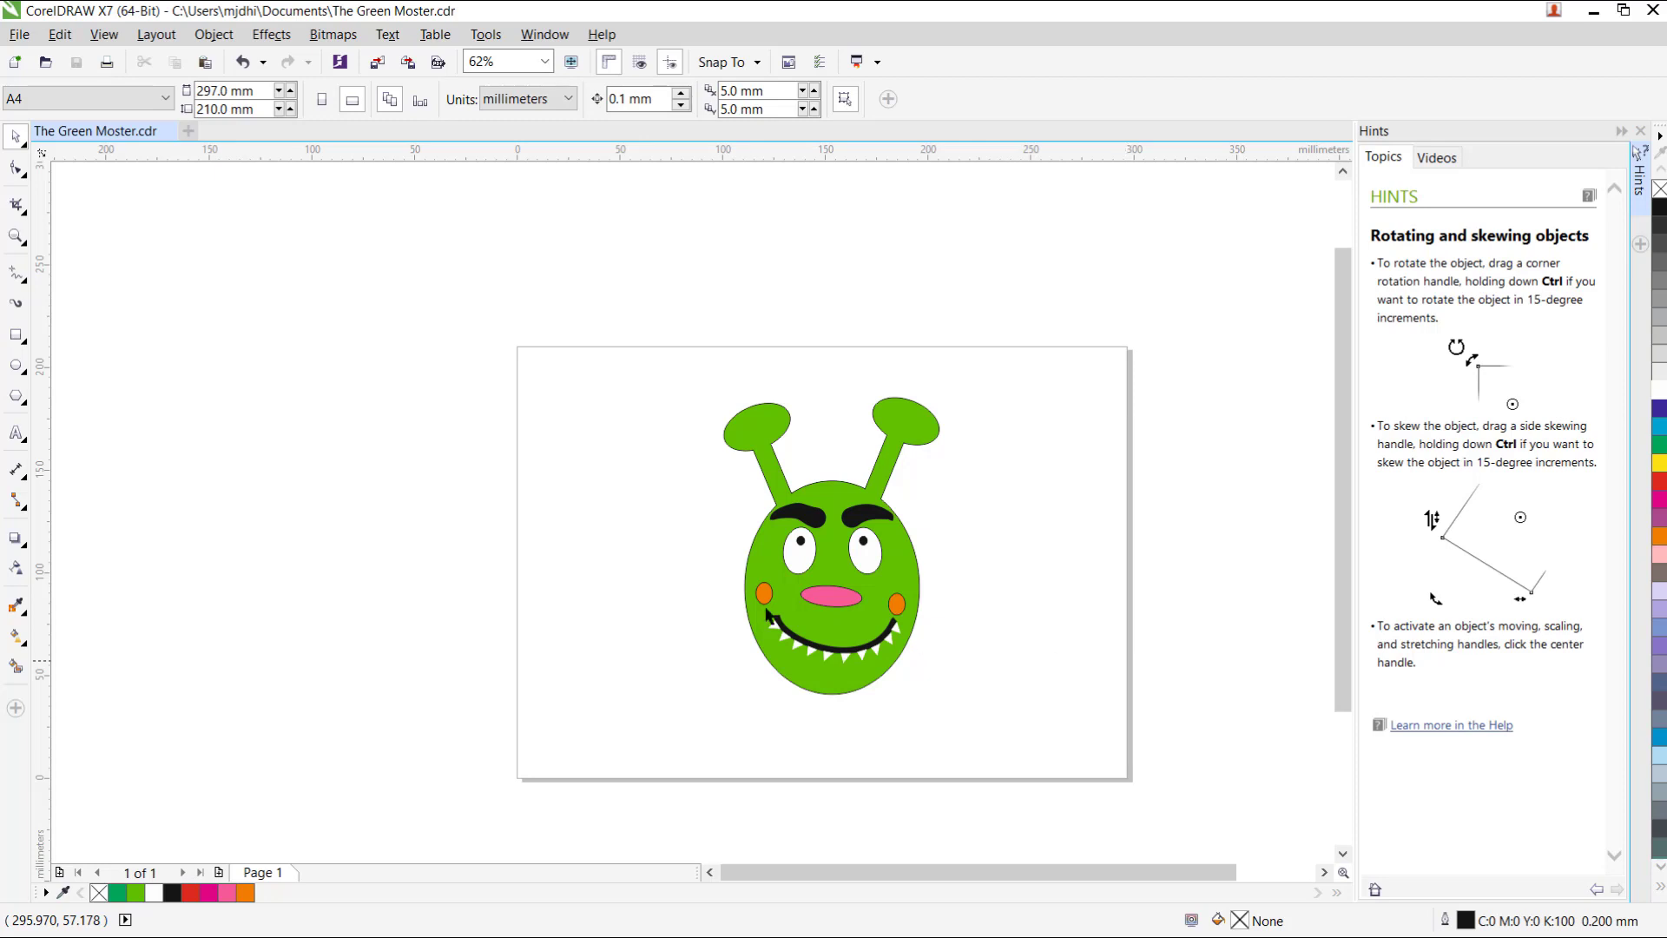
Export the current document to the Desktop as a PDF named The Green Moster, using the Document Distribution preset
{"action": "left_click", "coordinate": [19, 34]}
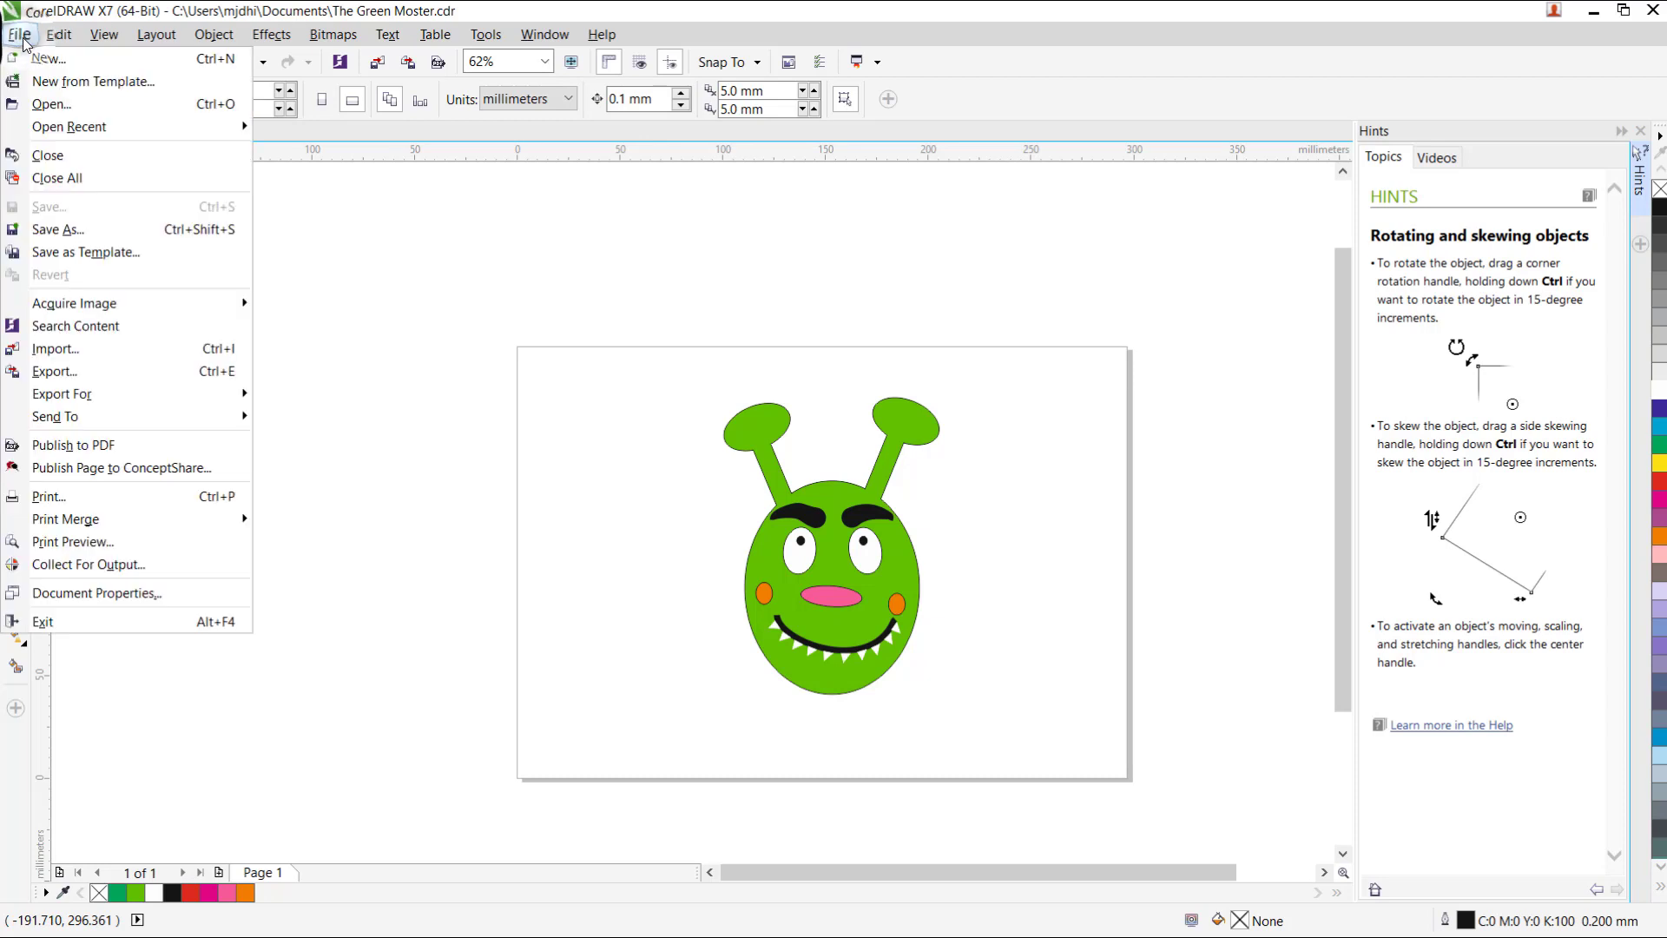
{"action": "left_click", "coordinate": [52, 371]}
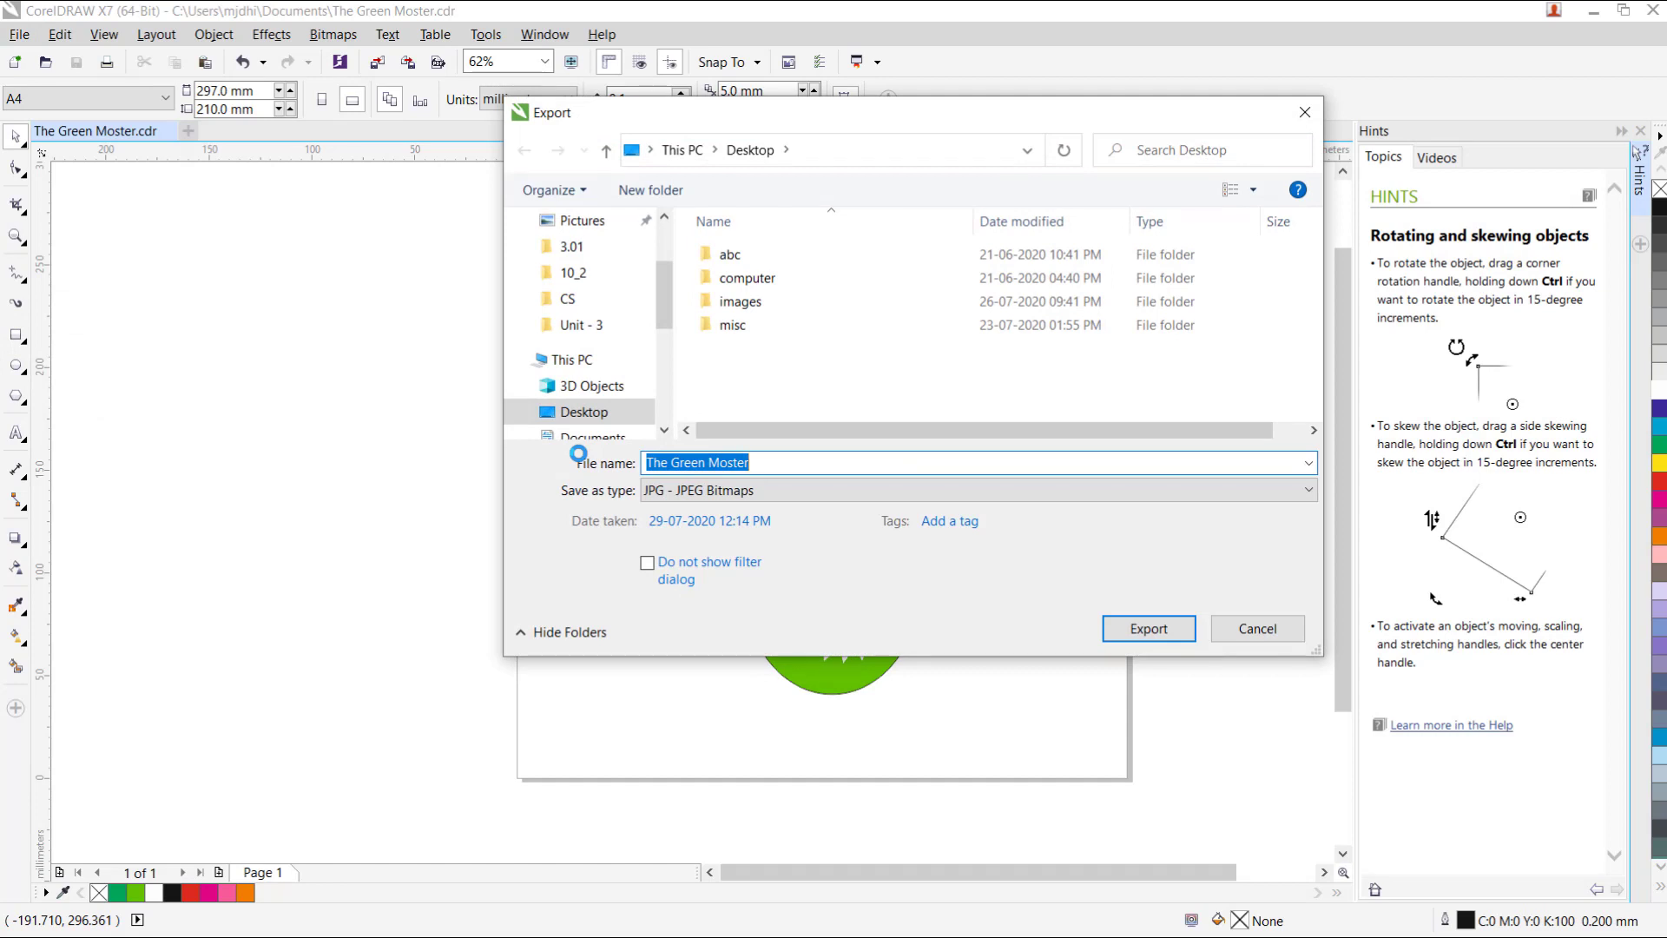
{"action": "left_click", "coordinate": [683, 491]}
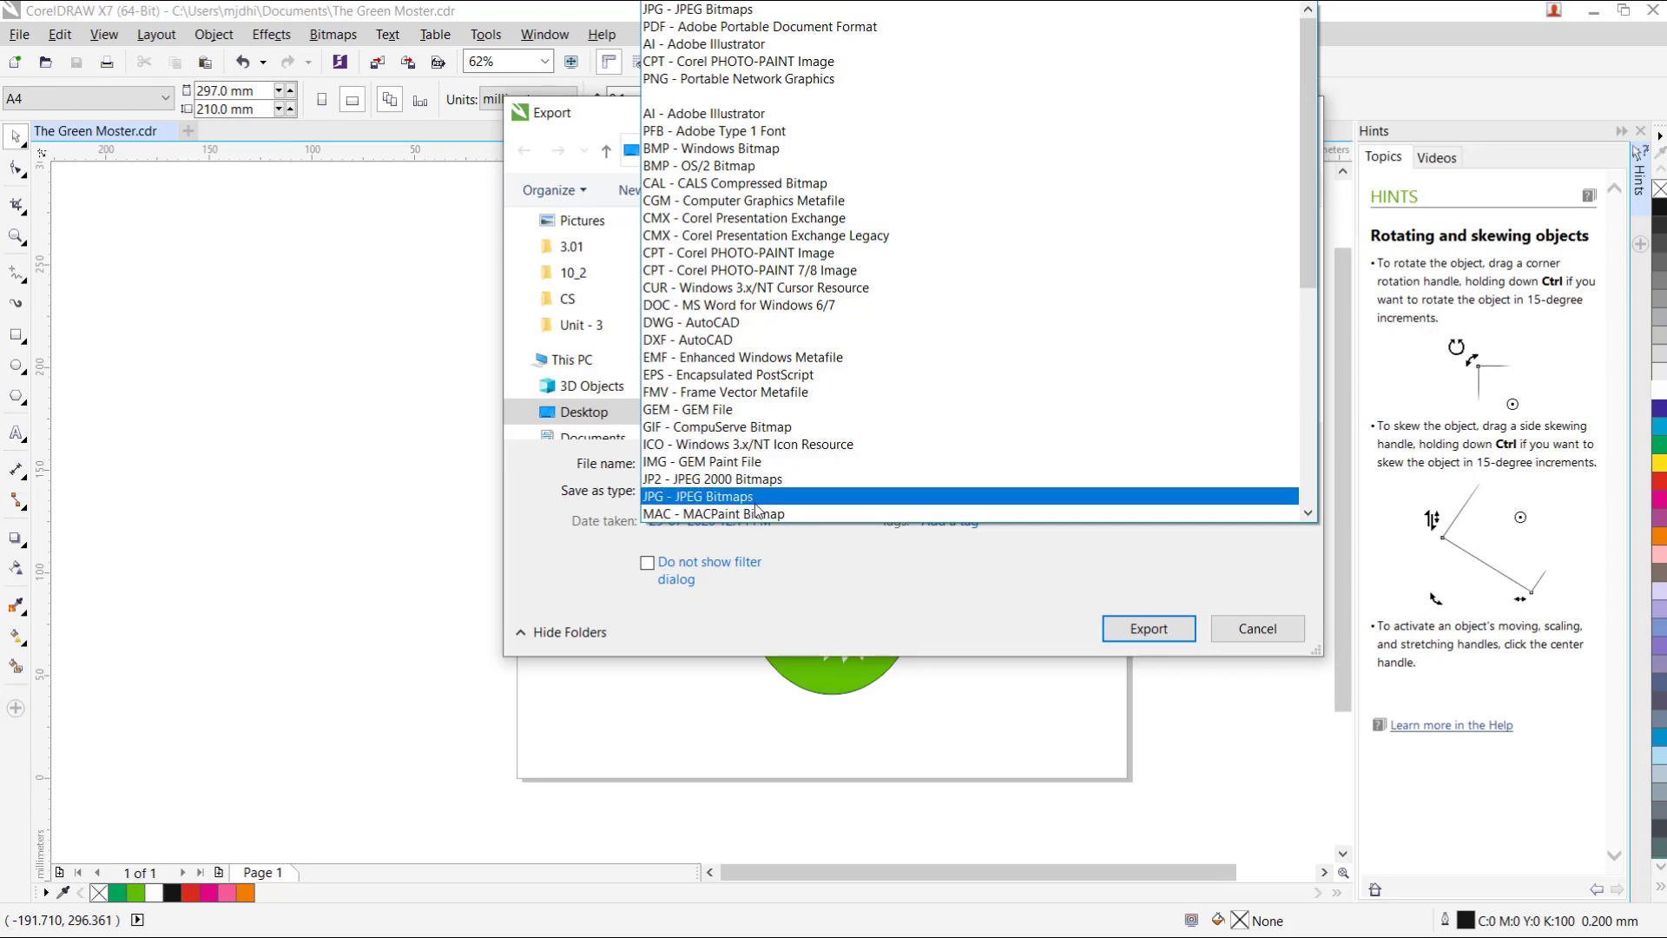
{"action": "left_click", "coordinate": [742, 27]}
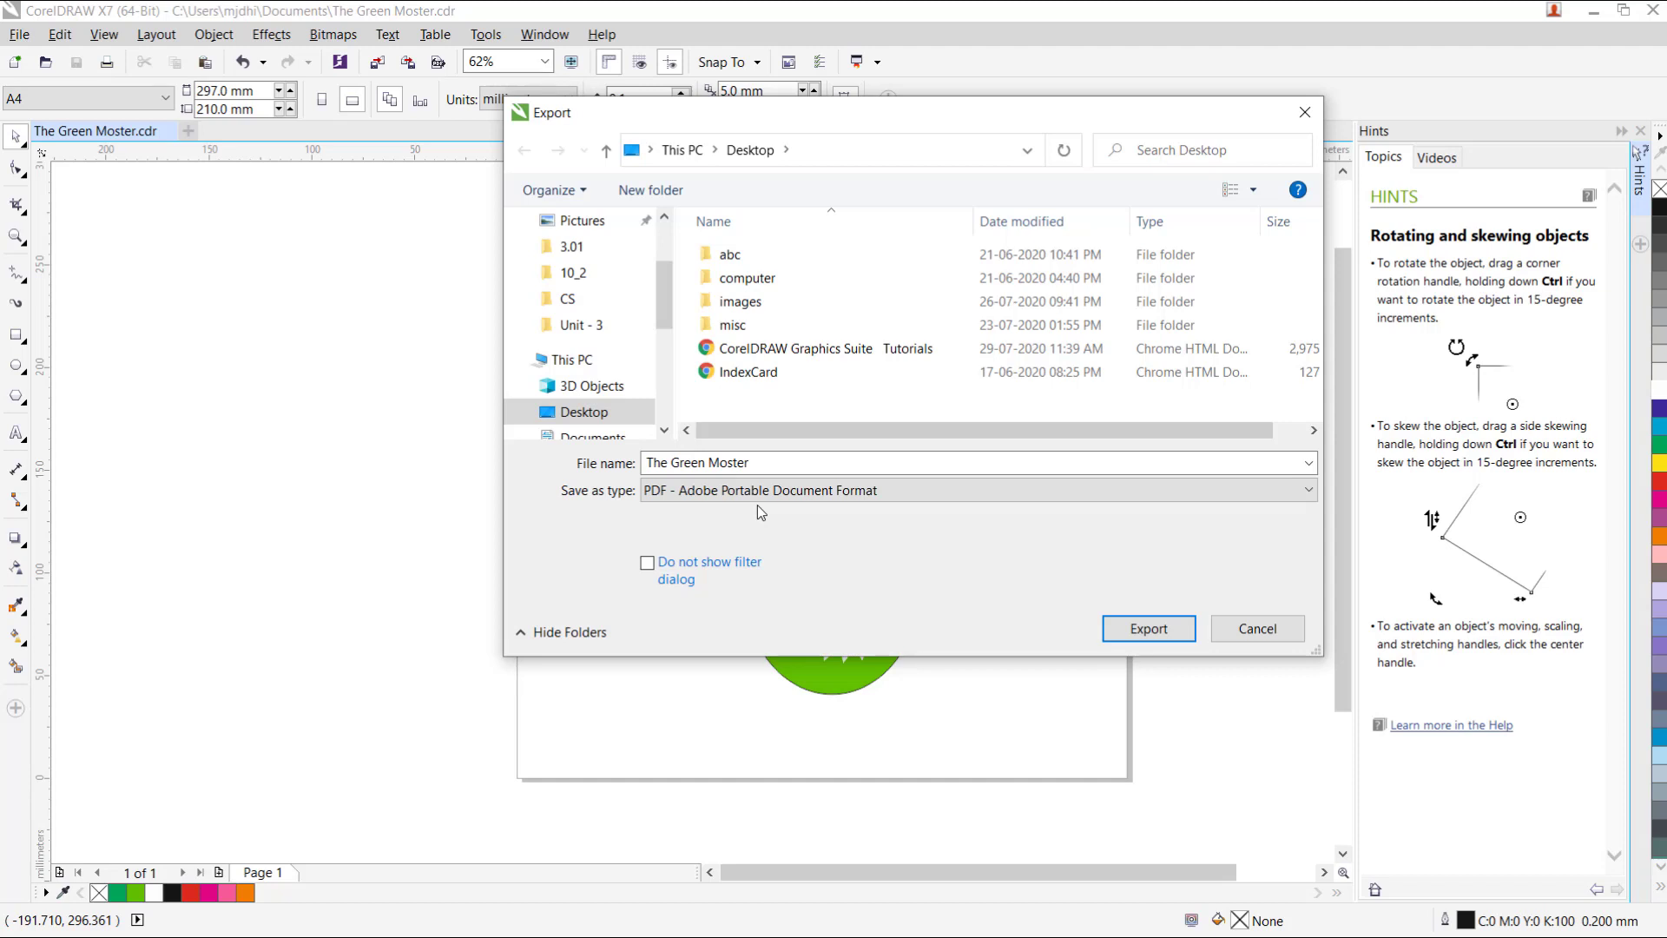
{"action": "left_click", "coordinate": [1133, 631]}
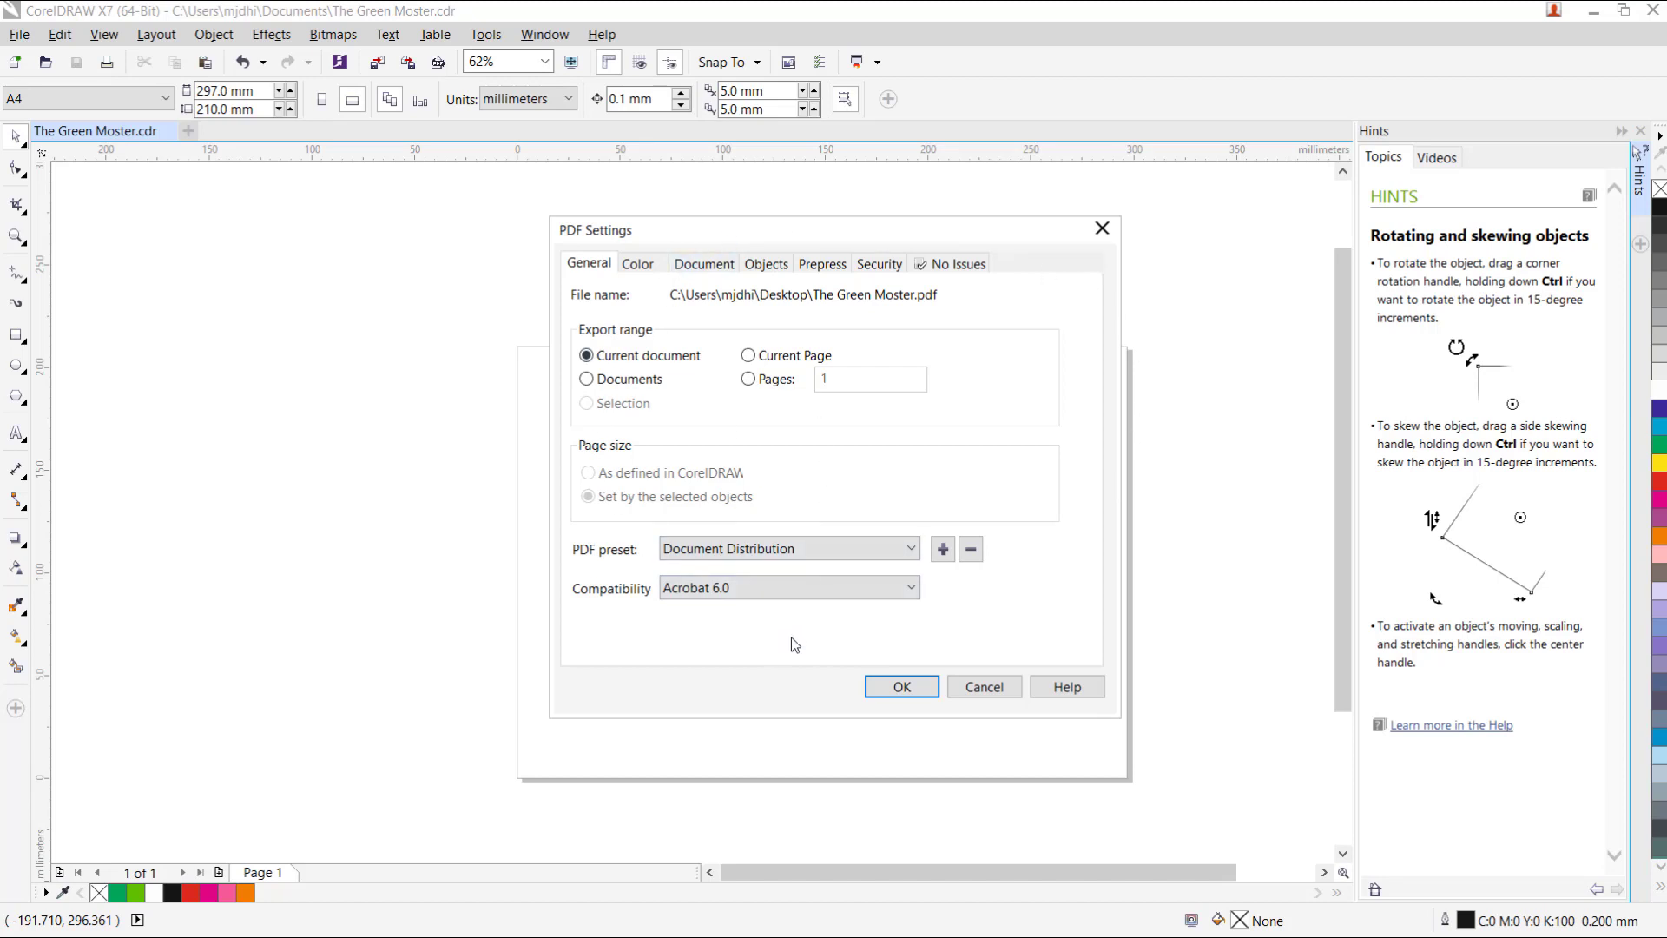
{"action": "left_click", "coordinate": [903, 685]}
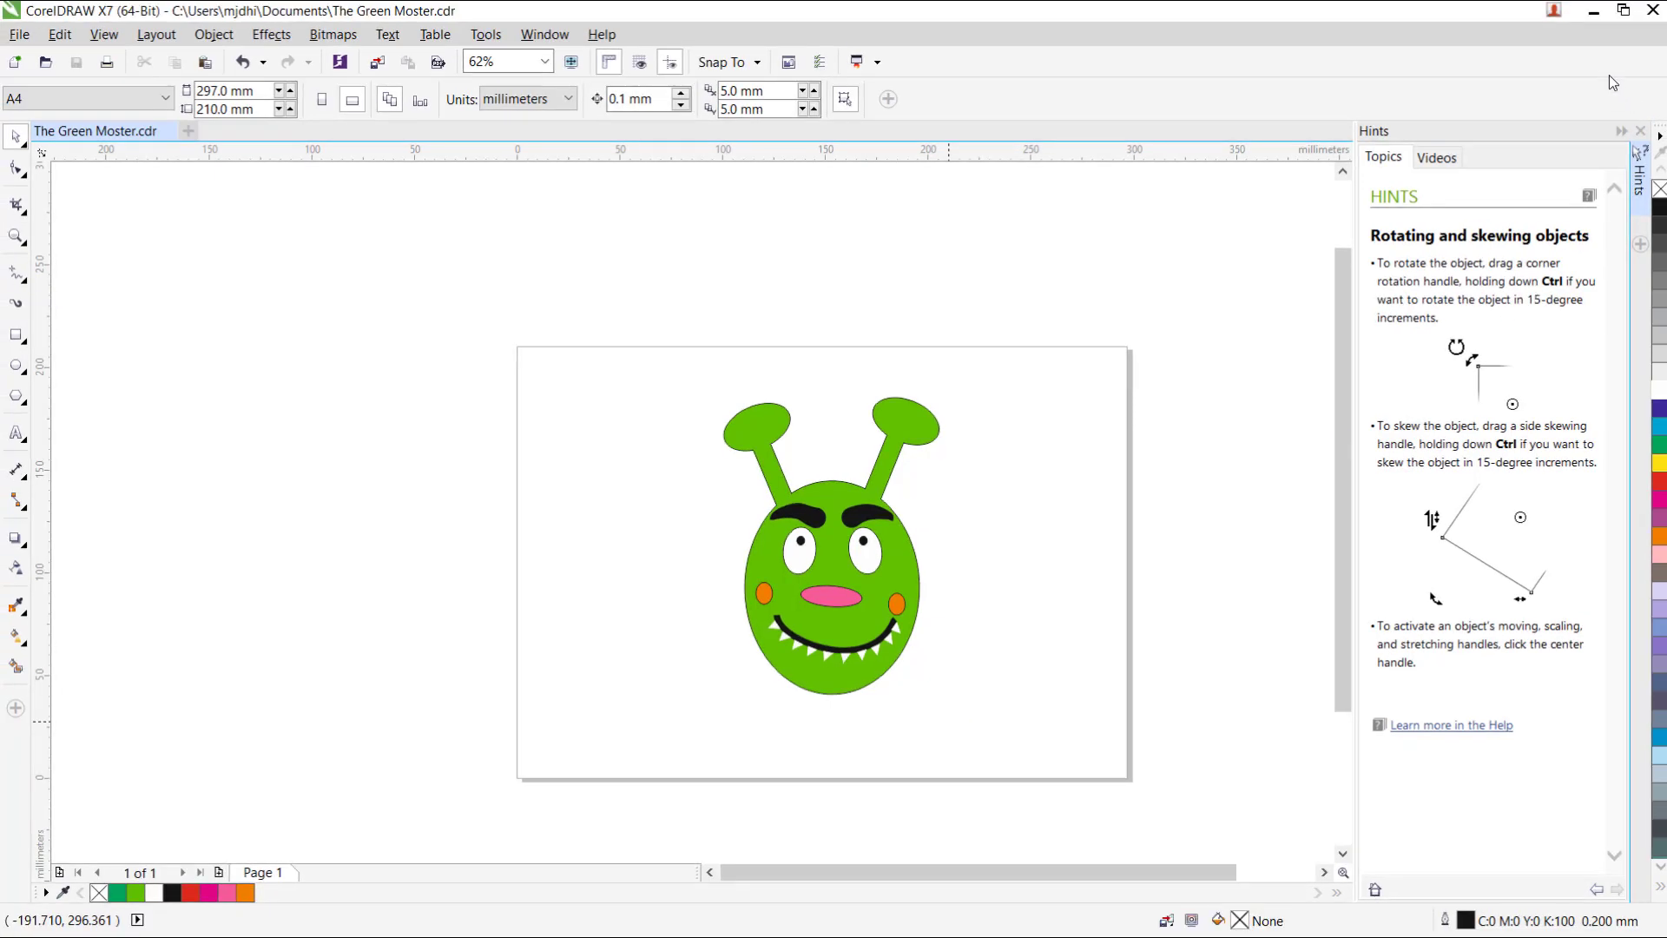
Open the exported The Green Moster PDF from the desktop and check the page at fit-to-page and fit-to-width sizes
{"action": "left_click", "coordinate": [1593, 11]}
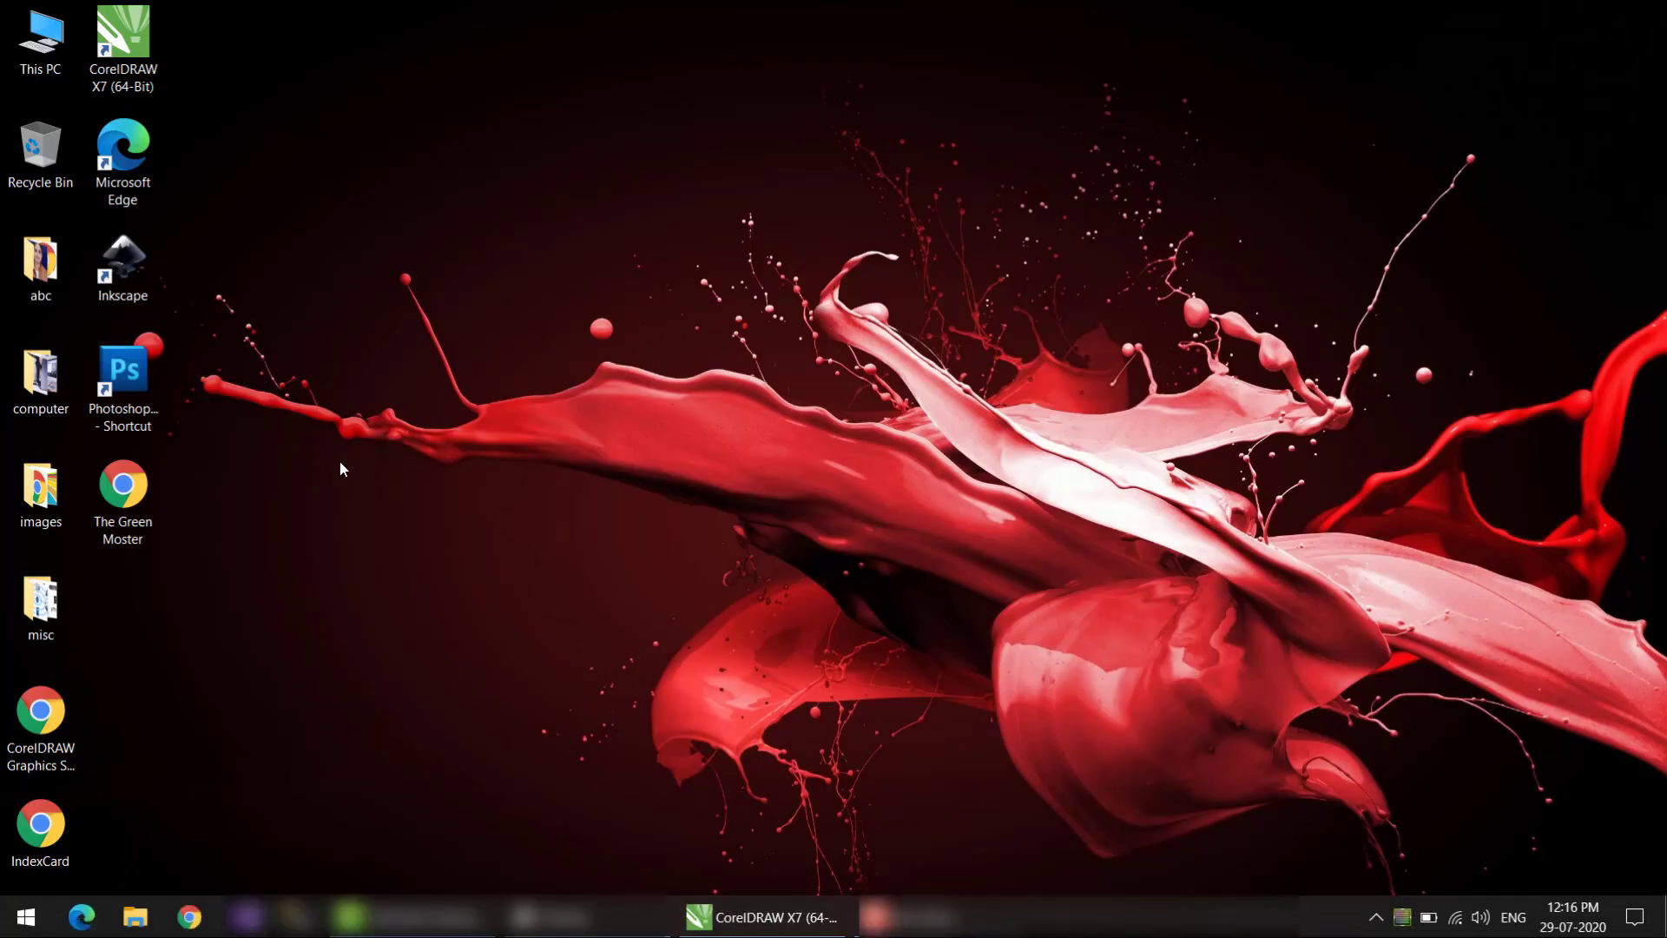
{"action": "double_click", "coordinate": [127, 500]}
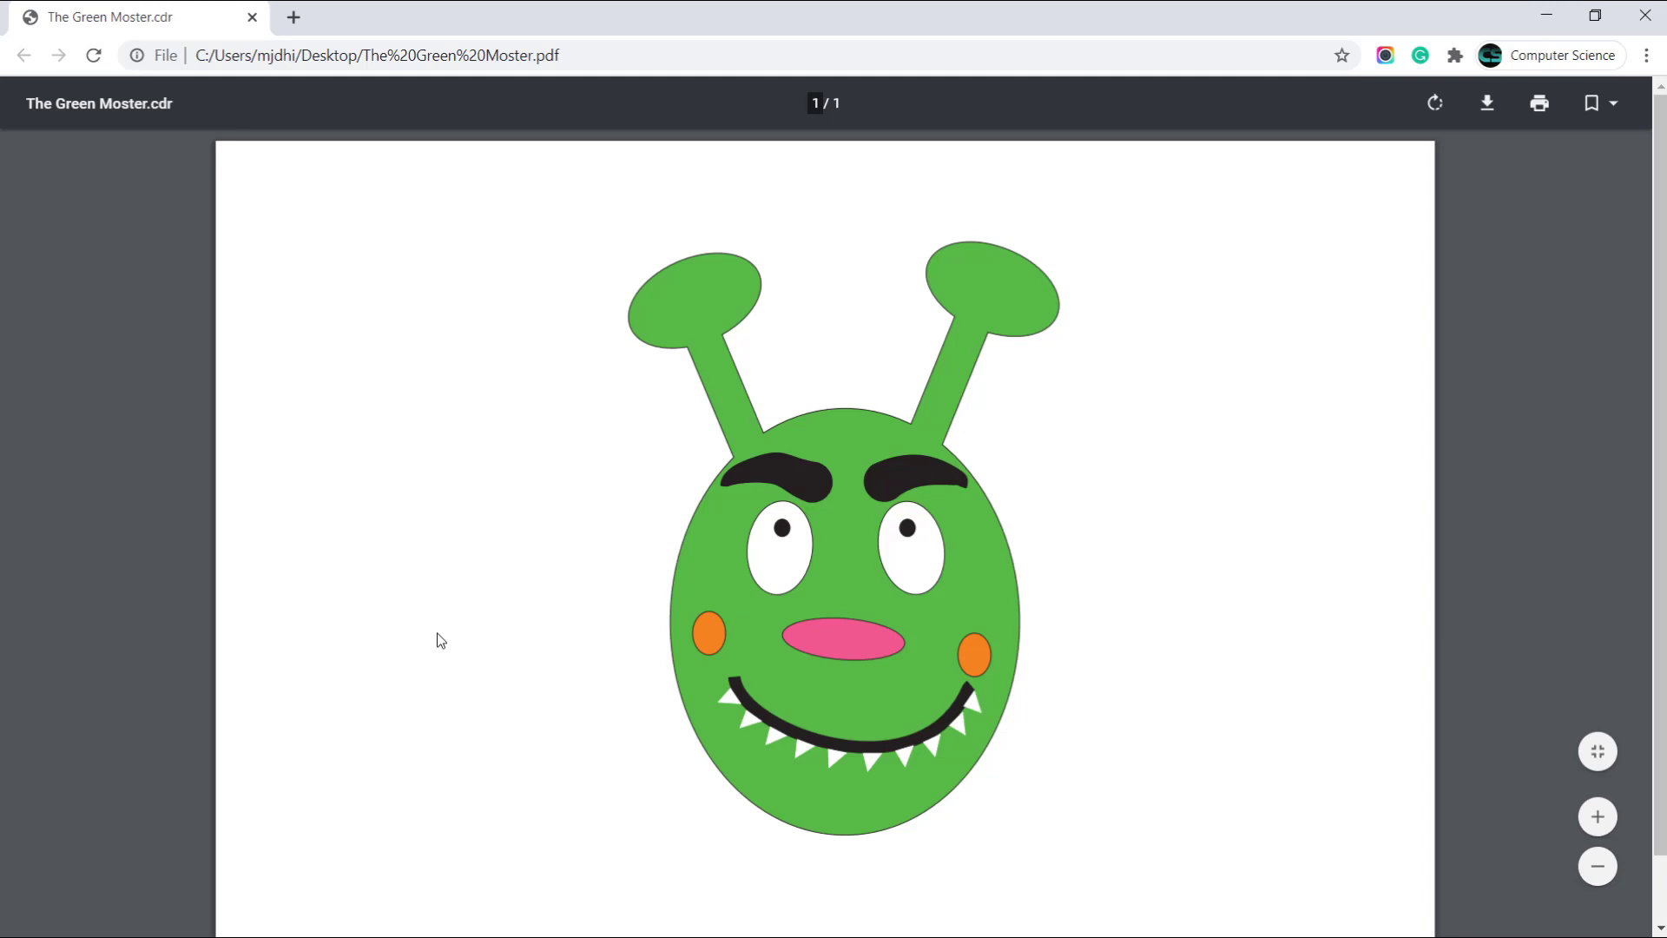
{"action": "scroll", "coordinate": [440, 639], "scroll_direction": "down", "scroll_amount": 1}
{"action": "scroll", "coordinate": [440, 639], "scroll_direction": "up", "scroll_amount": 1}
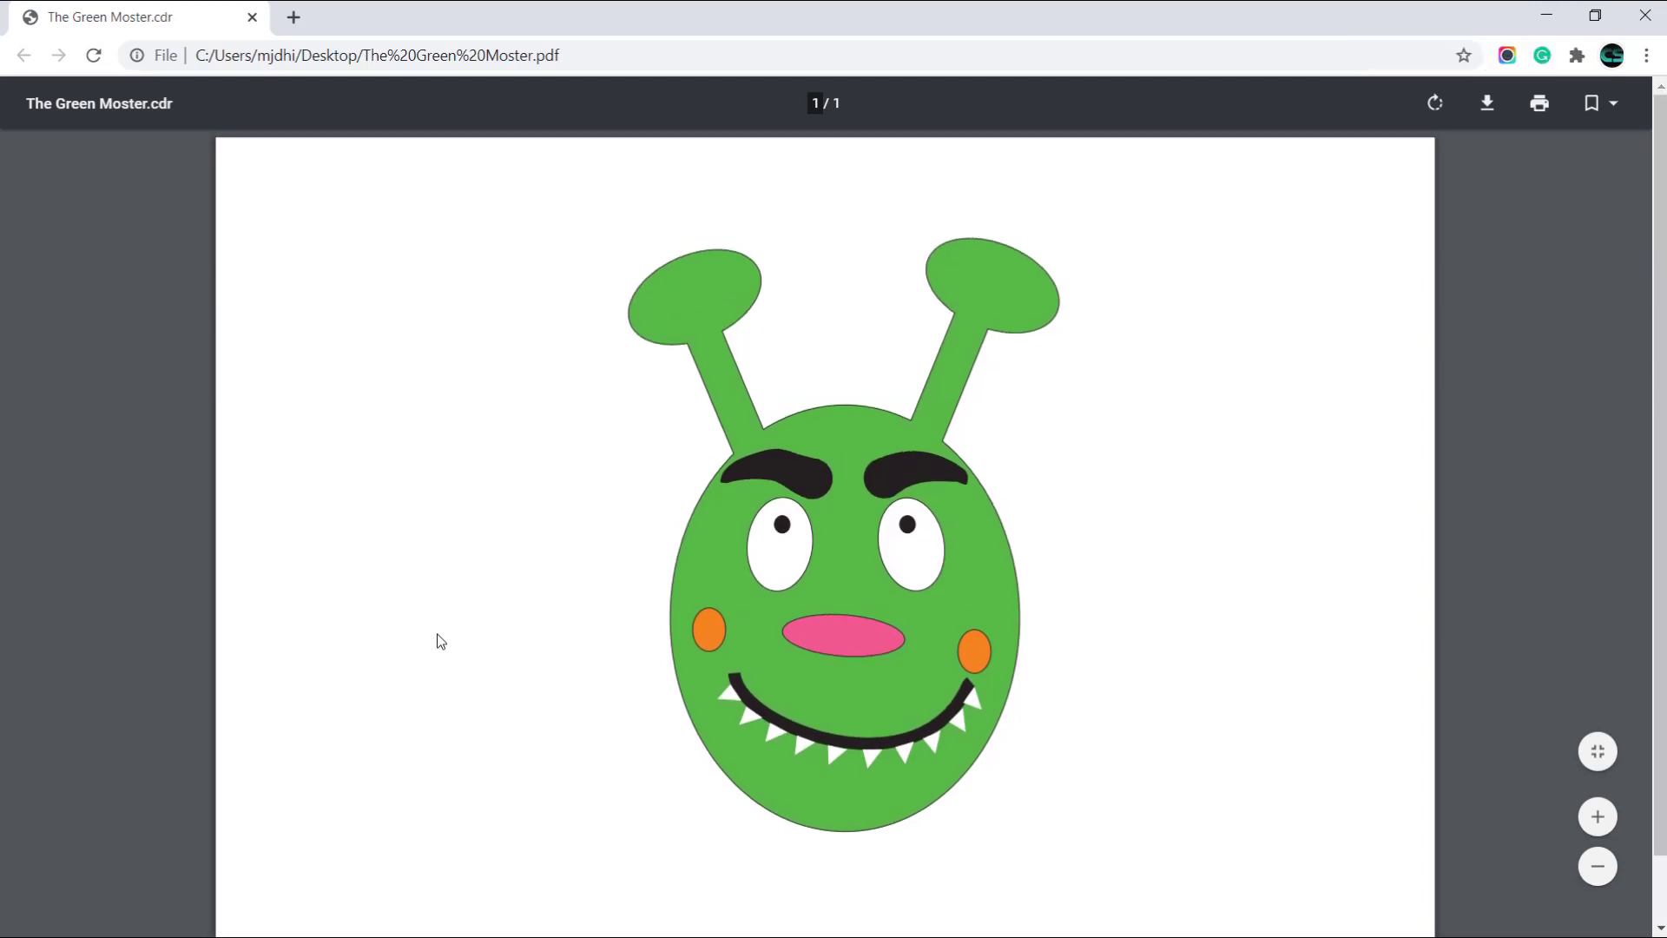
{"action": "scroll", "coordinate": [440, 641], "scroll_direction": "down", "scroll_amount": 1}
{"action": "scroll", "coordinate": [441, 642], "scroll_direction": "up", "scroll_amount": 1}
{"action": "scroll", "coordinate": [440, 642], "scroll_direction": "down", "scroll_amount": 1}
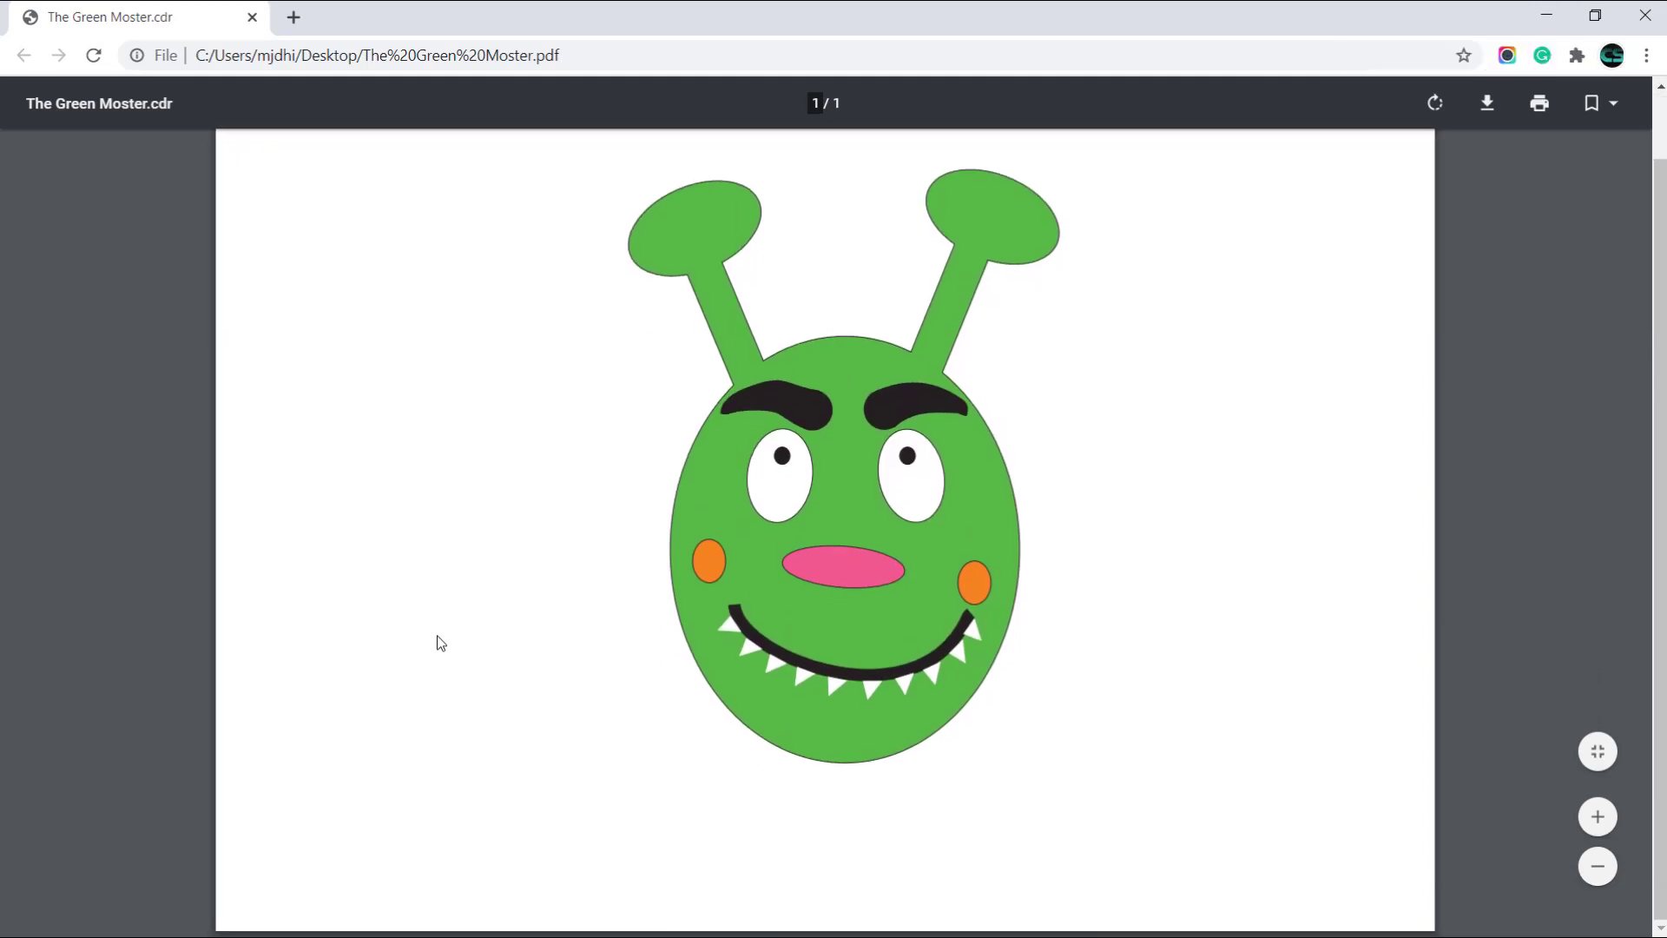
{"action": "scroll", "coordinate": [441, 643], "scroll_direction": "up", "scroll_amount": 1}
{"action": "scroll", "coordinate": [440, 642], "scroll_direction": "down", "scroll_amount": 1}
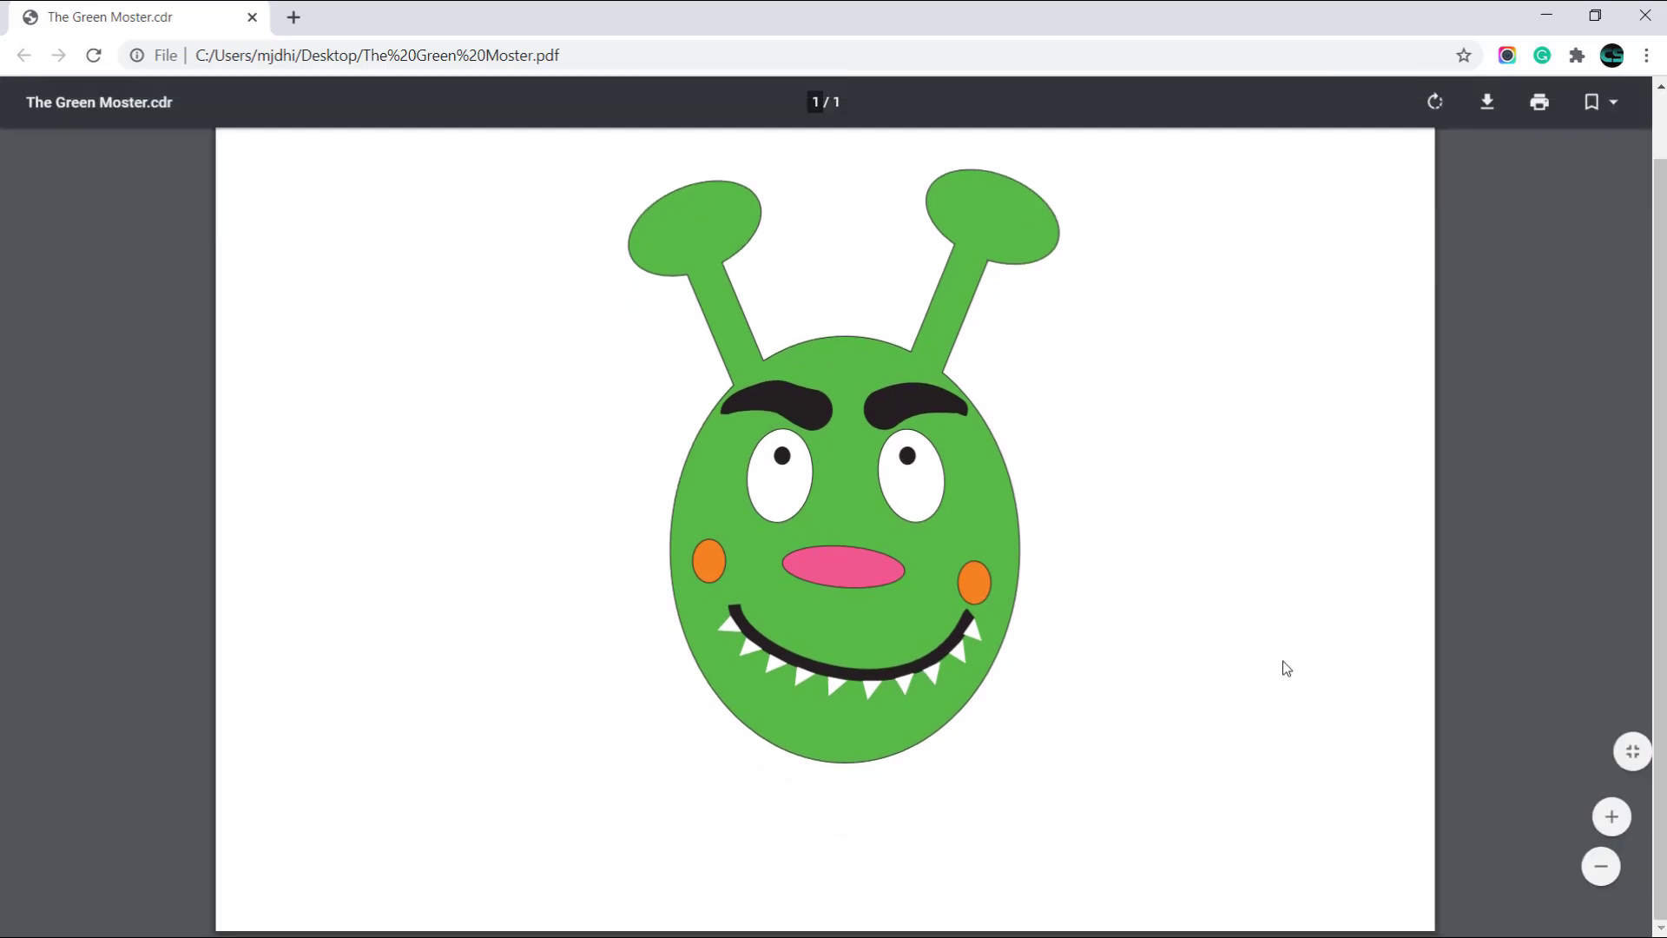
{"action": "left_click", "coordinate": [1599, 762]}
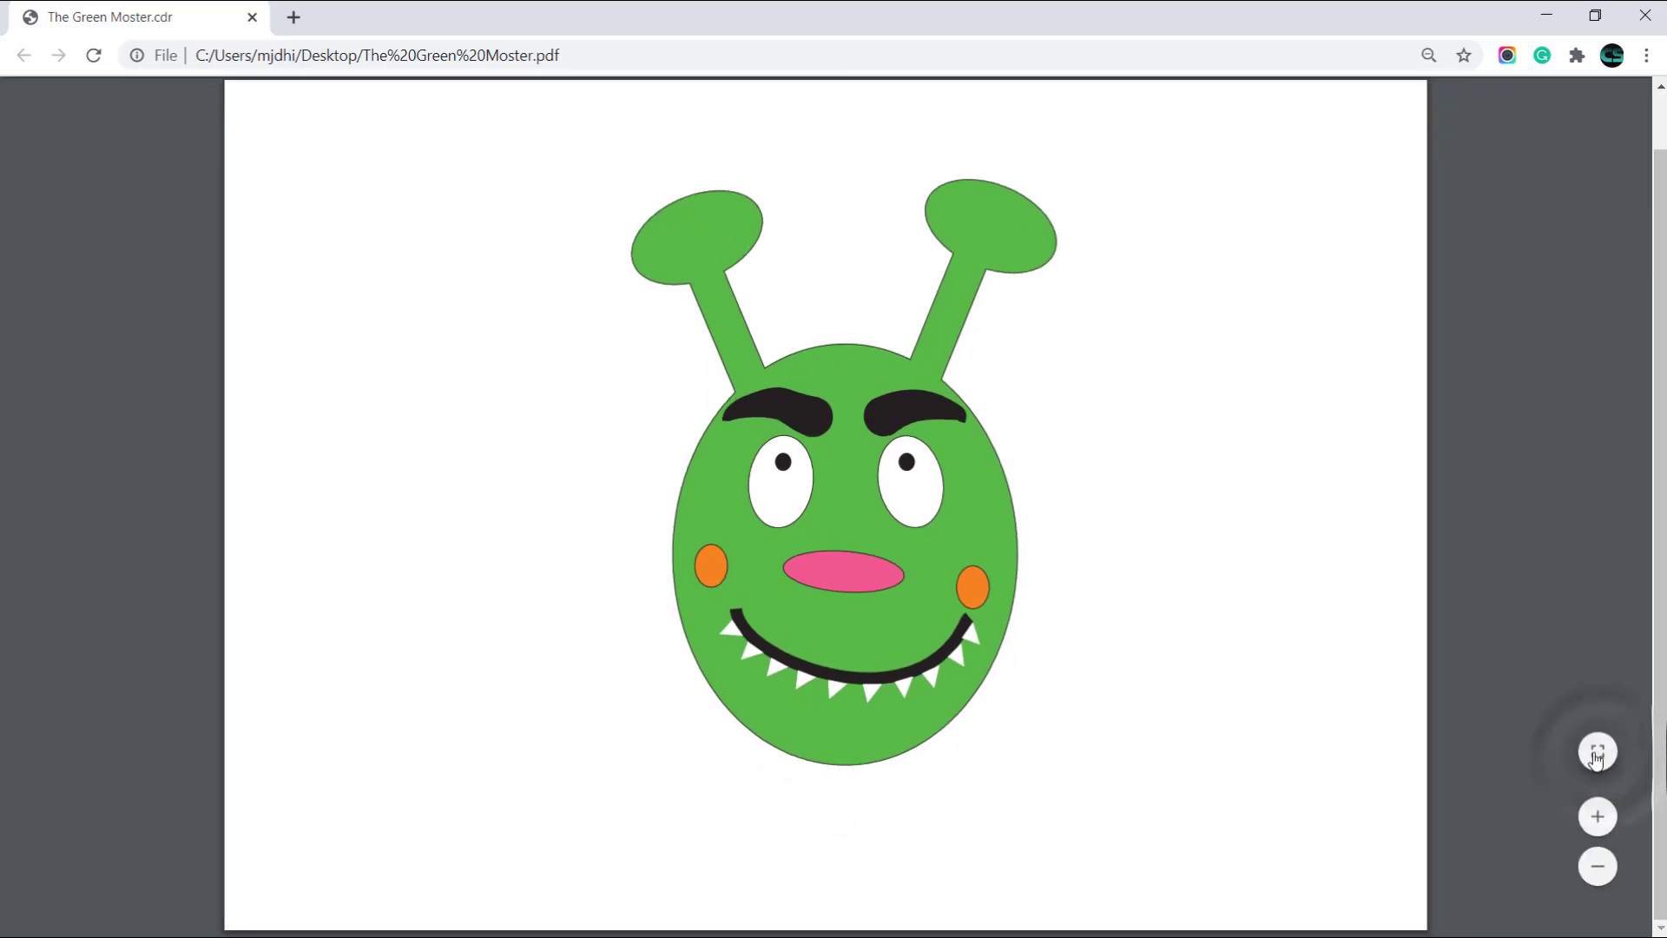
{"action": "left_click", "coordinate": [1599, 755]}
Enlarge the PDF strongly and examine the monster's eyes, nose, cheek, smile and teeth for edge sharpness
{"action": "left_click", "coordinate": [1599, 814]}
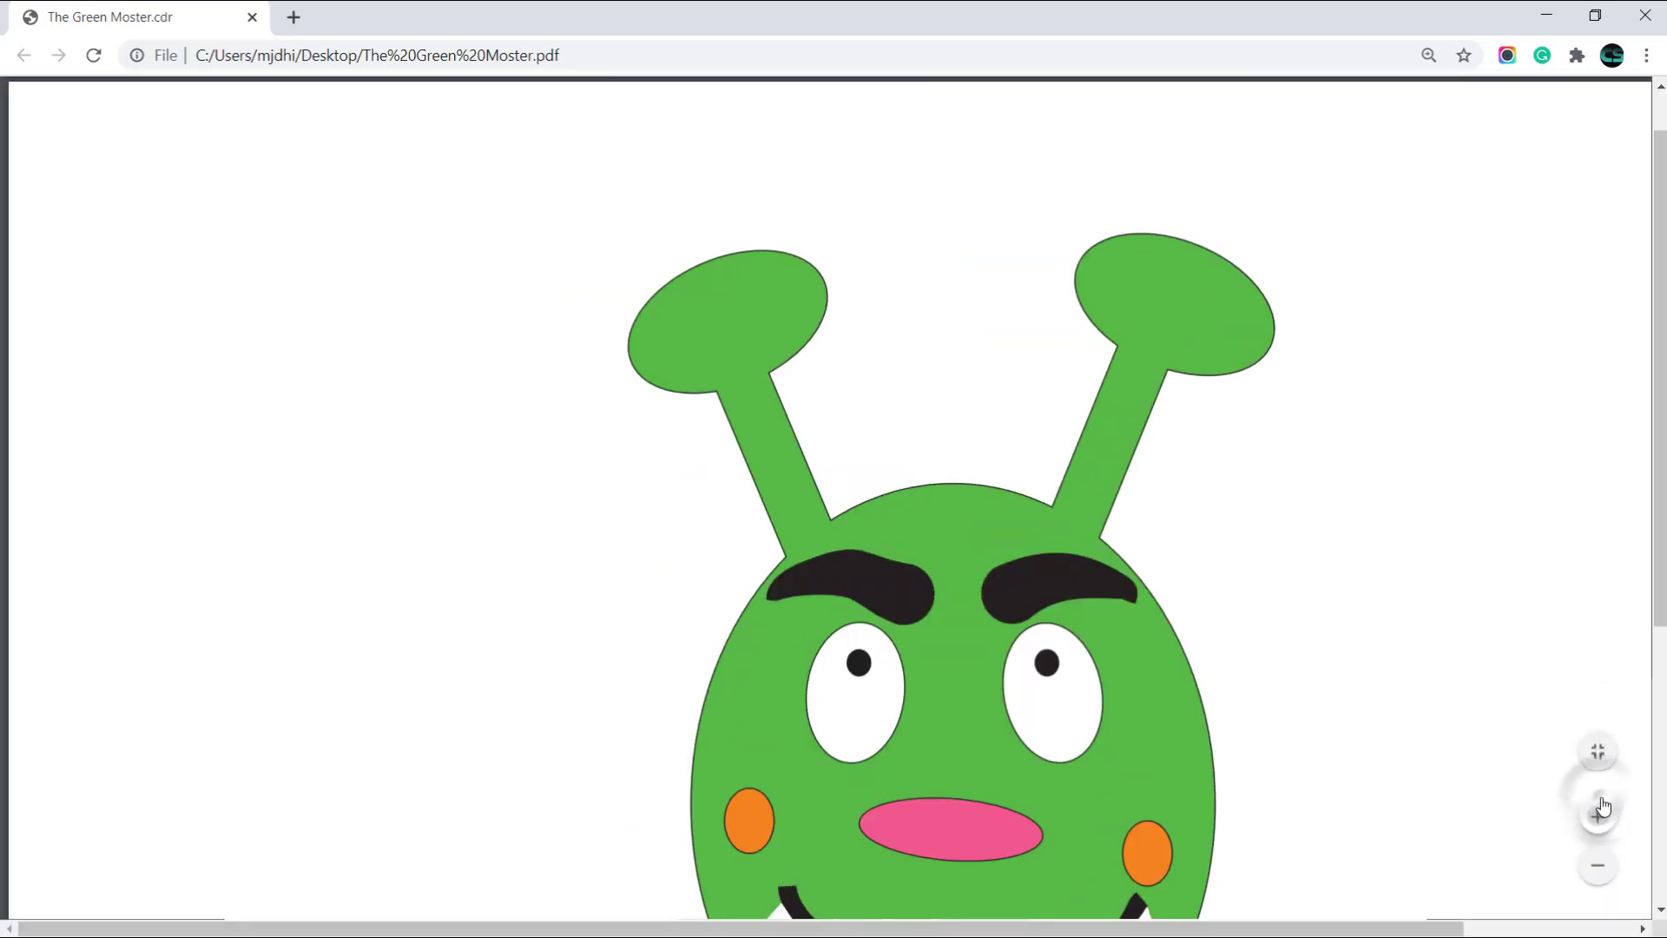
{"action": "left_click", "coordinate": [1599, 813]}
{"action": "left_click", "coordinate": [1599, 814]}
{"action": "left_click", "coordinate": [1599, 813]}
{"action": "left_click", "coordinate": [1599, 813]}
{"action": "left_click", "coordinate": [1599, 814]}
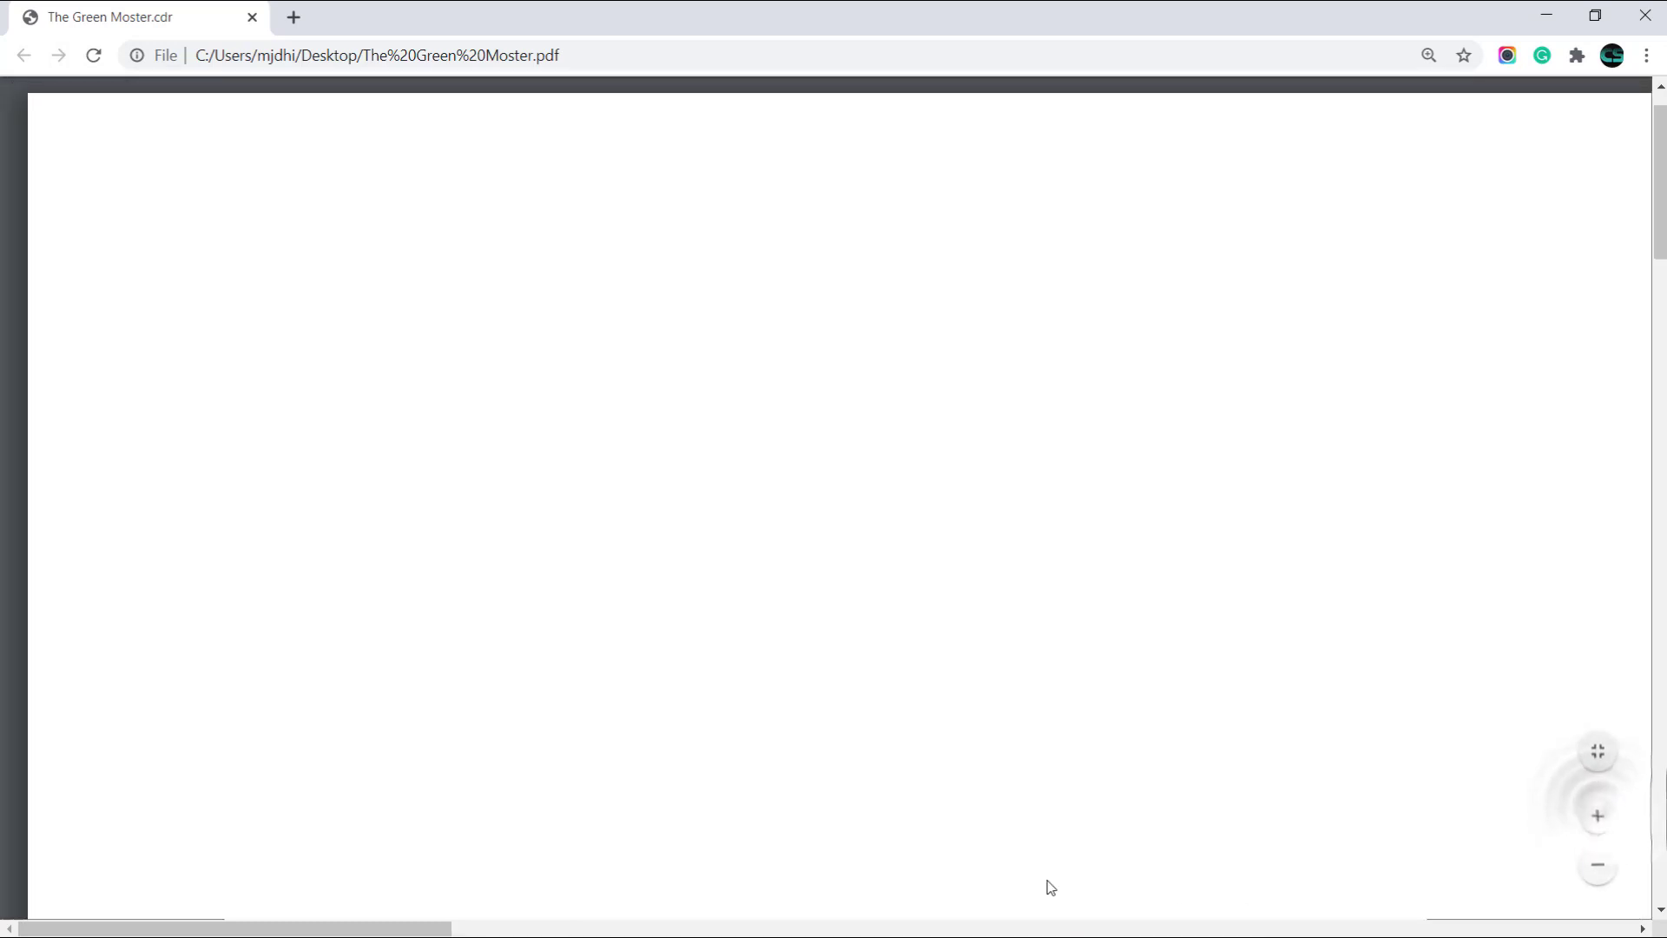
{"action": "left_click_drag", "start_coordinate": [435, 929], "coordinate": [899, 929]}
{"action": "scroll", "coordinate": [952, 745], "scroll_direction": "down", "scroll_amount": 6}
{"action": "scroll", "coordinate": [953, 744], "scroll_direction": "down", "scroll_amount": 10}
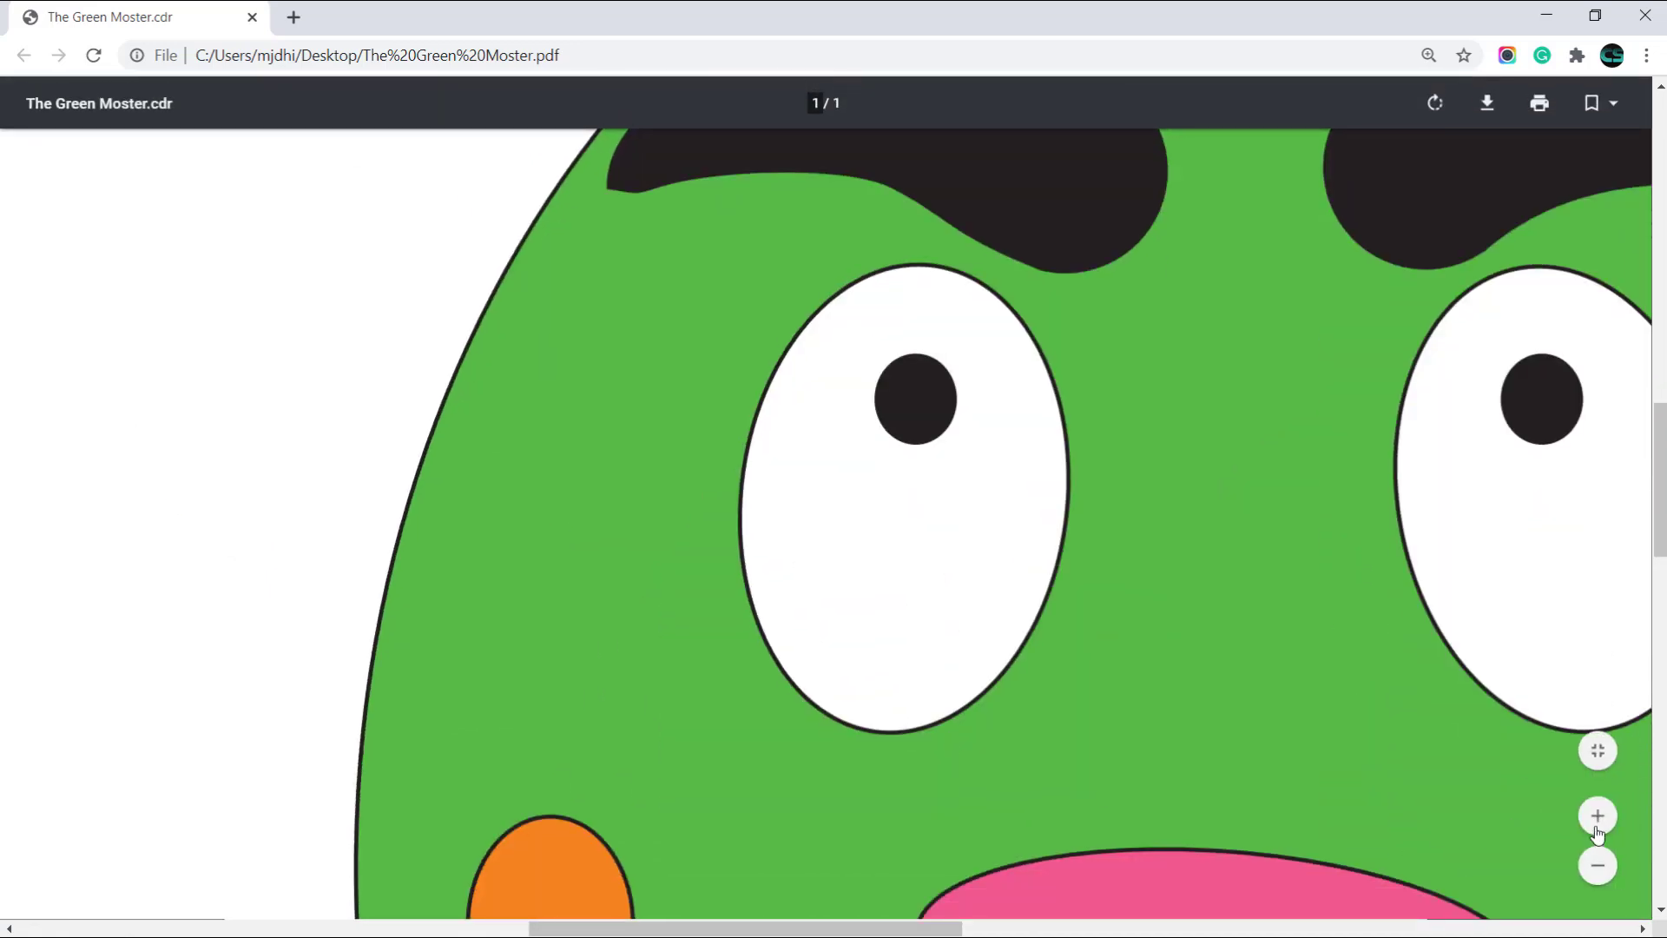
{"action": "left_click", "coordinate": [1597, 815]}
{"action": "mouse_move", "coordinate": [827, 929]}
{"action": "left_mouse_down"}
{"action": "mouse_move", "coordinate": [1107, 928]}
{"action": "mouse_move", "coordinate": [857, 929]}
{"action": "left_mouse_up"}
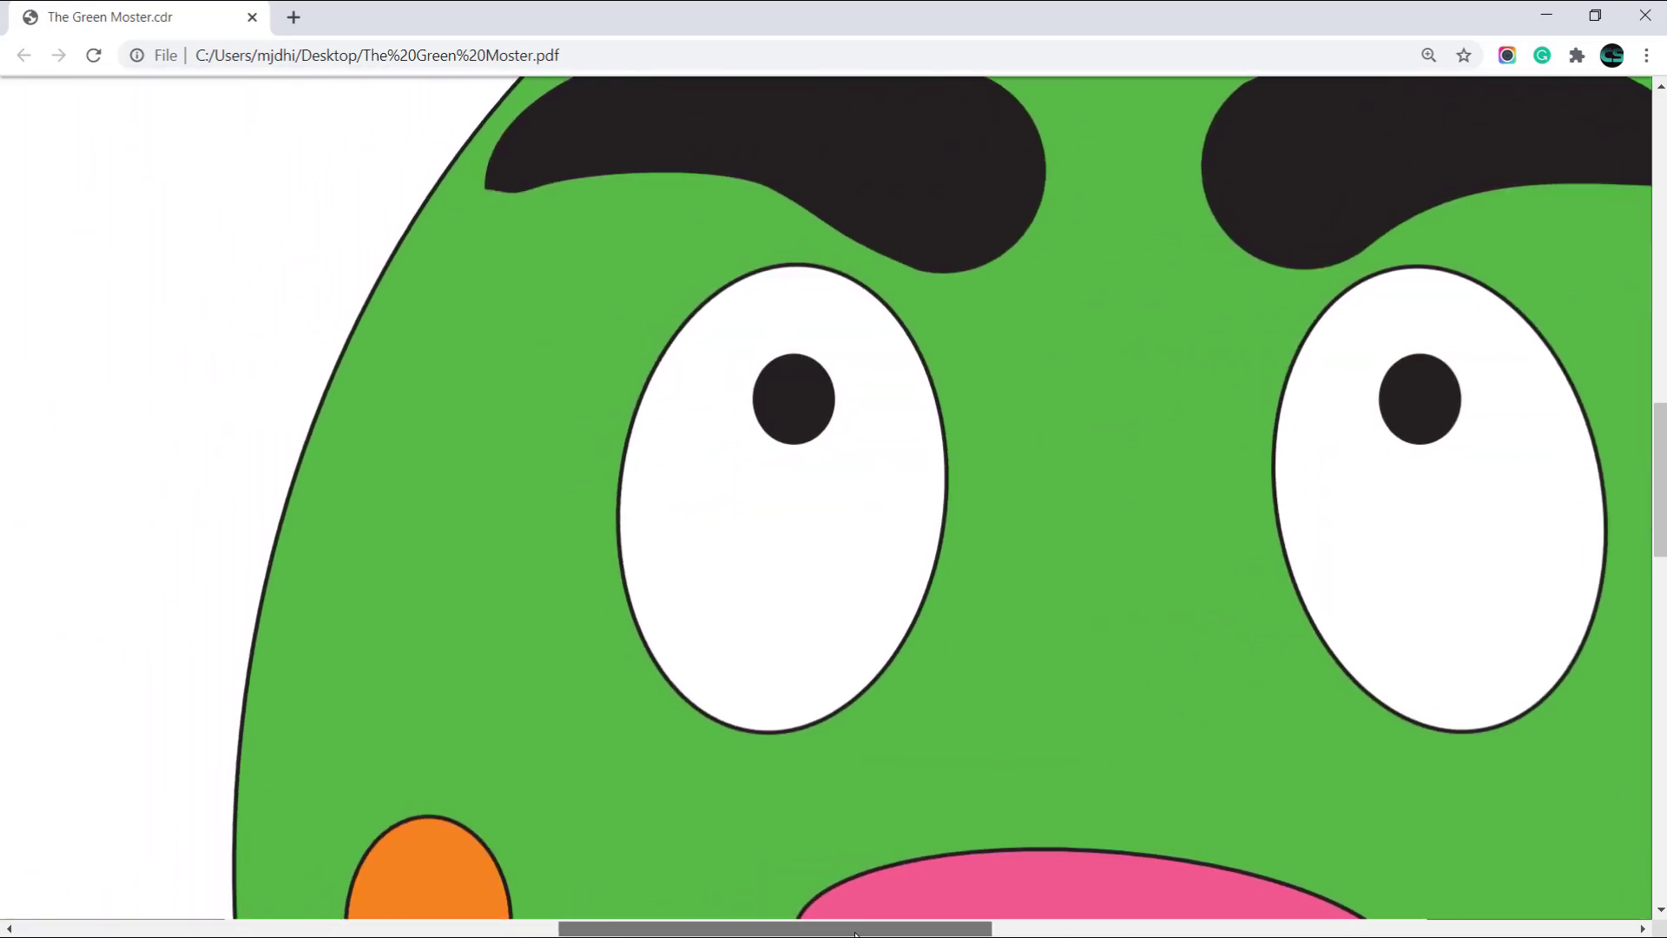
{"action": "scroll", "coordinate": [845, 767], "scroll_direction": "down", "scroll_amount": 6}
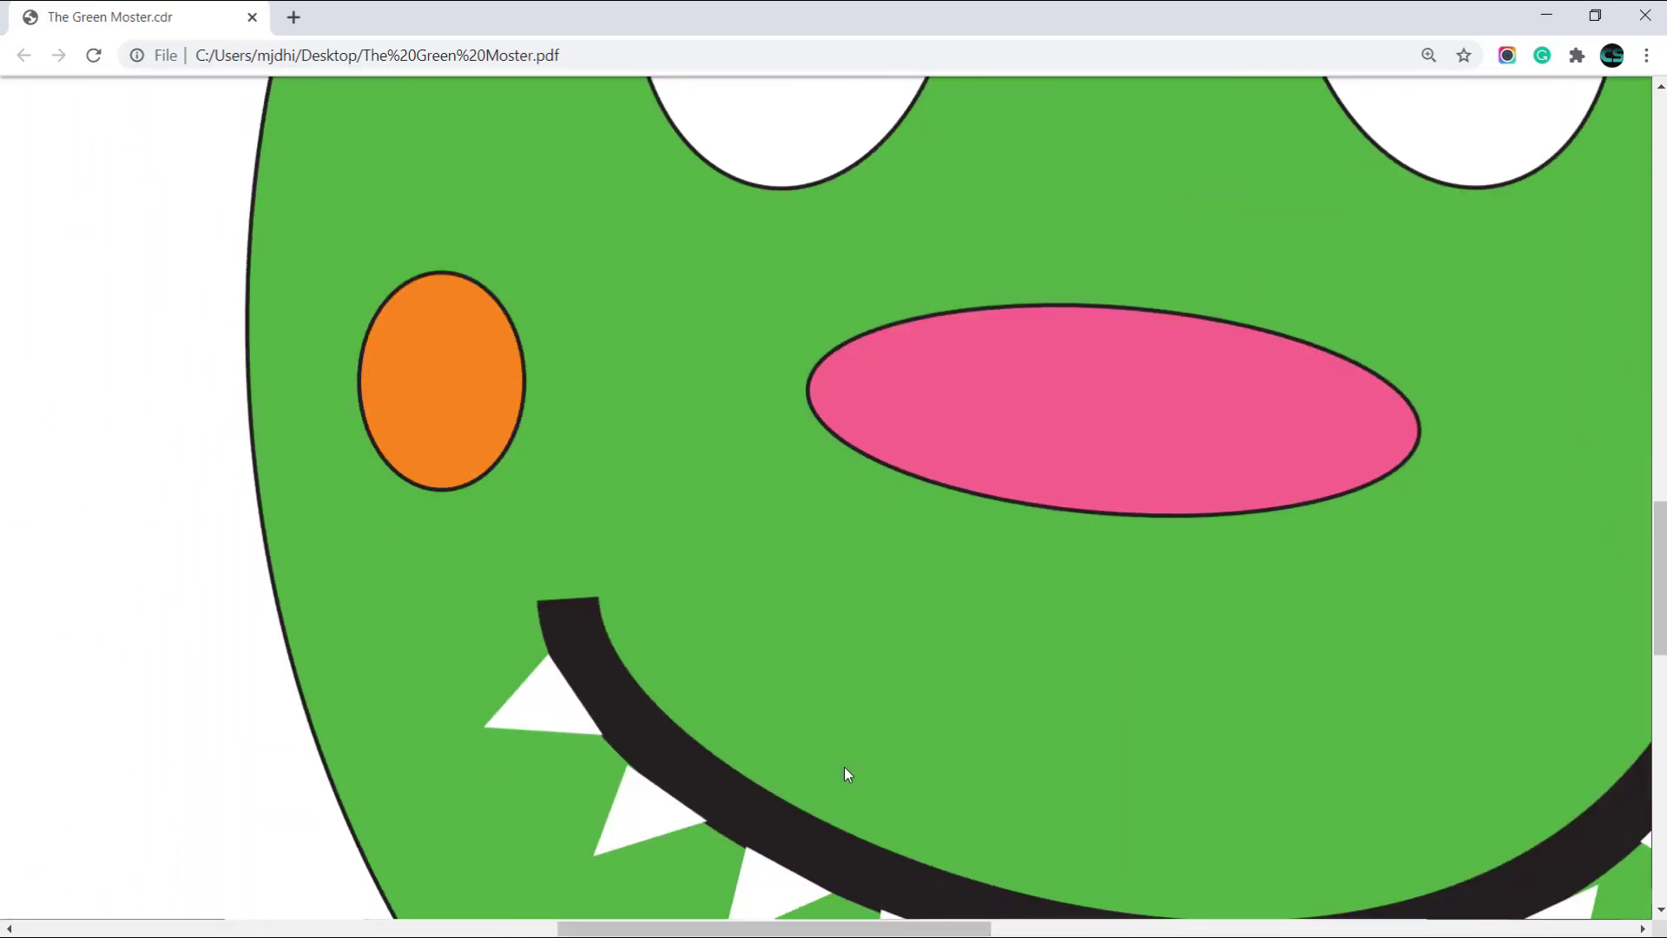
{"action": "scroll", "coordinate": [842, 768], "scroll_direction": "down", "scroll_amount": 4}
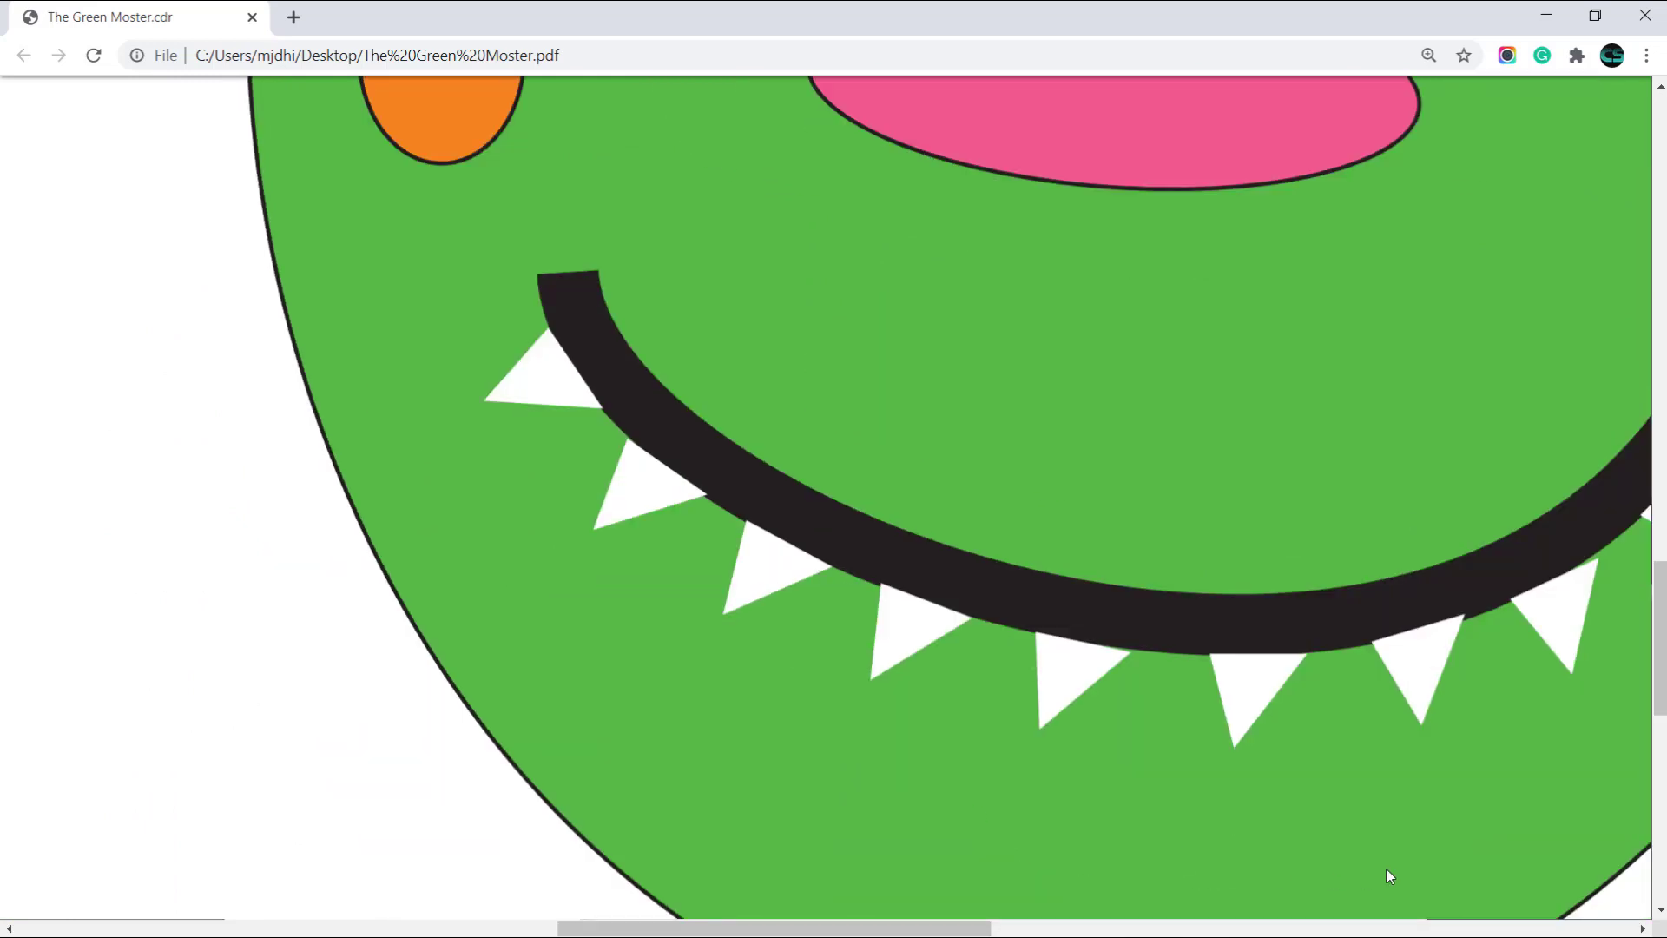
Reduce the PDF magnification and look over the monster from the chin up to the antennas
{"action": "left_click", "coordinate": [1597, 867]}
{"action": "left_click", "coordinate": [1598, 866]}
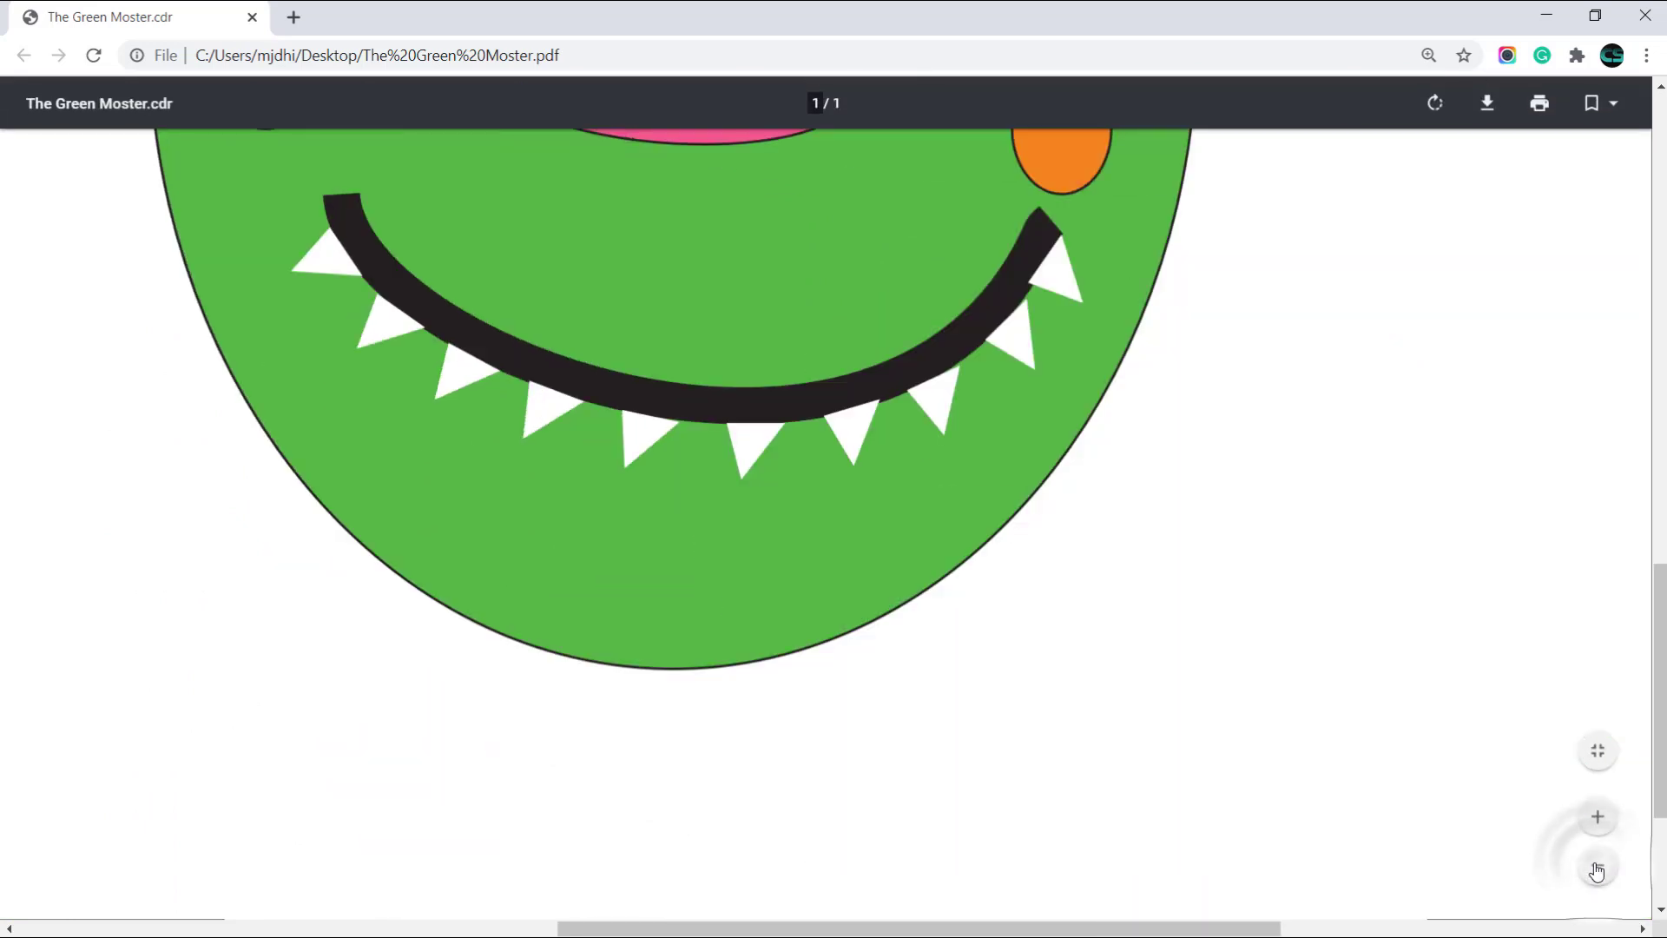
{"action": "left_click", "coordinate": [1598, 866]}
{"action": "left_click", "coordinate": [1598, 867]}
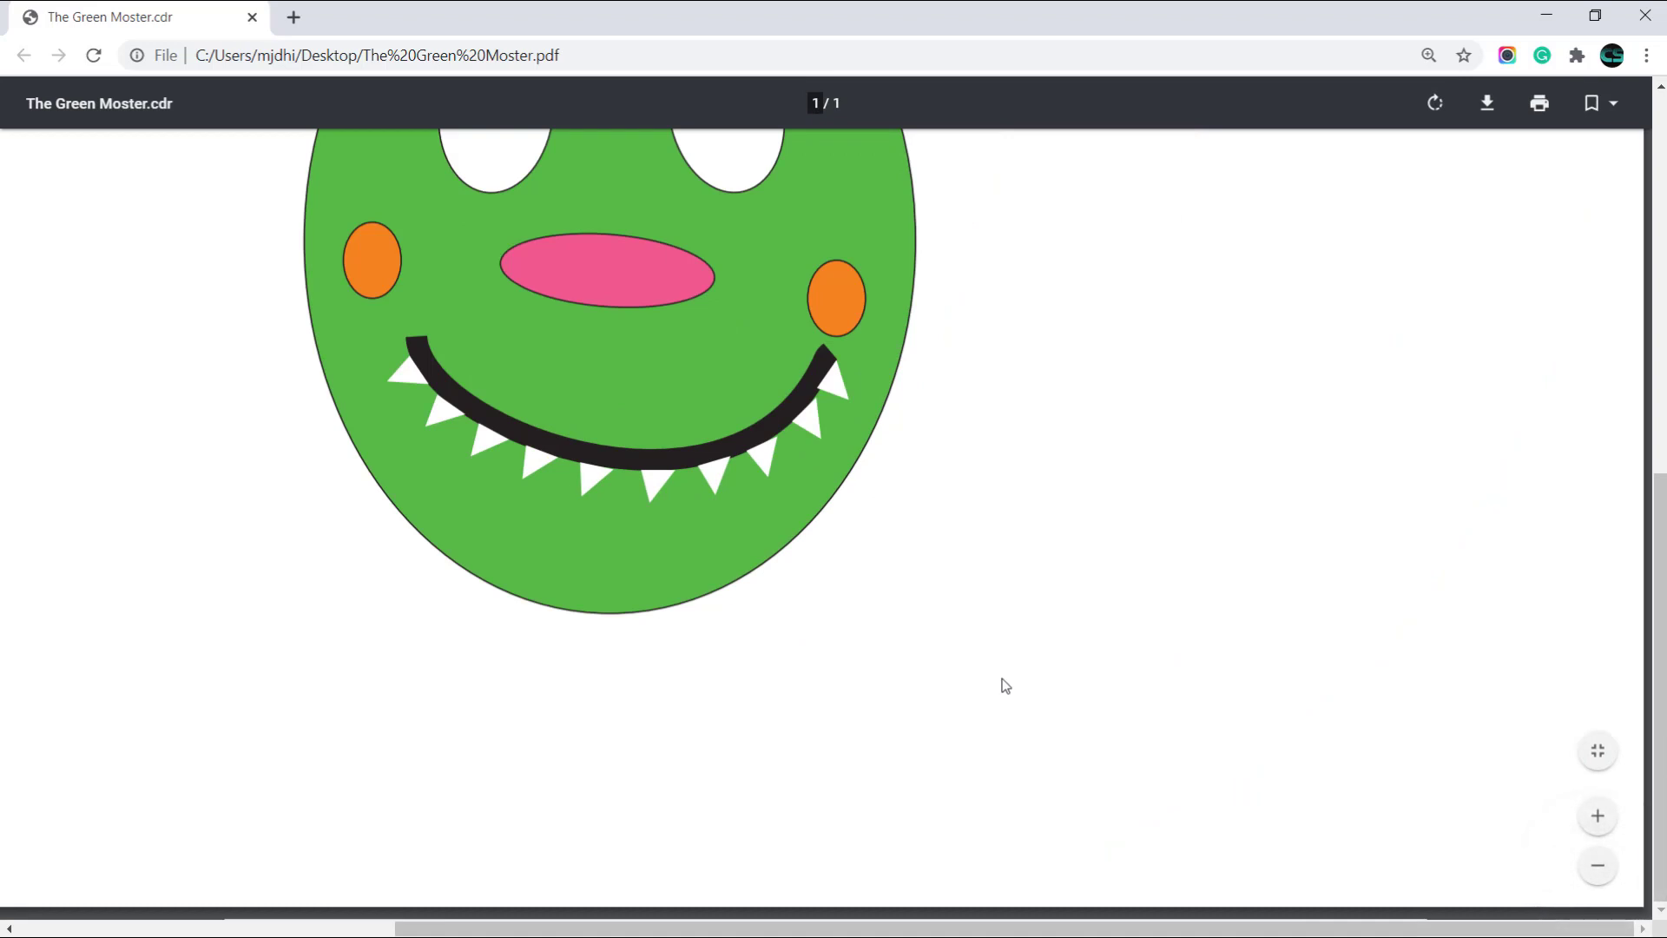
{"action": "scroll", "coordinate": [981, 560], "scroll_direction": "up", "scroll_amount": 7}
{"action": "scroll", "coordinate": [981, 560], "scroll_direction": "up", "scroll_amount": 1}
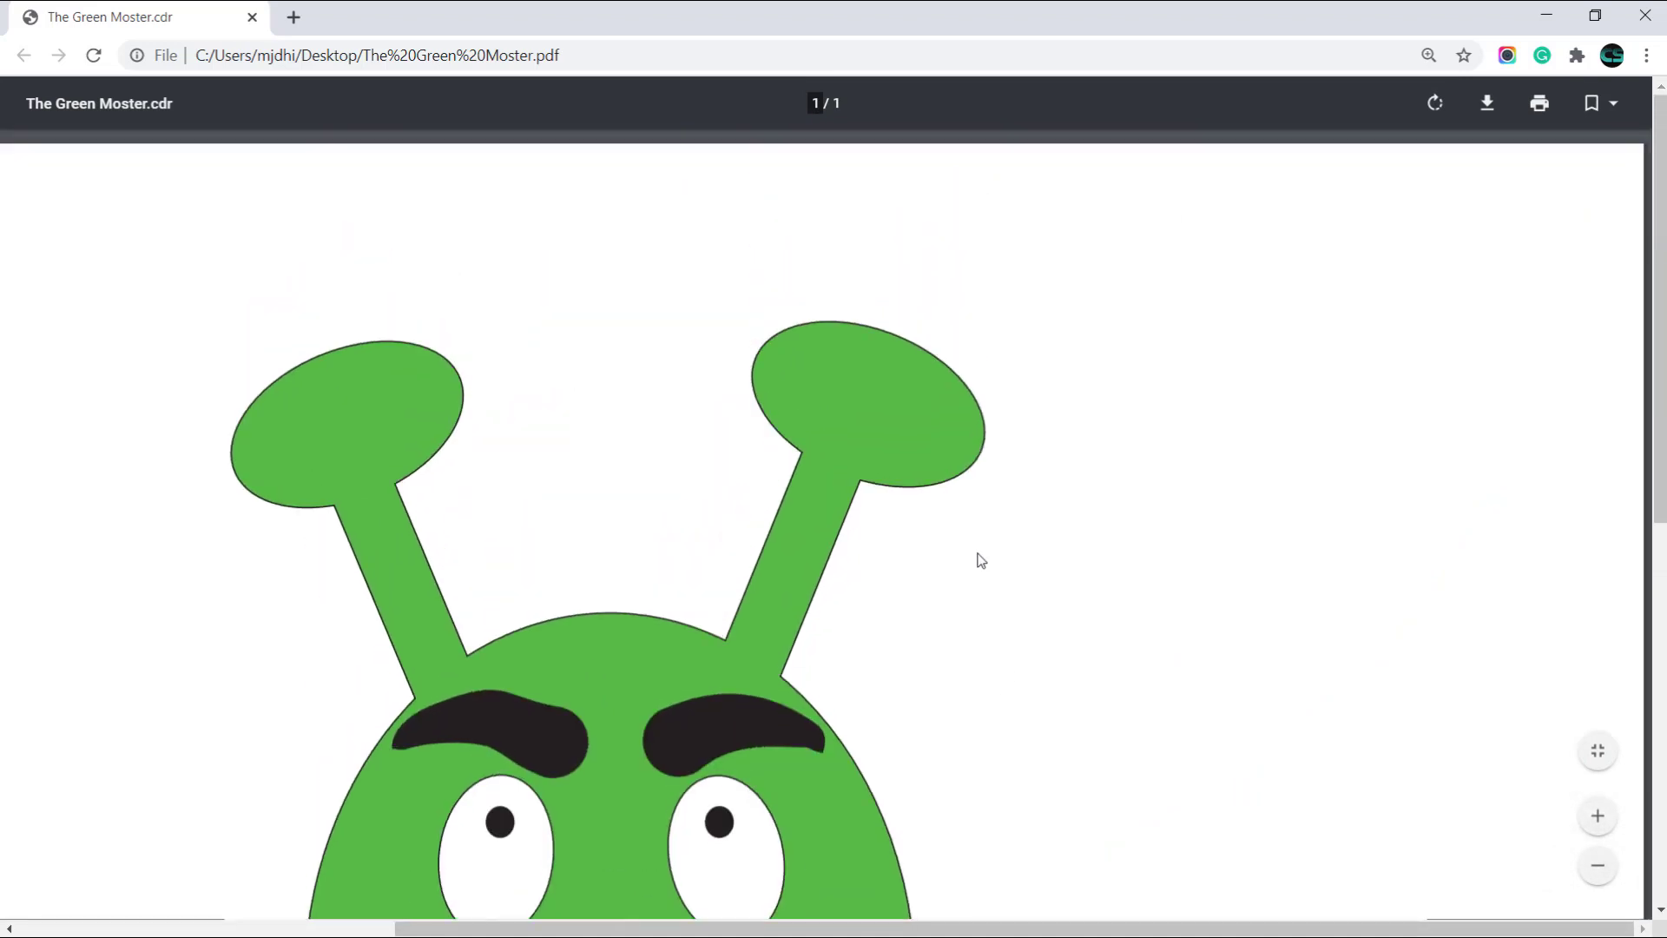
Switch to CorelDRAW and export the monster to the Desktop as a JPG named The Green Moster, with CMYK color and High 80% quality
{"action": "left_click", "coordinate": [1546, 14]}
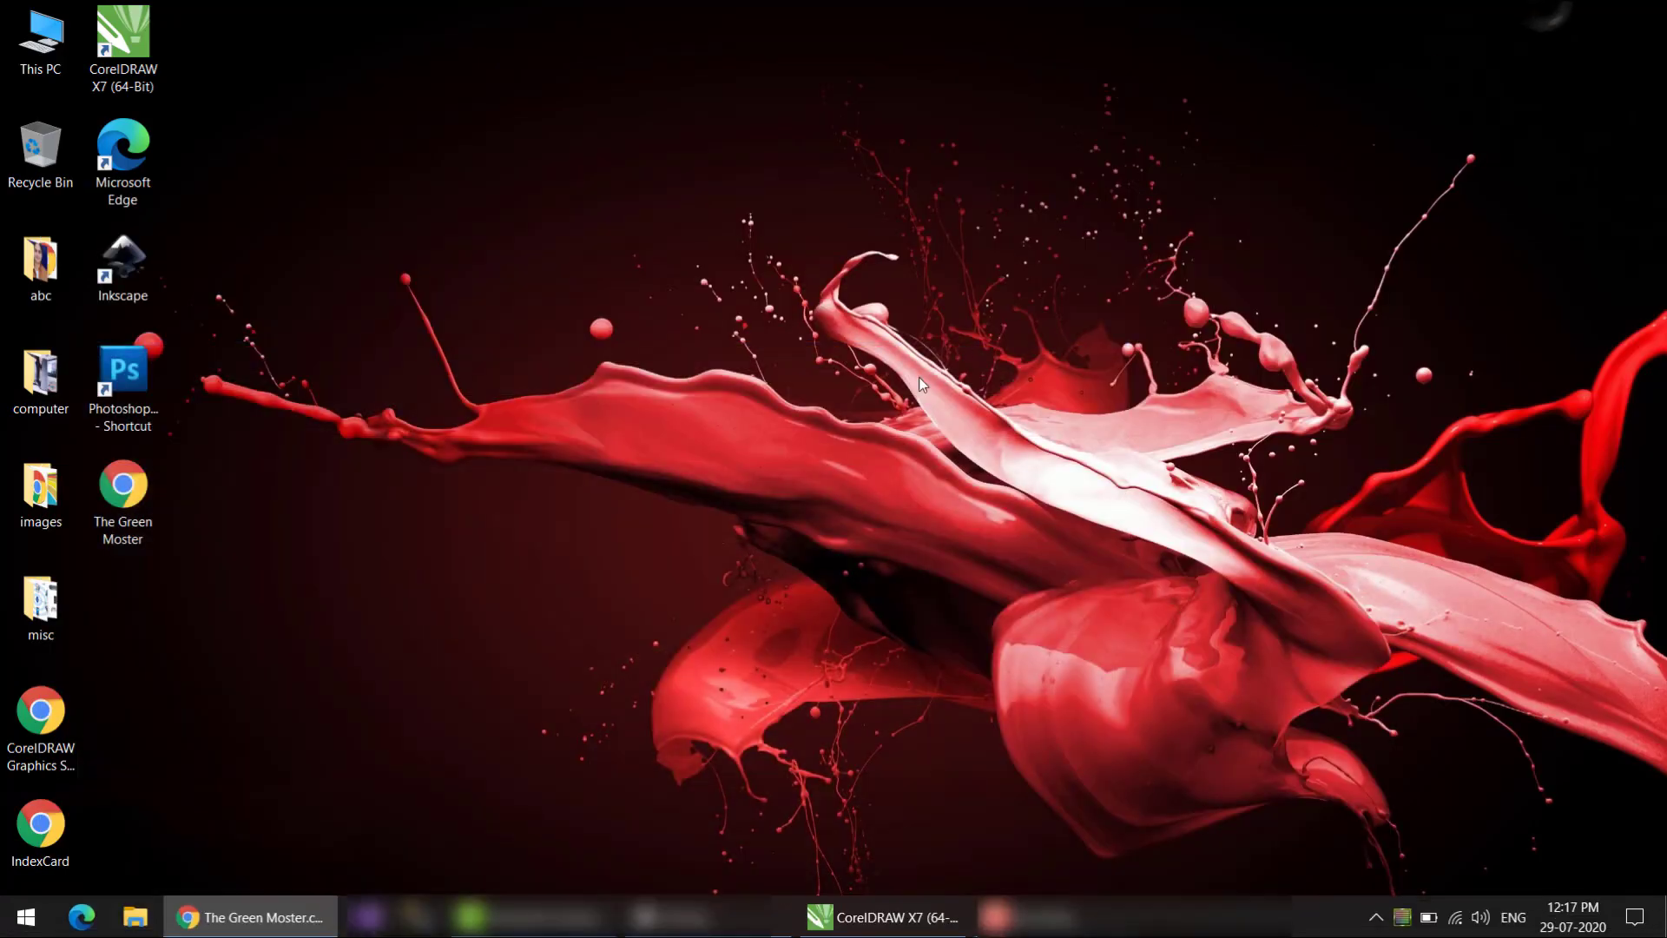
{"action": "left_click", "coordinate": [891, 927]}
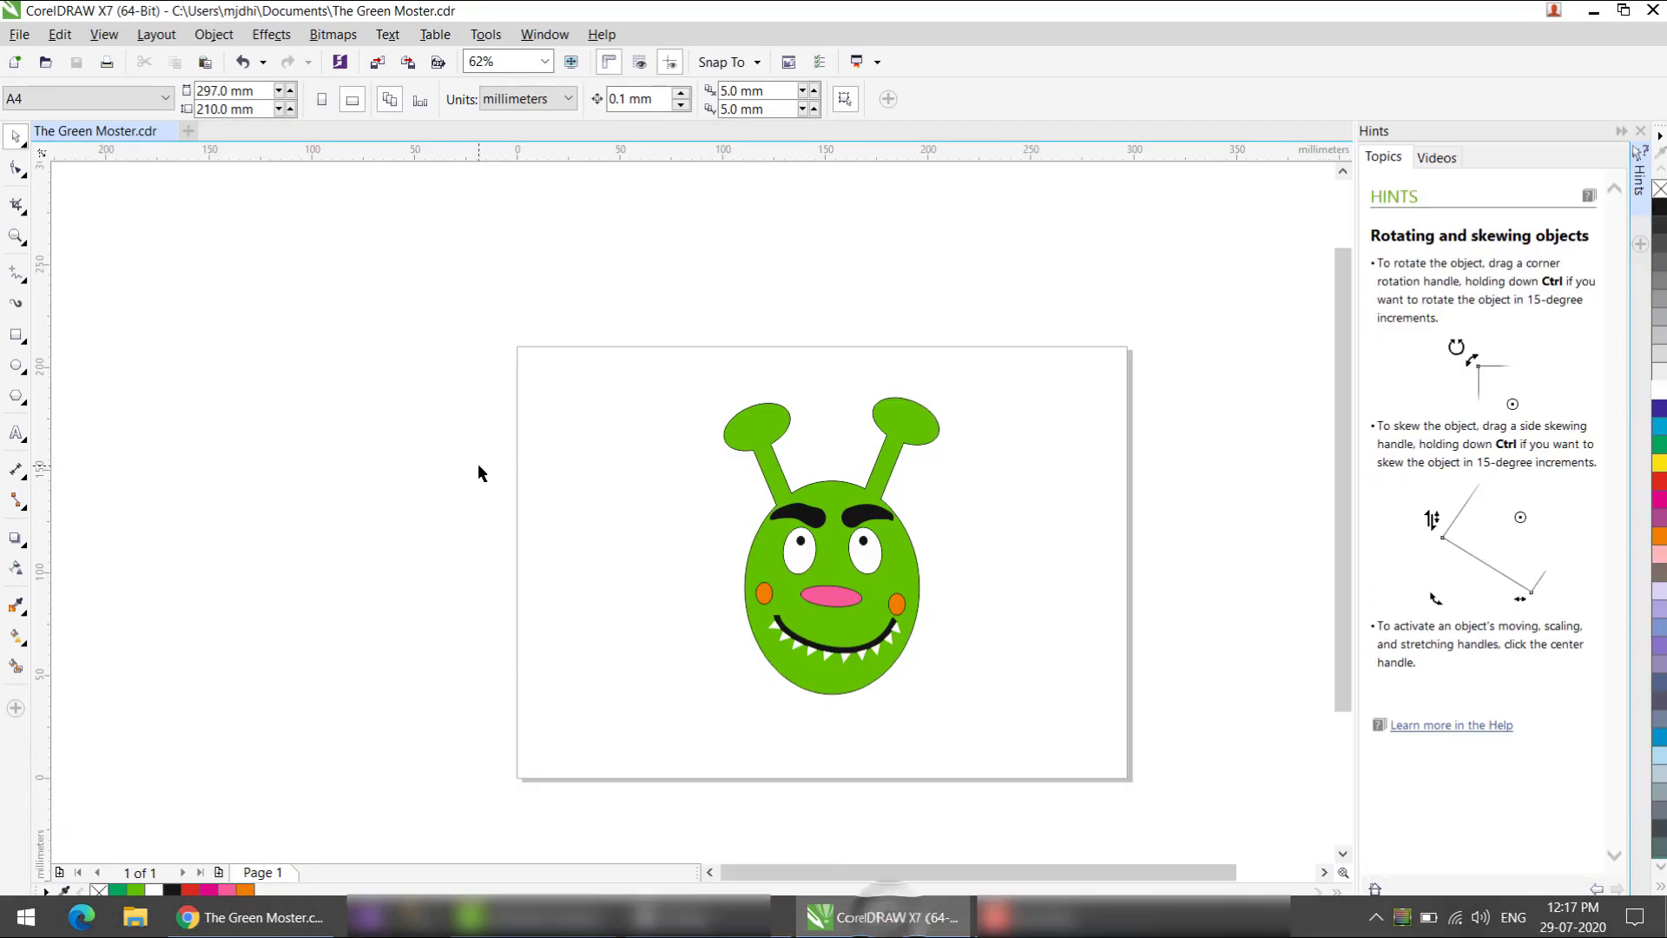
{"action": "left_click", "coordinate": [21, 35]}
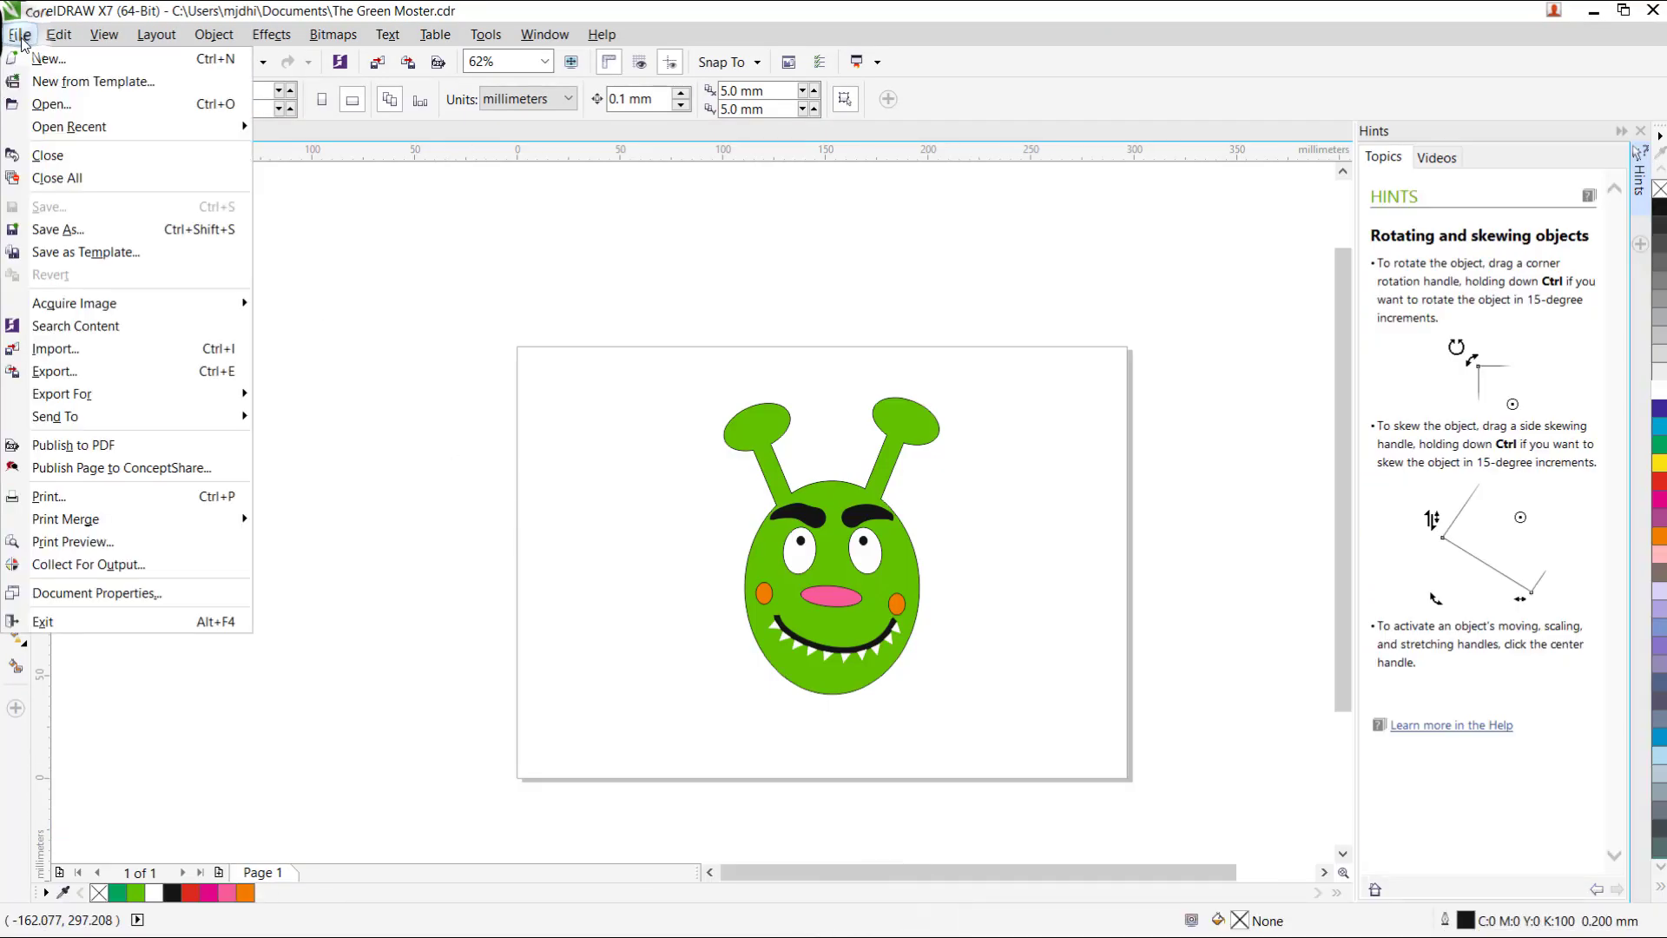
{"action": "left_click", "coordinate": [61, 371]}
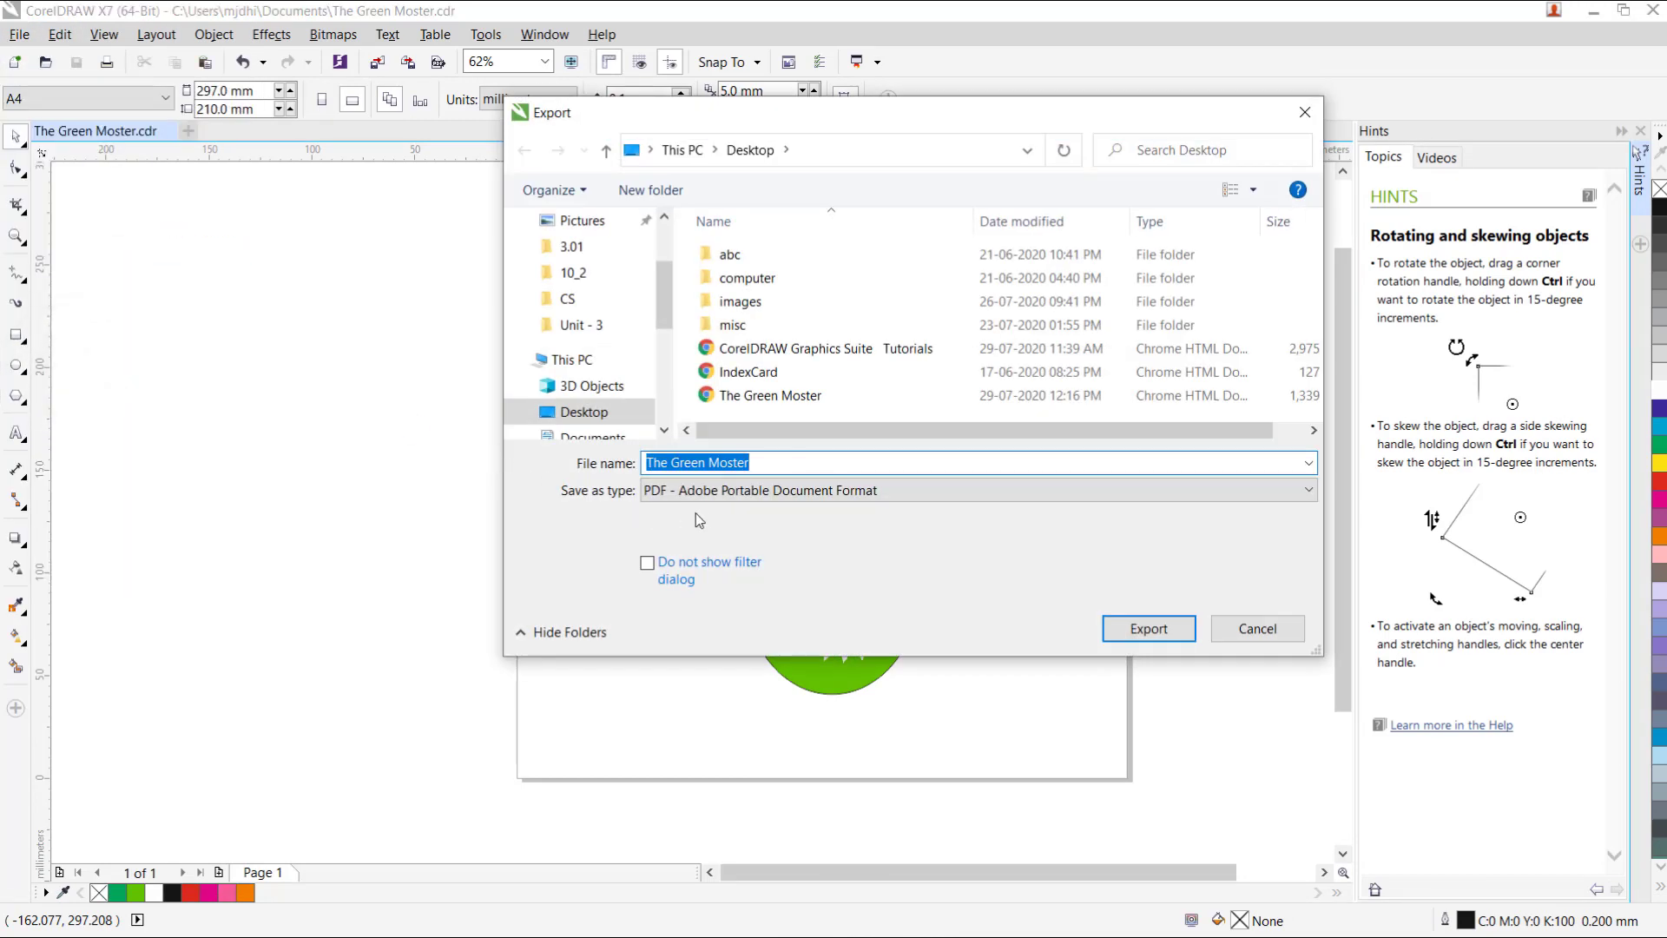
{"action": "left_click", "coordinate": [699, 491]}
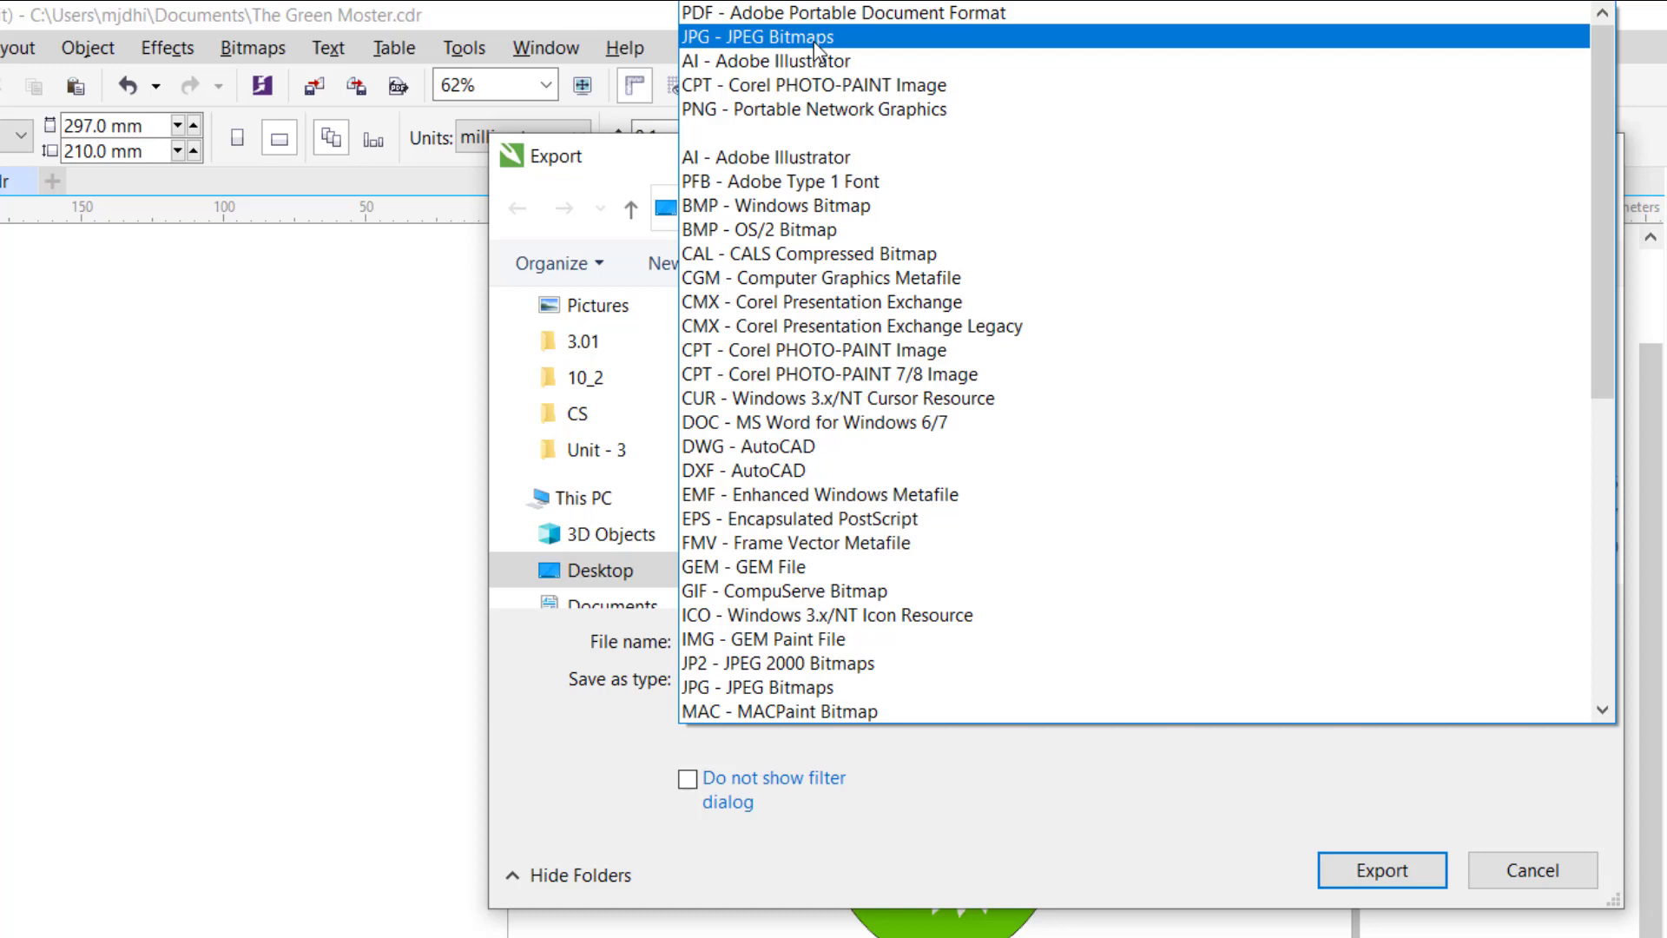
{"action": "left_click", "coordinate": [814, 40]}
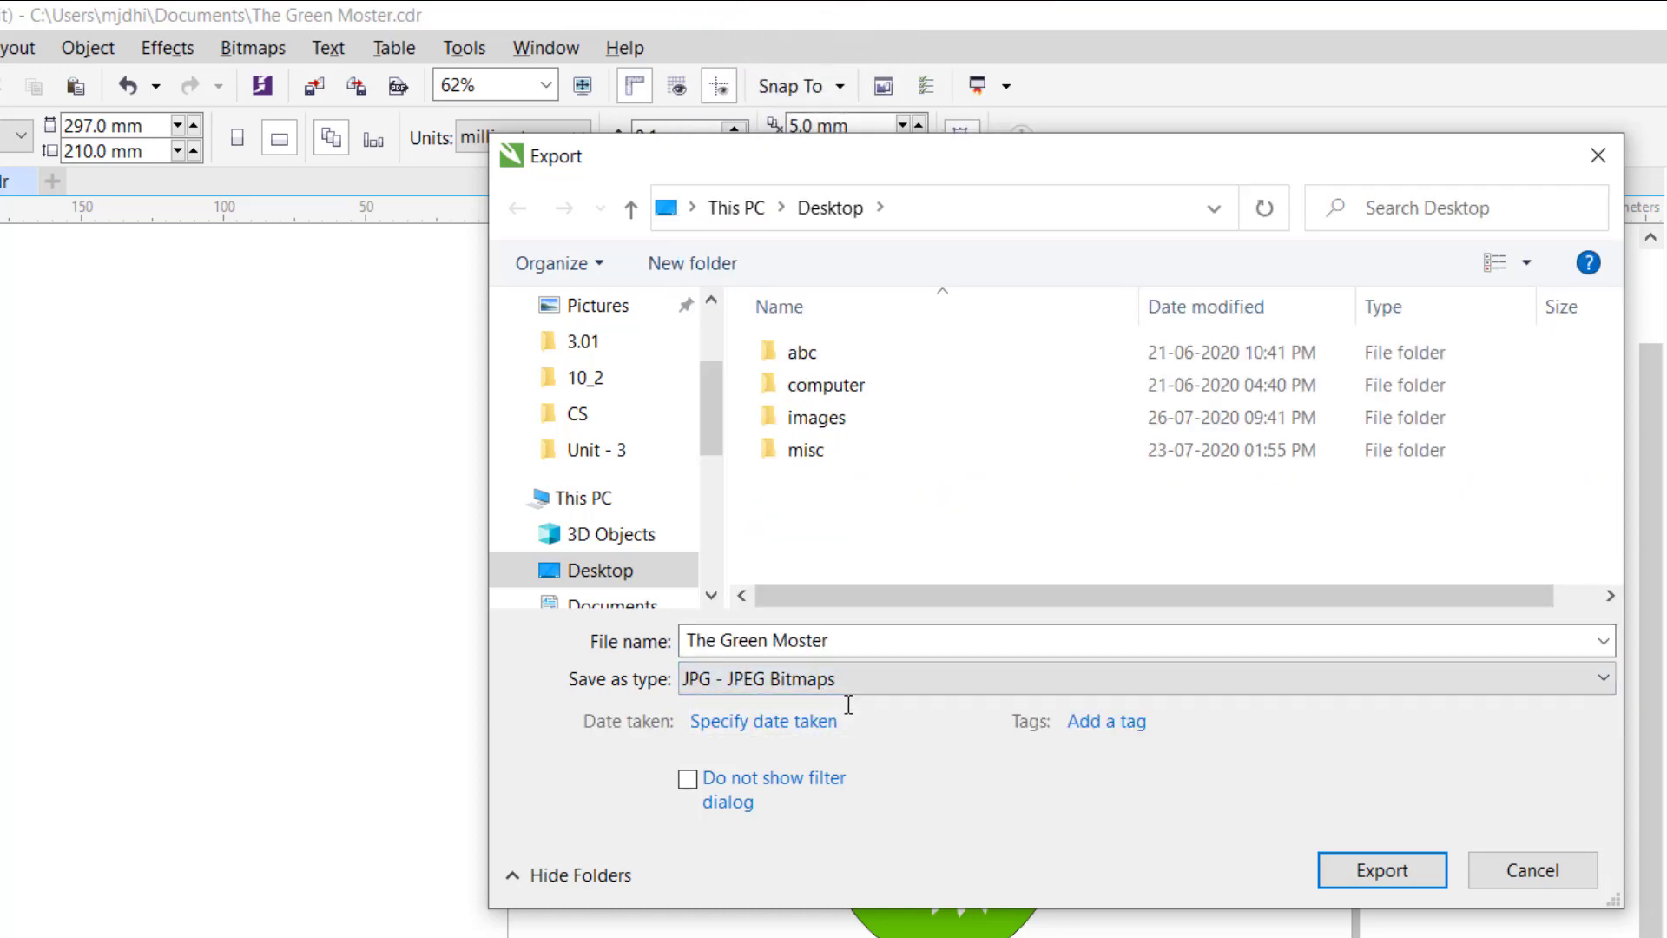
{"action": "left_click", "coordinate": [1371, 878]}
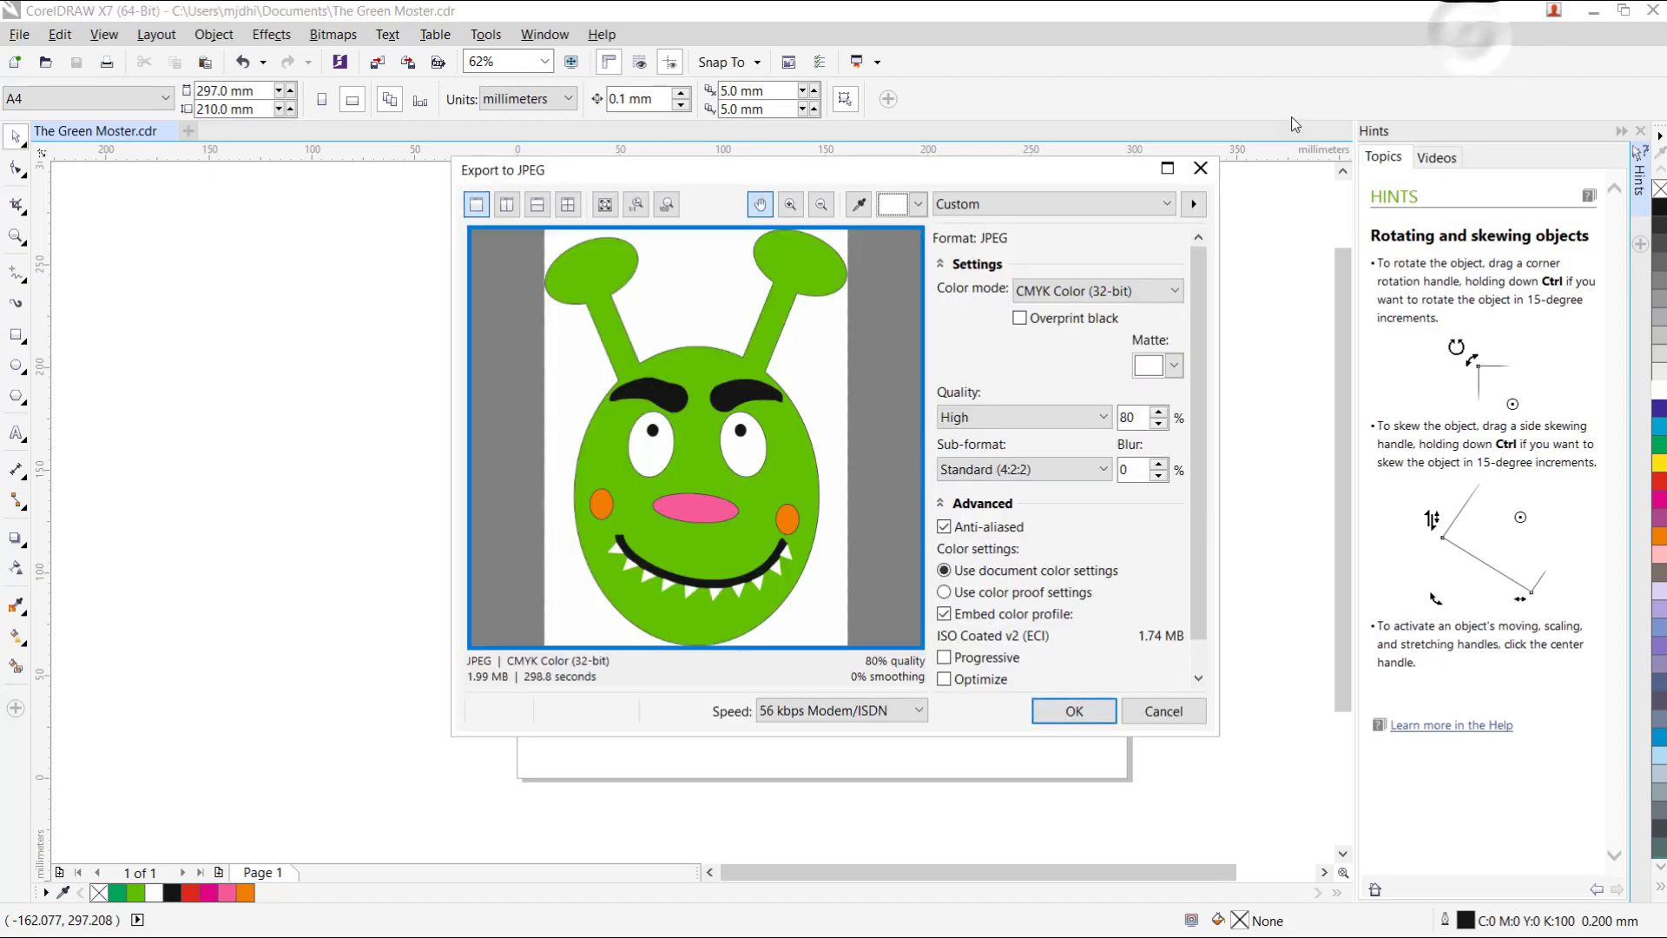
{"action": "left_click", "coordinate": [1077, 713]}
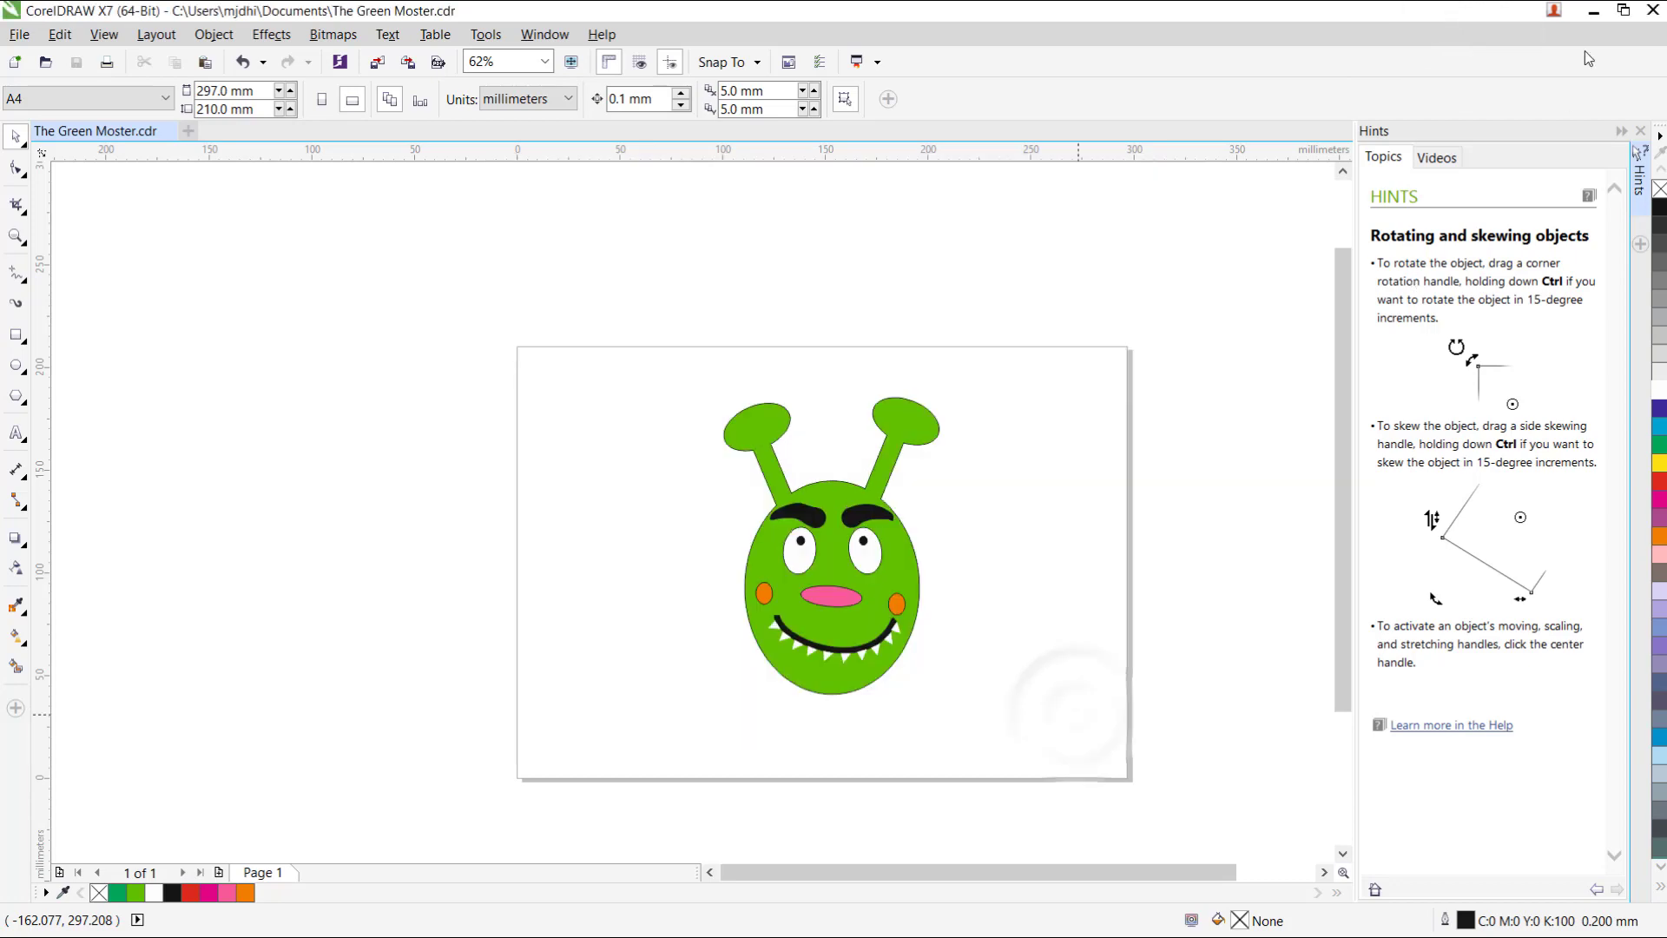
Open the exported The Green Moster JPG from the desktop, enlarge it fully and examine the eyes, head outline and antenna edges for sharpness
{"action": "left_click", "coordinate": [1592, 12]}
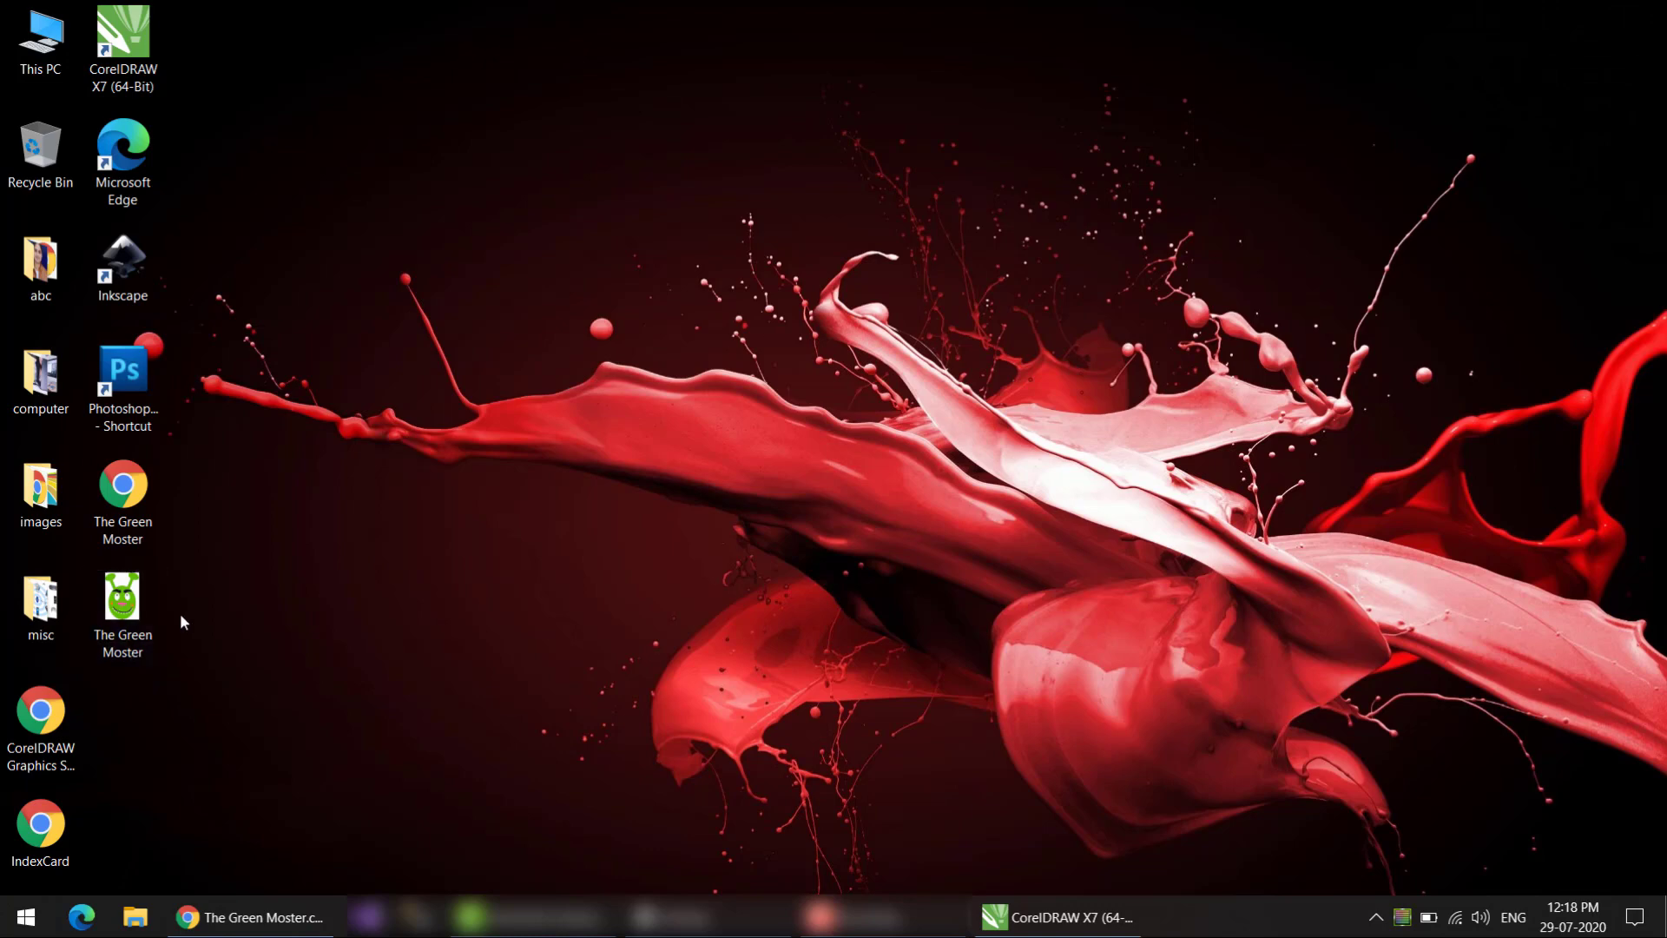
{"action": "double_click", "coordinate": [126, 610]}
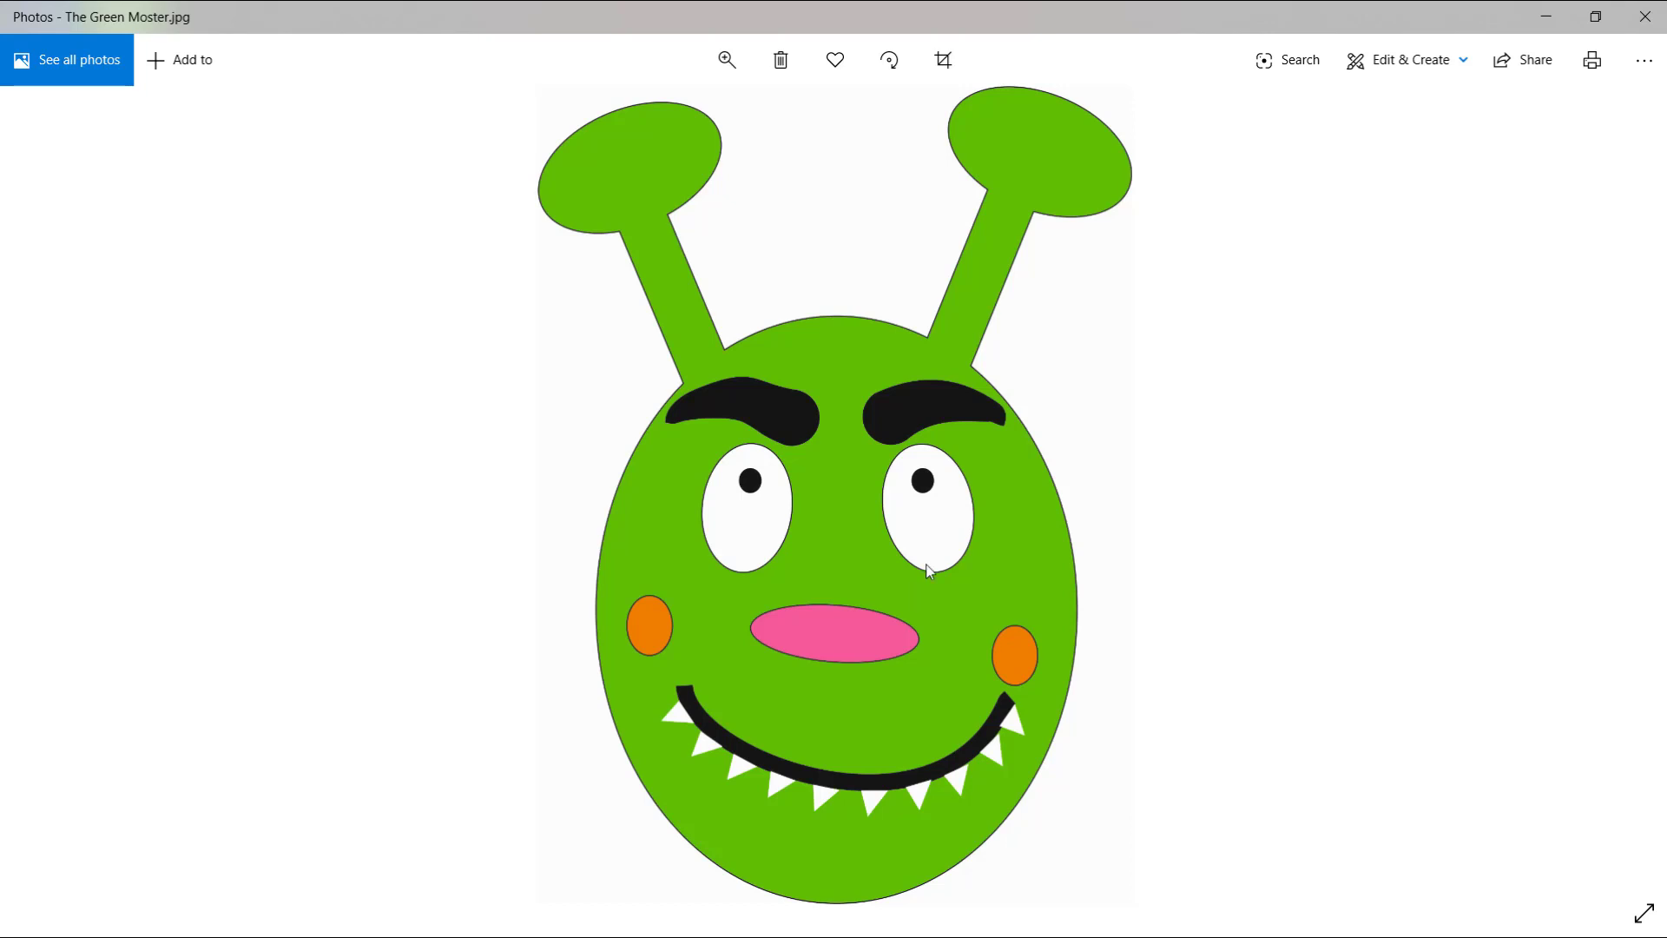
{"action": "left_click", "coordinate": [727, 59]}
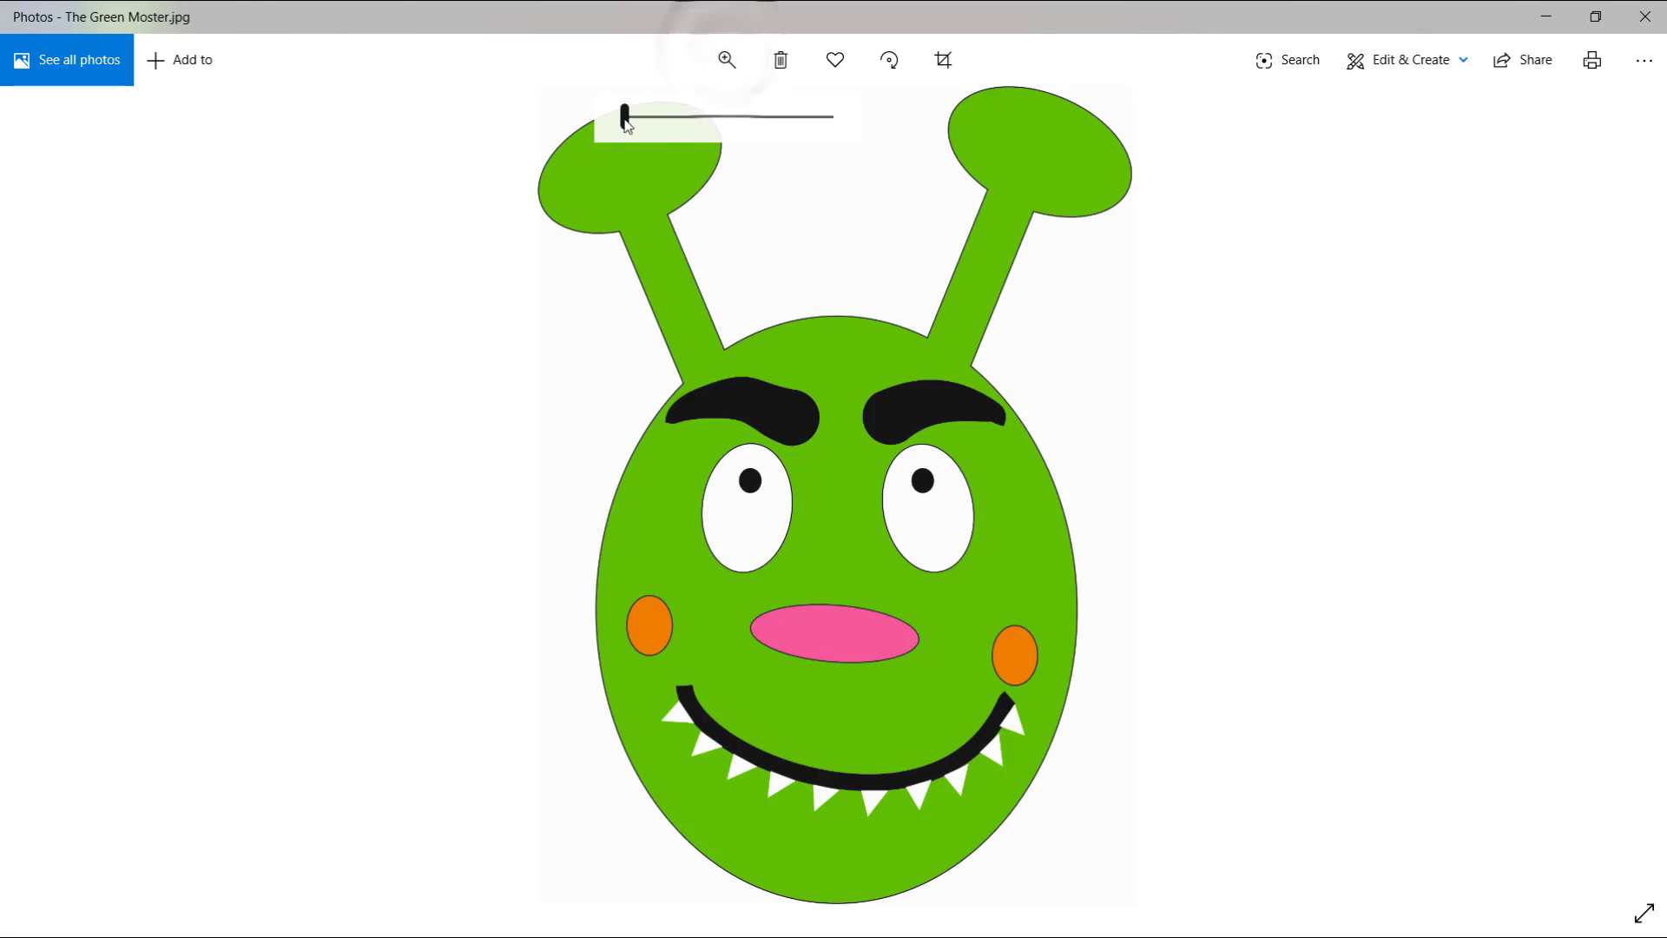
{"action": "left_click_drag", "start_coordinate": [624, 117], "coordinate": [846, 132]}
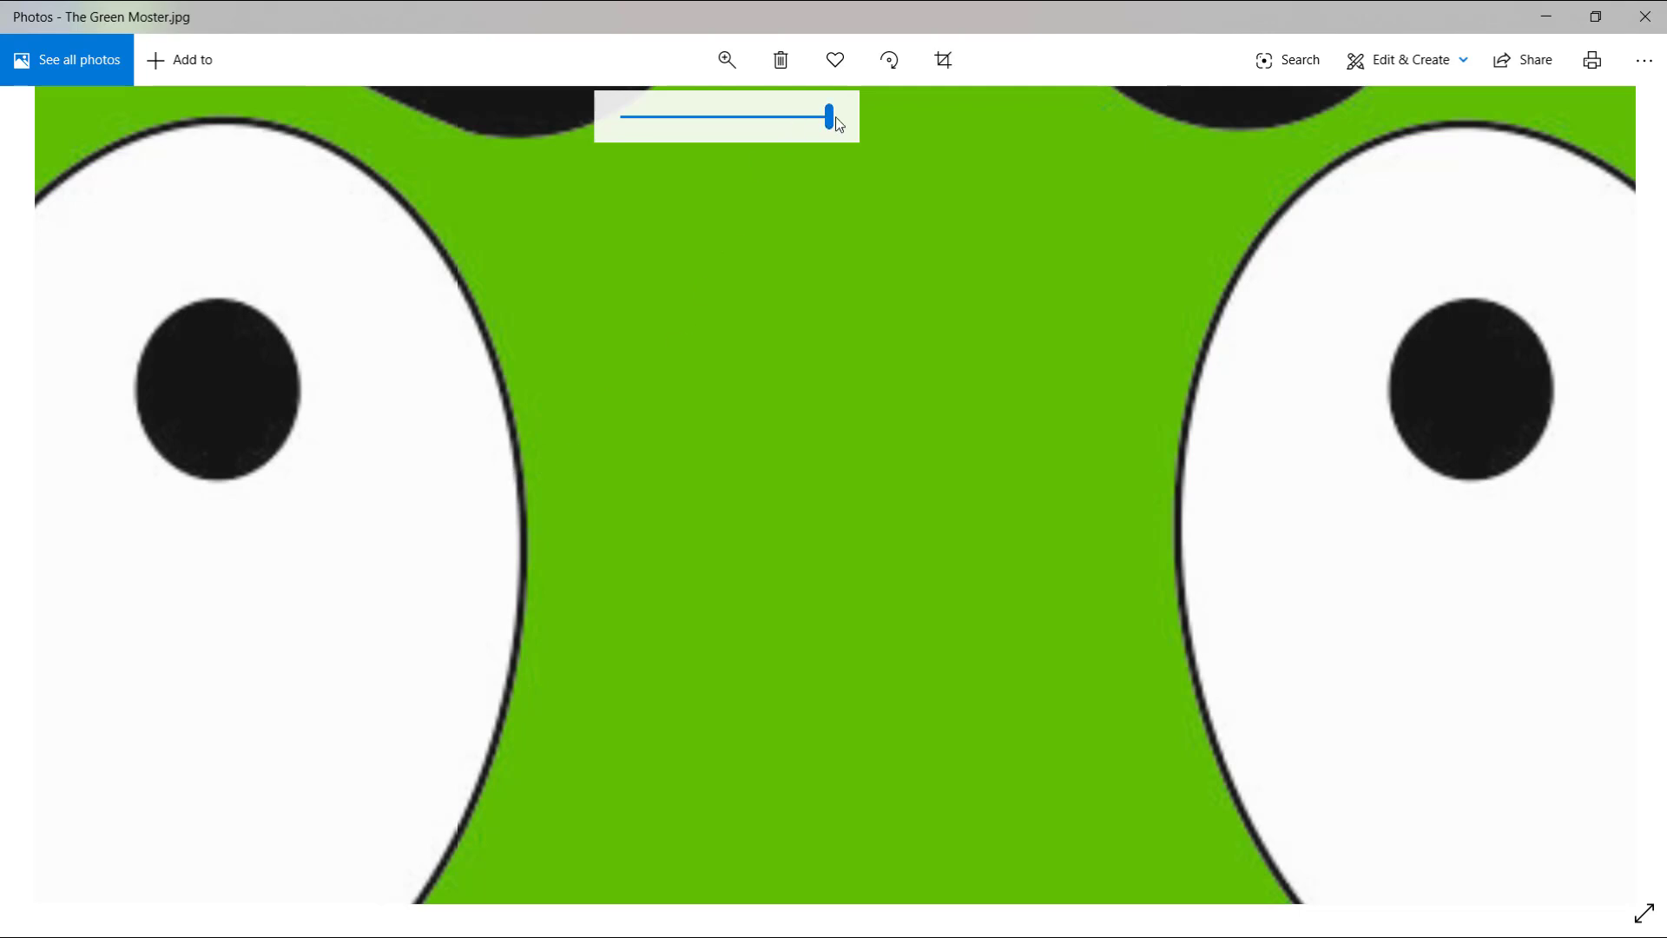
{"action": "mouse_move", "coordinate": [836, 117]}
{"action": "left_mouse_down"}
{"action": "mouse_move", "coordinate": [719, 127]}
{"action": "mouse_move", "coordinate": [835, 127]}
{"action": "left_mouse_up"}
{"action": "left_click_drag", "start_coordinate": [767, 282], "coordinate": [712, 695]}
{"action": "left_click_drag", "start_coordinate": [668, 374], "coordinate": [580, 545]}
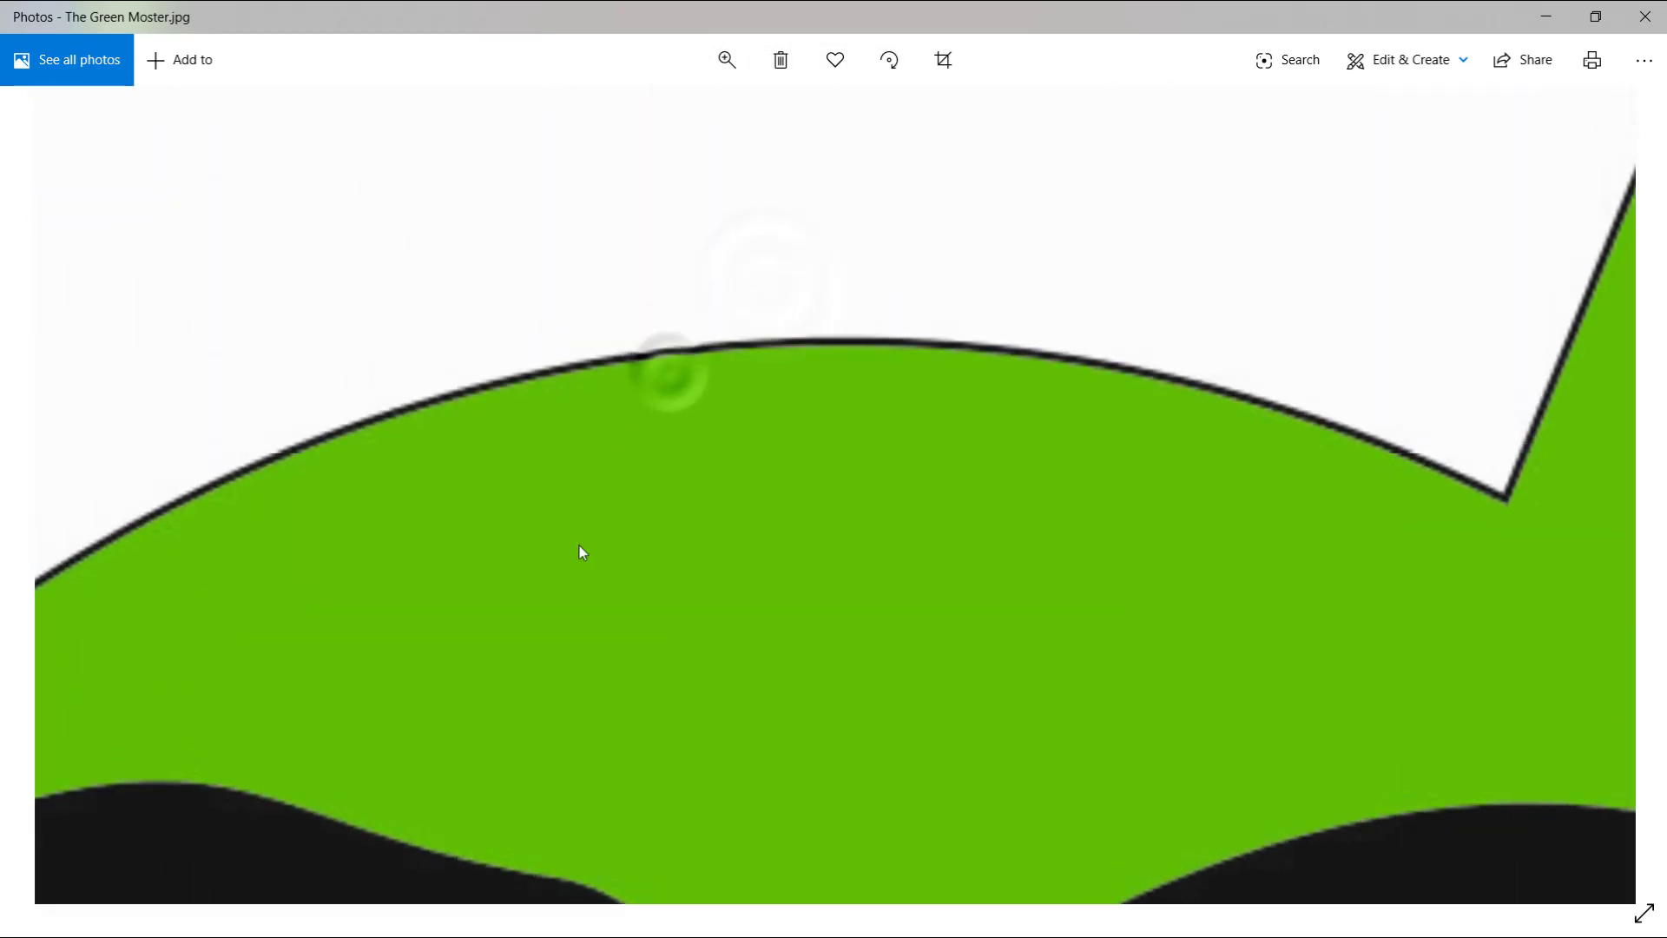
{"action": "left_click_drag", "start_coordinate": [964, 602], "coordinate": [502, 613]}
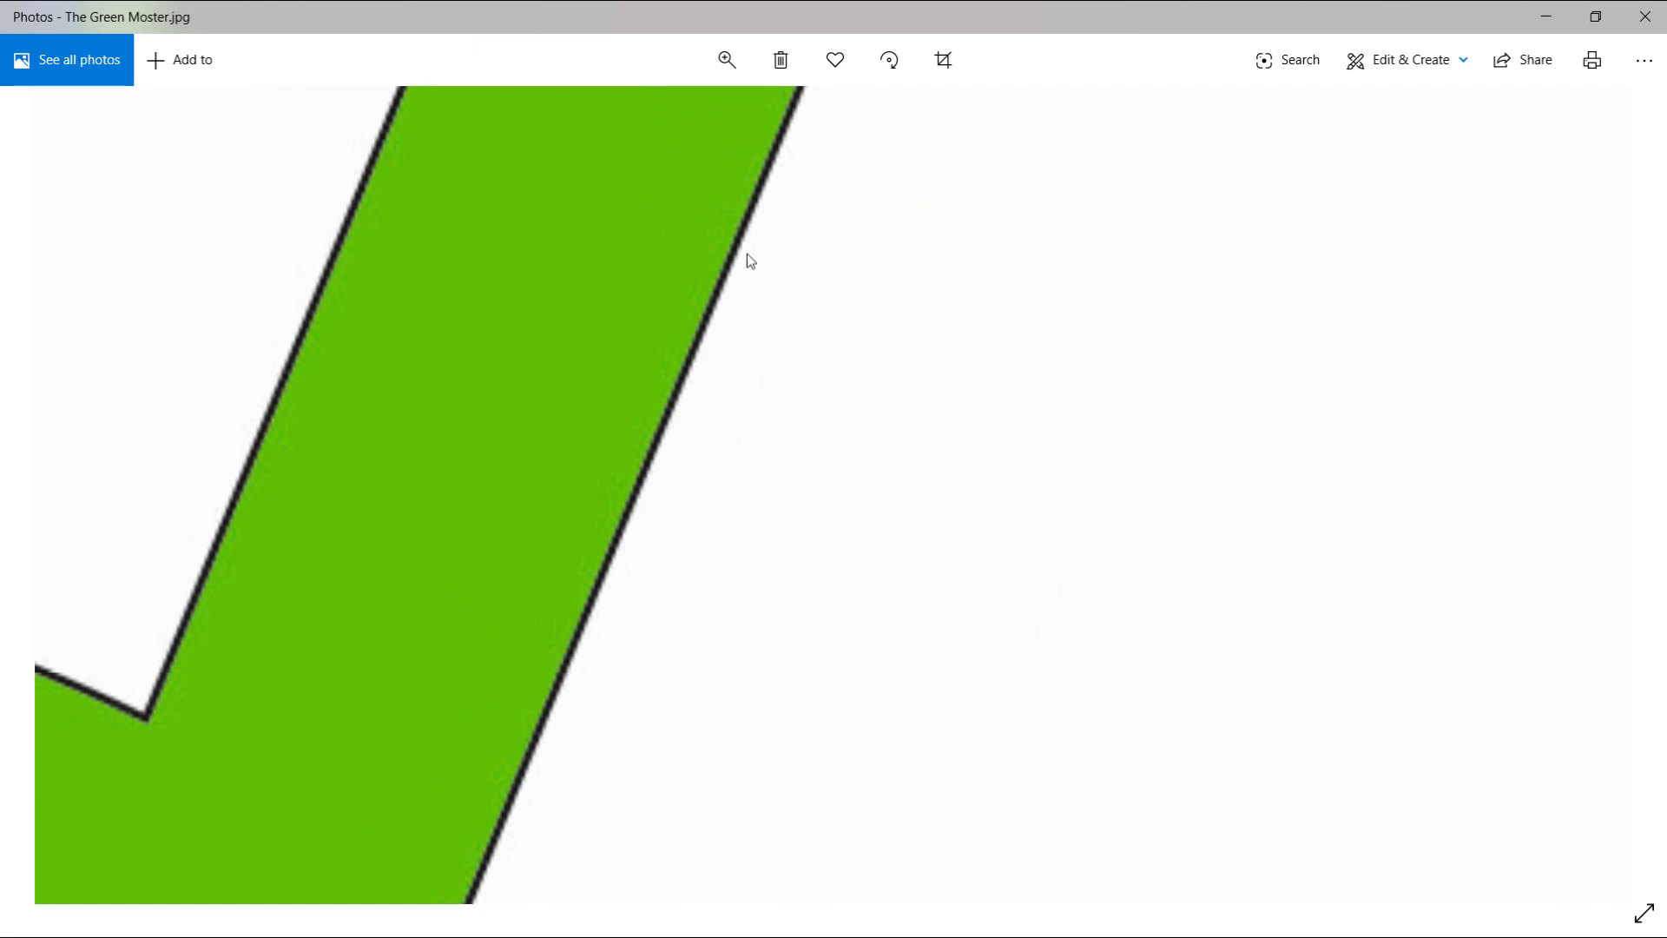
Reduce the JPG's magnification to check the monster's upper half, close the image and return to the CorelDRAW drawing
{"action": "left_click", "coordinate": [738, 64]}
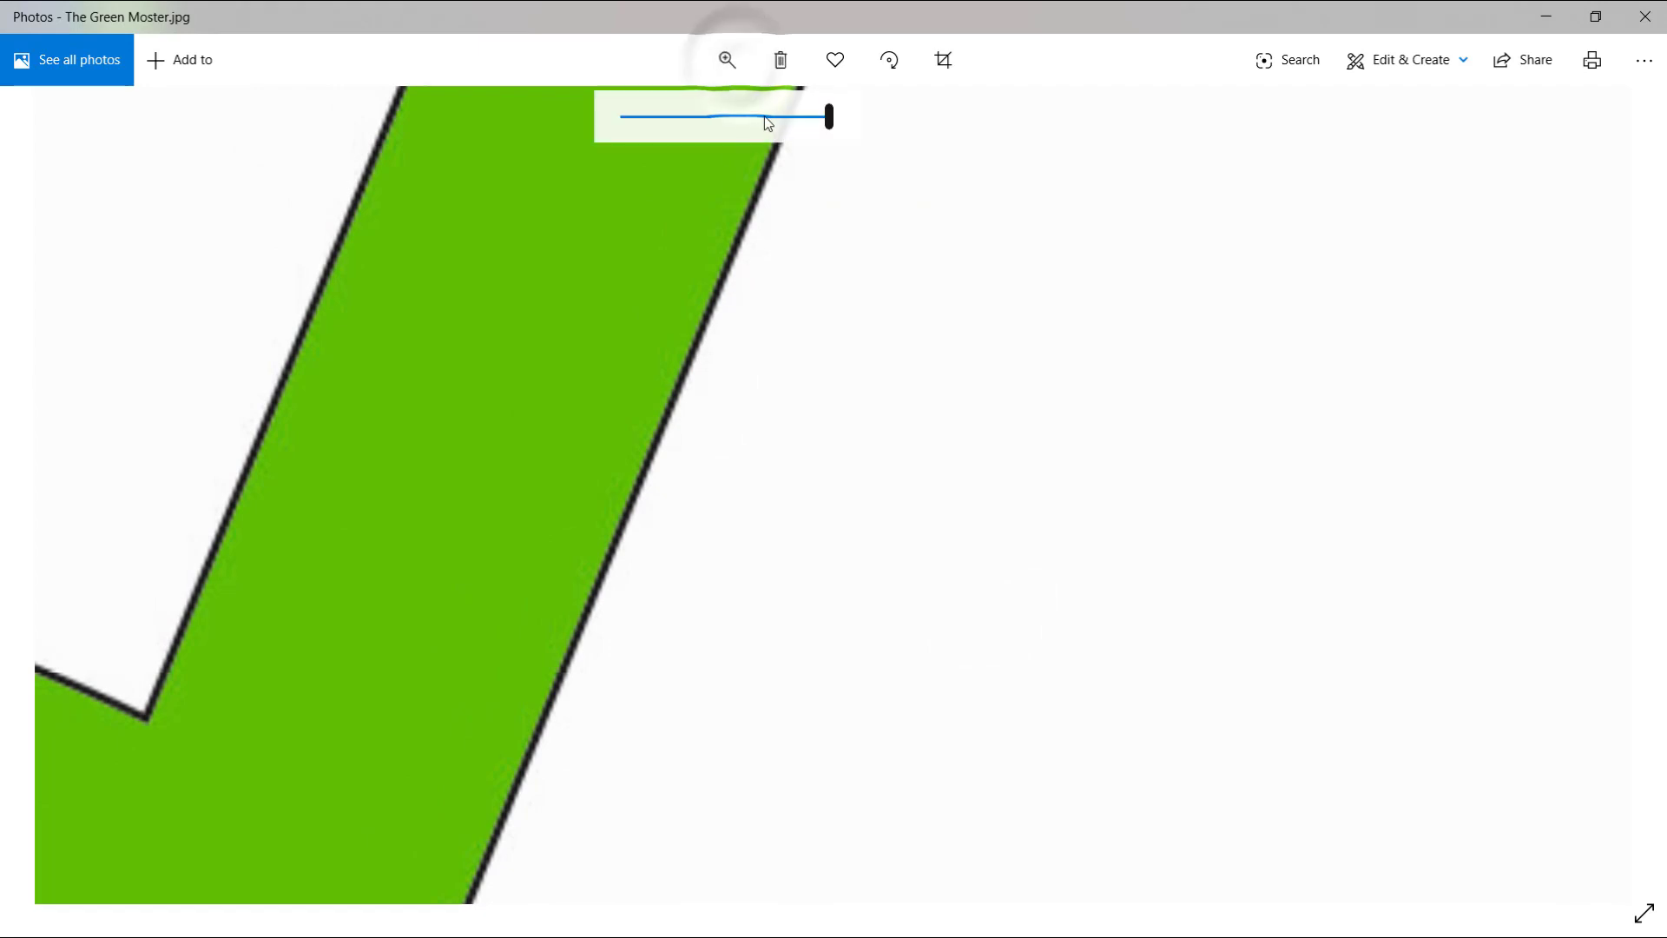
{"action": "left_click_drag", "start_coordinate": [765, 116], "coordinate": [642, 123]}
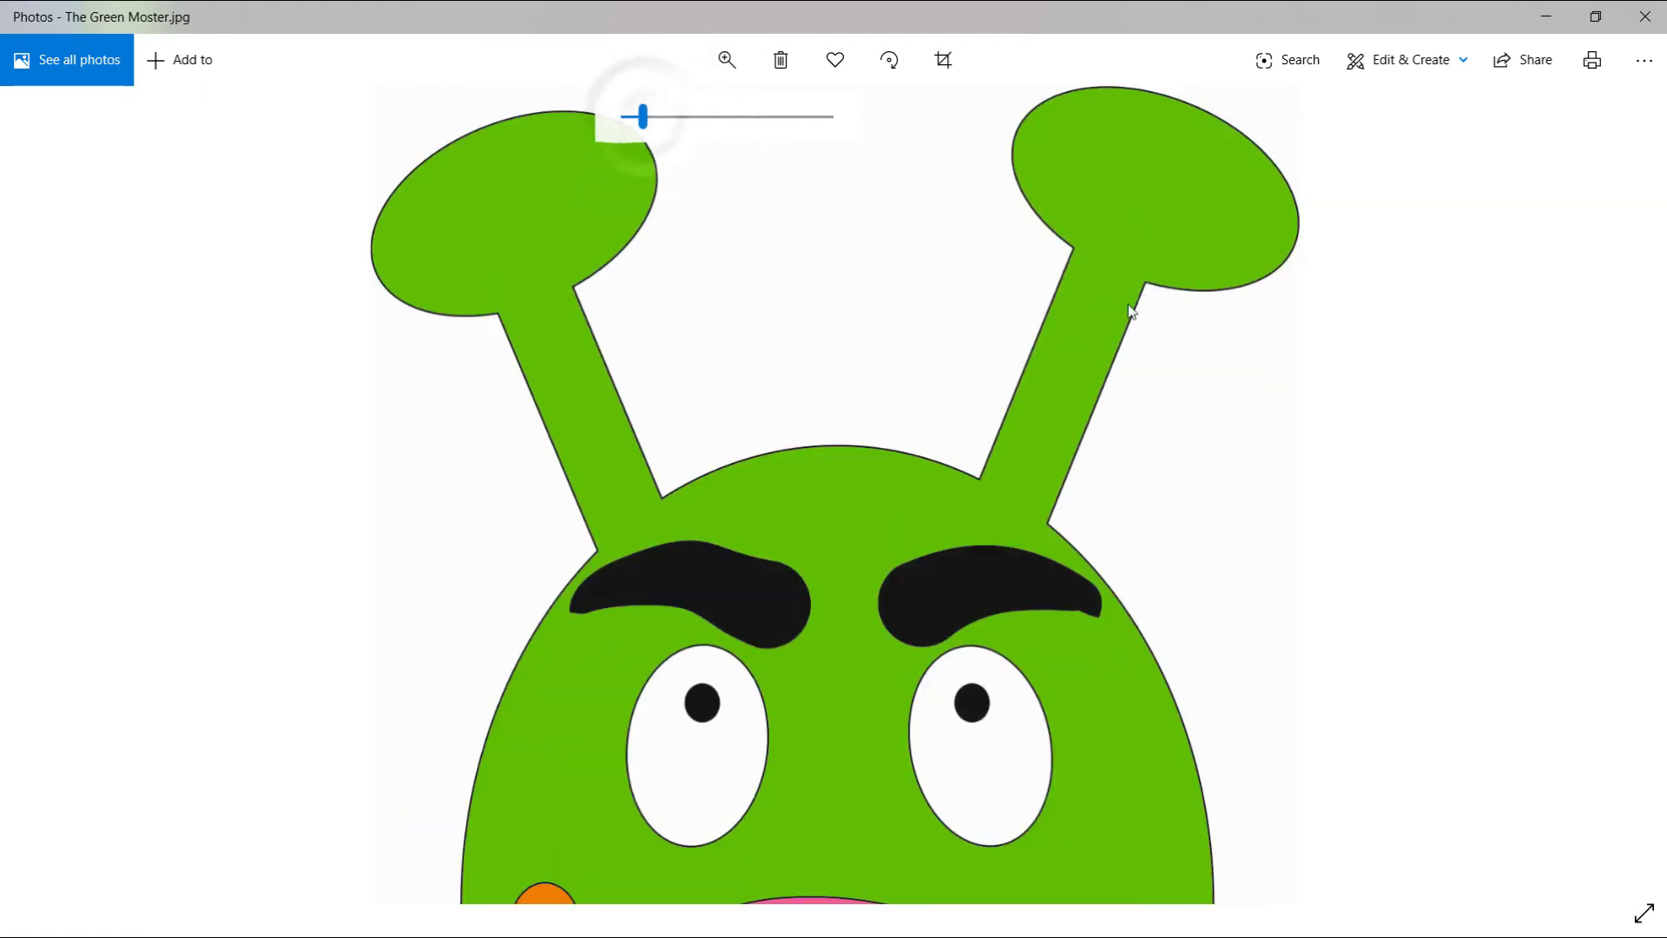
{"action": "left_click", "coordinate": [1643, 19]}
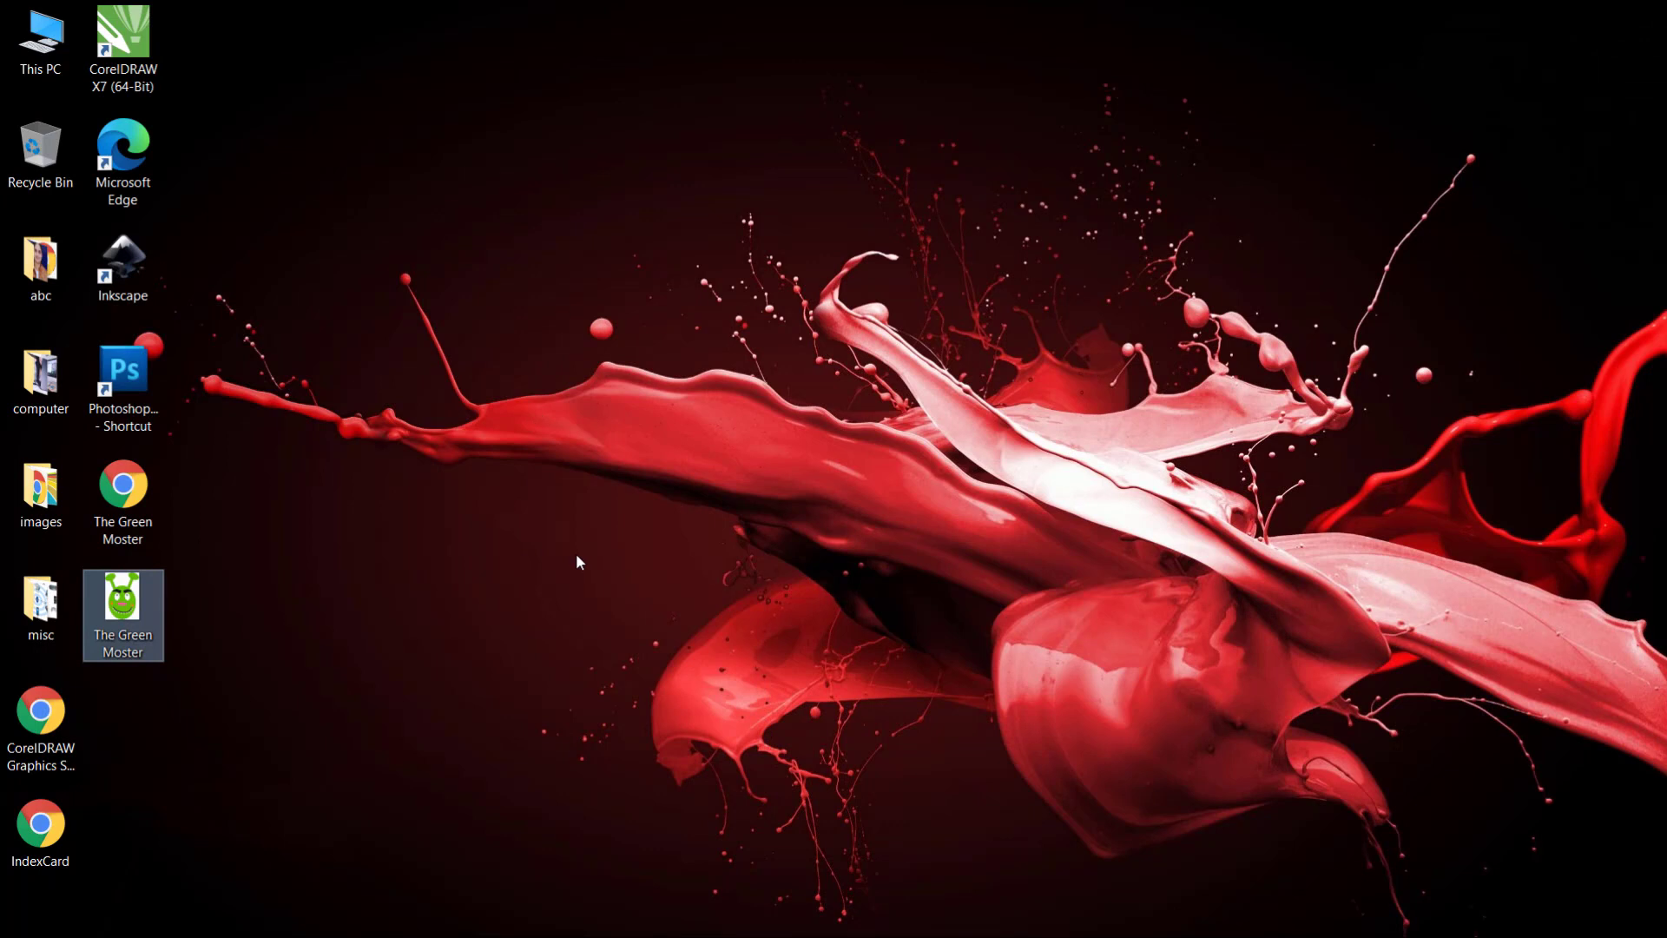
{"action": "mouse_move", "coordinate": [754, 934]}
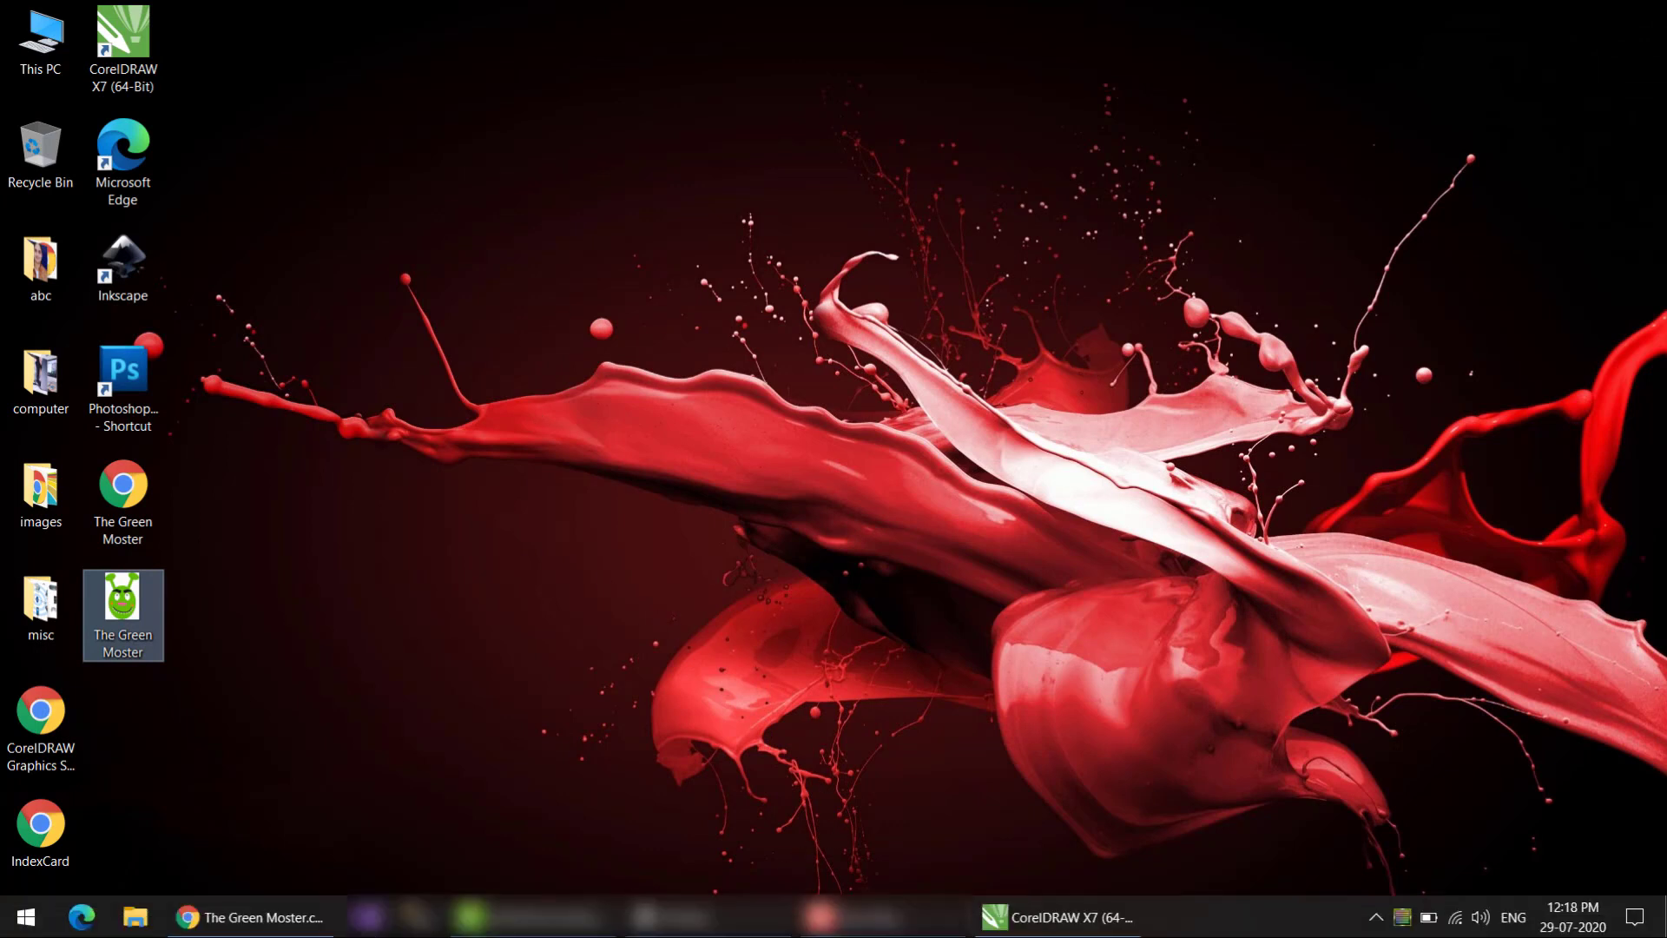
{"action": "left_click", "coordinate": [988, 918]}
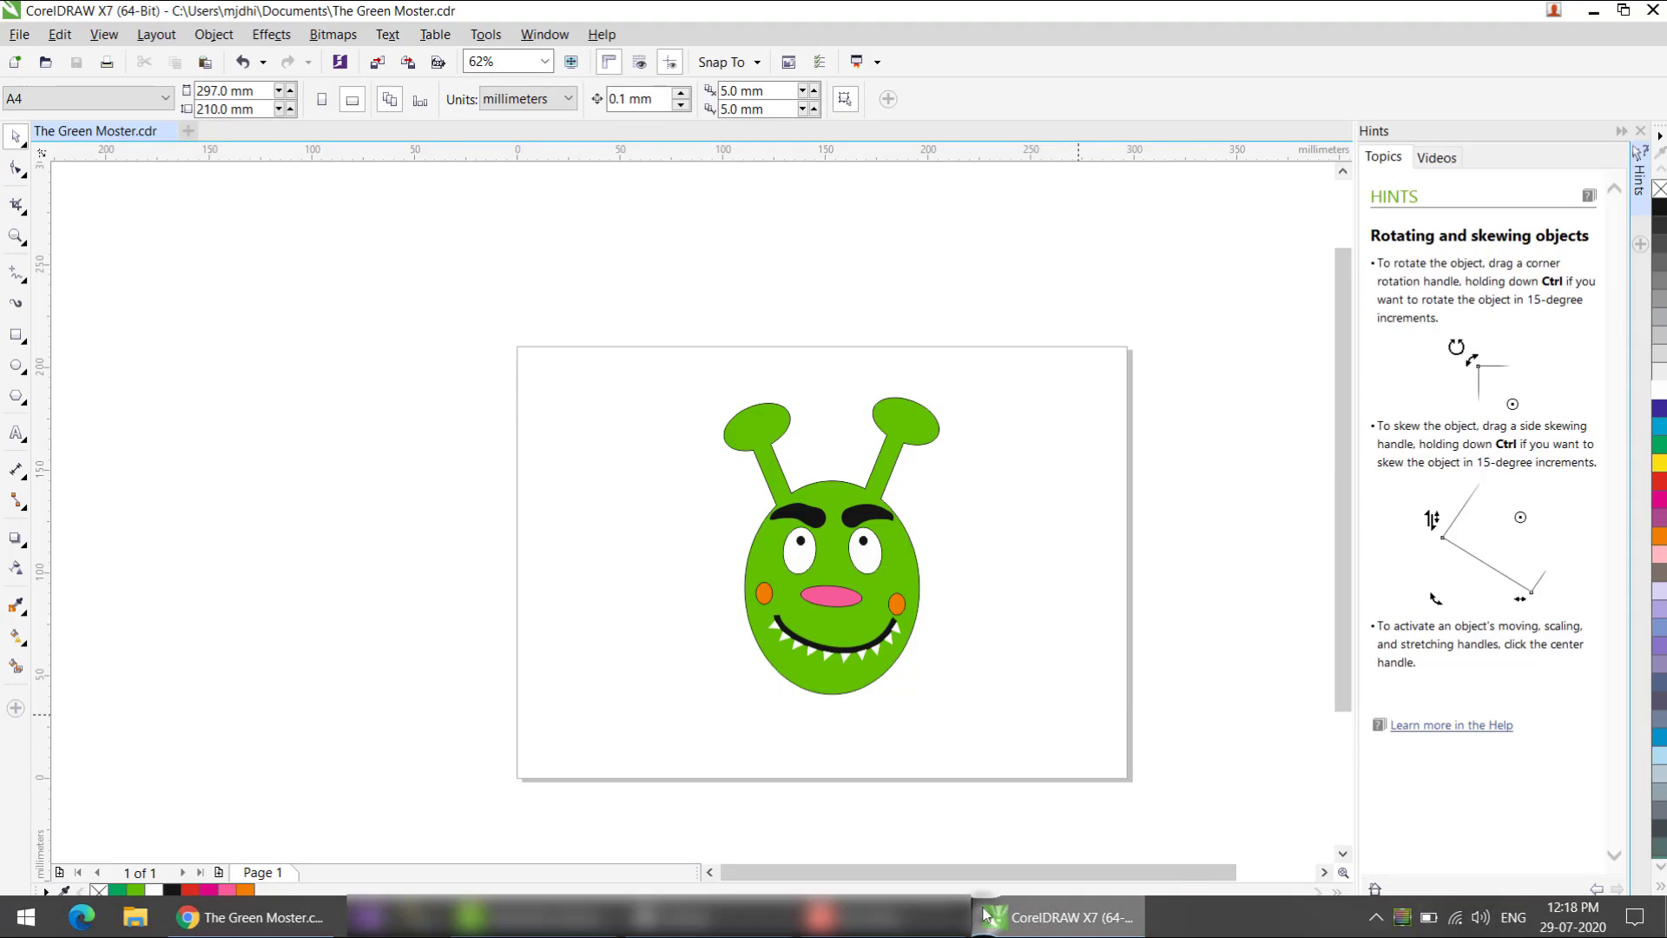